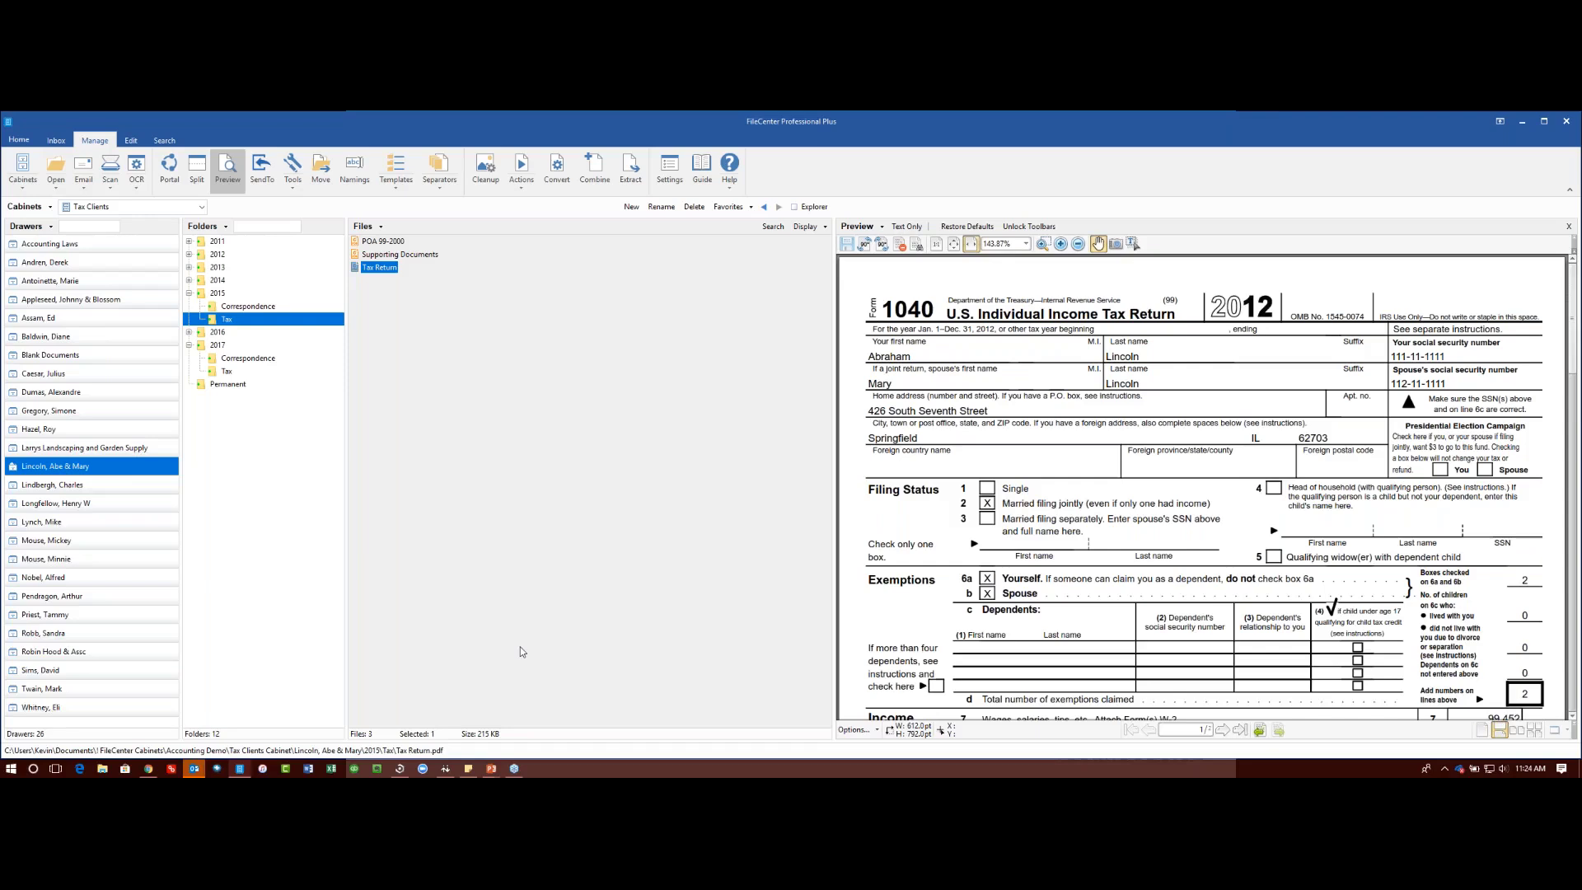
Step: In the Tax Clients cabinet, preview Revenue Procedure 97-22 from the IRS folder of the Accounting Laws drawer
click(73, 211)
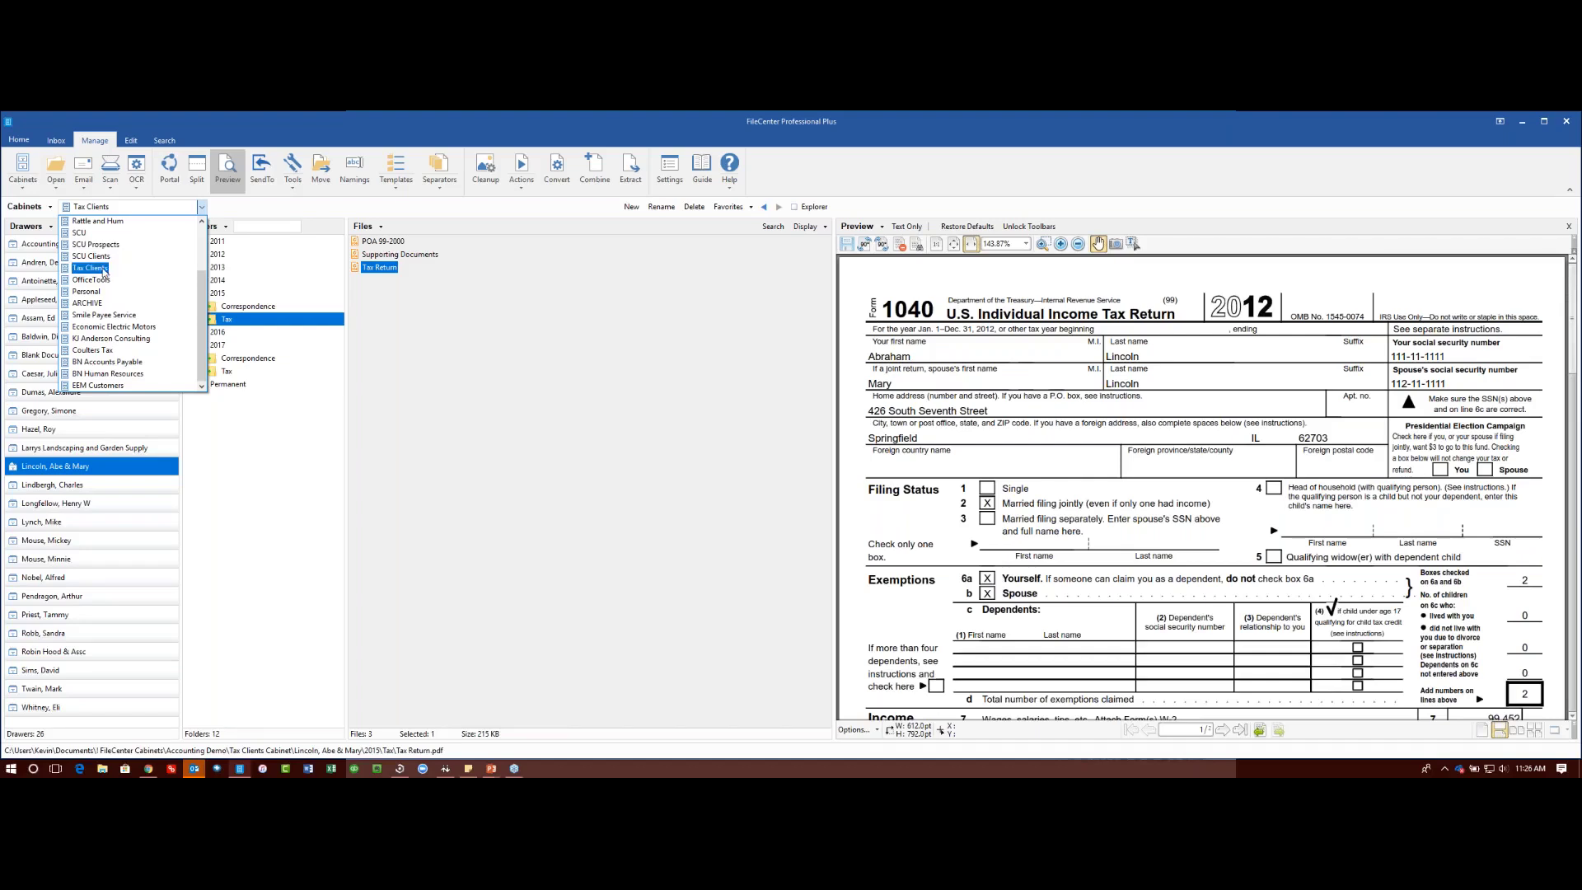
click(104, 269)
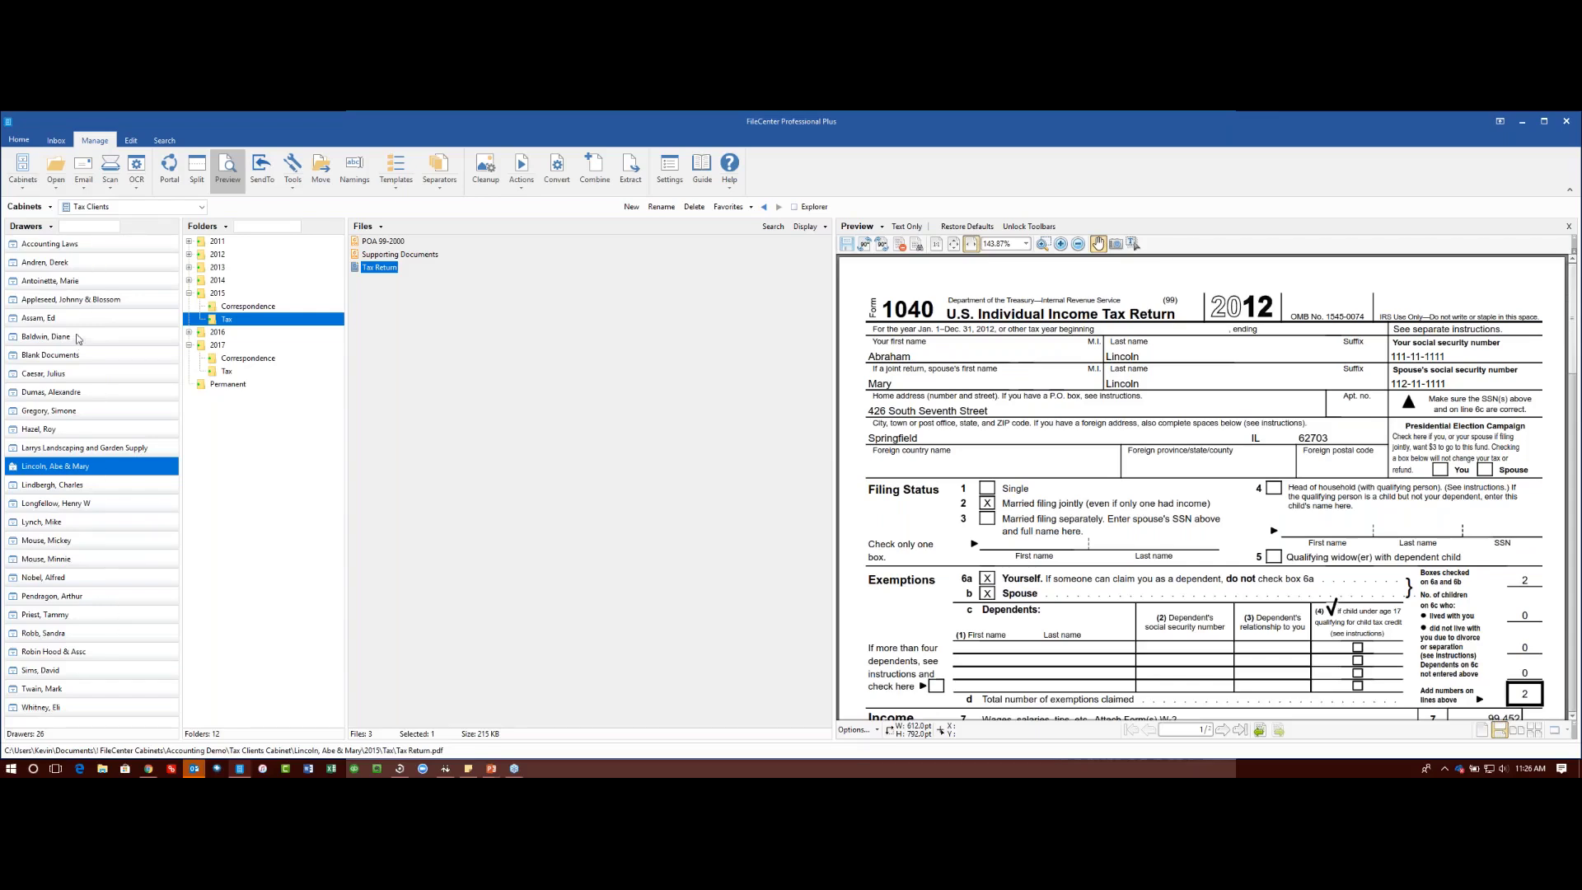
click(66, 248)
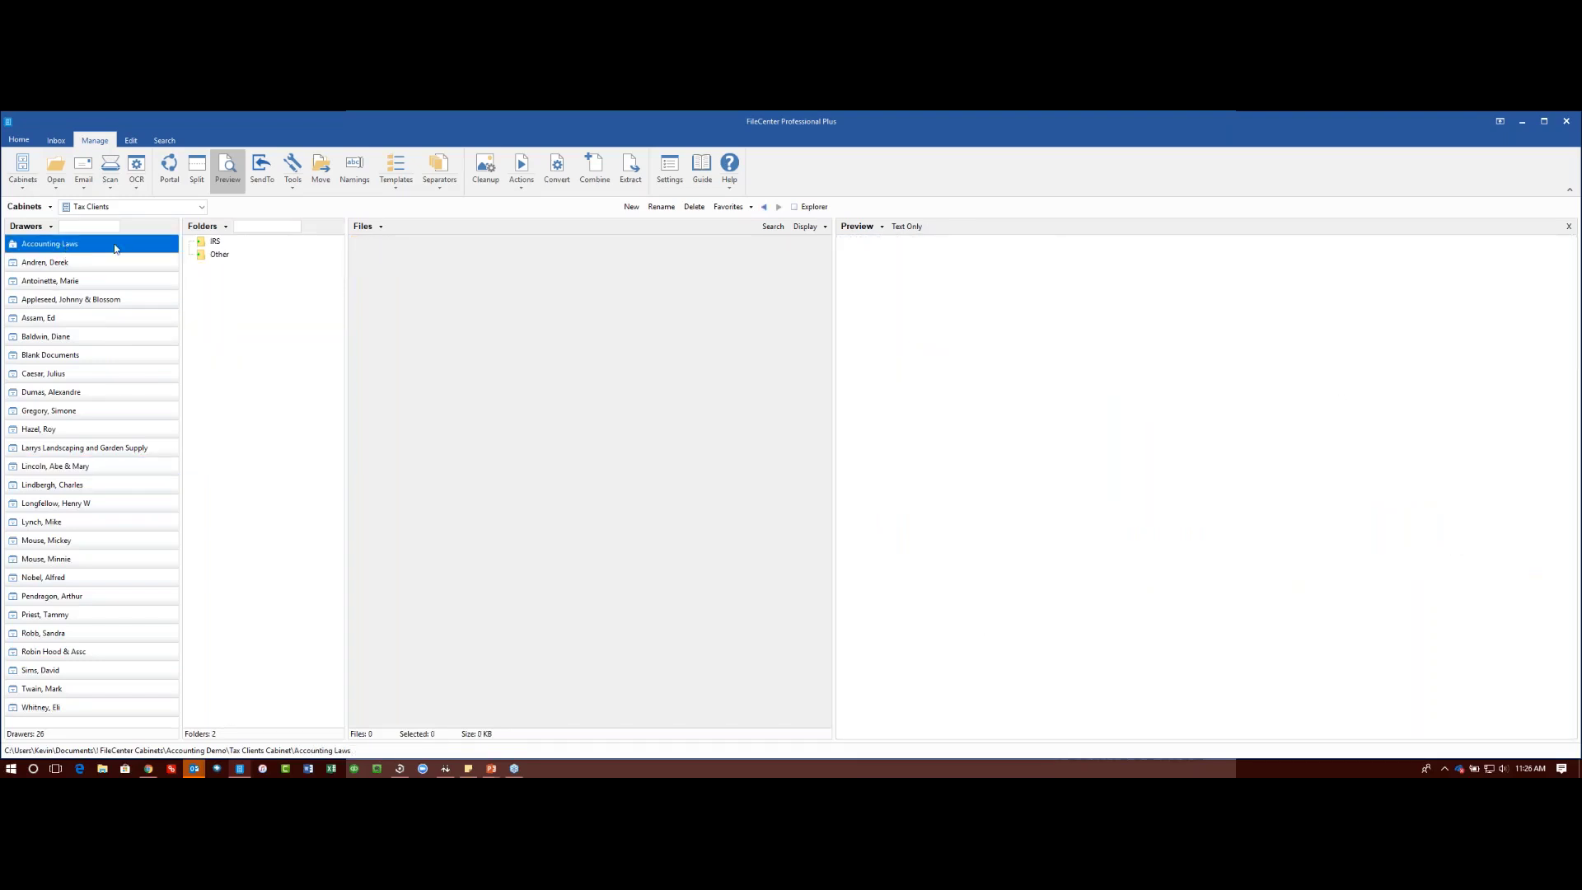
click(218, 243)
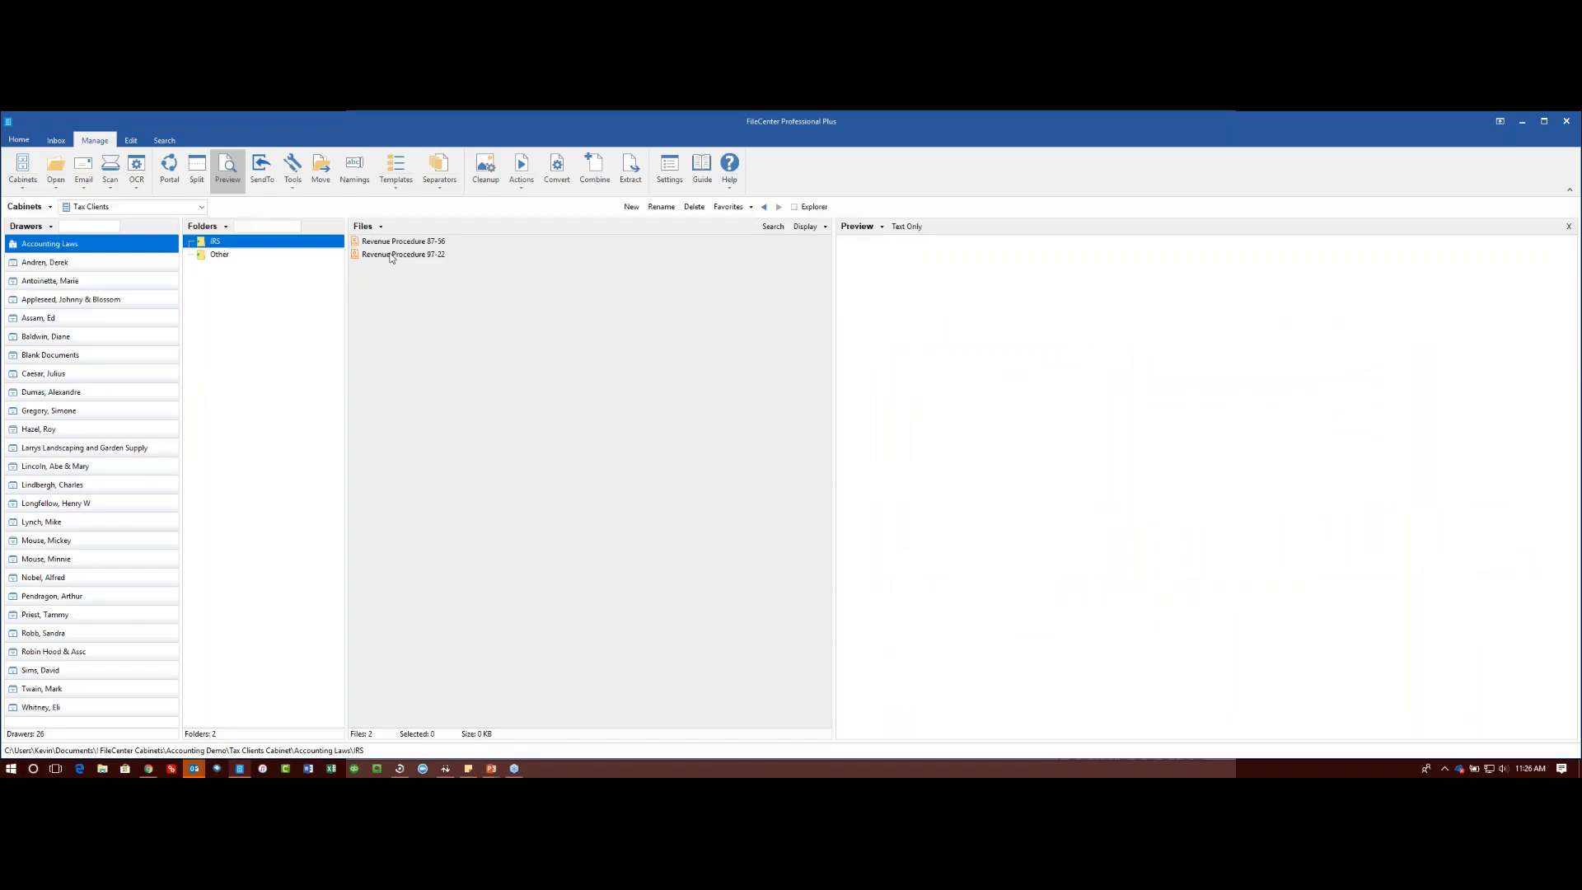
click(392, 255)
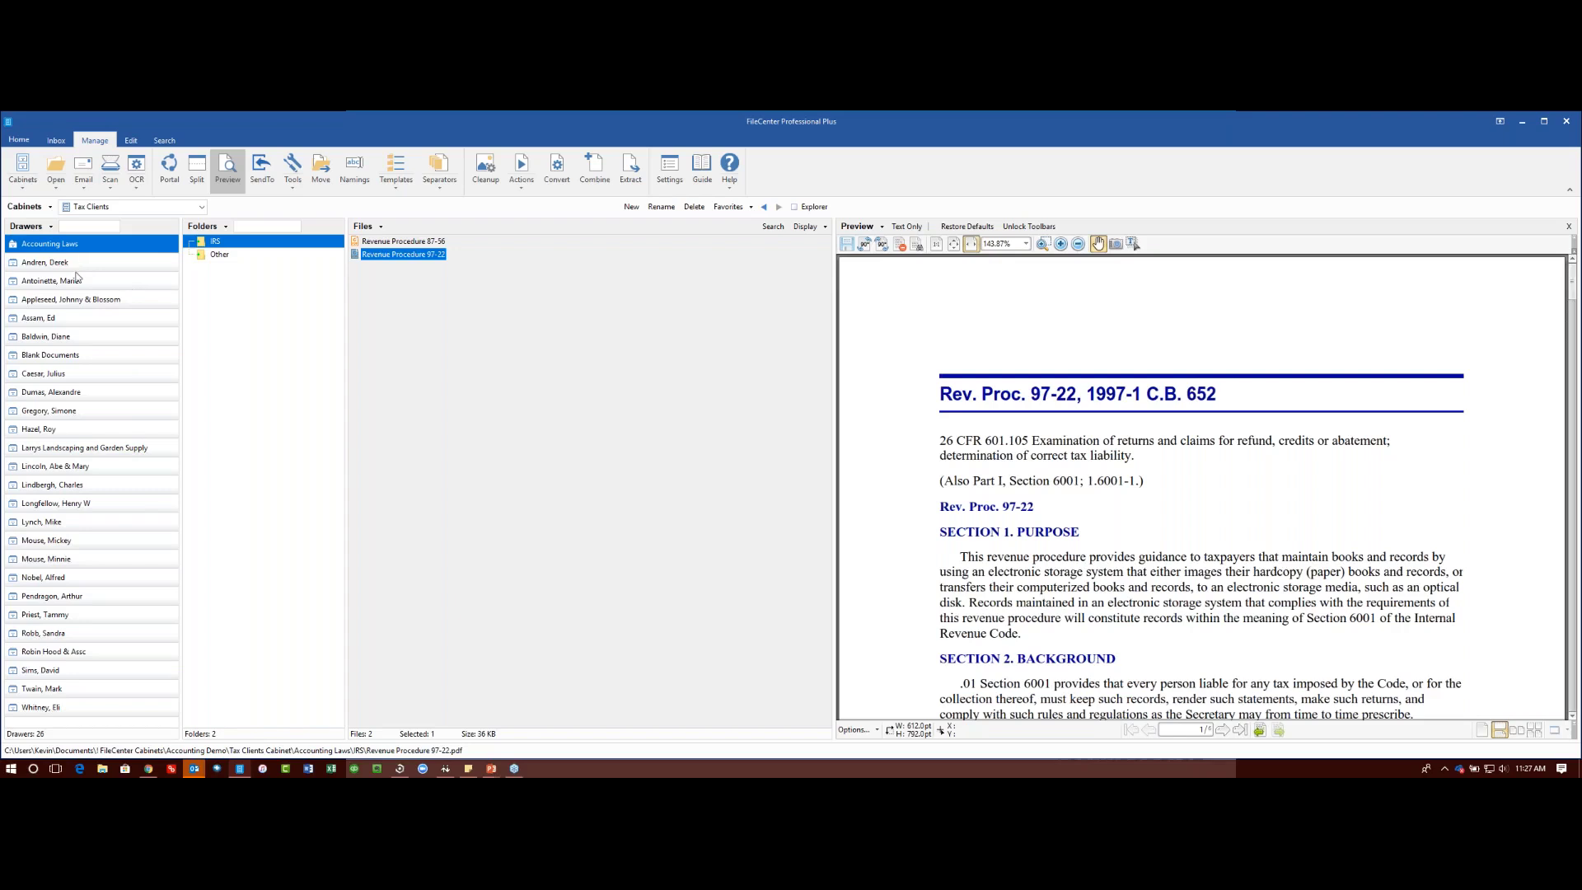
Step: Preview the Business Client Web Portal Letter in the Blank Documents drawer and the Tax Return in the Lincoln drawer's 2015 Tax folder
click(80, 361)
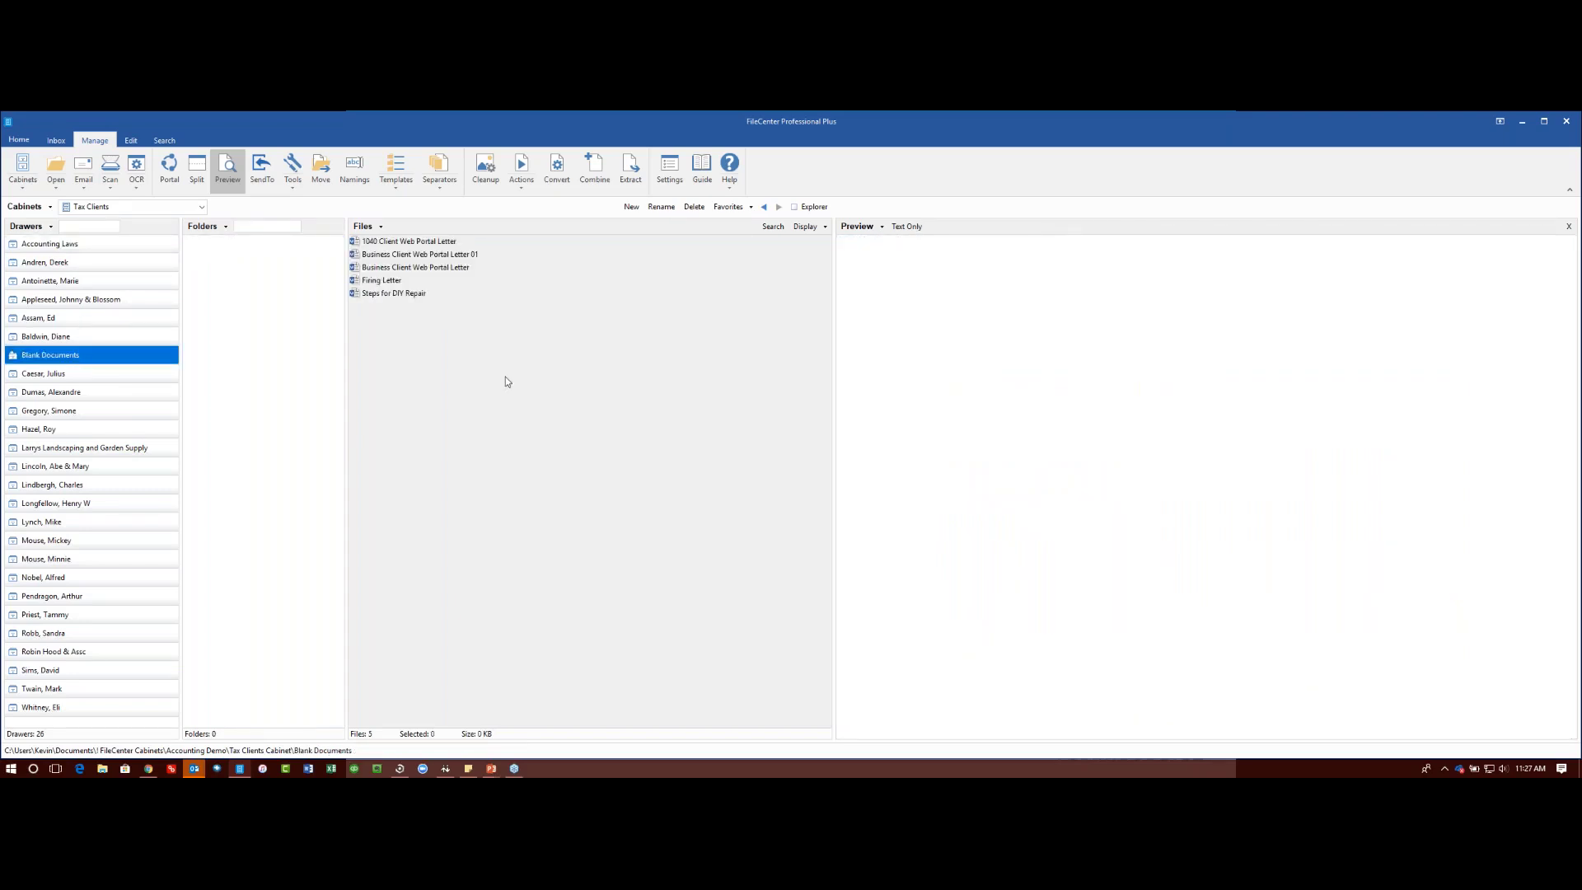
click(412, 269)
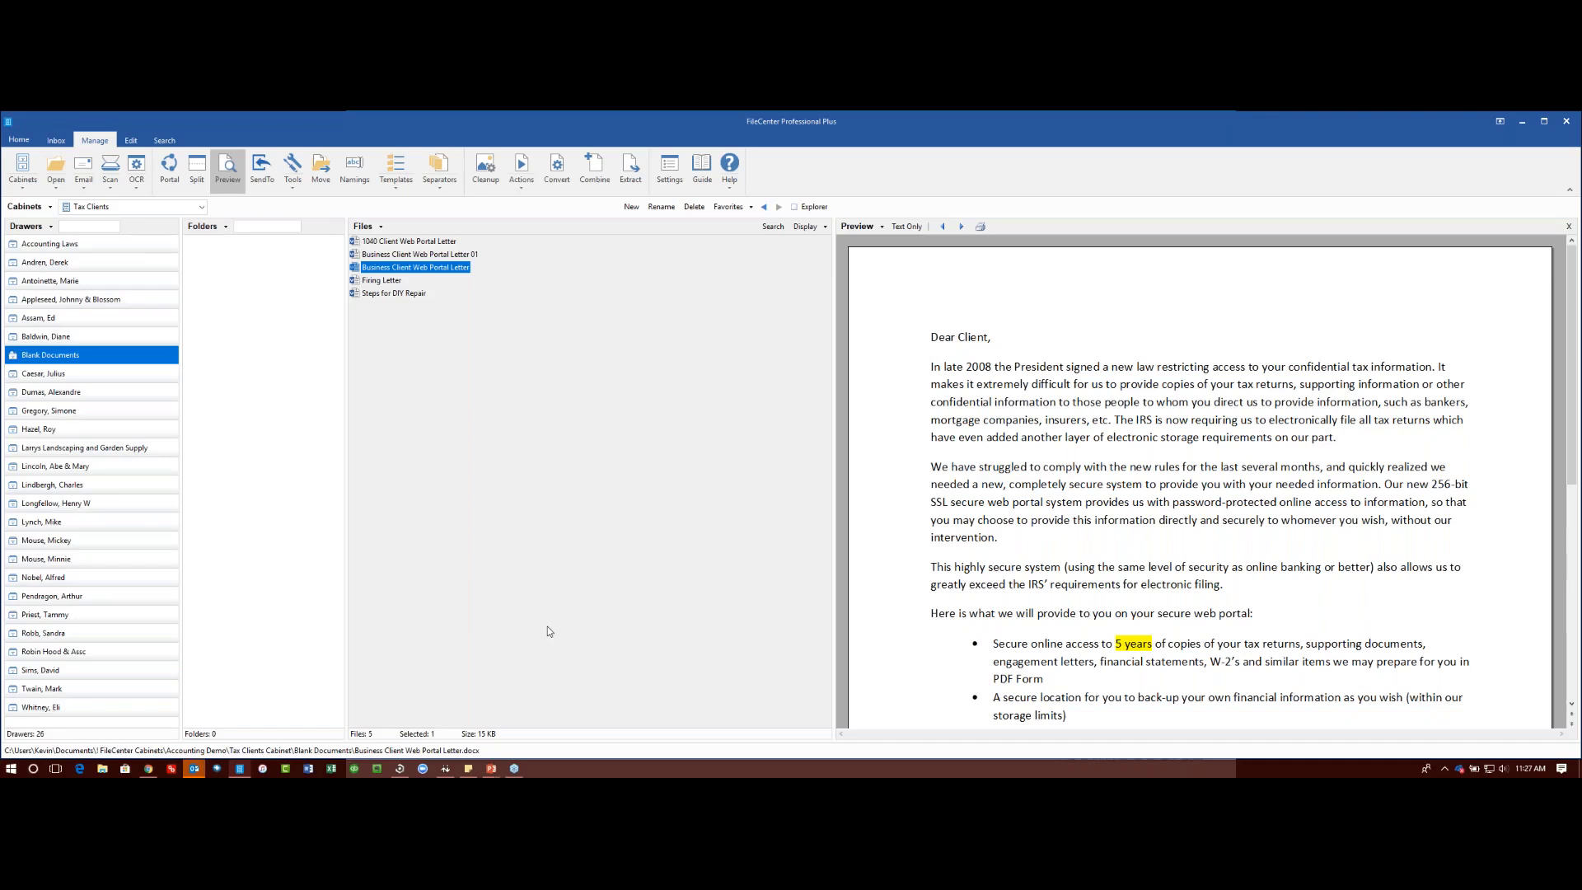
click(165, 467)
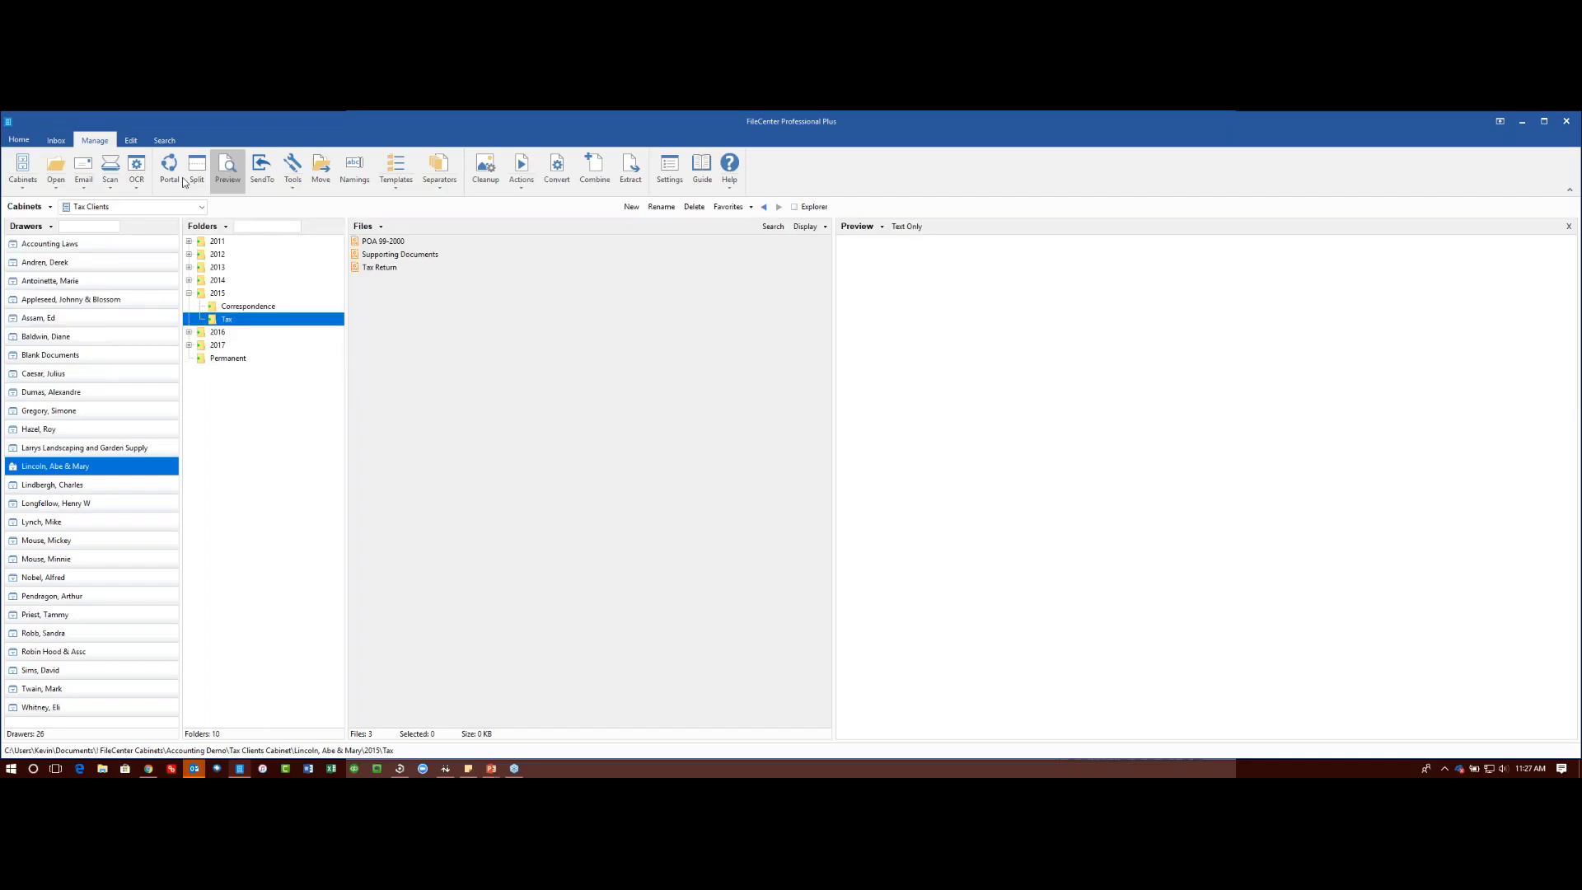
click(369, 268)
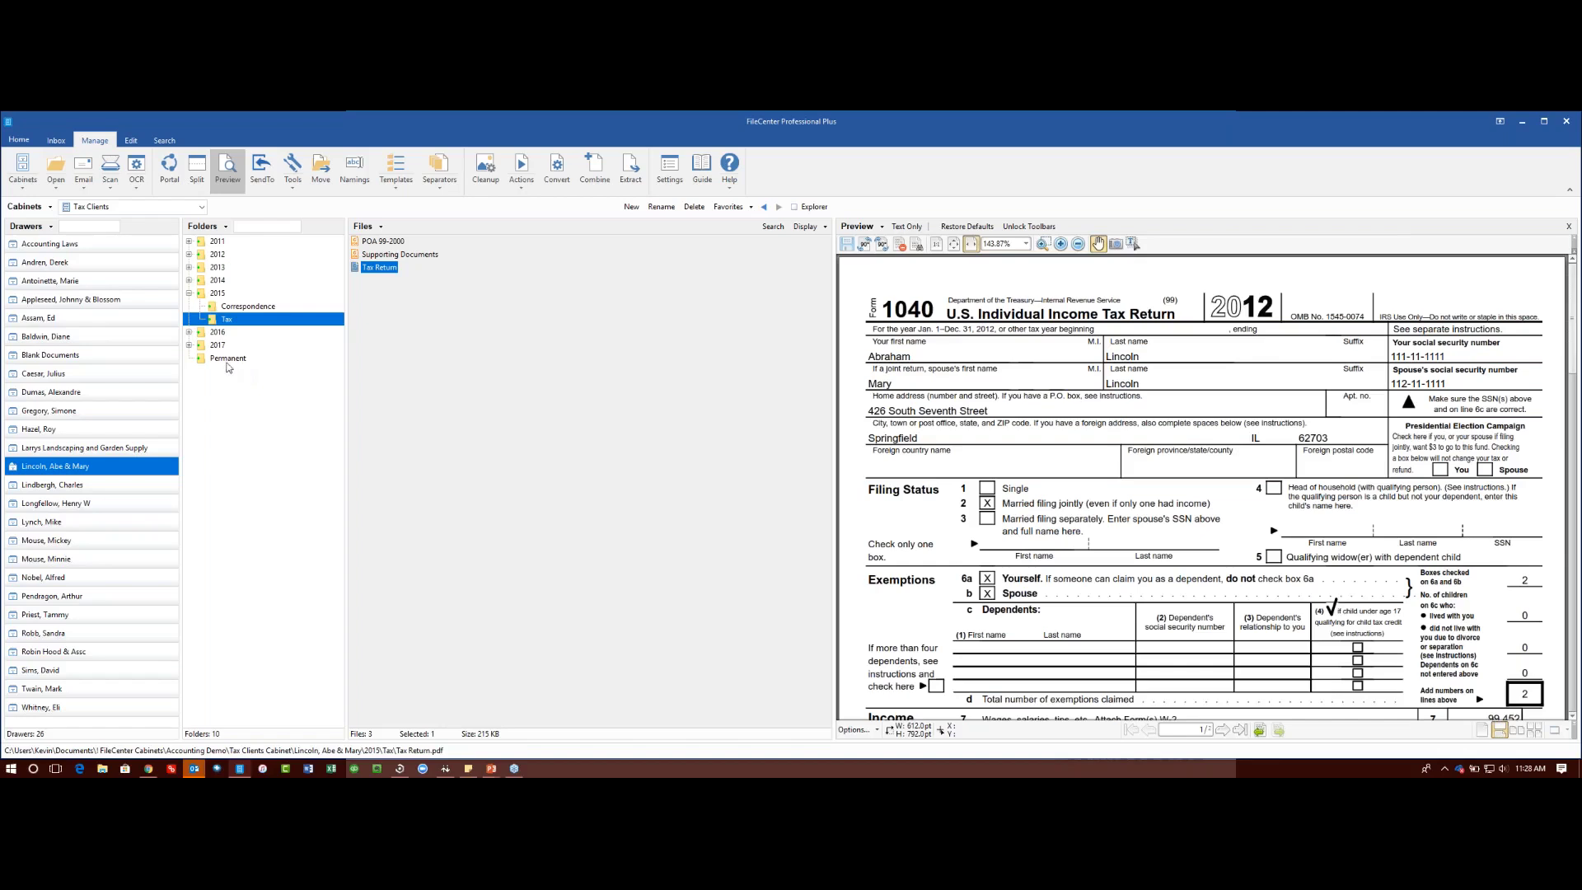
Step: Create a drawer named with the new client's last and first name, applying the 2017 Tax Template folder structure
click(28, 225)
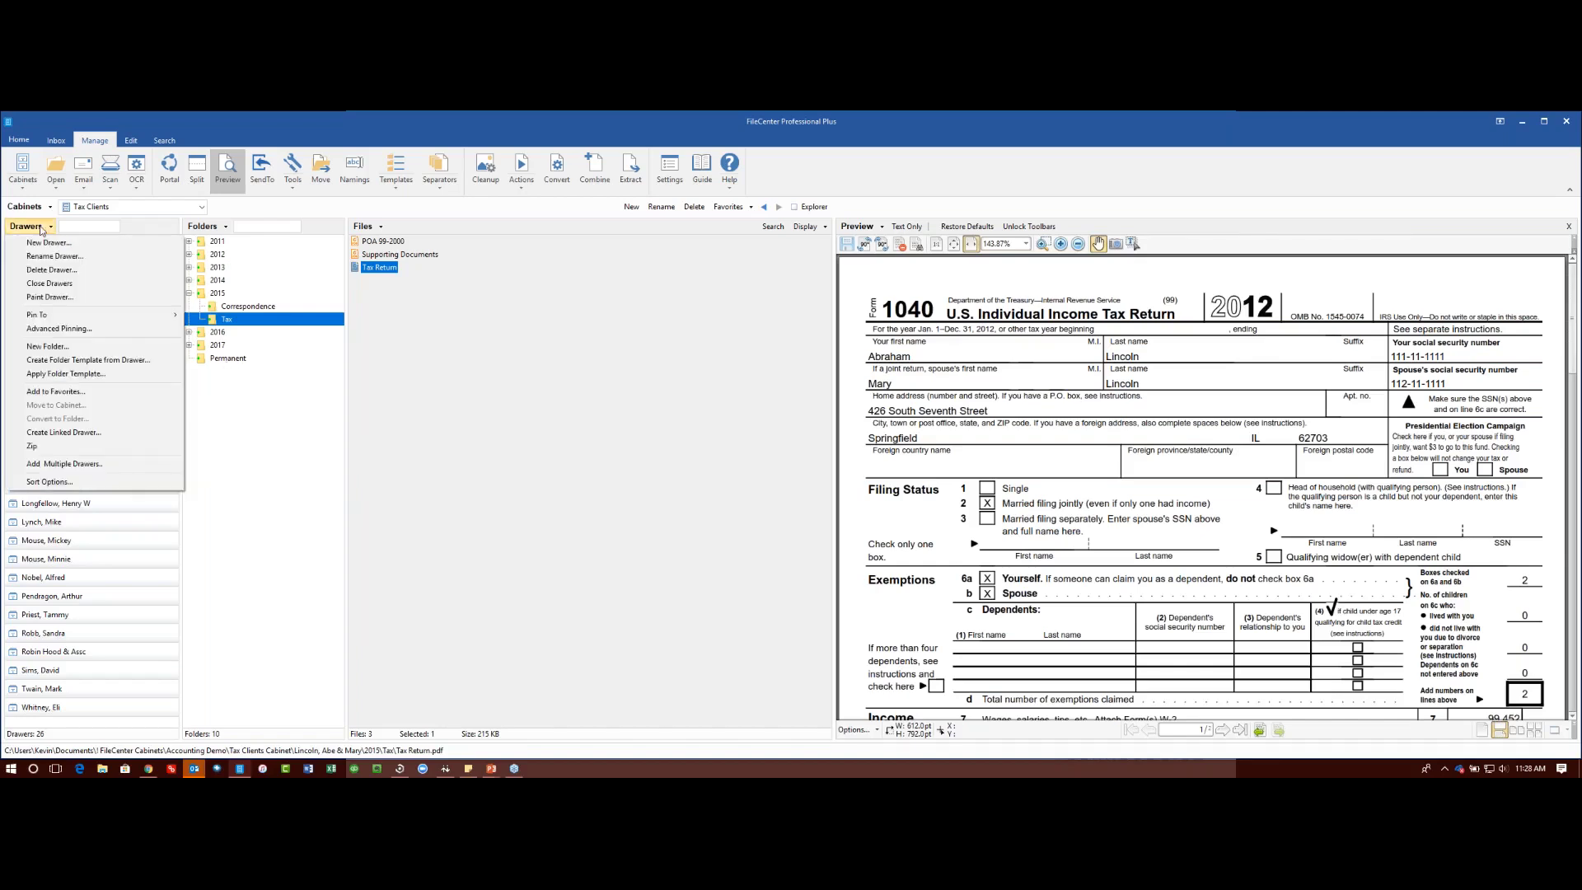
key(Escape)
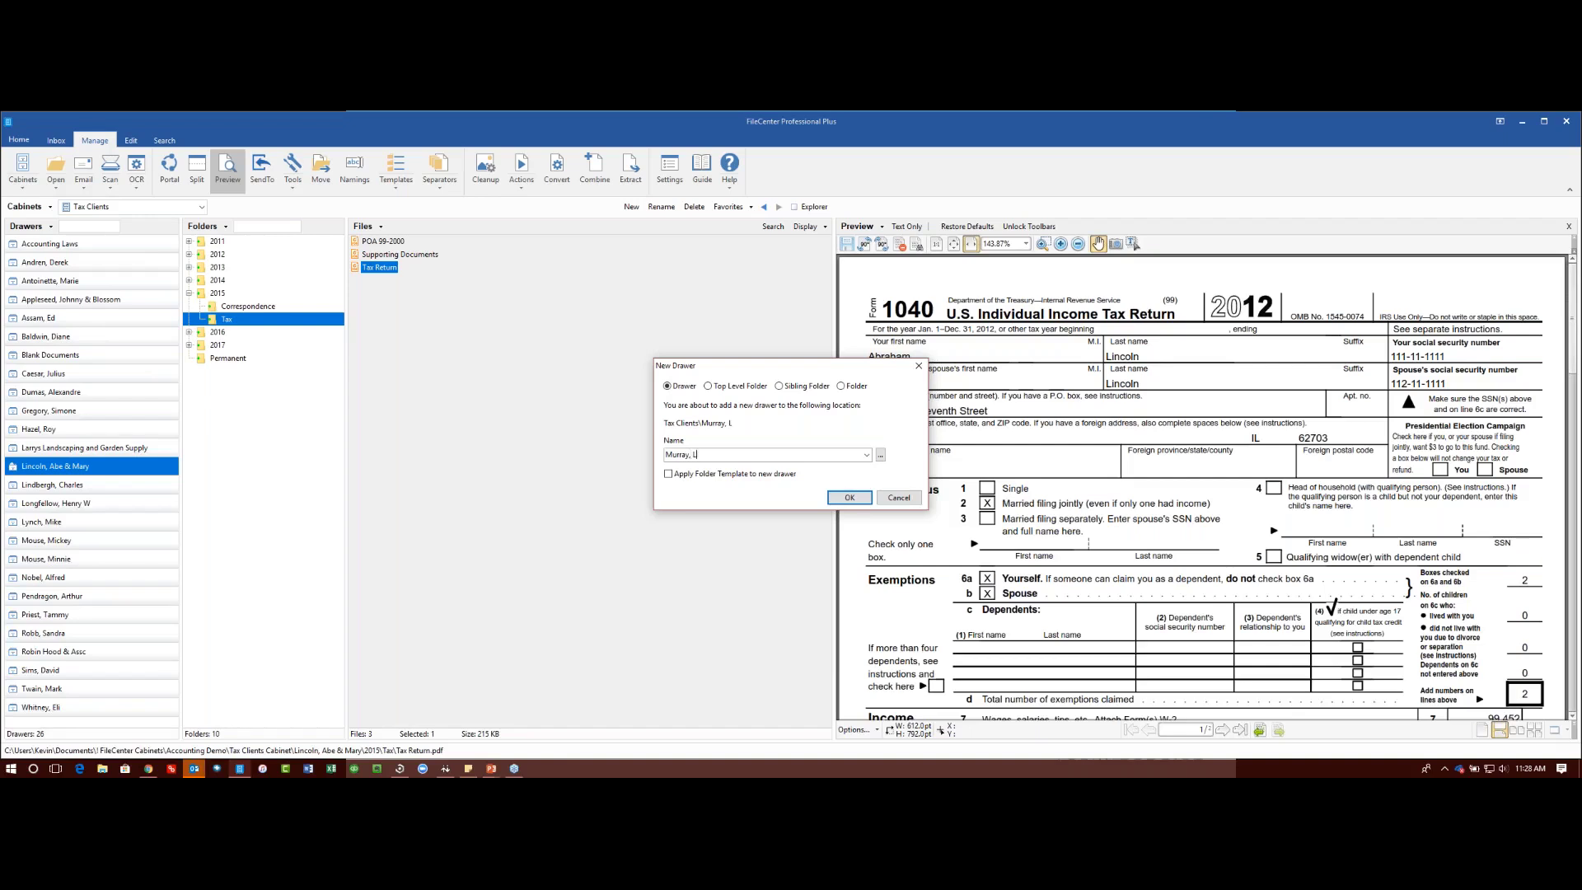
text(ori)
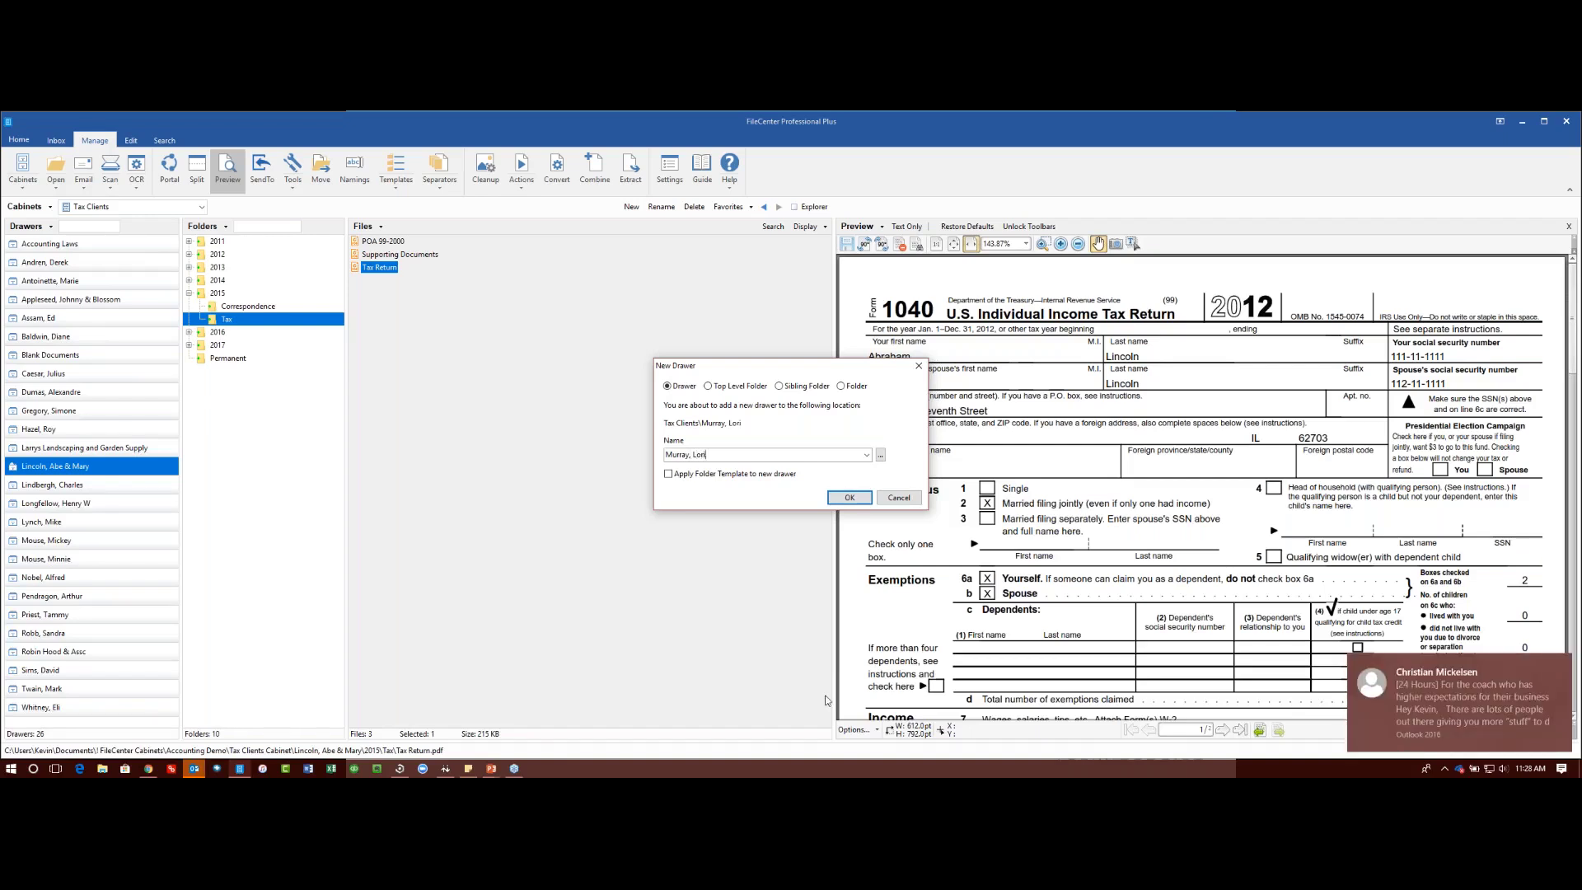
click(782, 474)
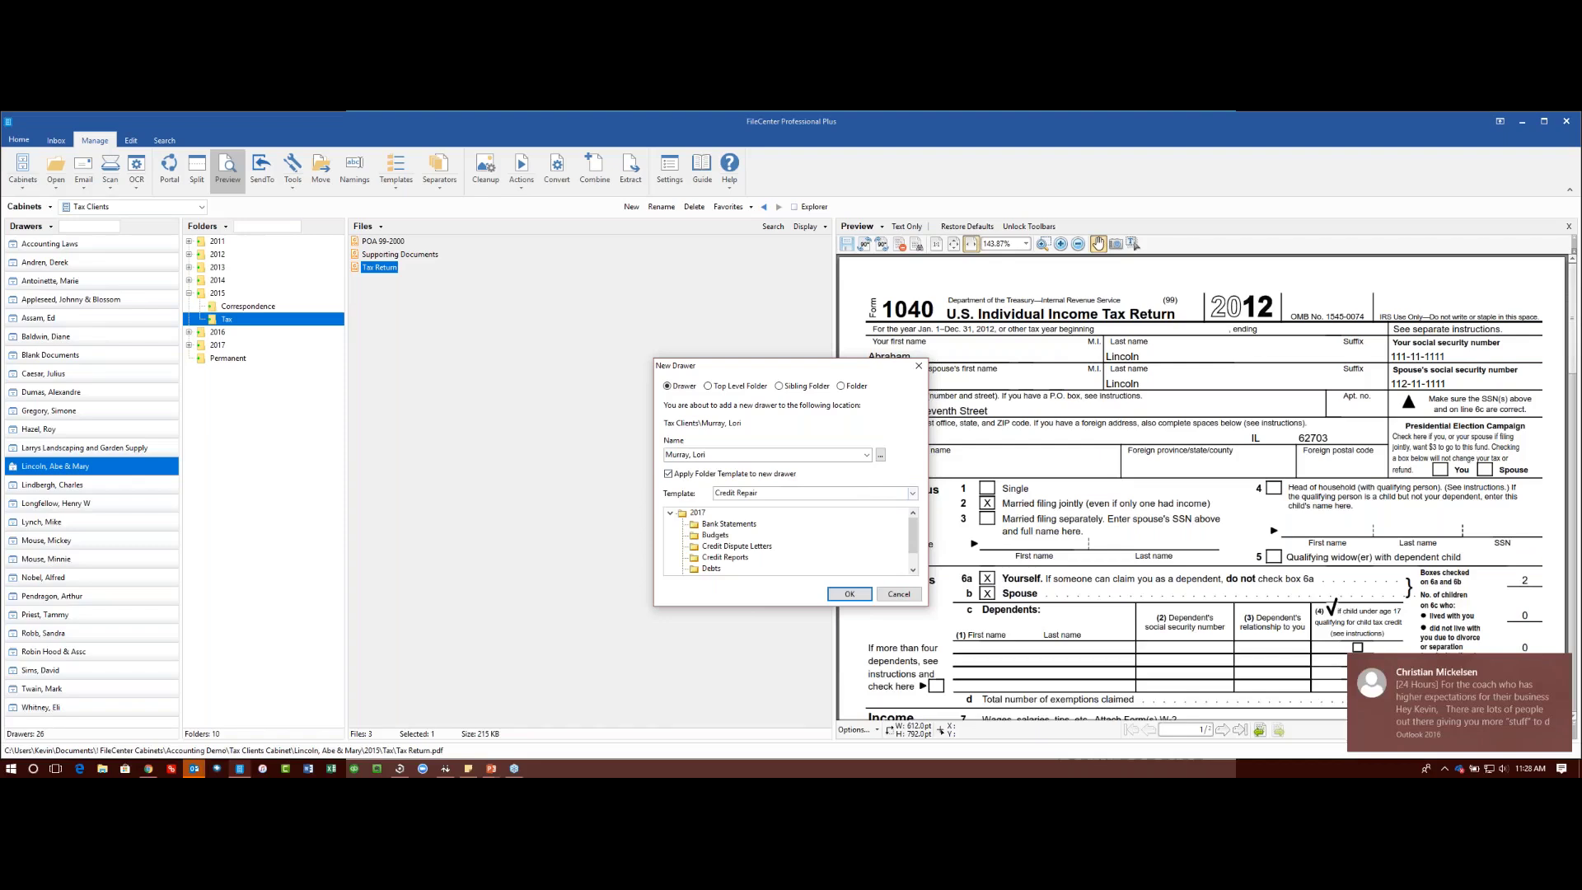
click(912, 493)
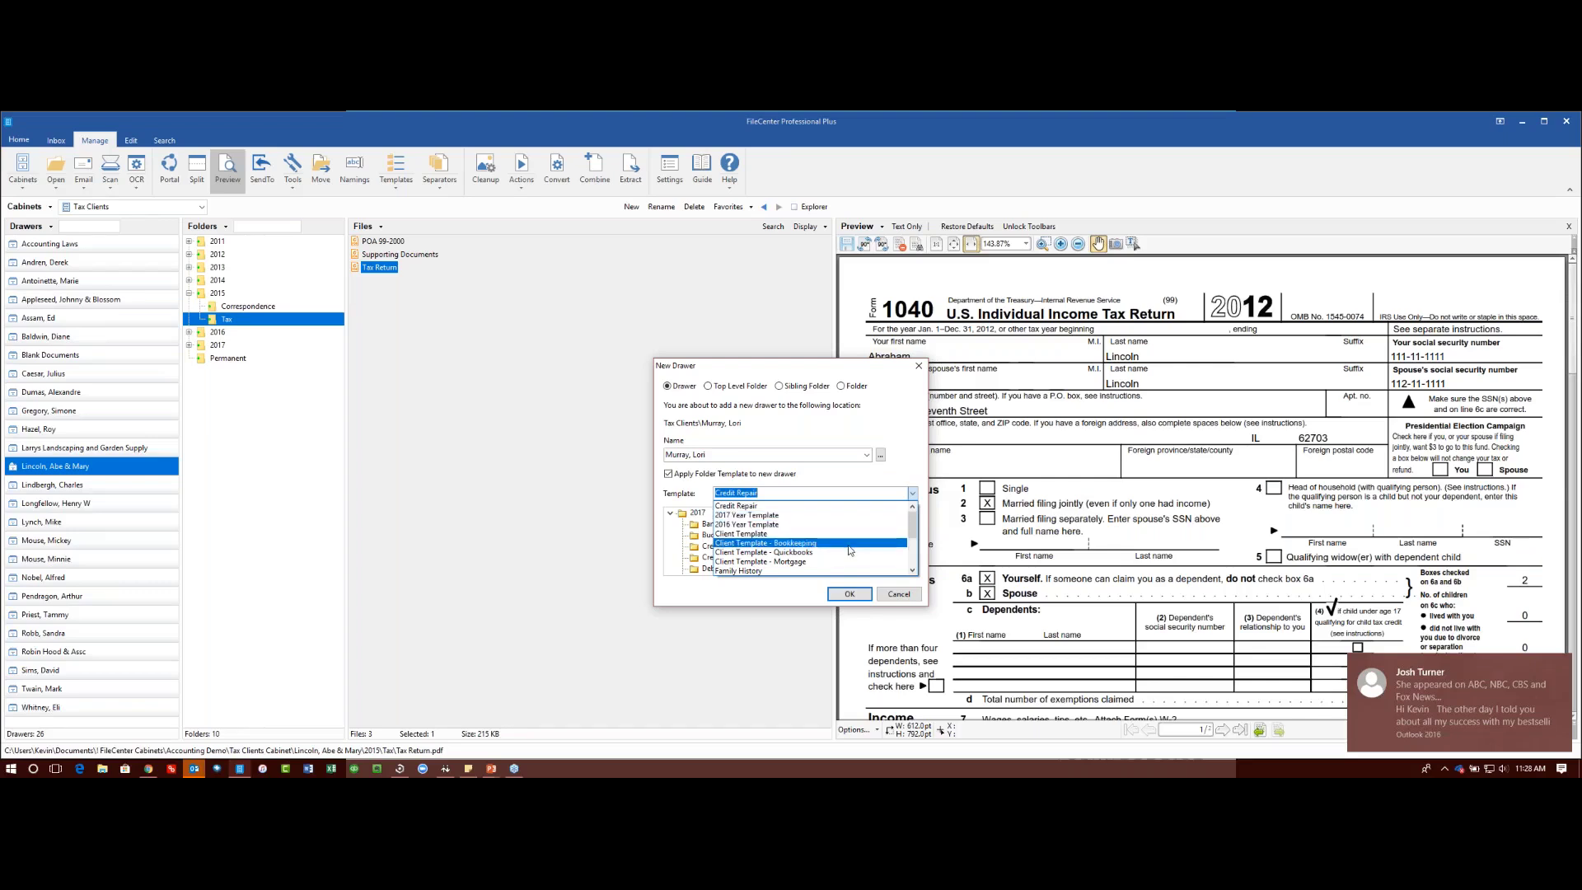
scroll(845, 545, down, 2)
click(805, 525)
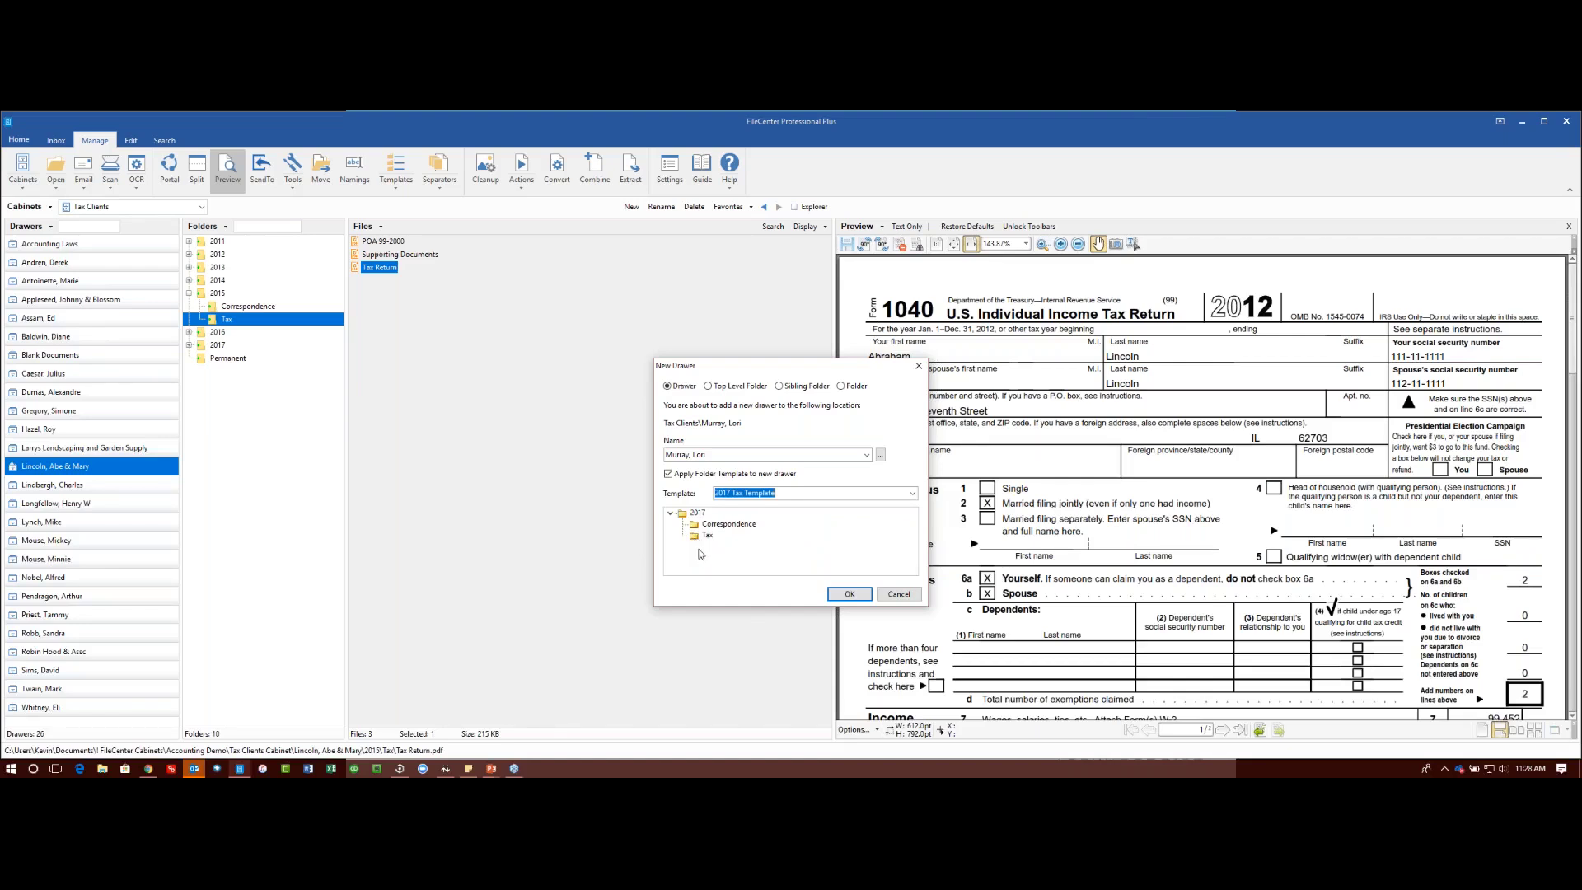
click(852, 594)
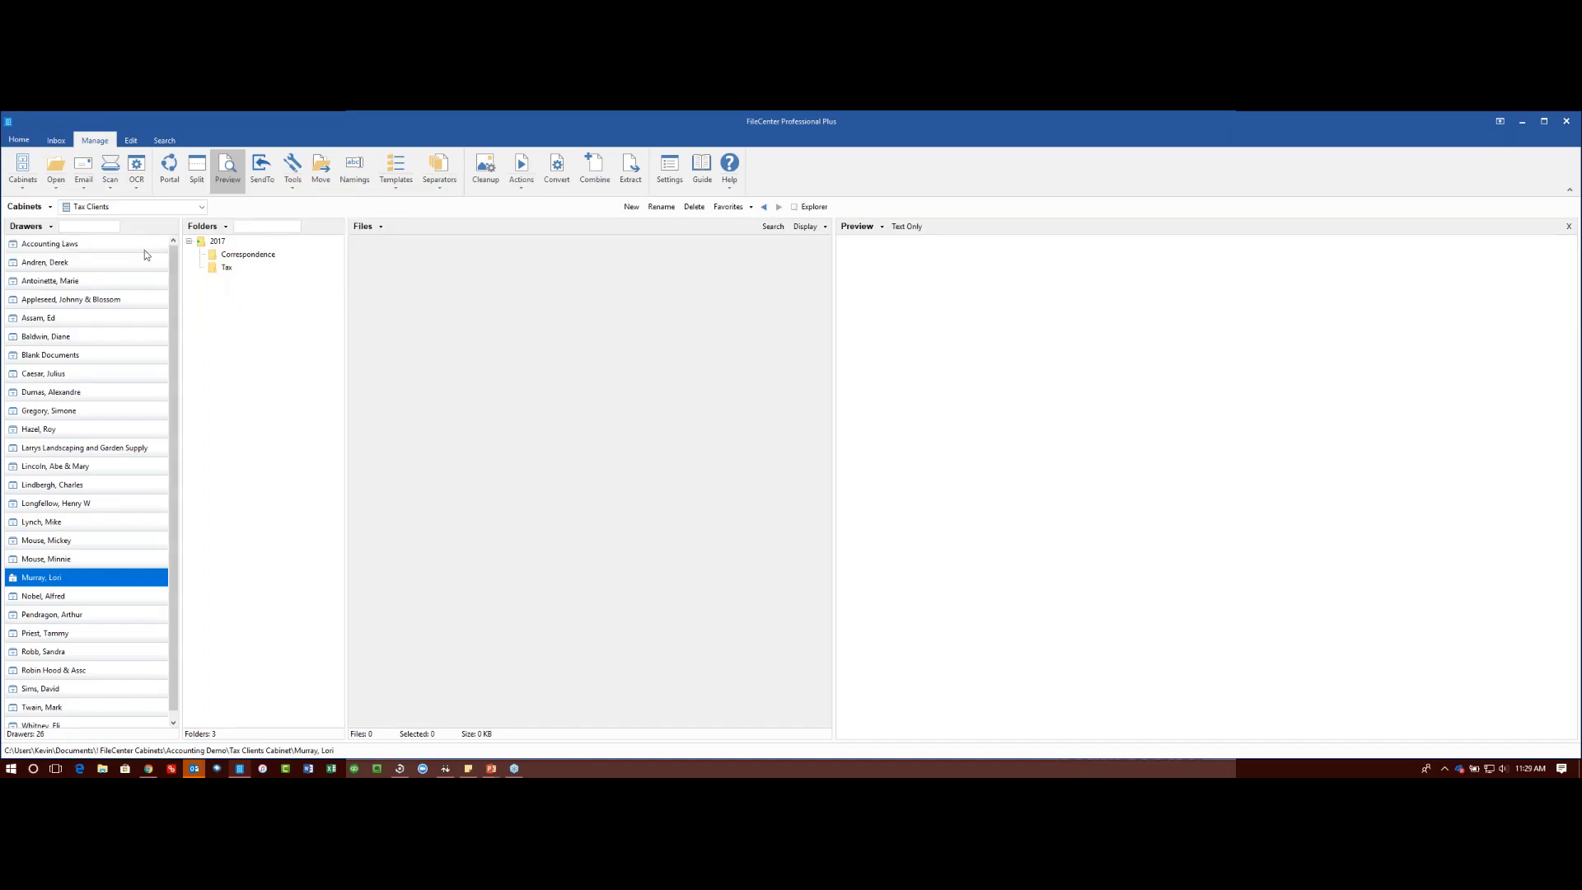
Step: Examine the 2018 Accounts Payable folder template offered for all Tax Clients drawers, and leave without applying it
click(25, 207)
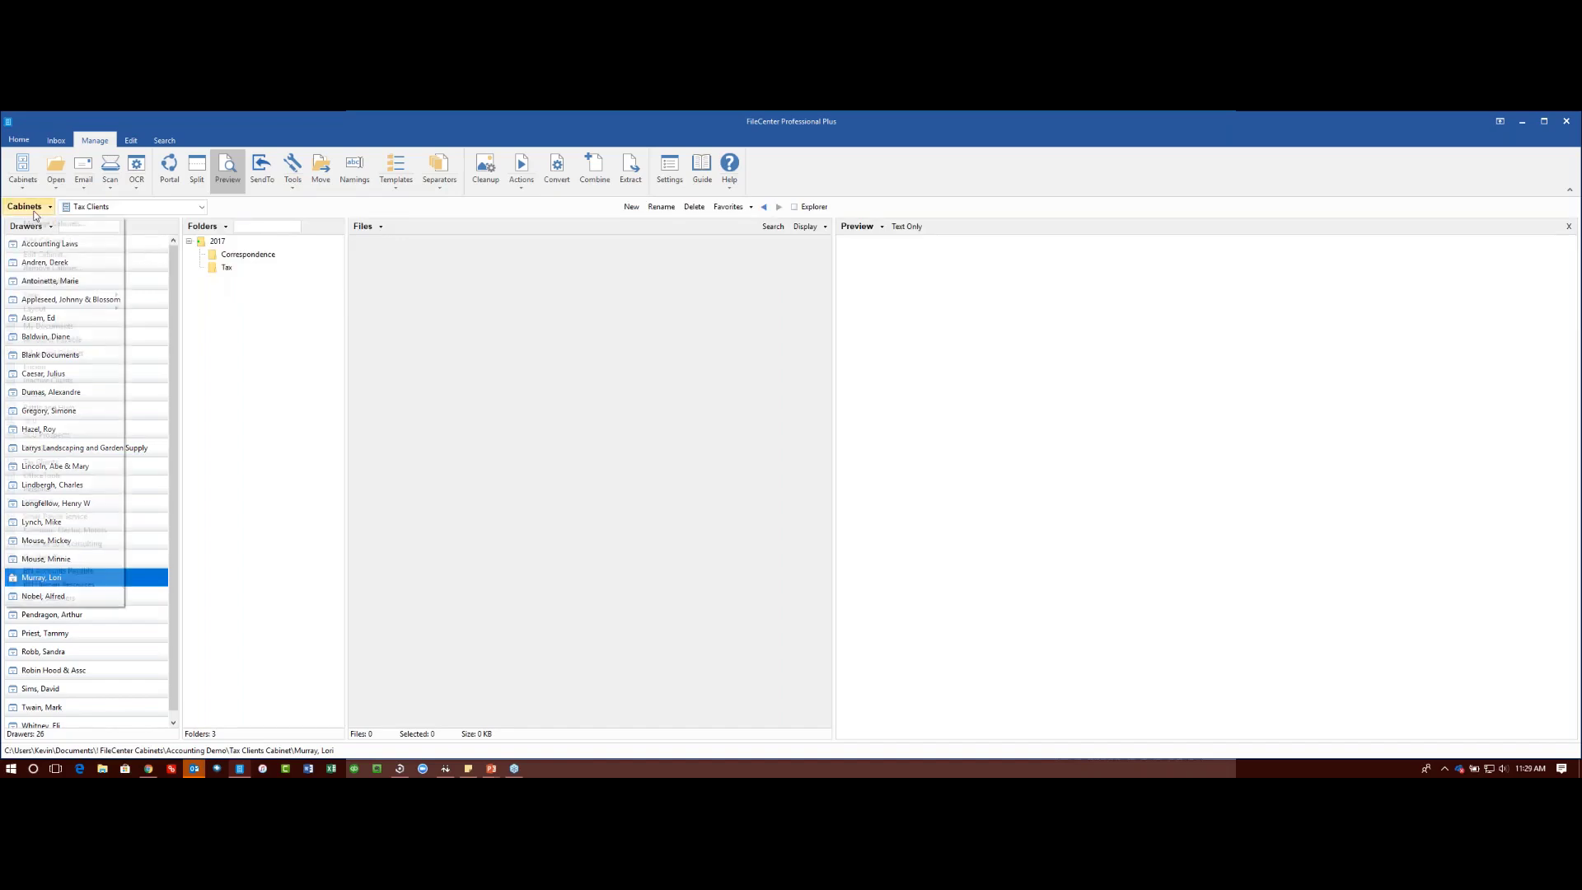
mouse_move(50, 295)
click(165, 322)
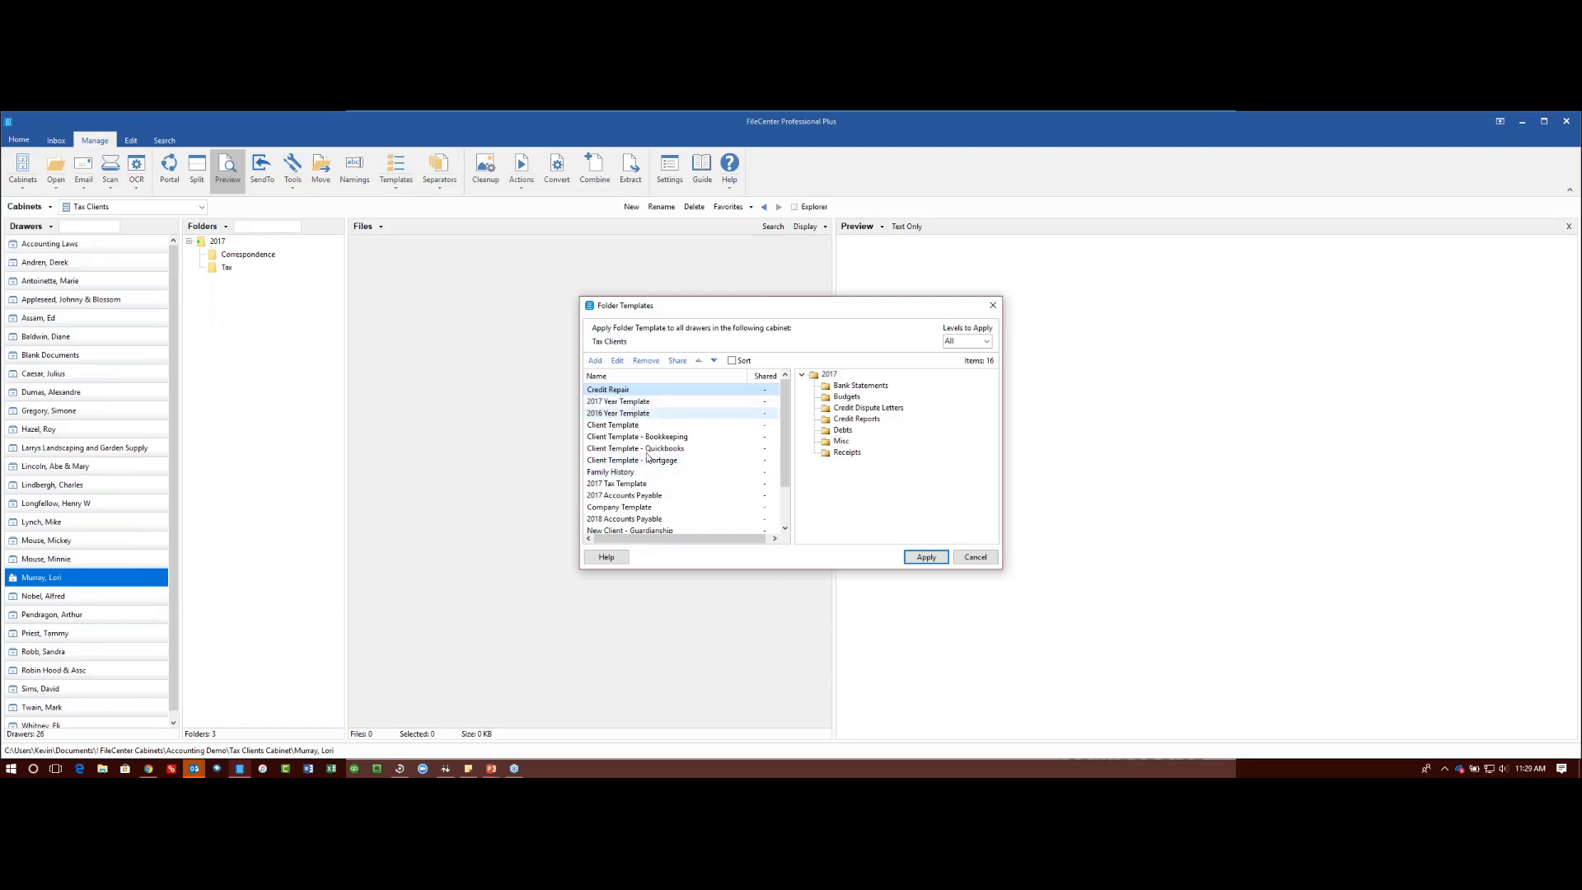
click(651, 519)
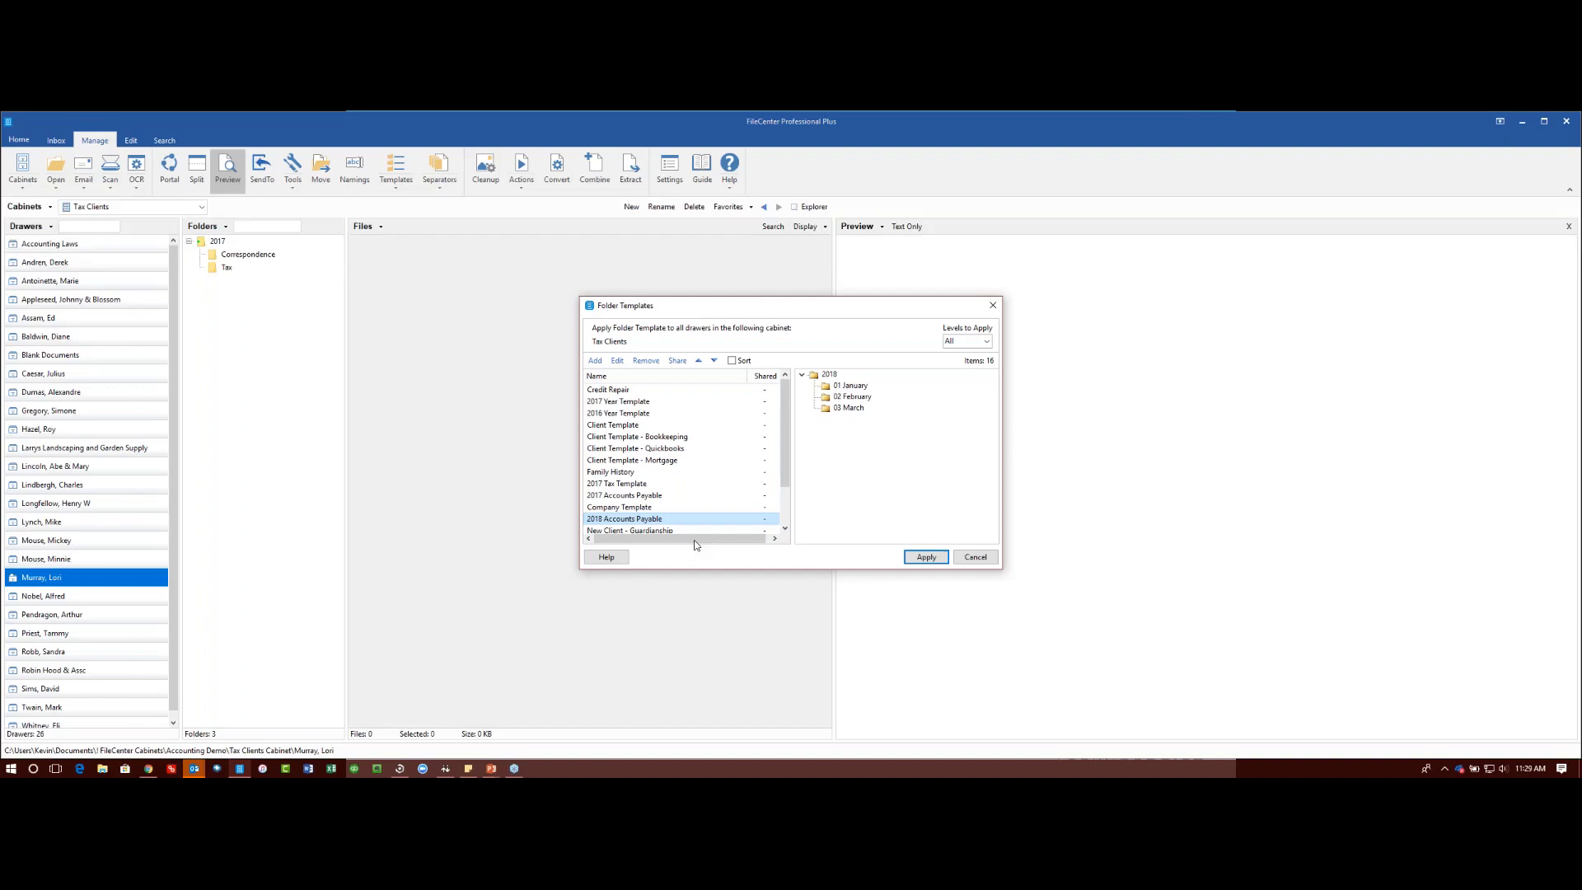
key(Tab)
click(973, 560)
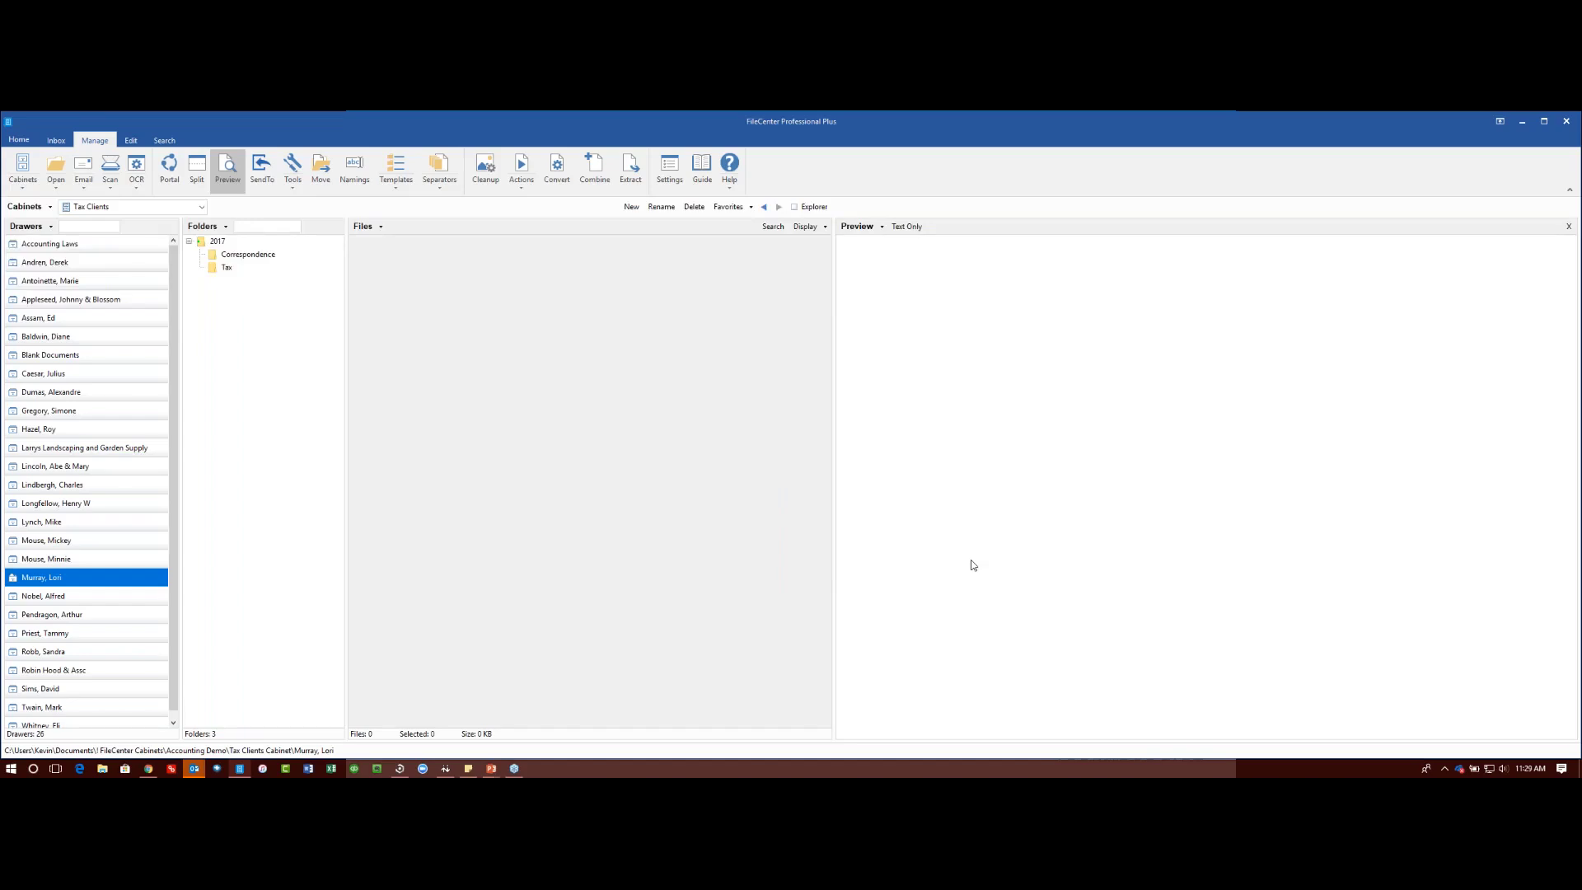
Step: Add the FileCenter Team Roster 2017.05 workbook from File Explorer's Lucion folder to the Lincoln drawer's 2015 Tax folder
click(125, 468)
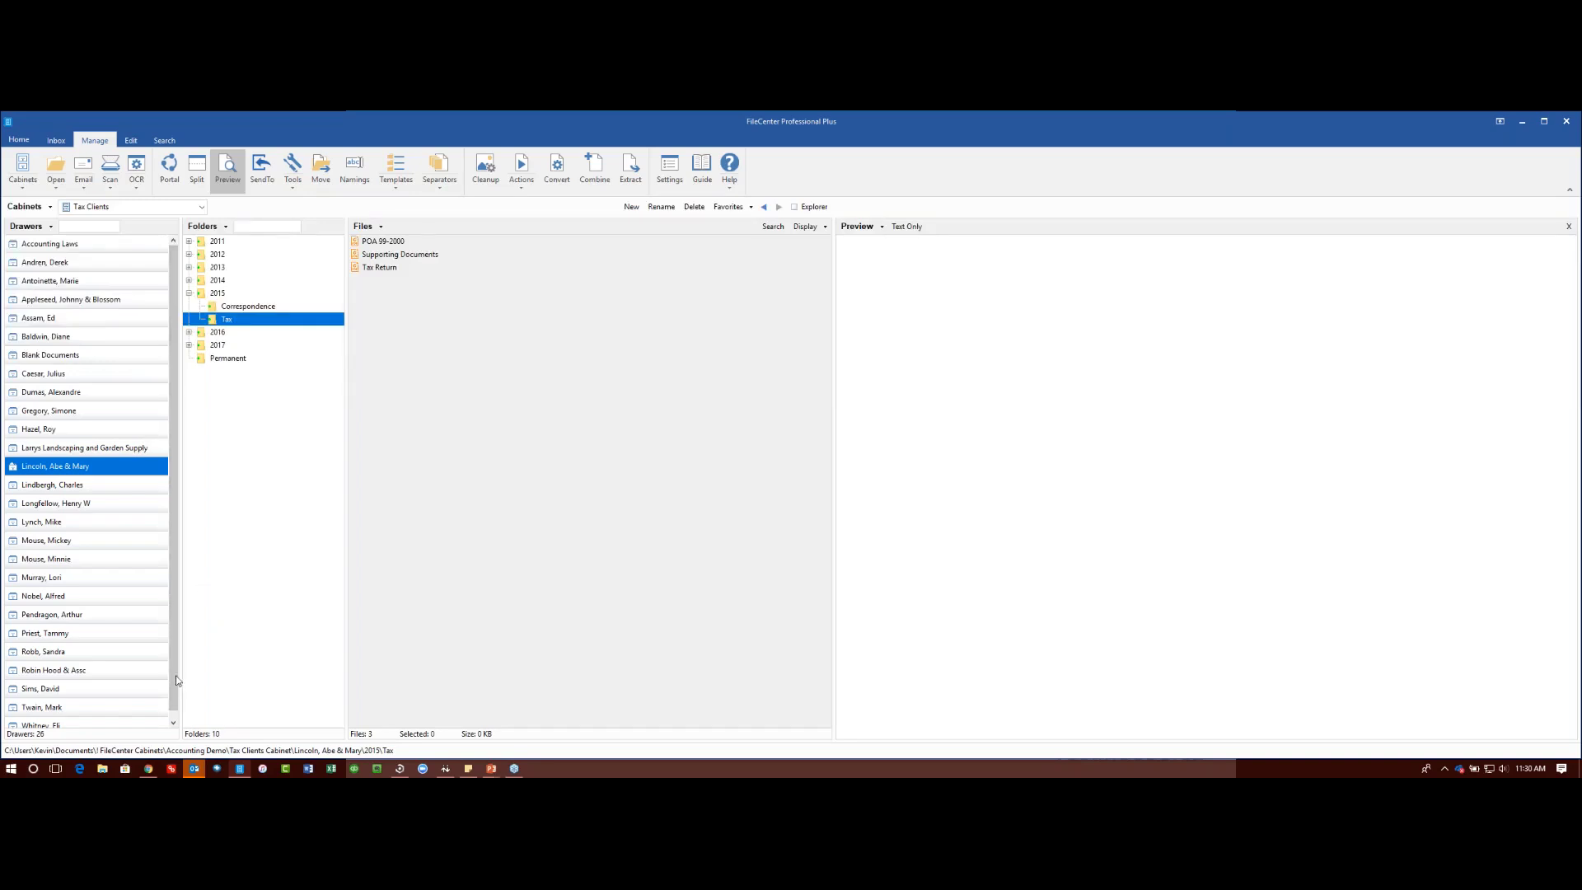
click(103, 773)
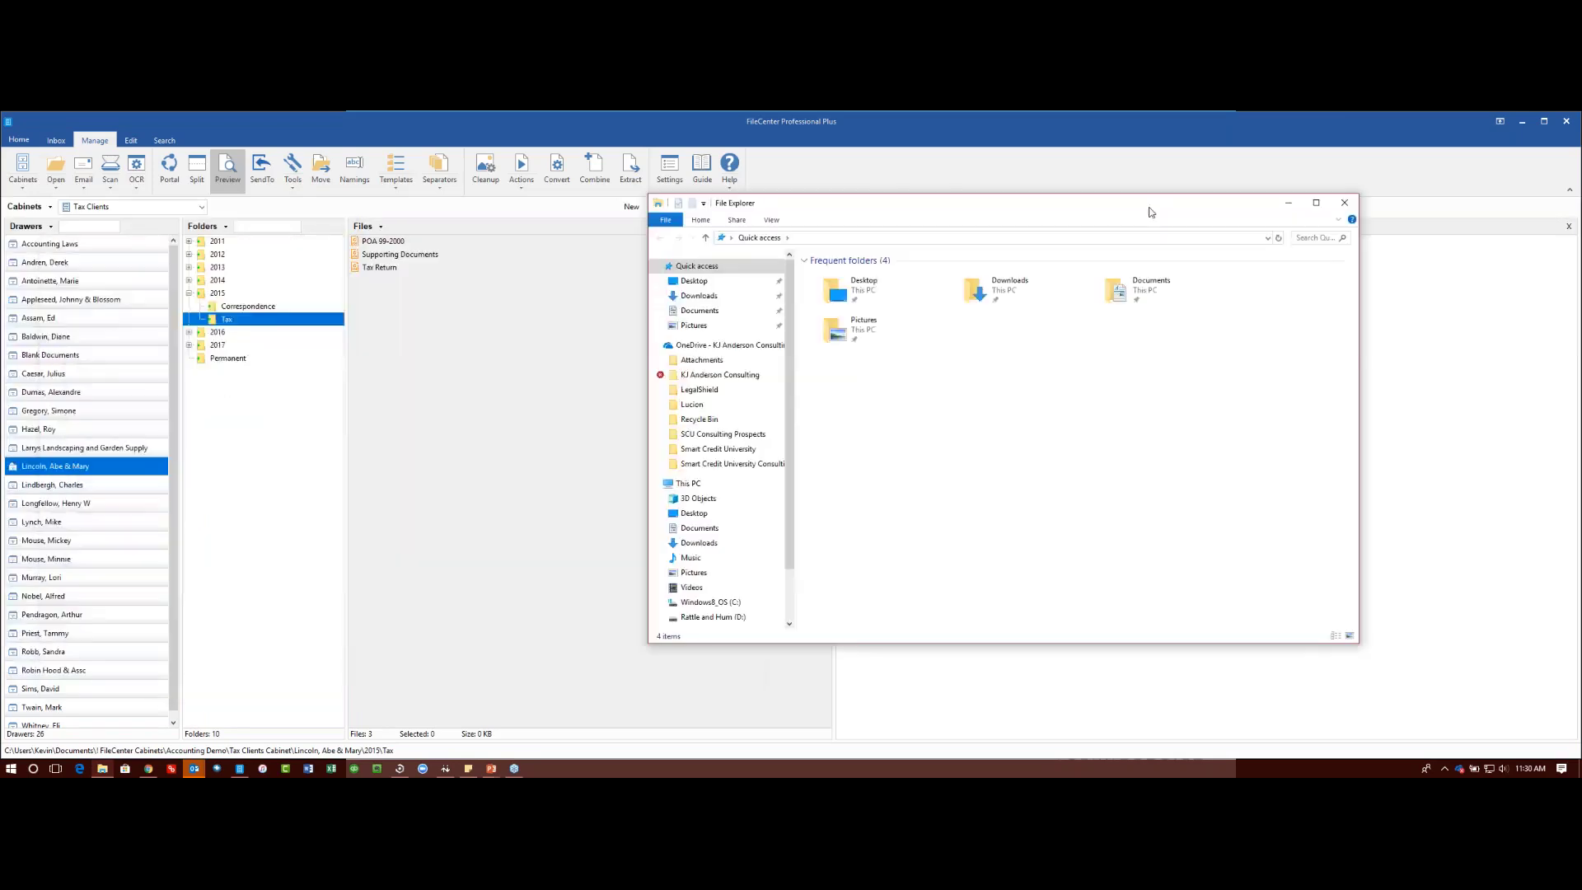
click(690, 405)
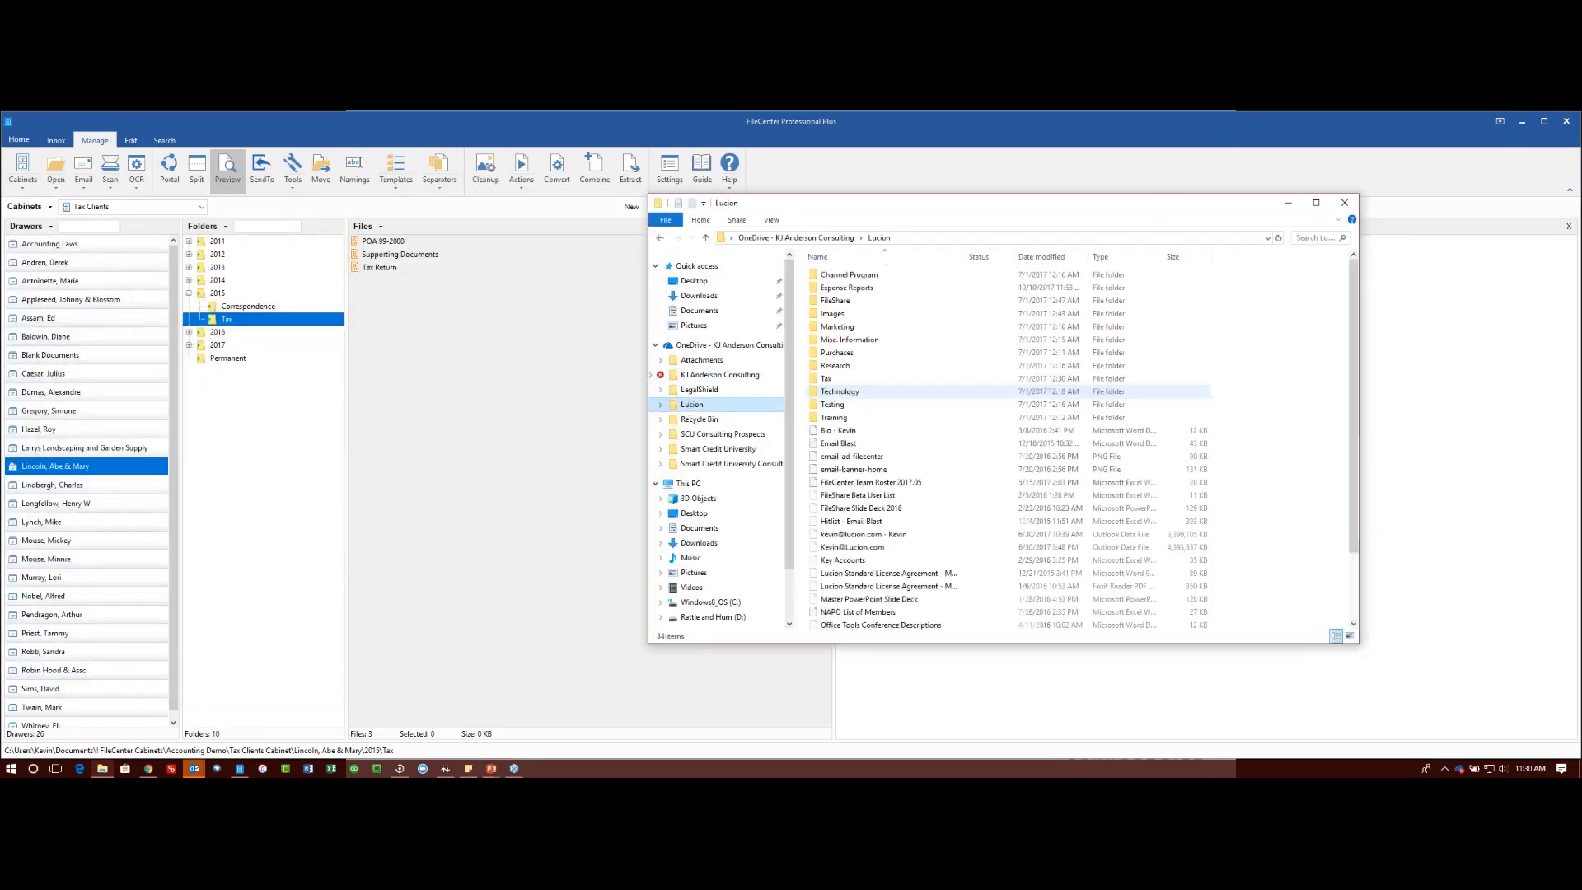
click(842, 486)
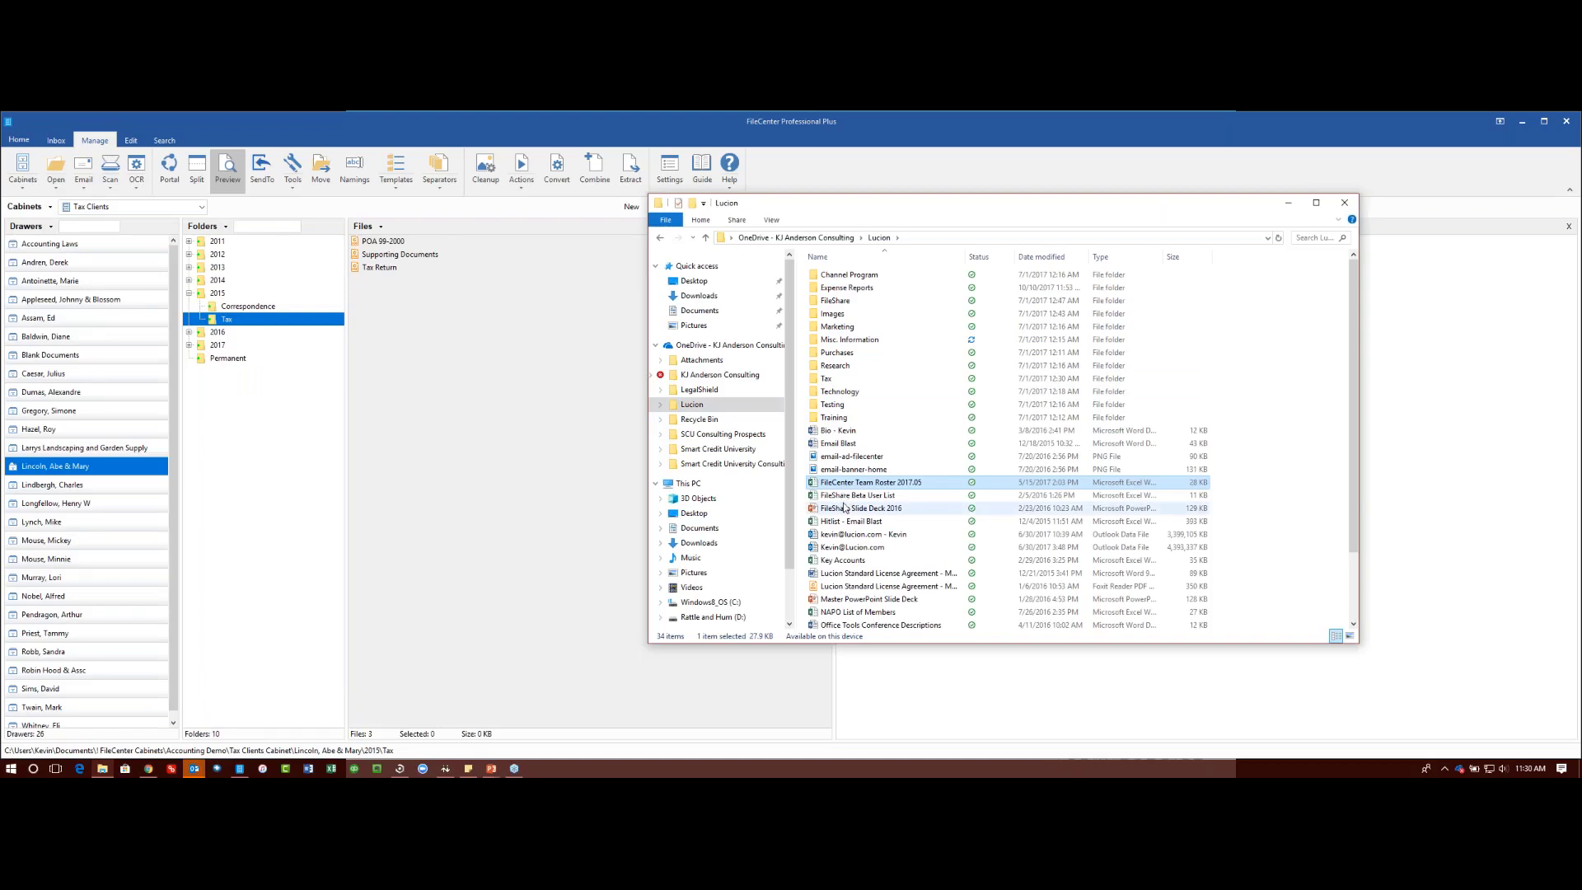
click(425, 445)
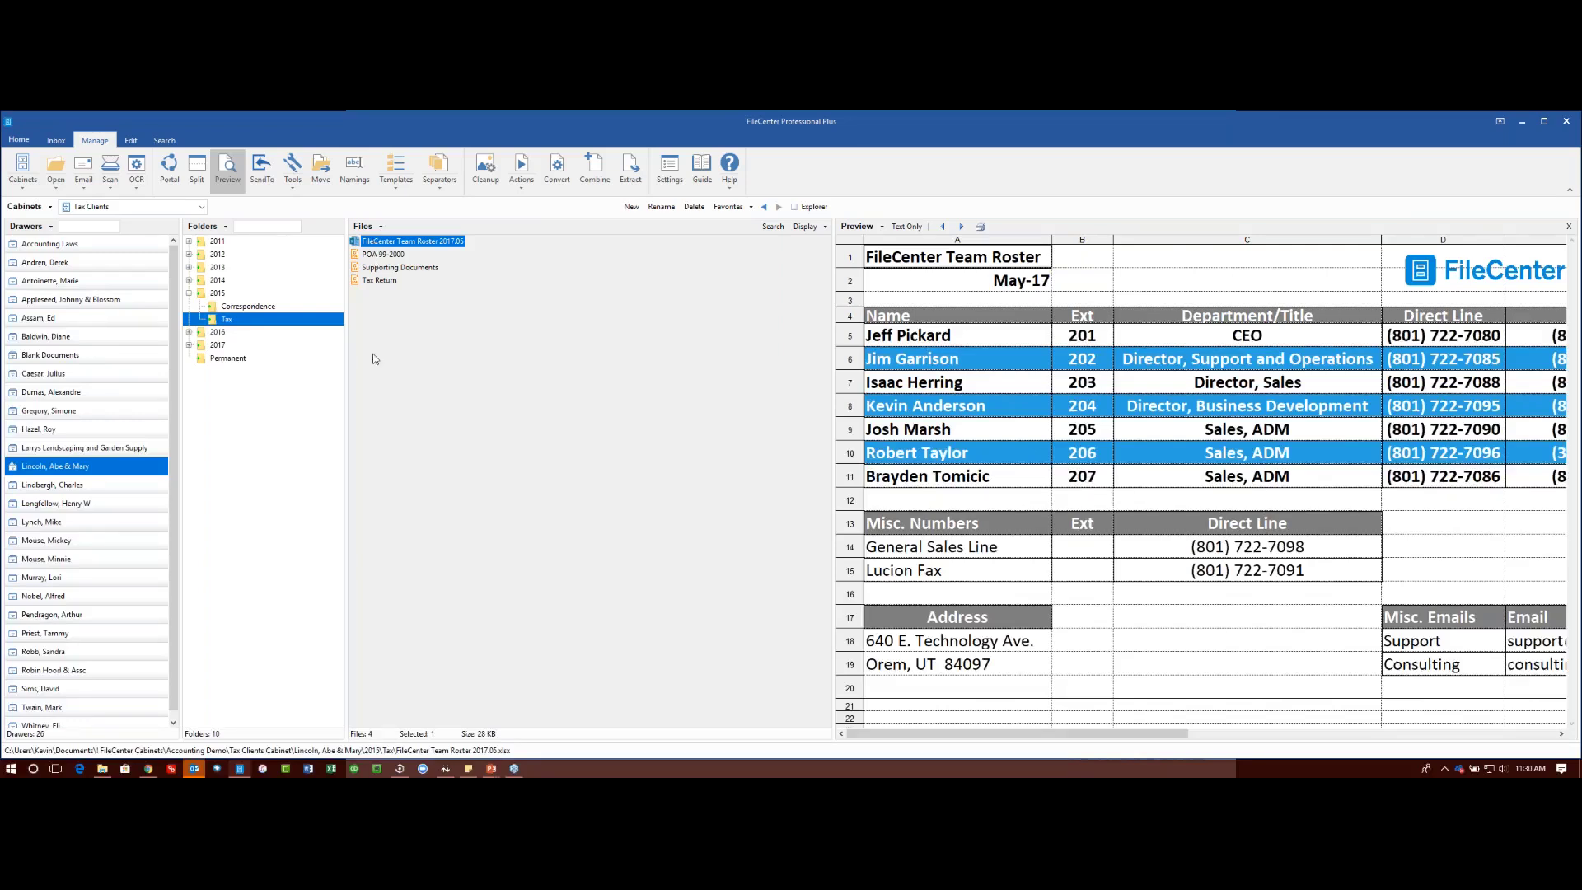
Step: Switch to Word and create a new document from the red resume template
click(312, 770)
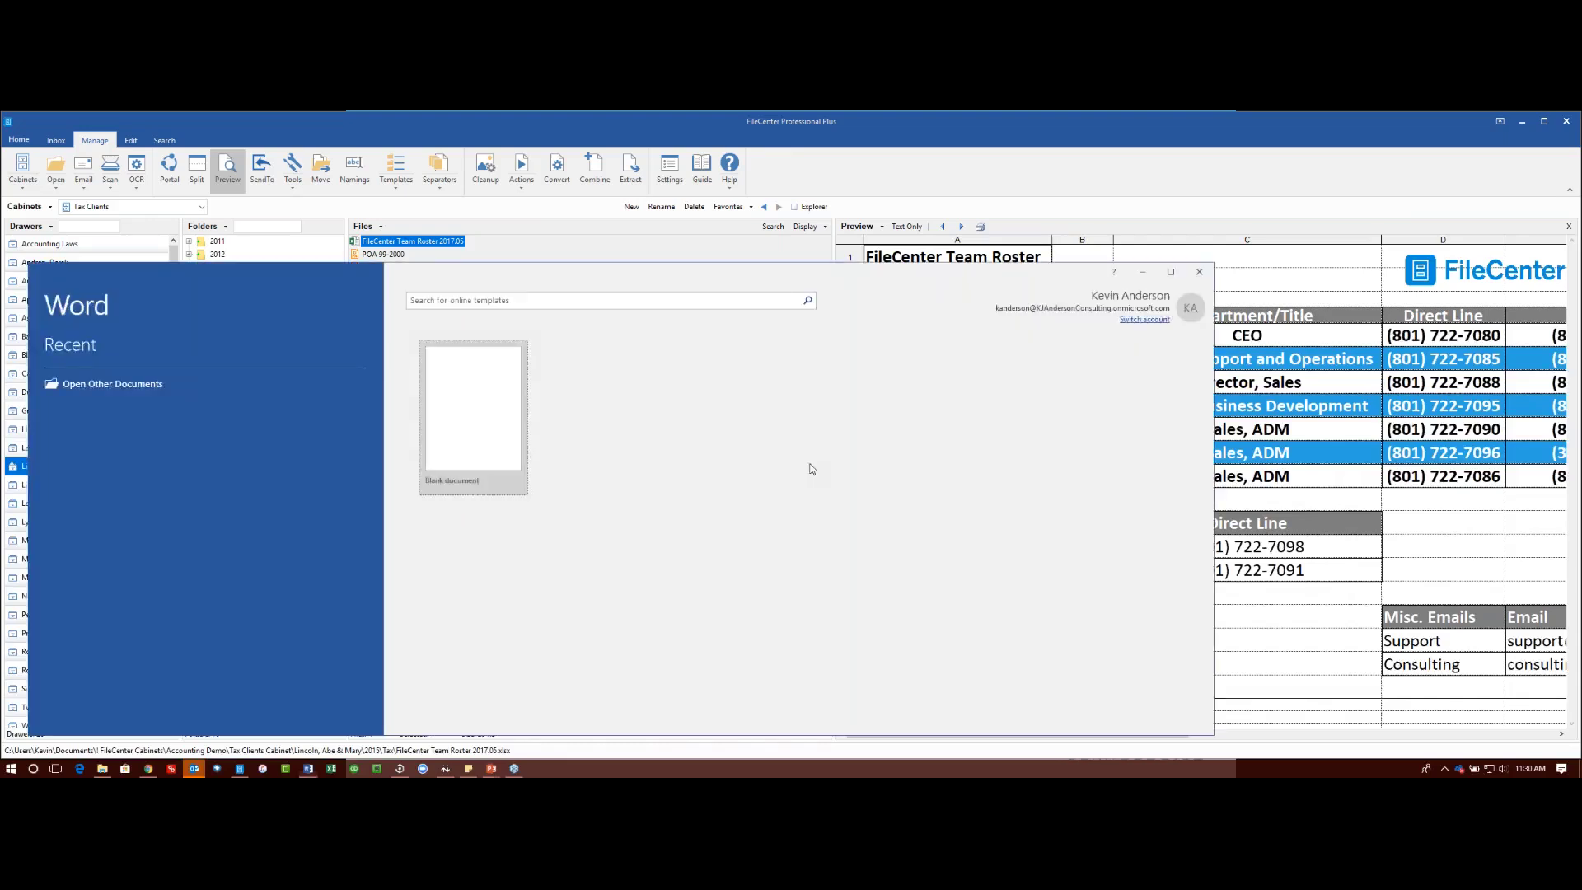
click(794, 430)
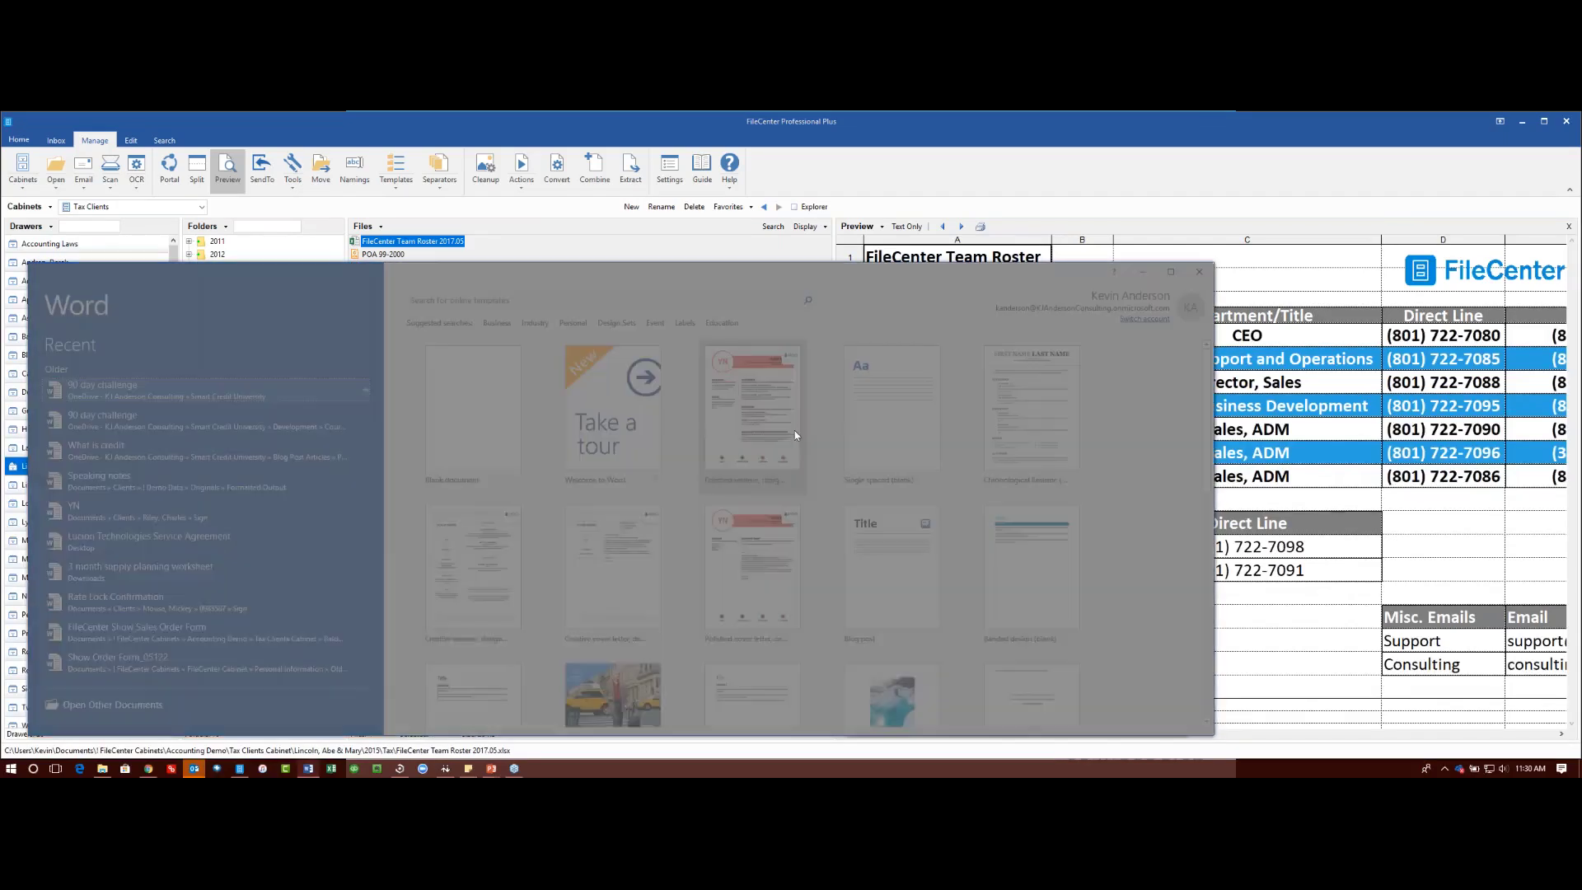
click(668, 569)
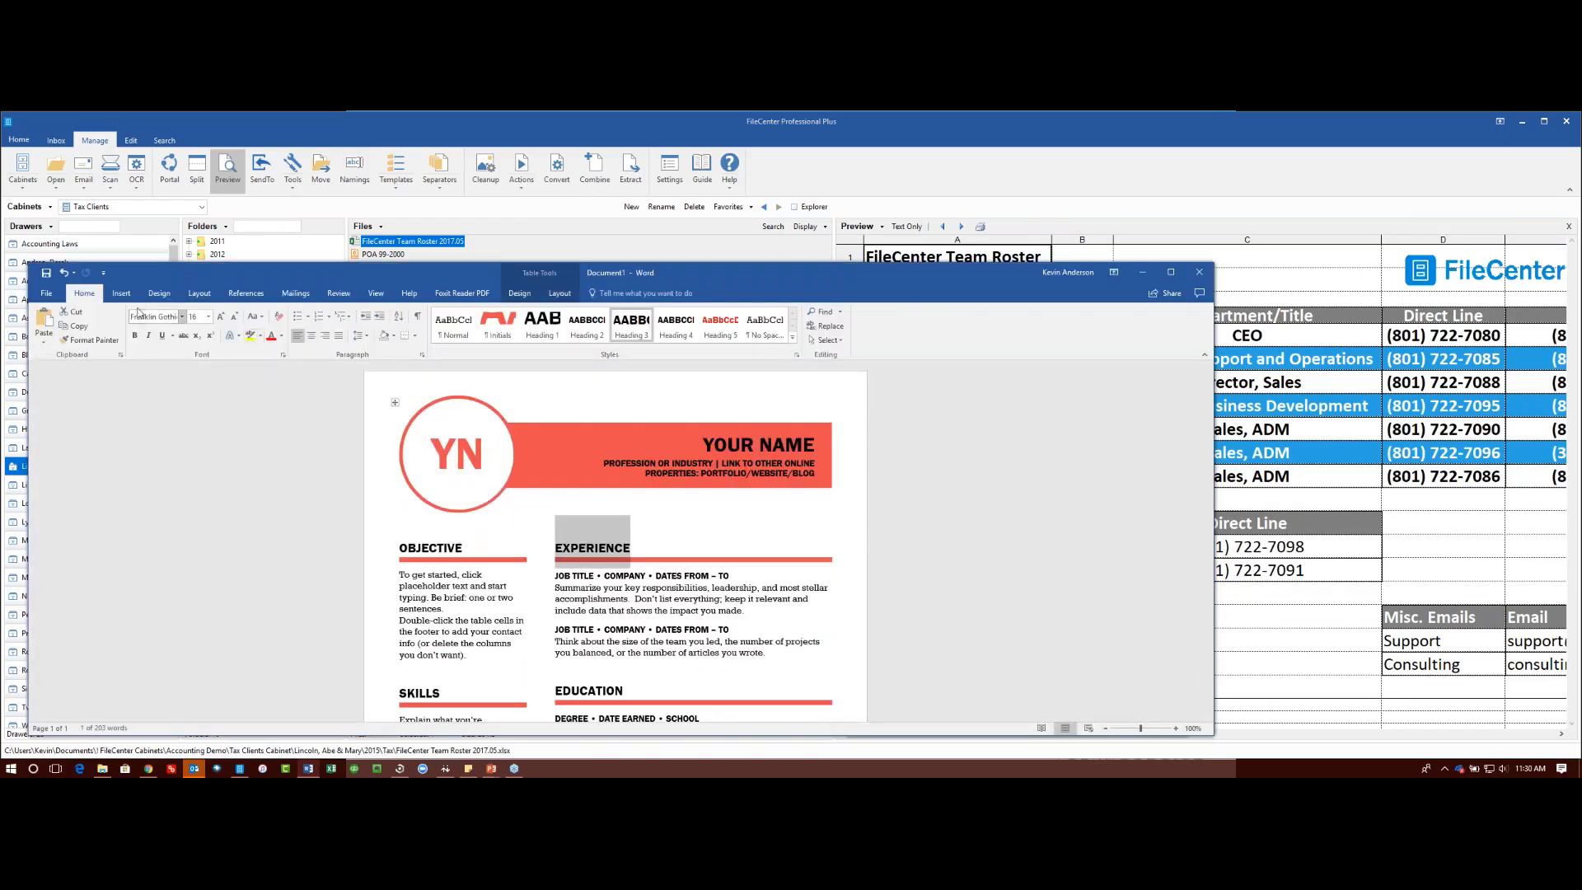
Step: Set up saving the document to the Lincoln drawer's 2015 Tax folder with the file name Letter to Client
click(48, 294)
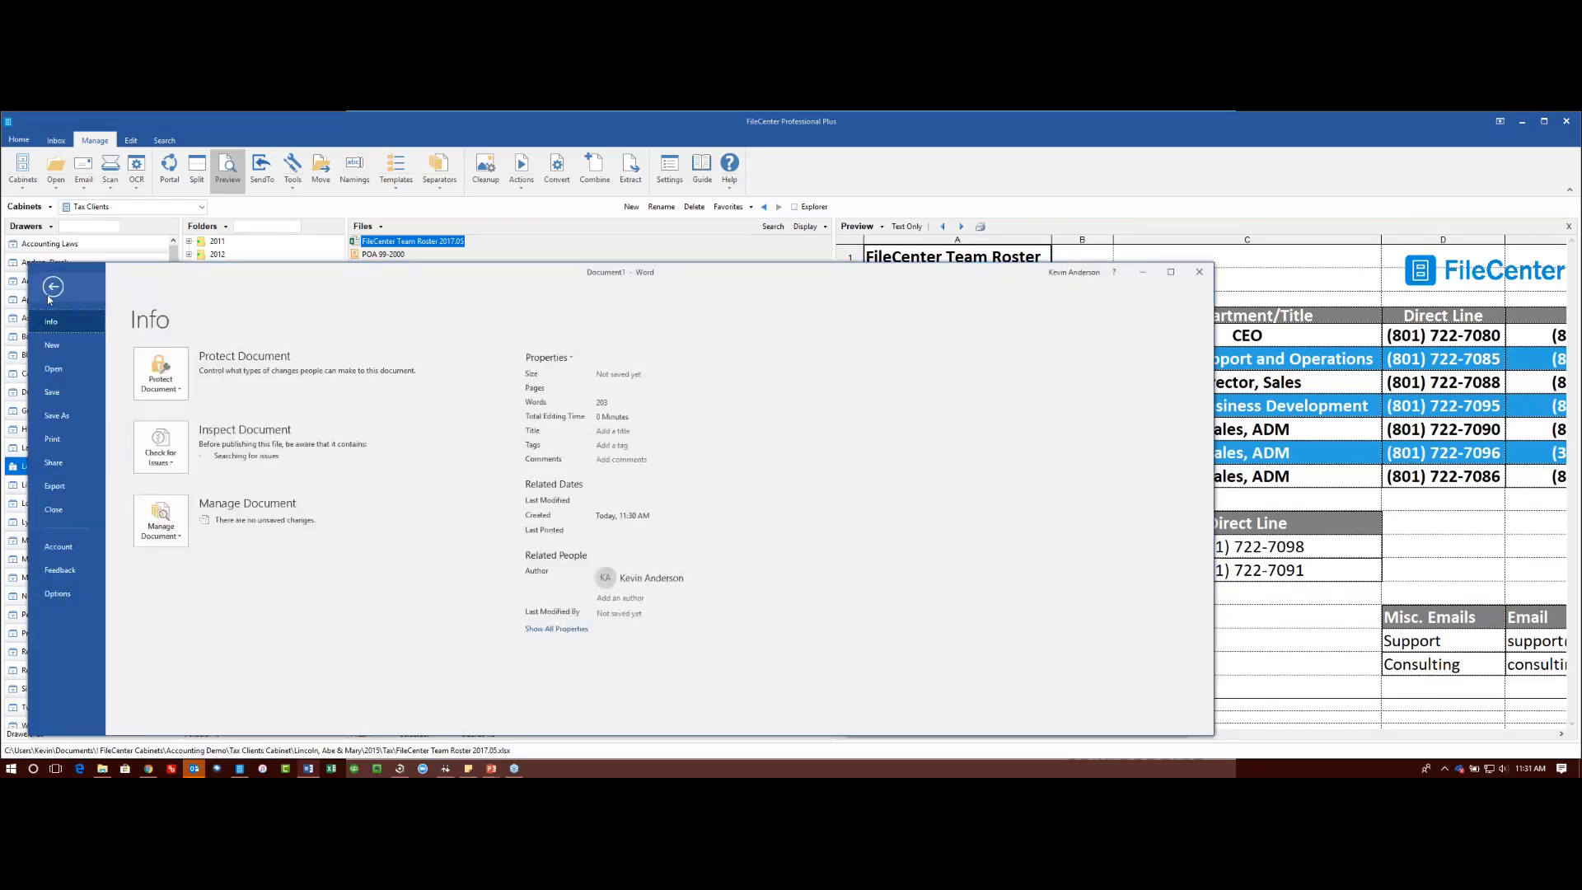
click(56, 415)
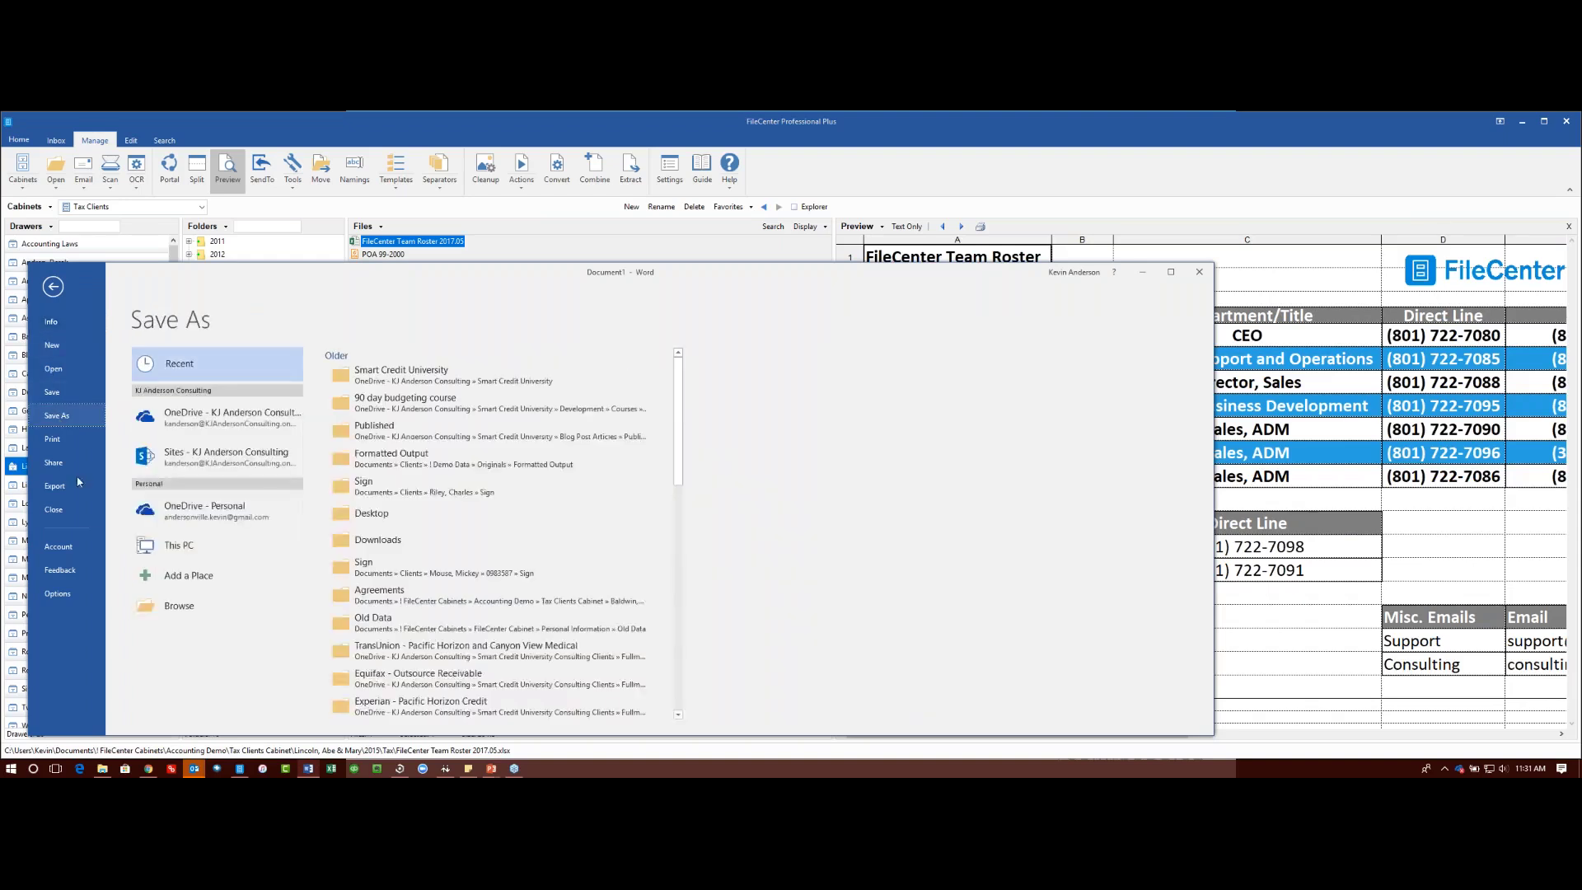
click(179, 606)
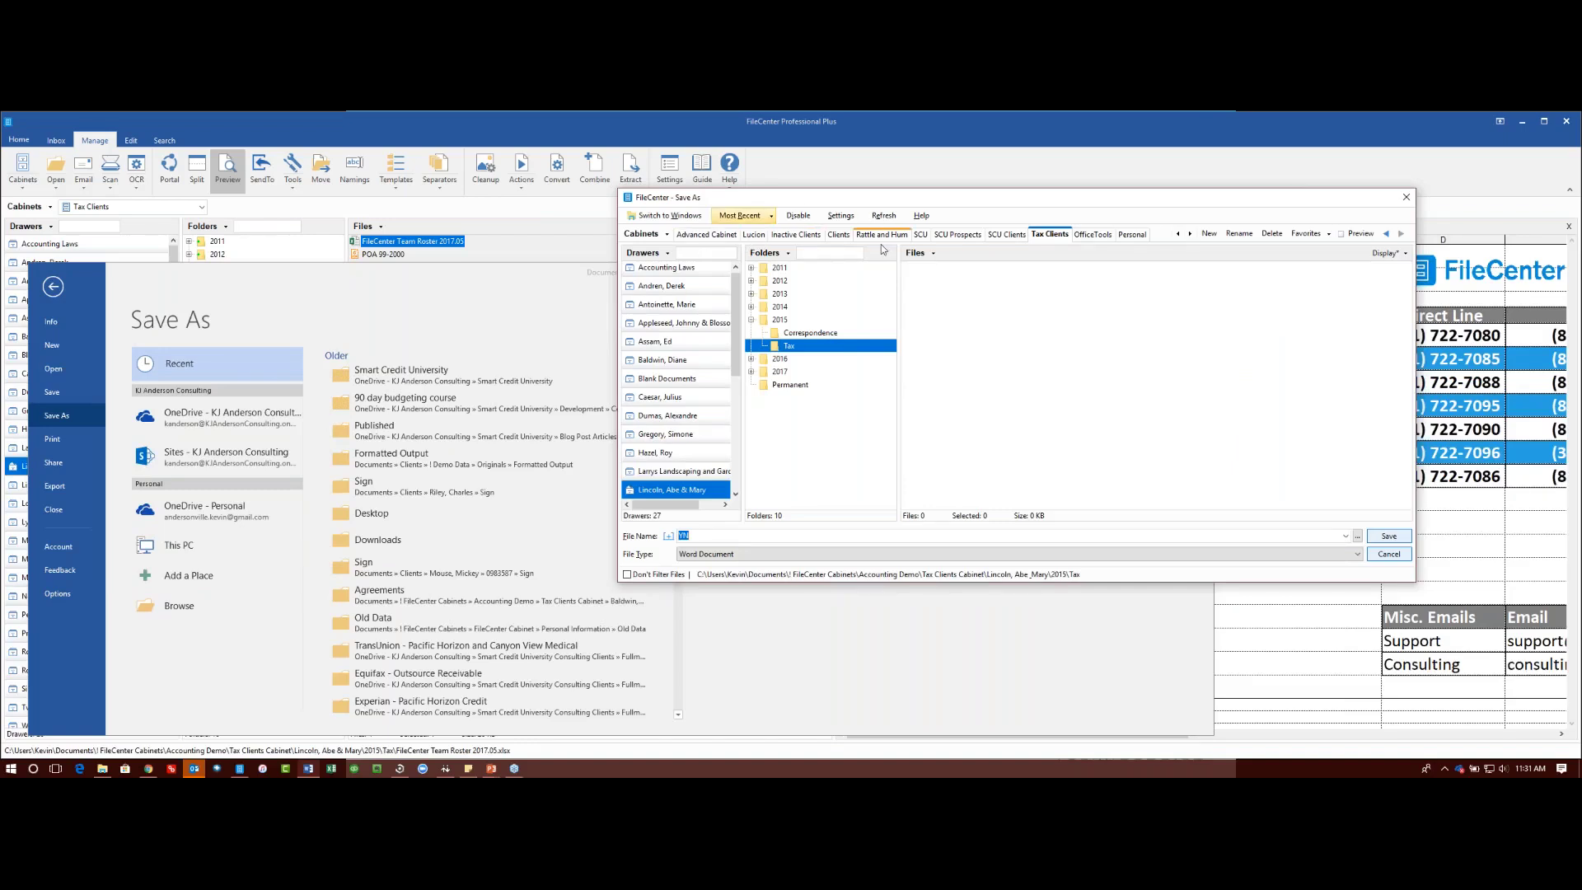
click(783, 347)
double_click(683, 536)
text(Letter to Client)
Step: Replace the file name with Bank Statement, inserted from the Bookkeeping custom list in the naming options
click(1358, 537)
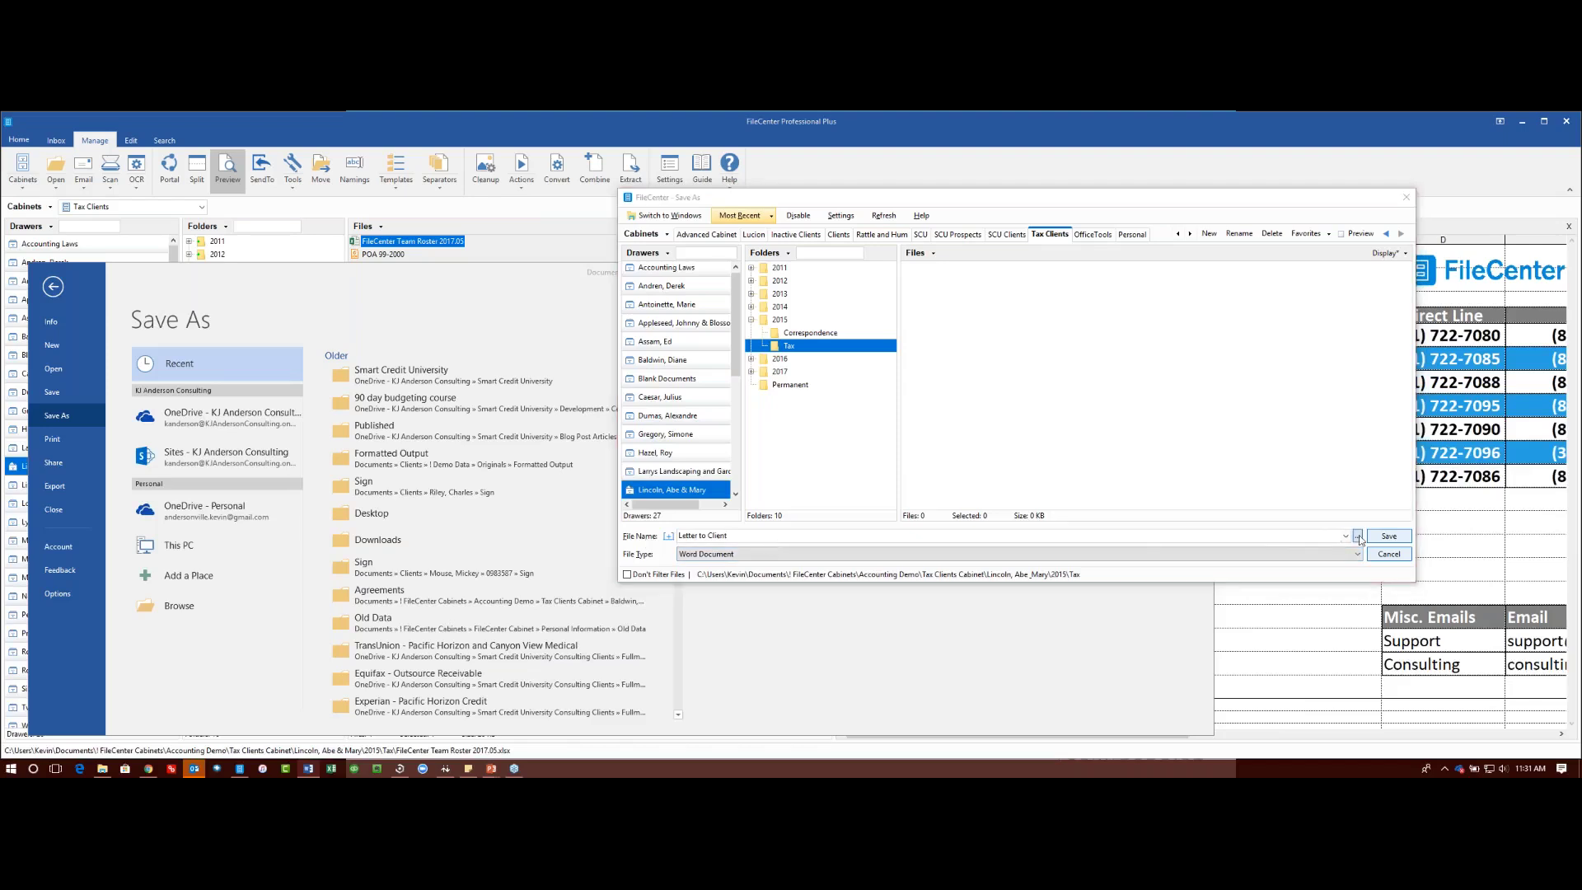
click(956, 309)
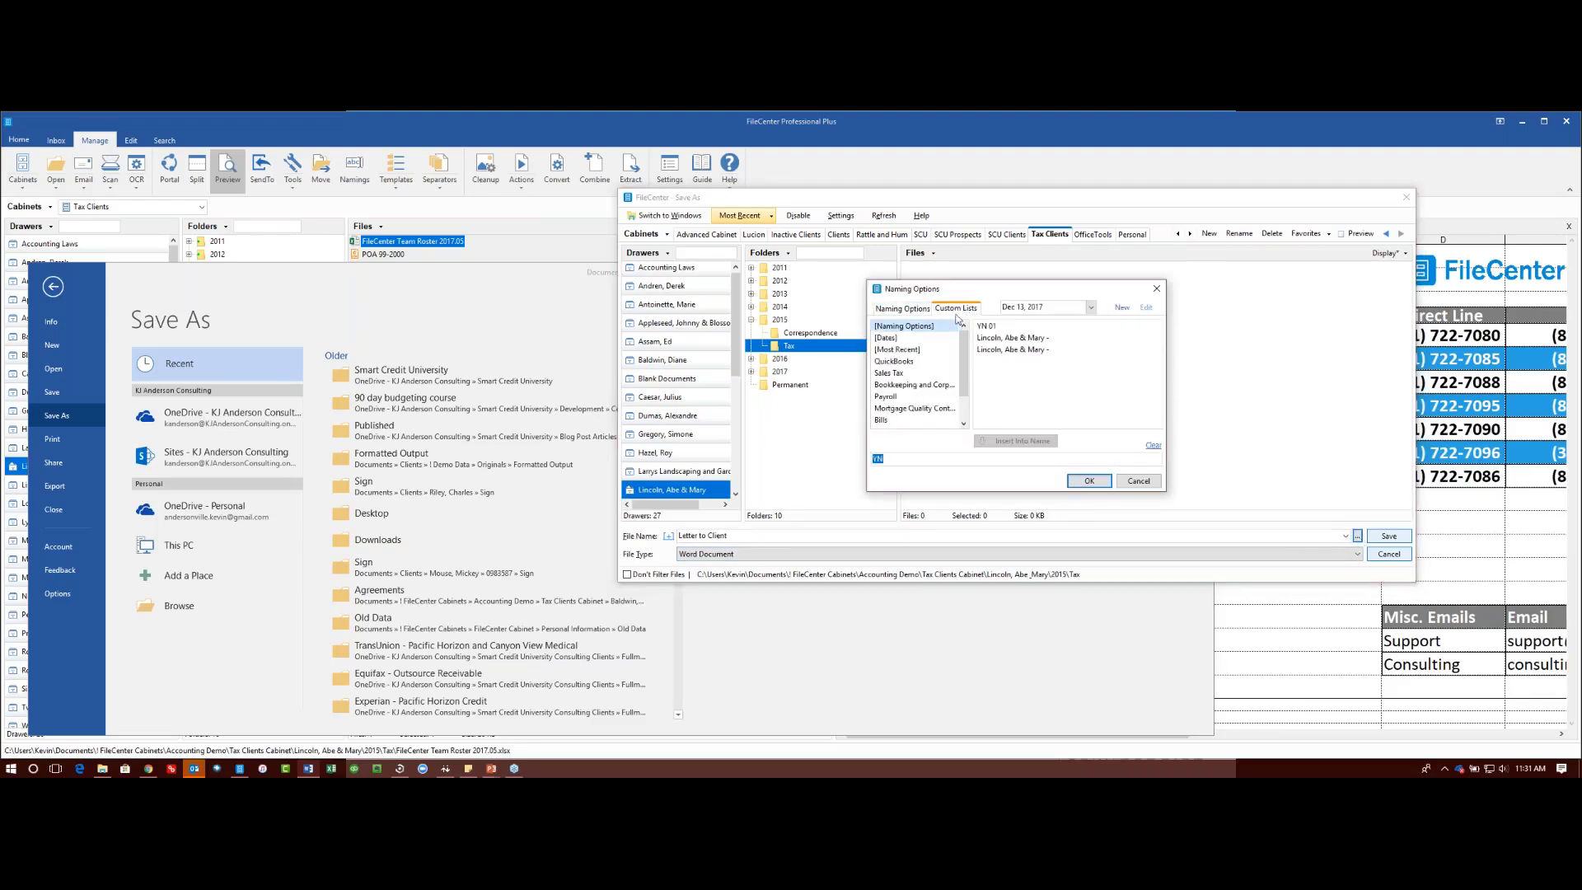
click(908, 386)
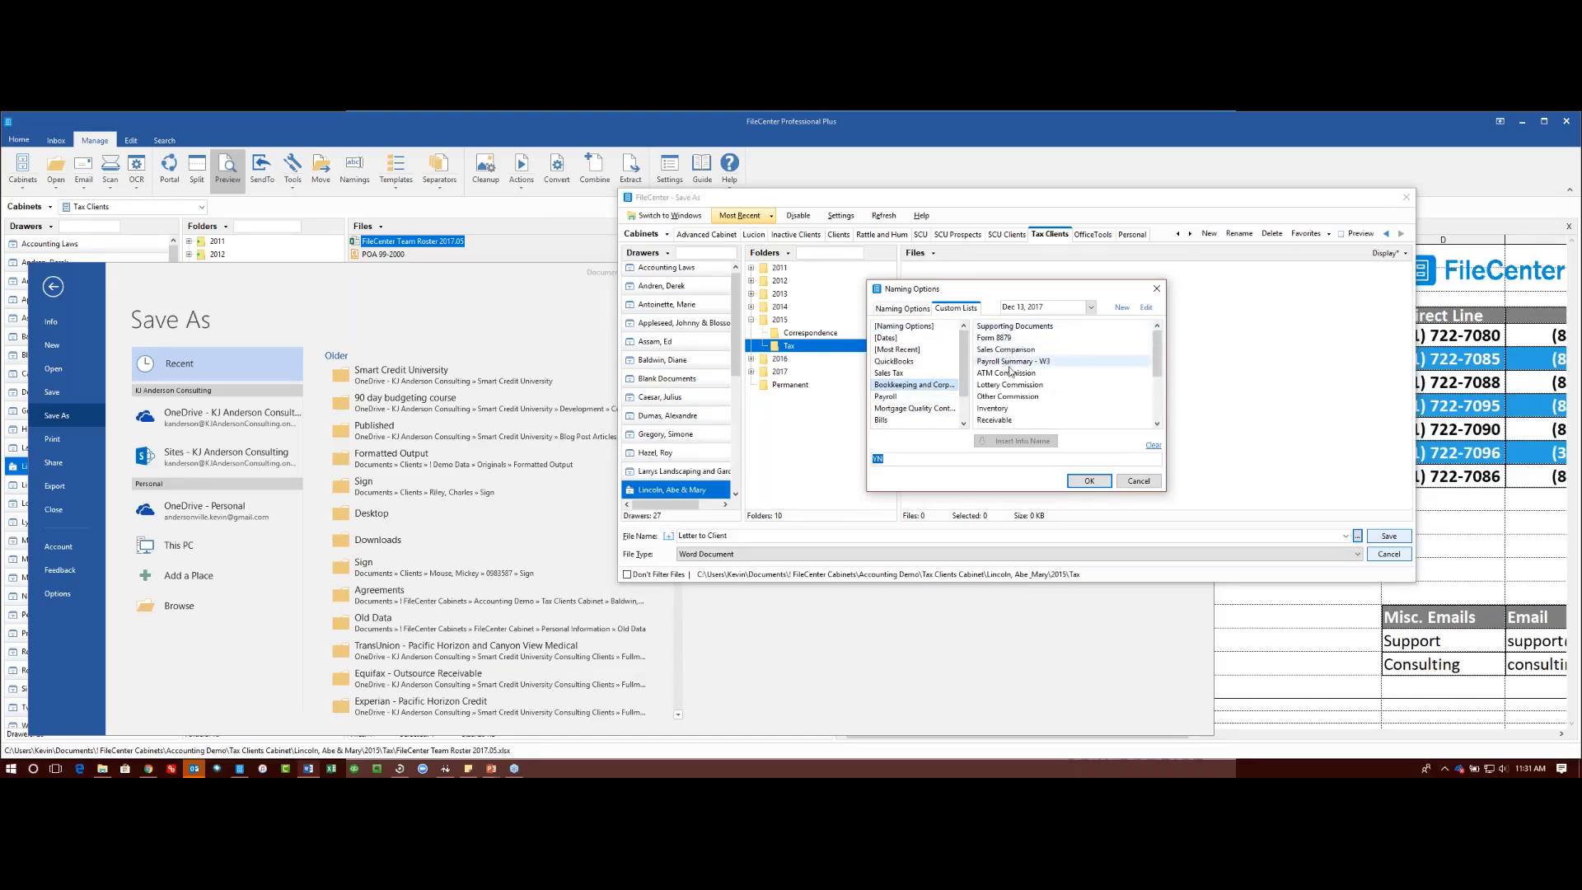
scroll(1018, 395, down, 1)
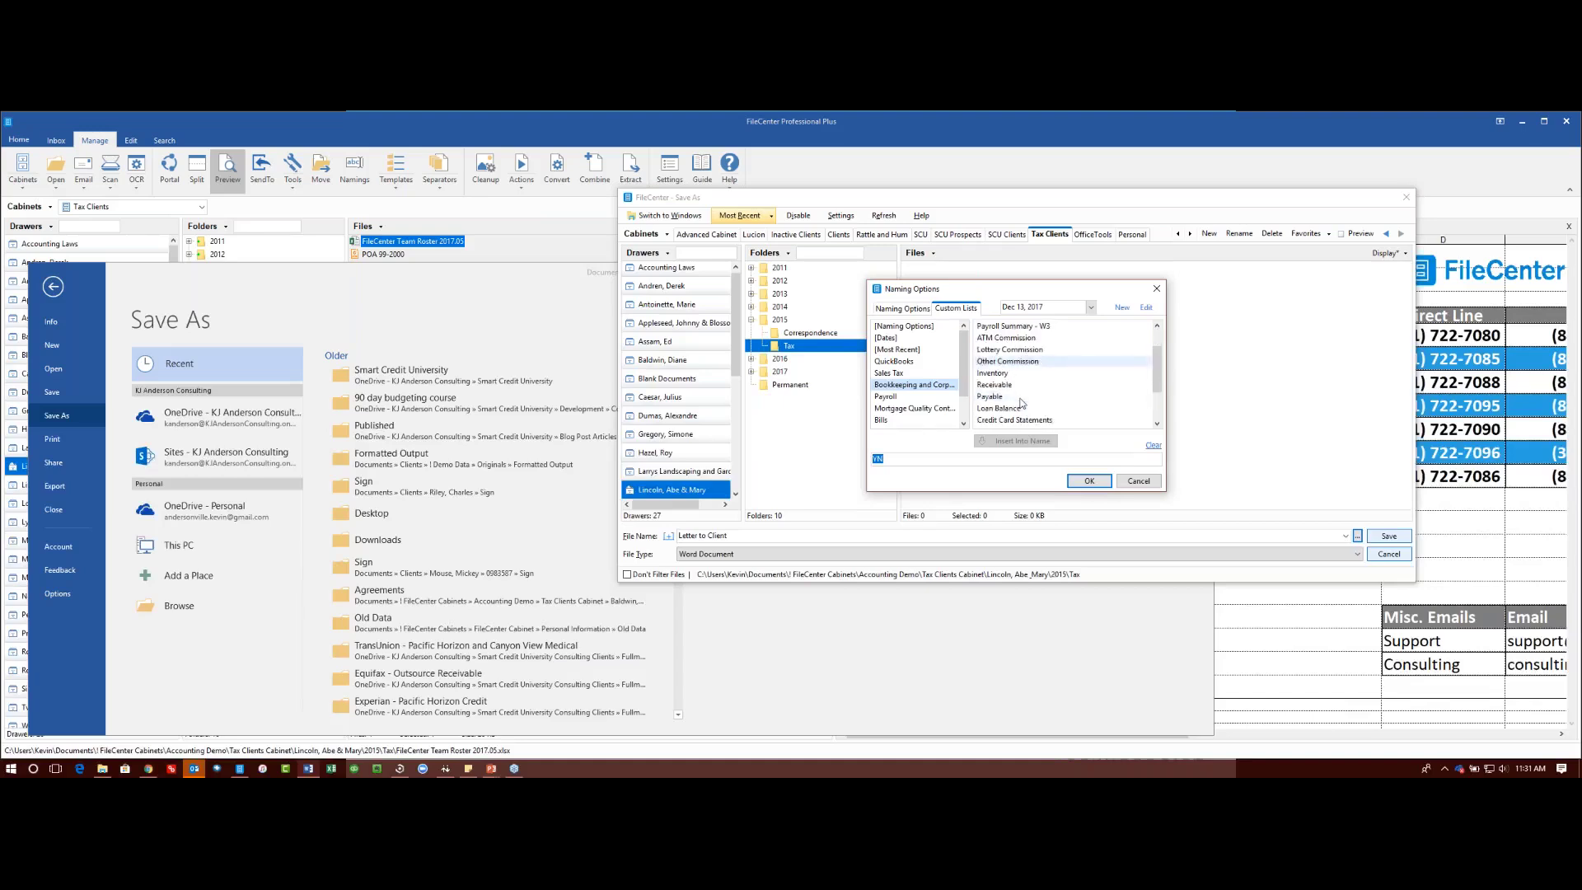
scroll(1022, 402, down, 1)
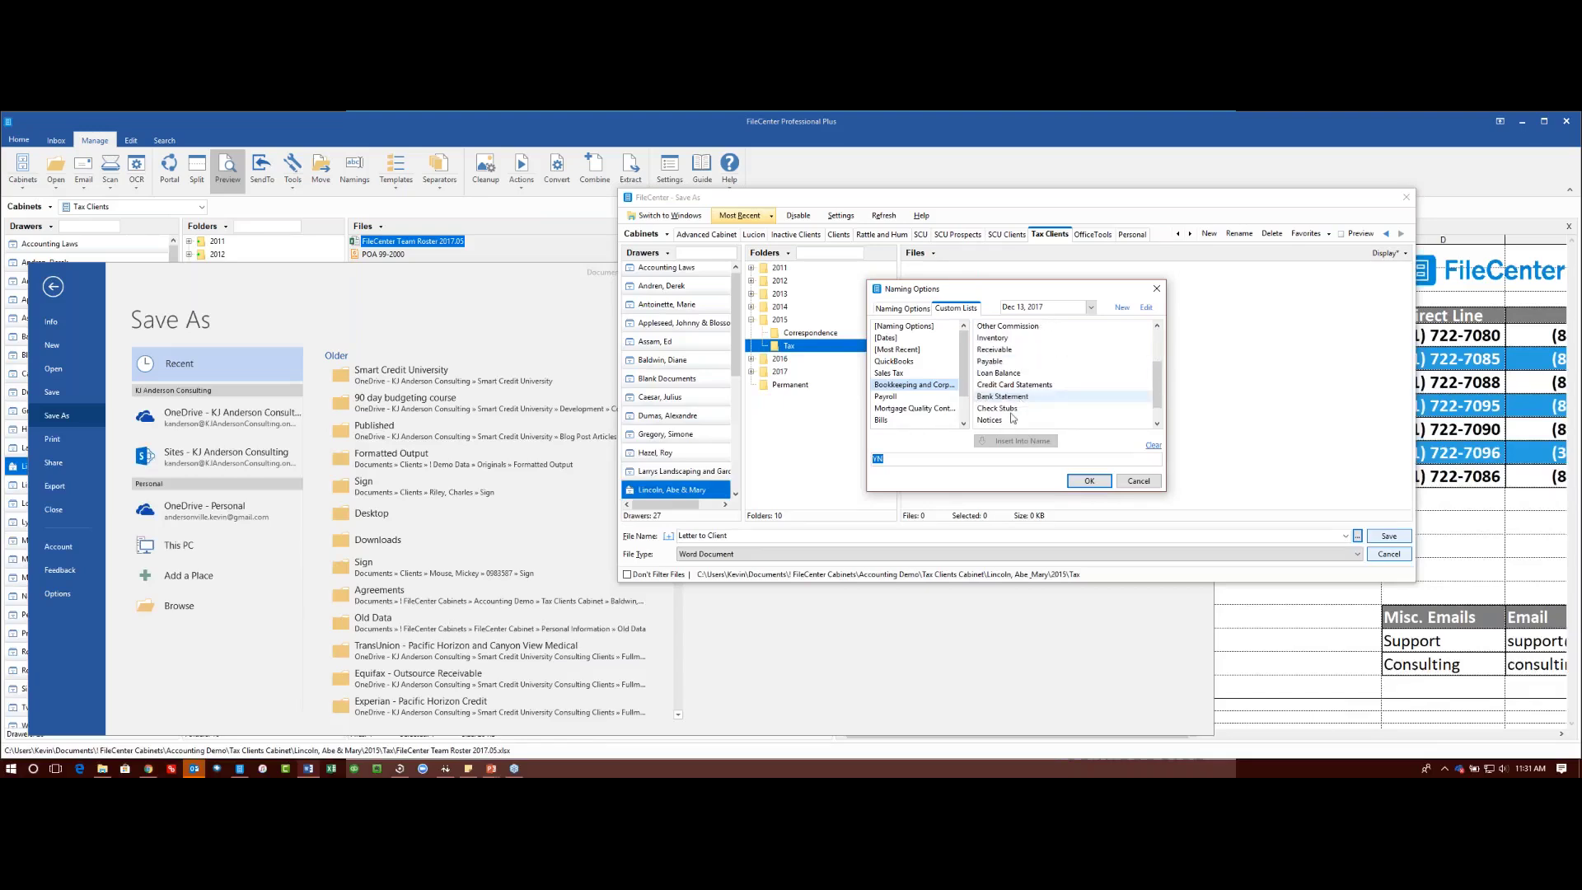
click(1014, 396)
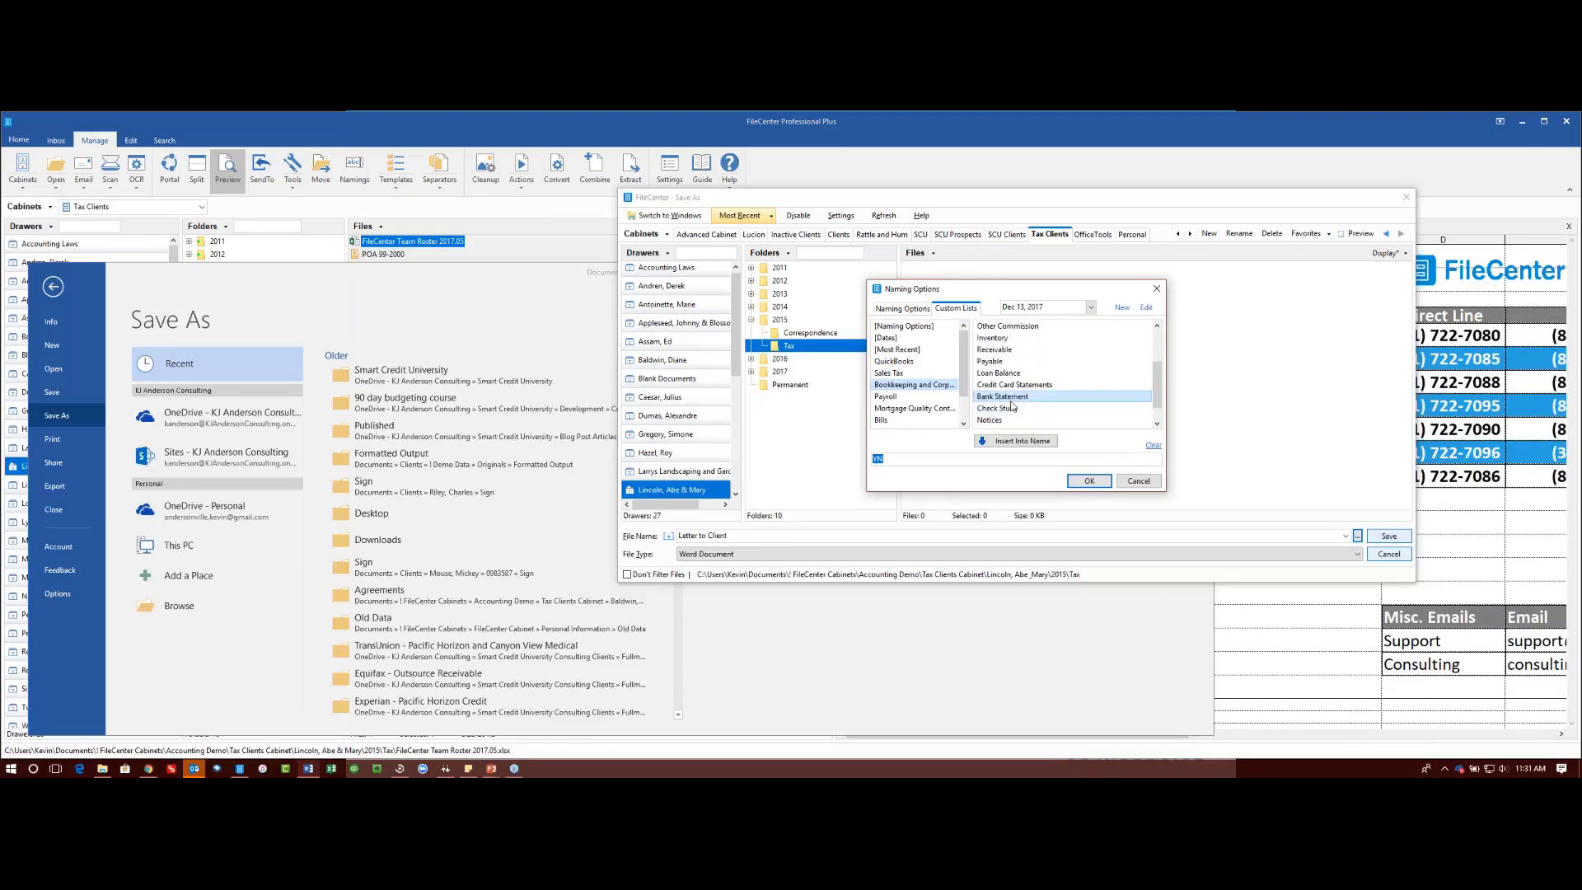
click(1011, 445)
click(1011, 445)
click(1080, 482)
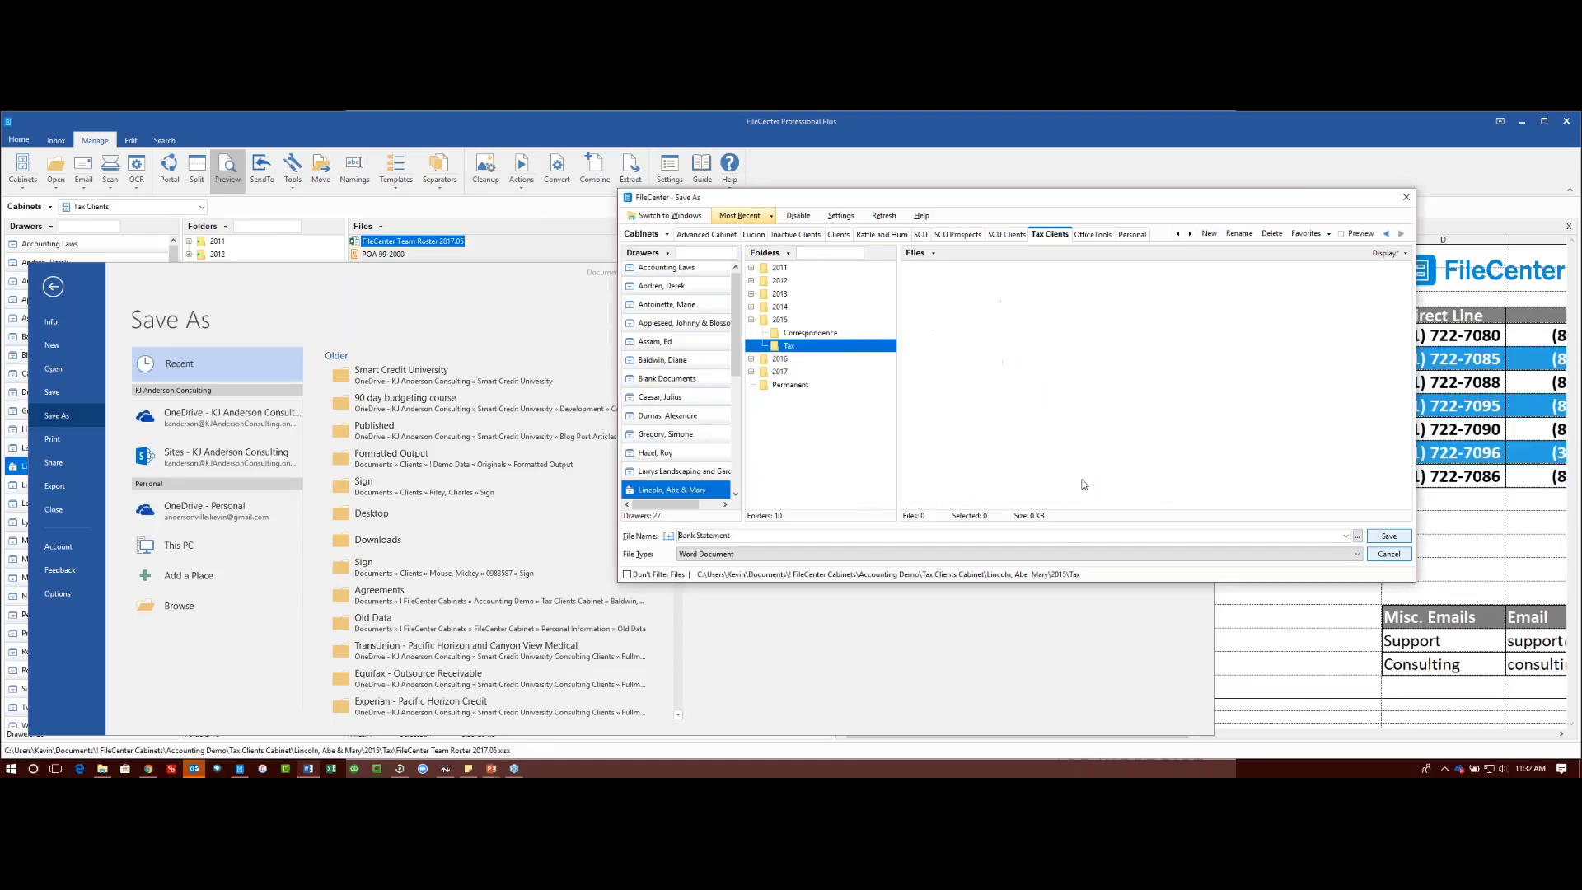
Step: Save the Word document, return to FileCenter and preview the Bank Statement document in the 2015 Tax folder
click(1389, 537)
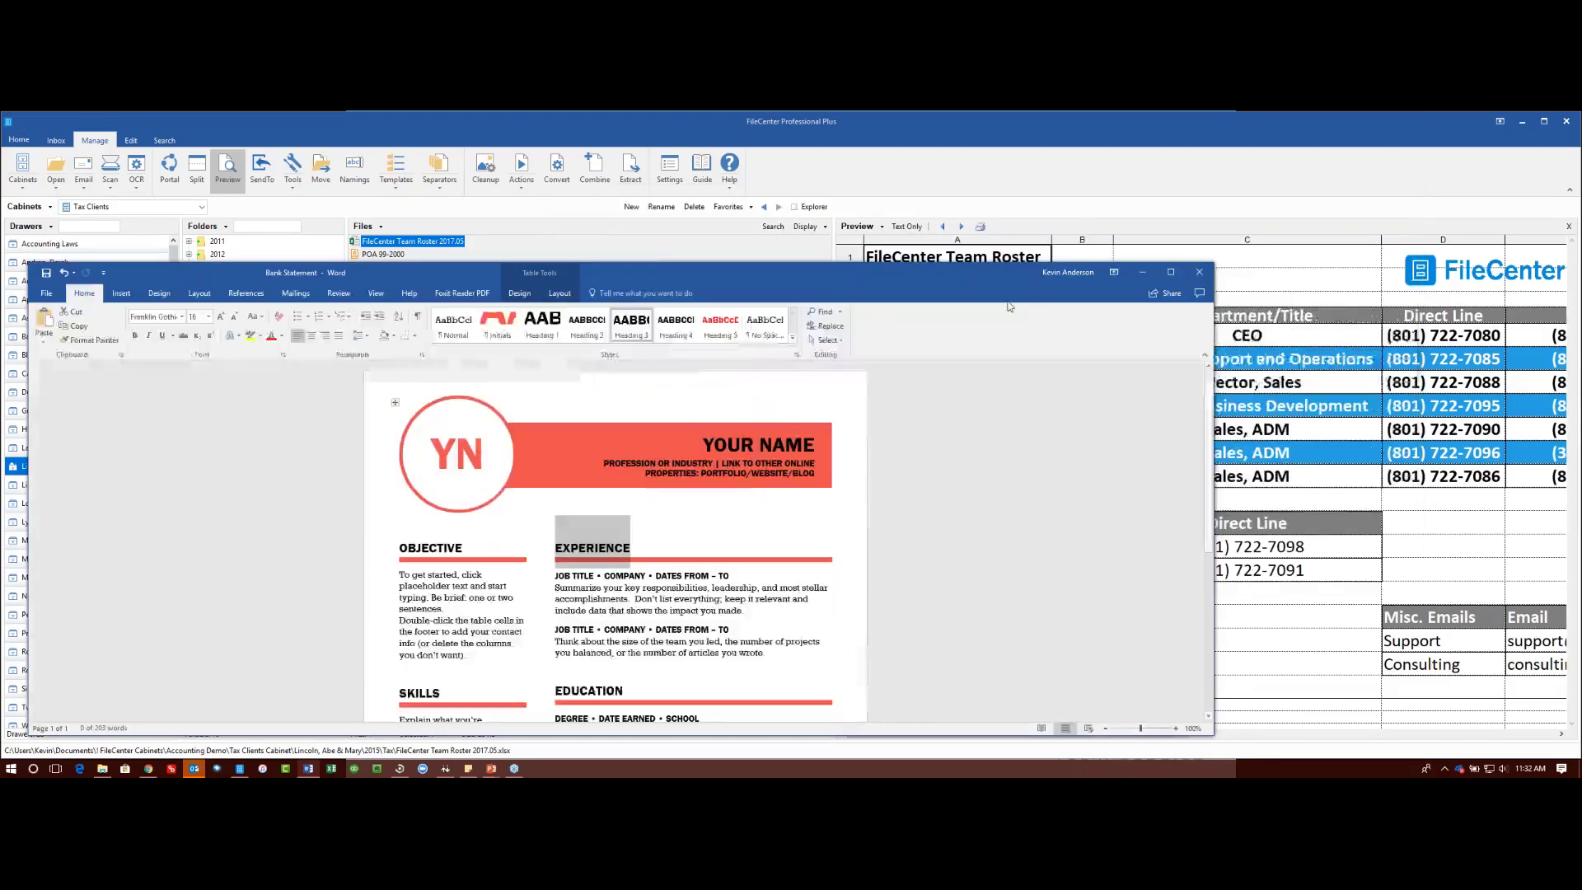
click(1145, 271)
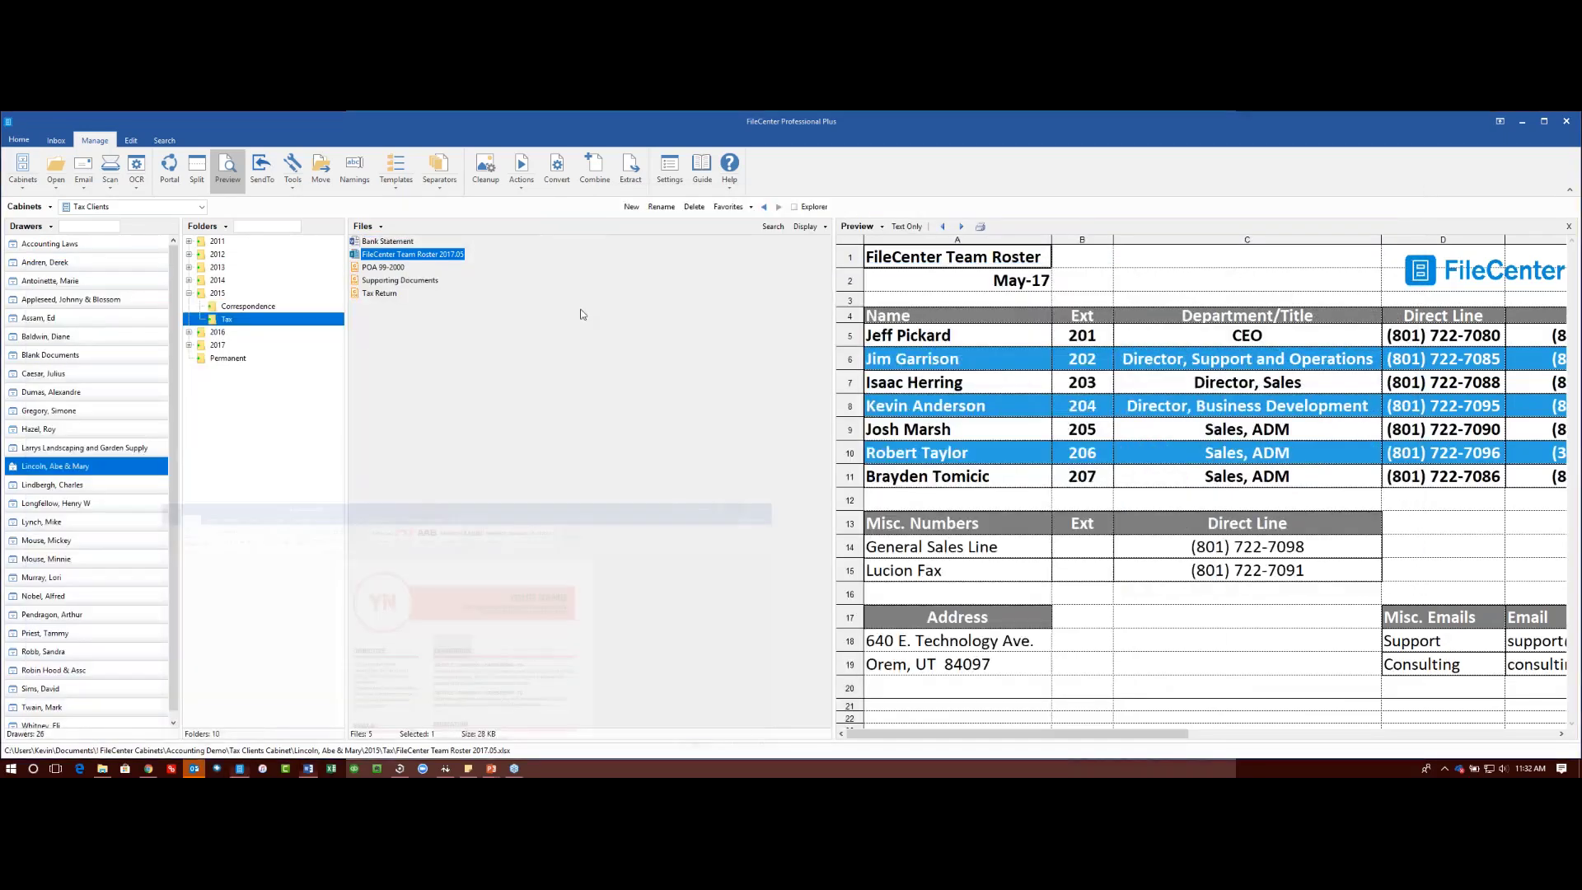
click(387, 242)
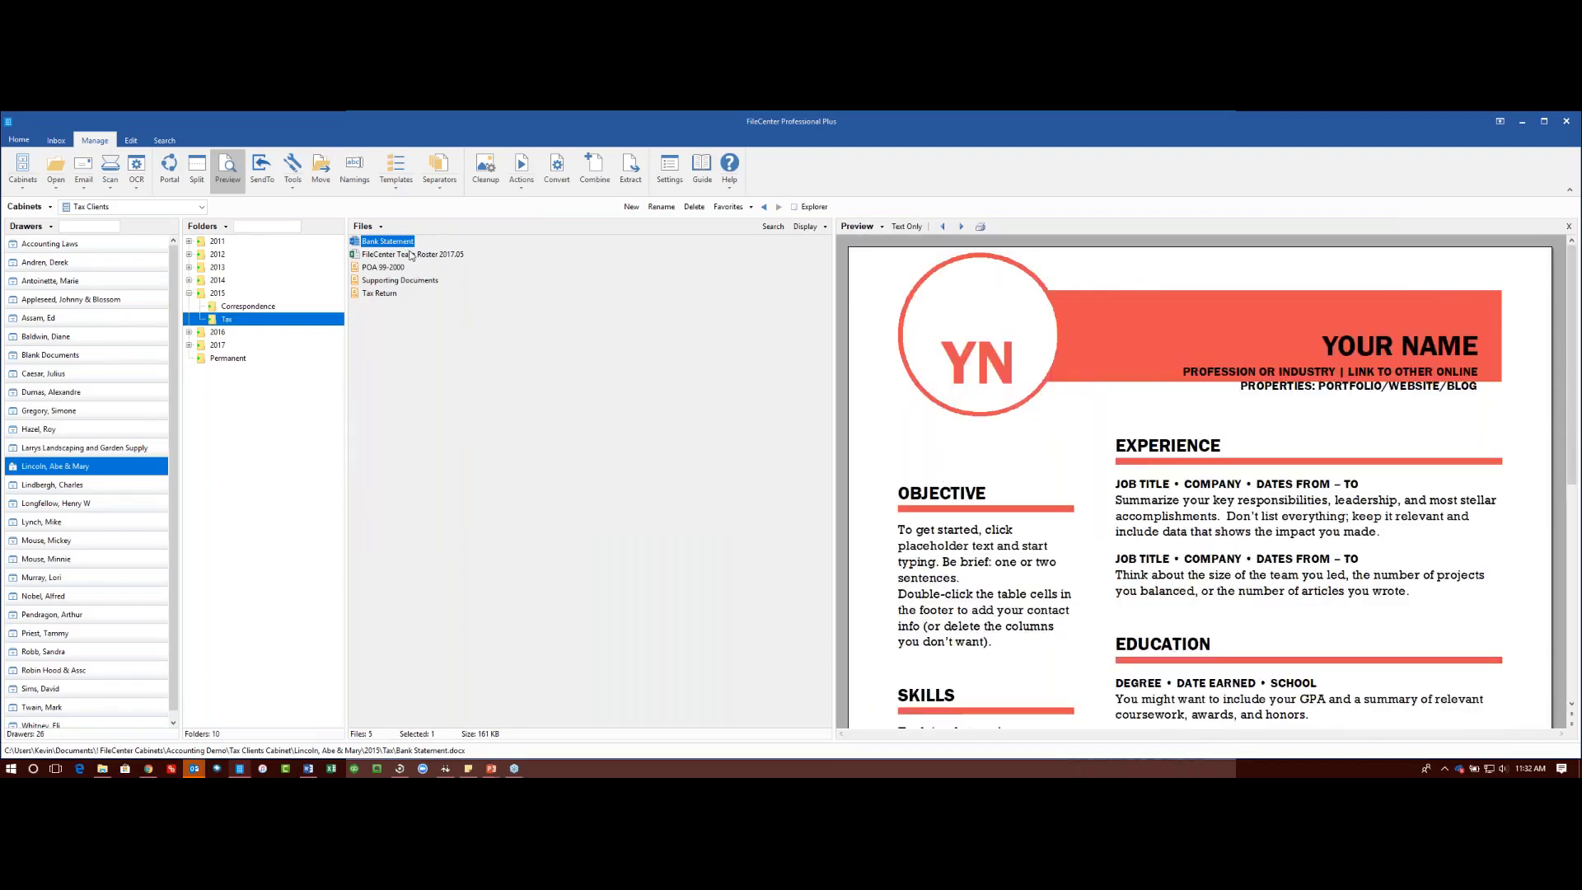
Step: Switch to Word and print the Bank Statement document with FileCenter PDF Printer 4
click(308, 770)
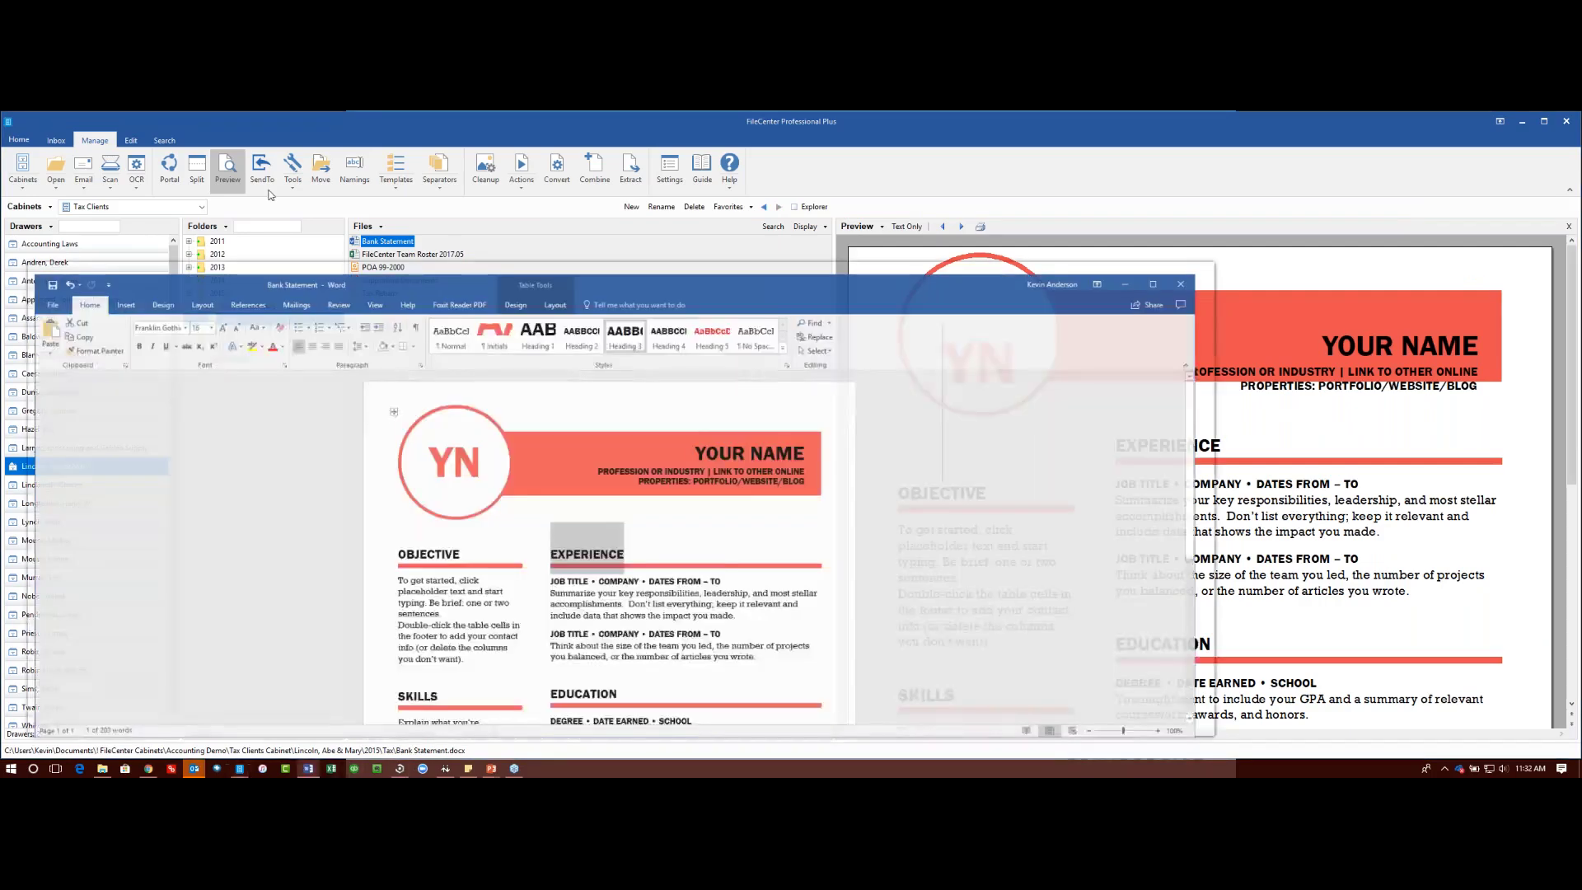
click(51, 304)
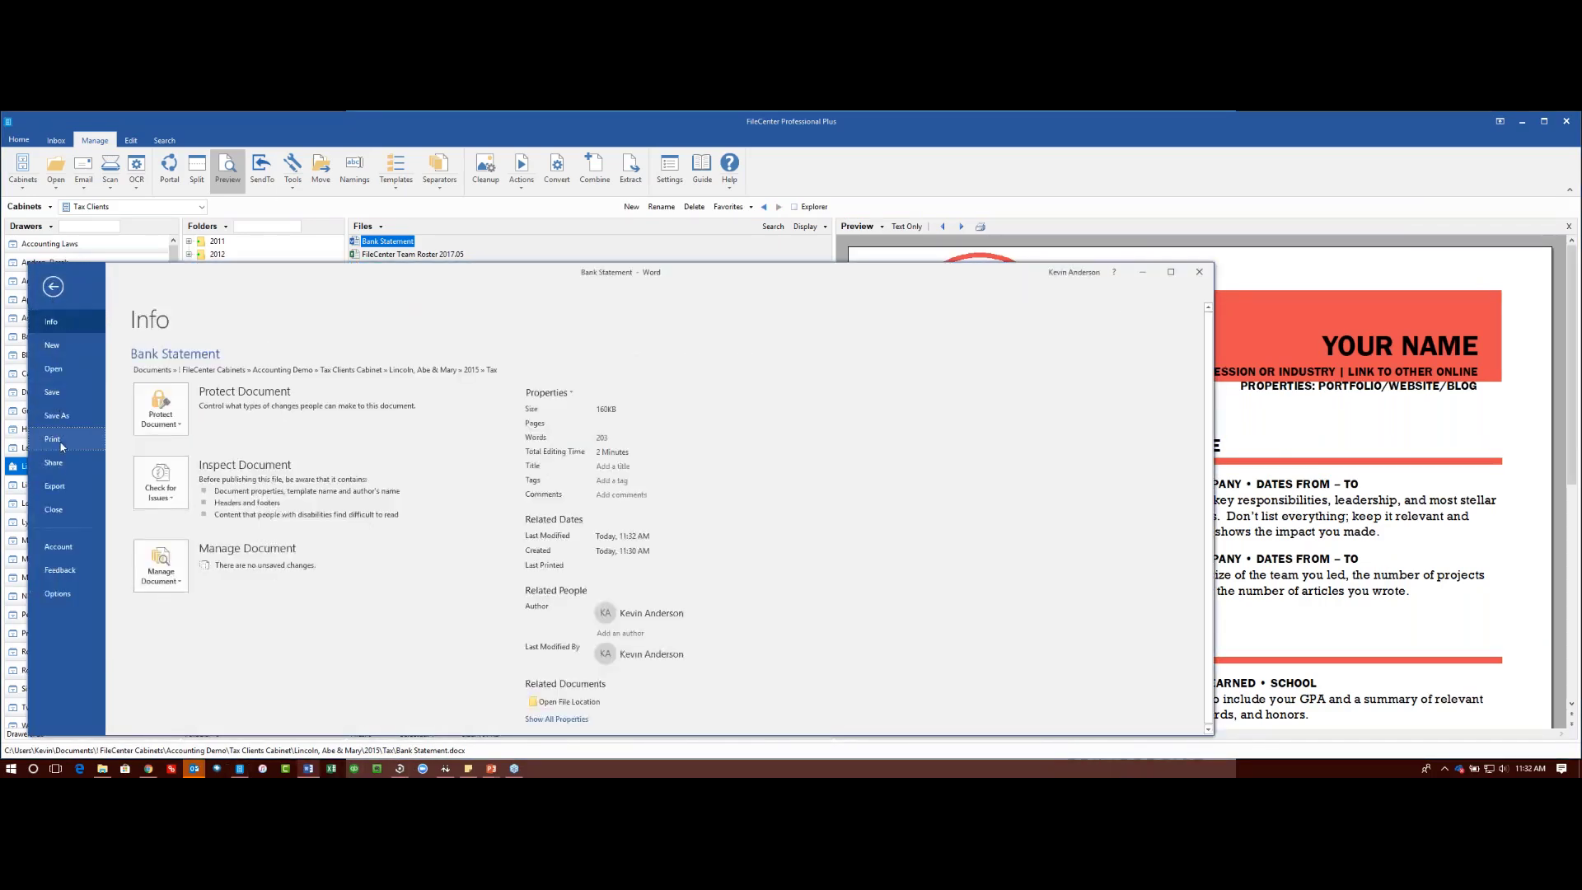
click(58, 441)
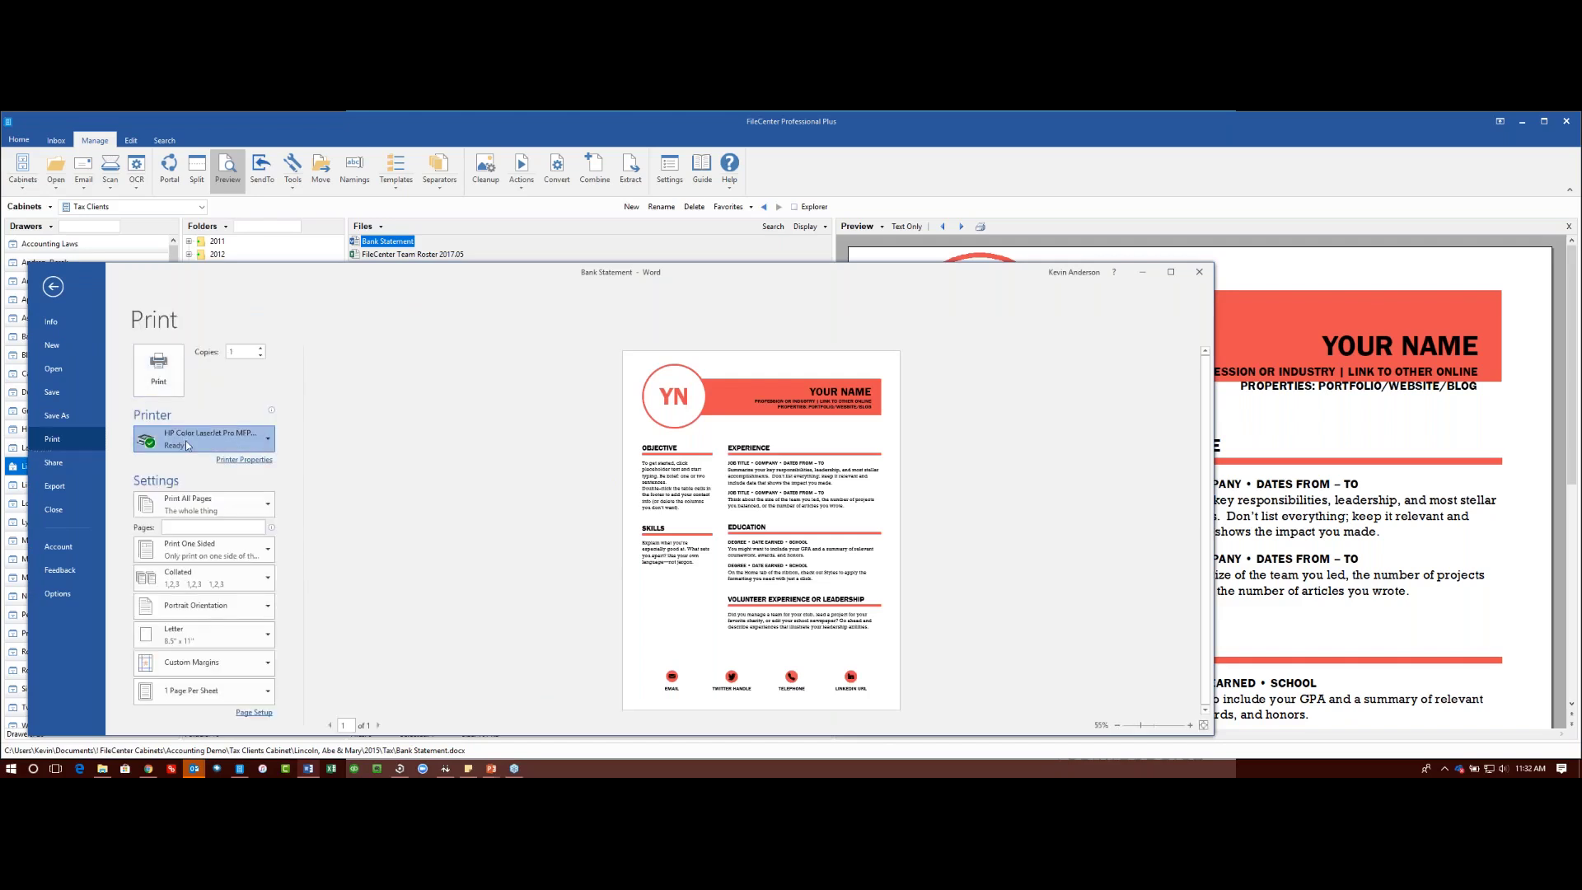
click(186, 442)
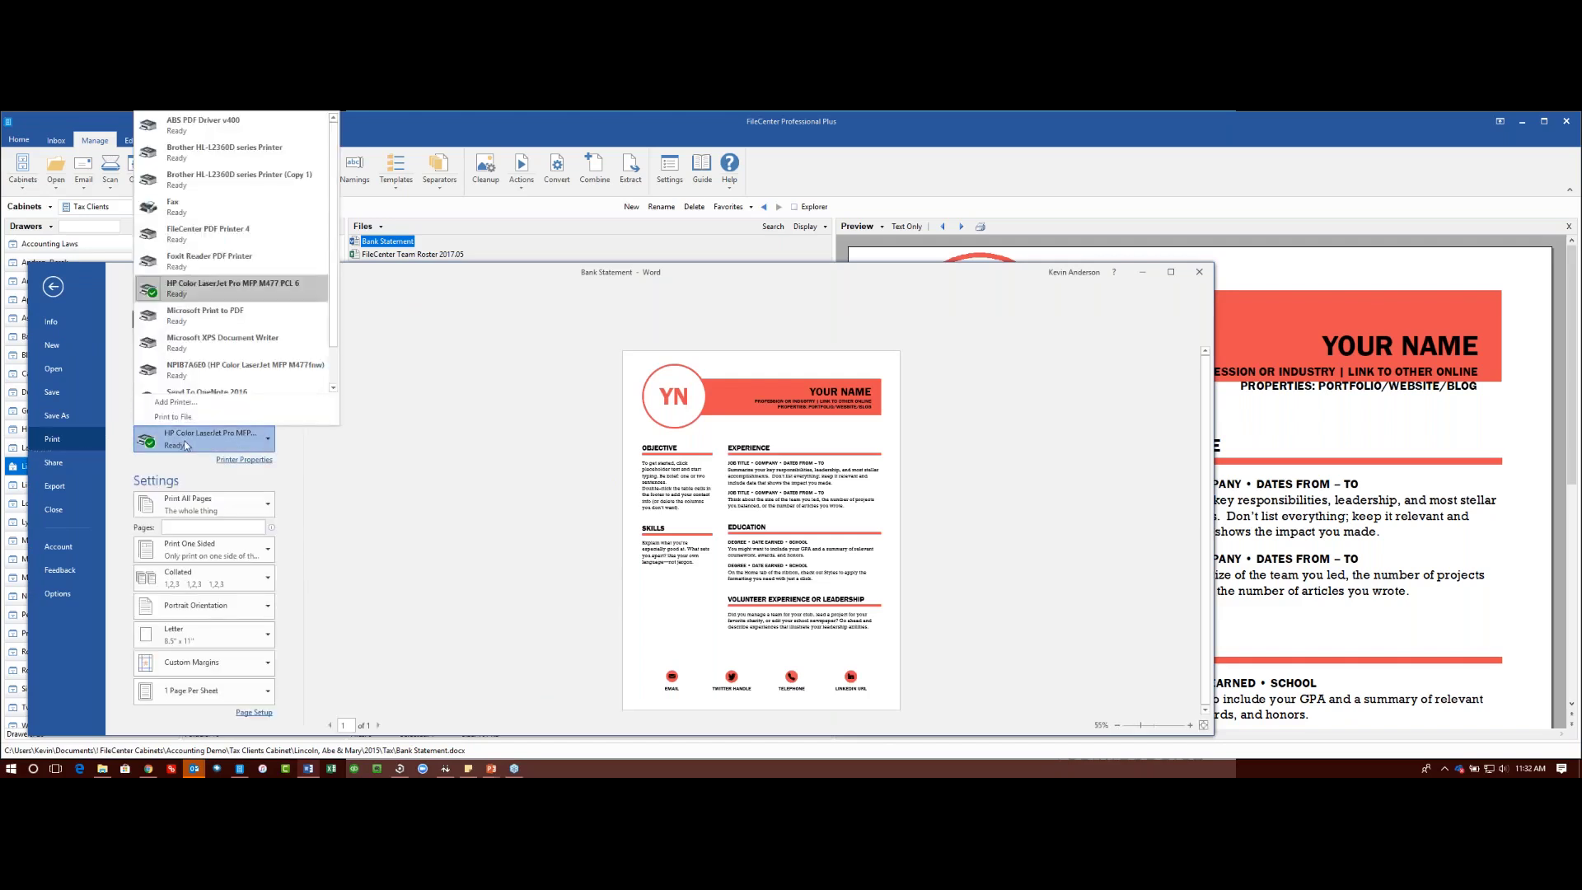
click(185, 239)
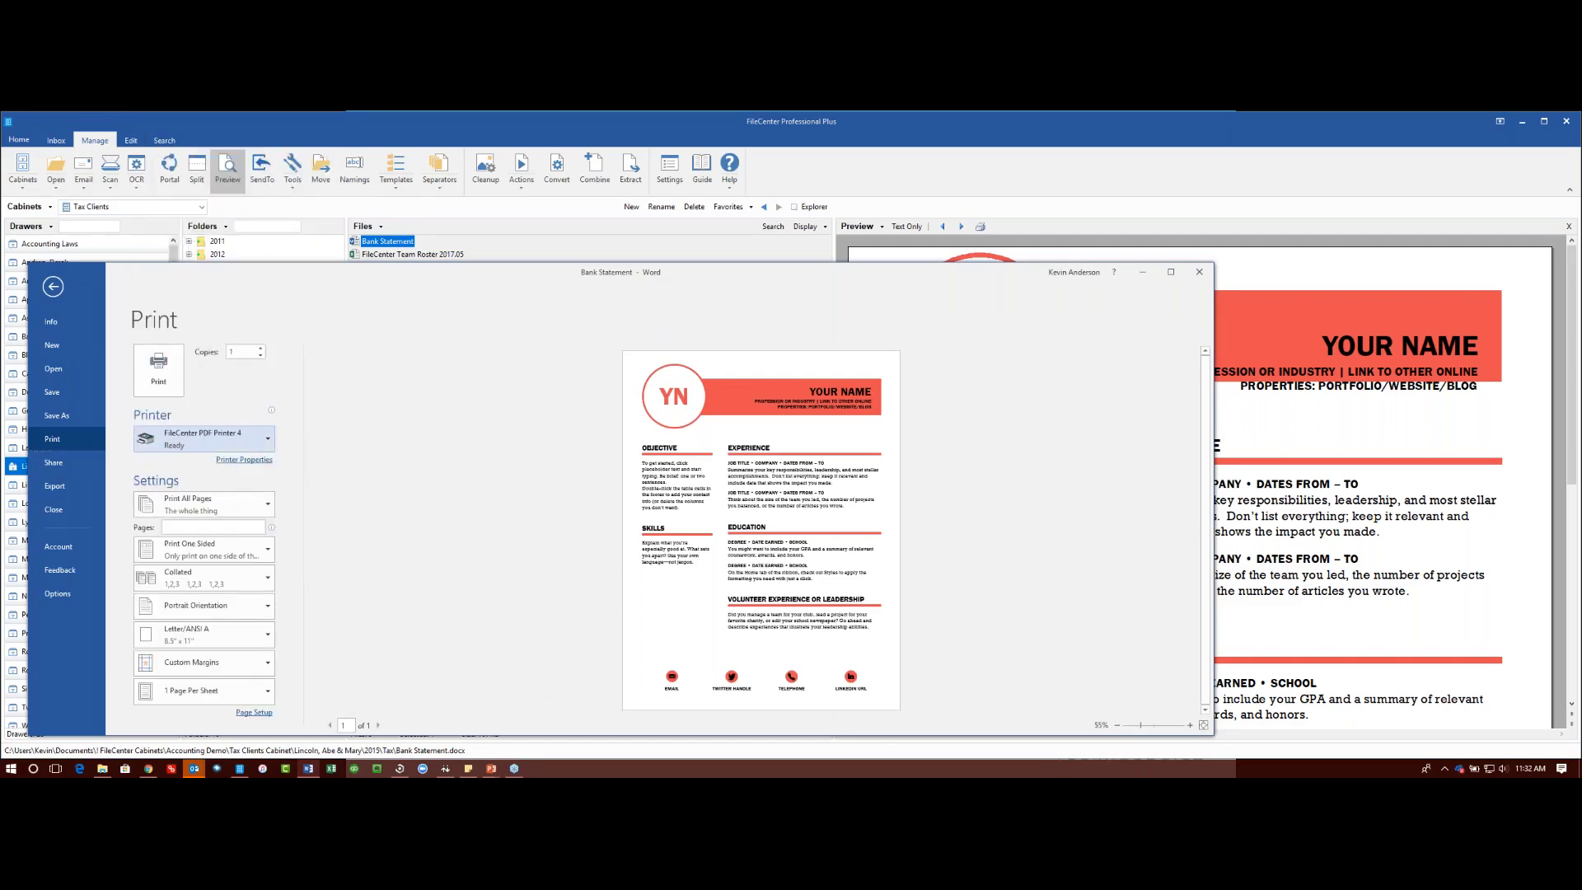
click(158, 367)
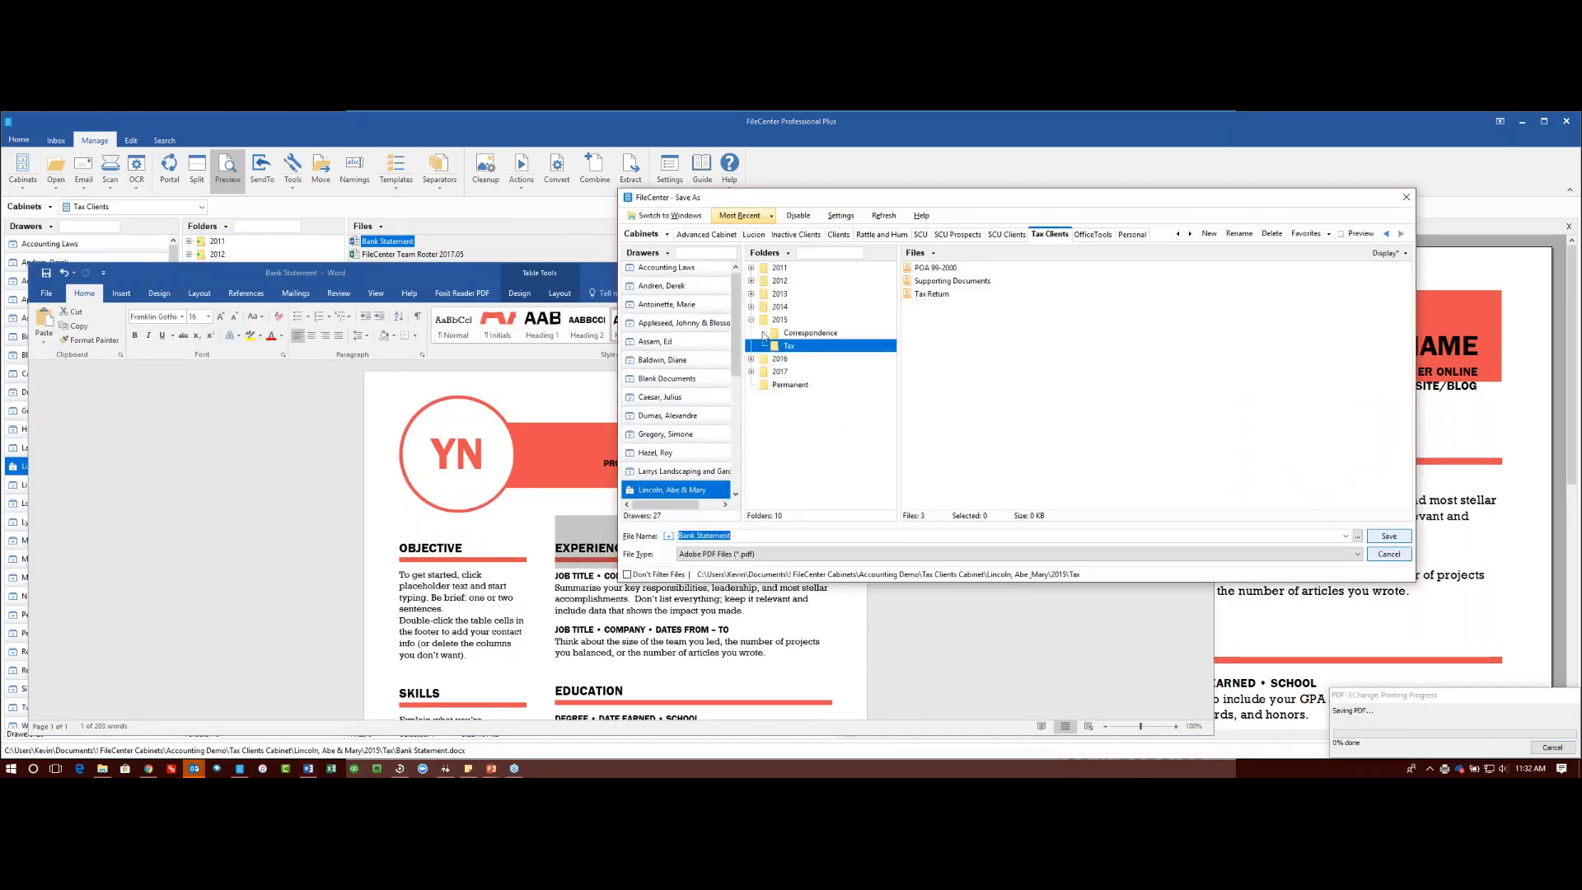
Step: Save the PDF as Bank Statement in the 2015 Tax folder, close Word, and preview the PDF in FileCenter
click(1386, 544)
click(1201, 274)
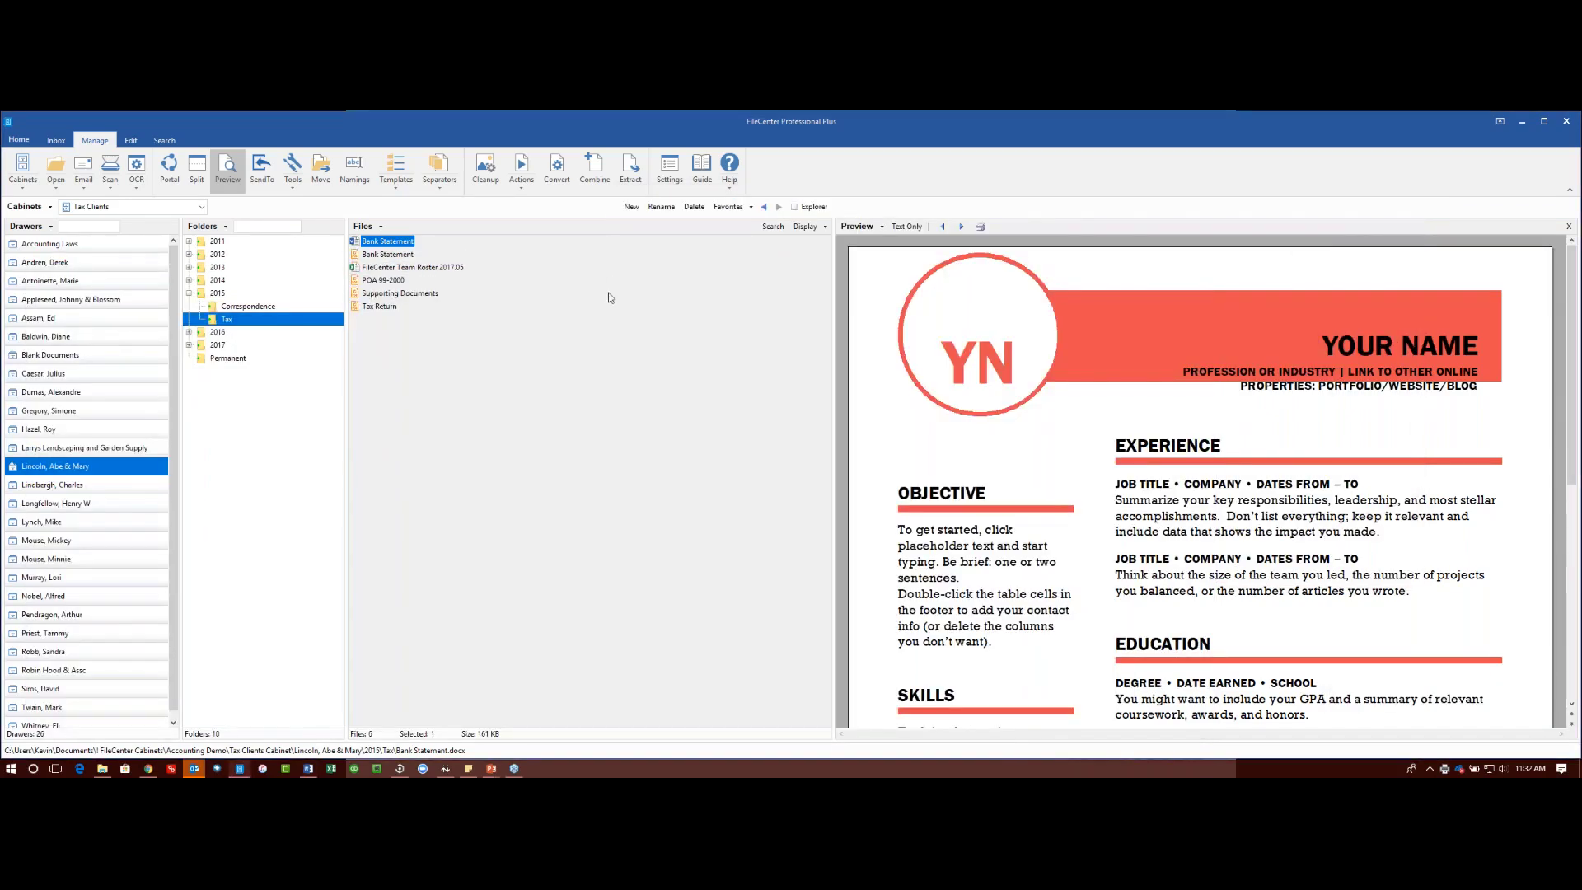
click(377, 255)
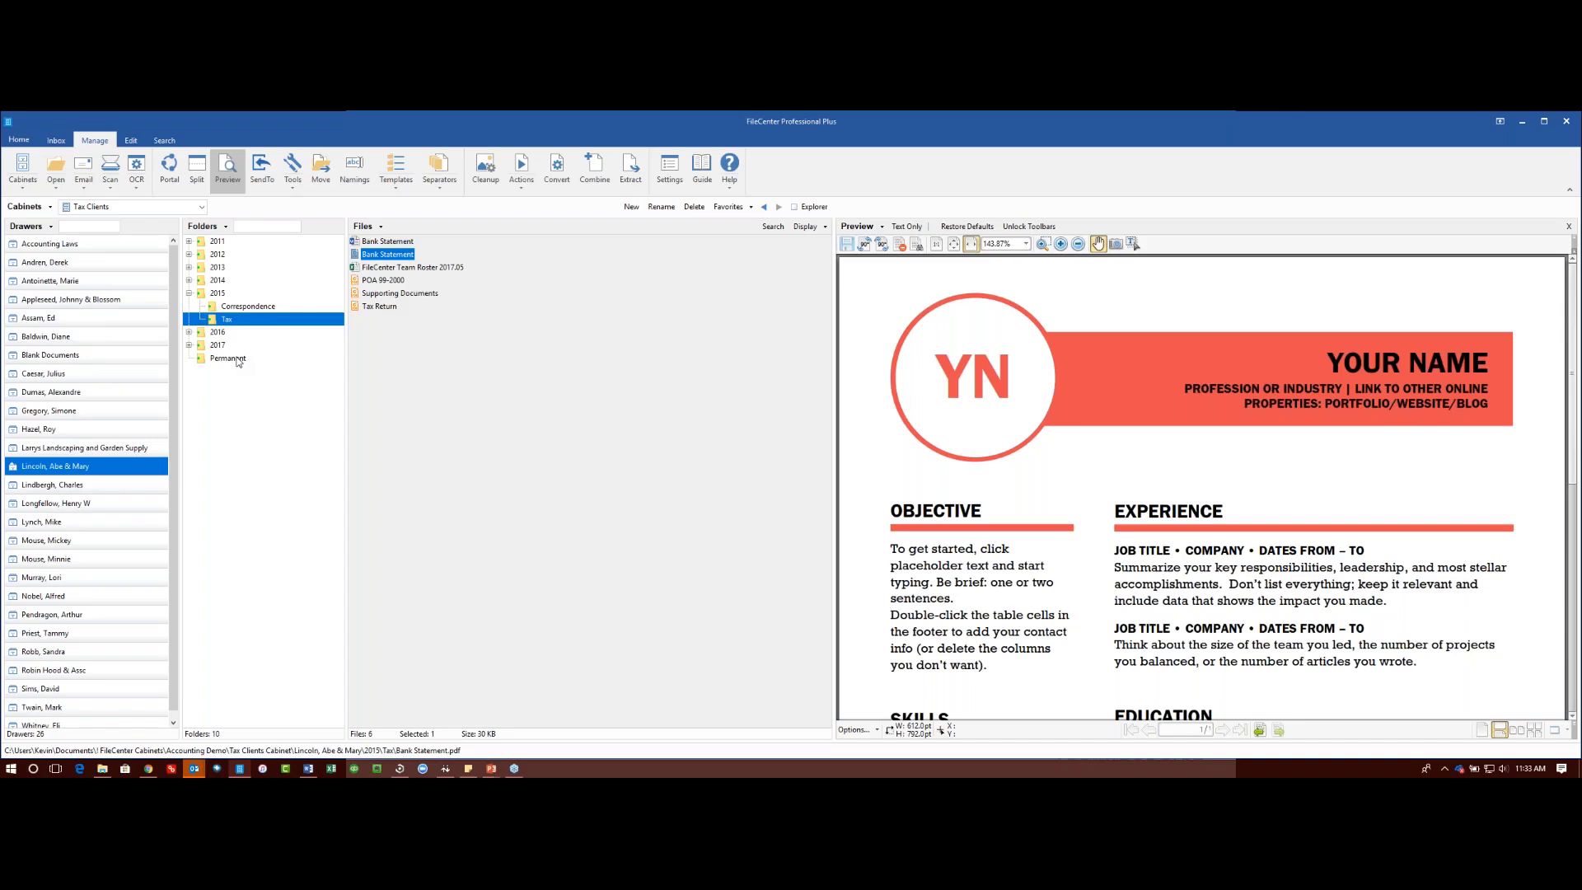
Step: Examine the separator sheets and tax forms in the Page Separator Example PDF of the Lincoln drawer's Permanent folder
click(236, 359)
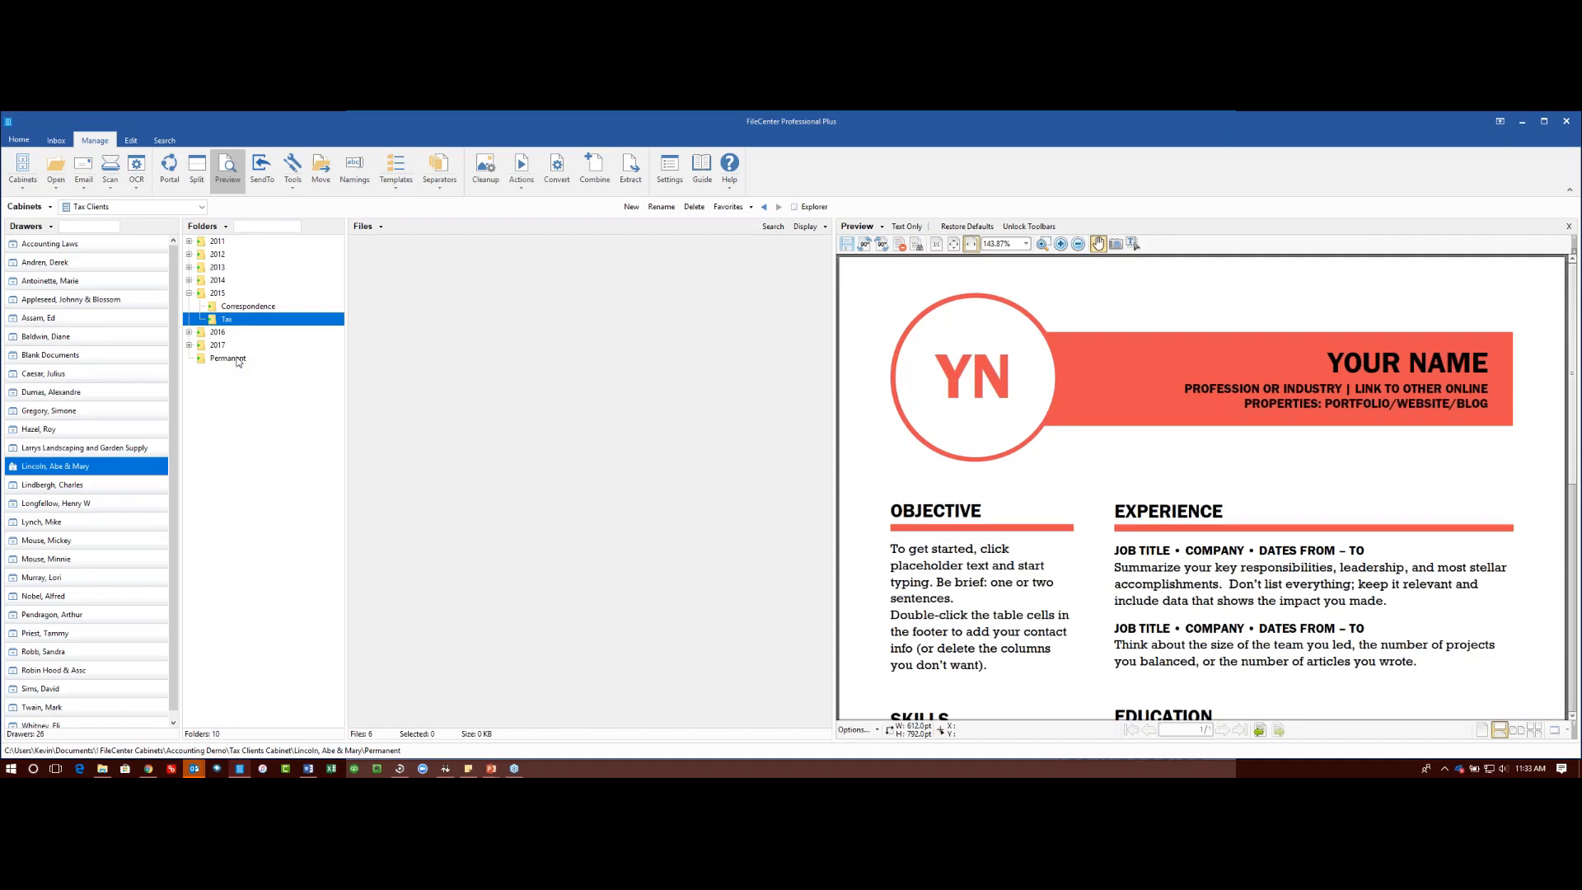
click(228, 359)
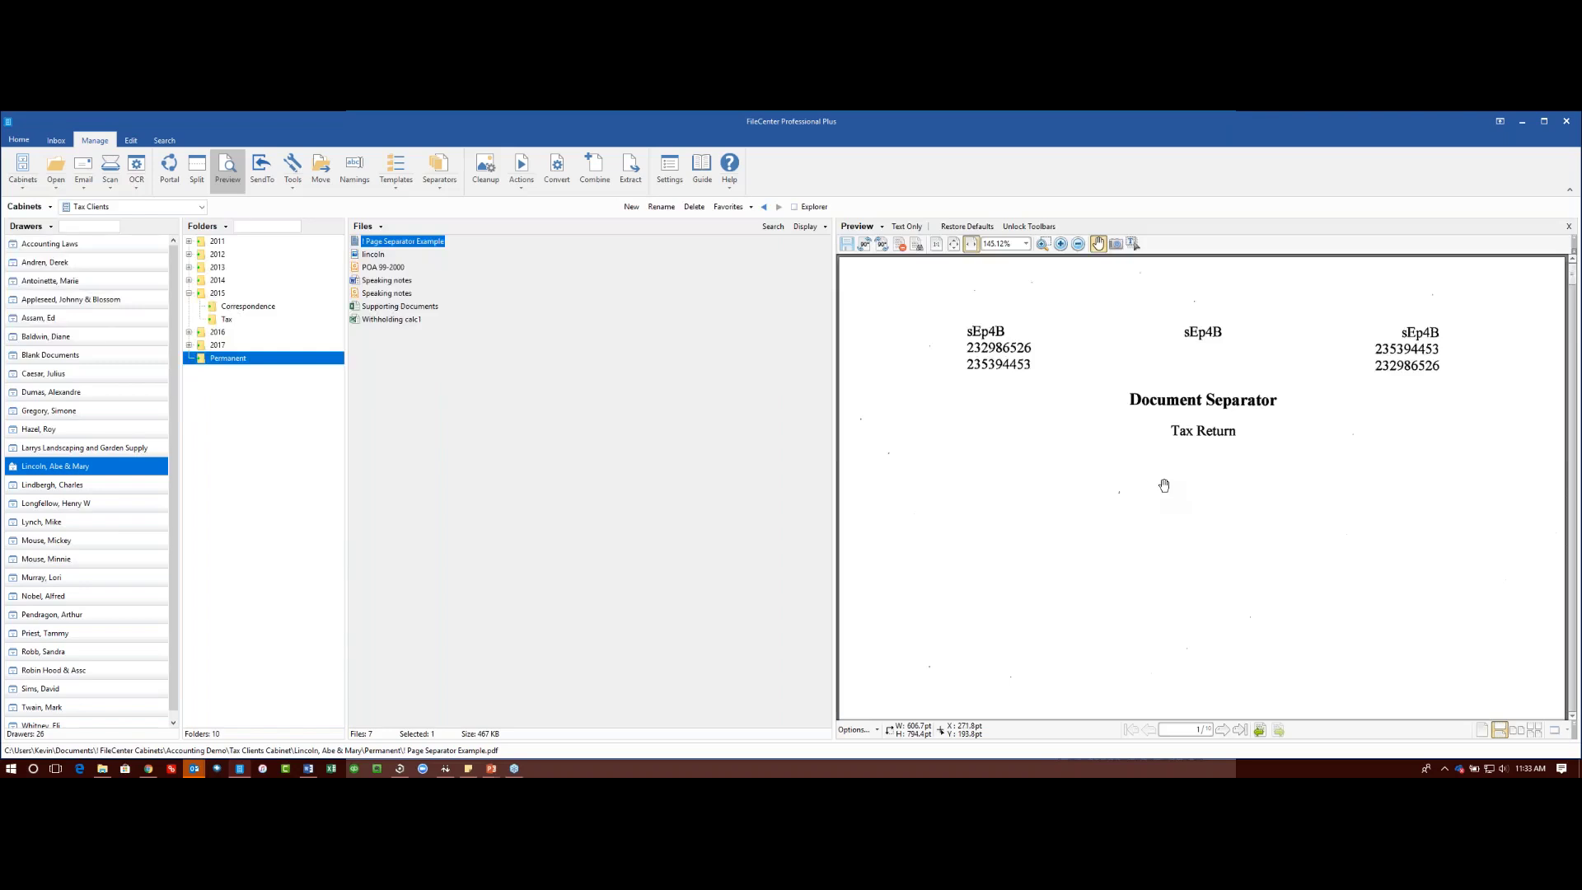
scroll(1158, 462, down, 10)
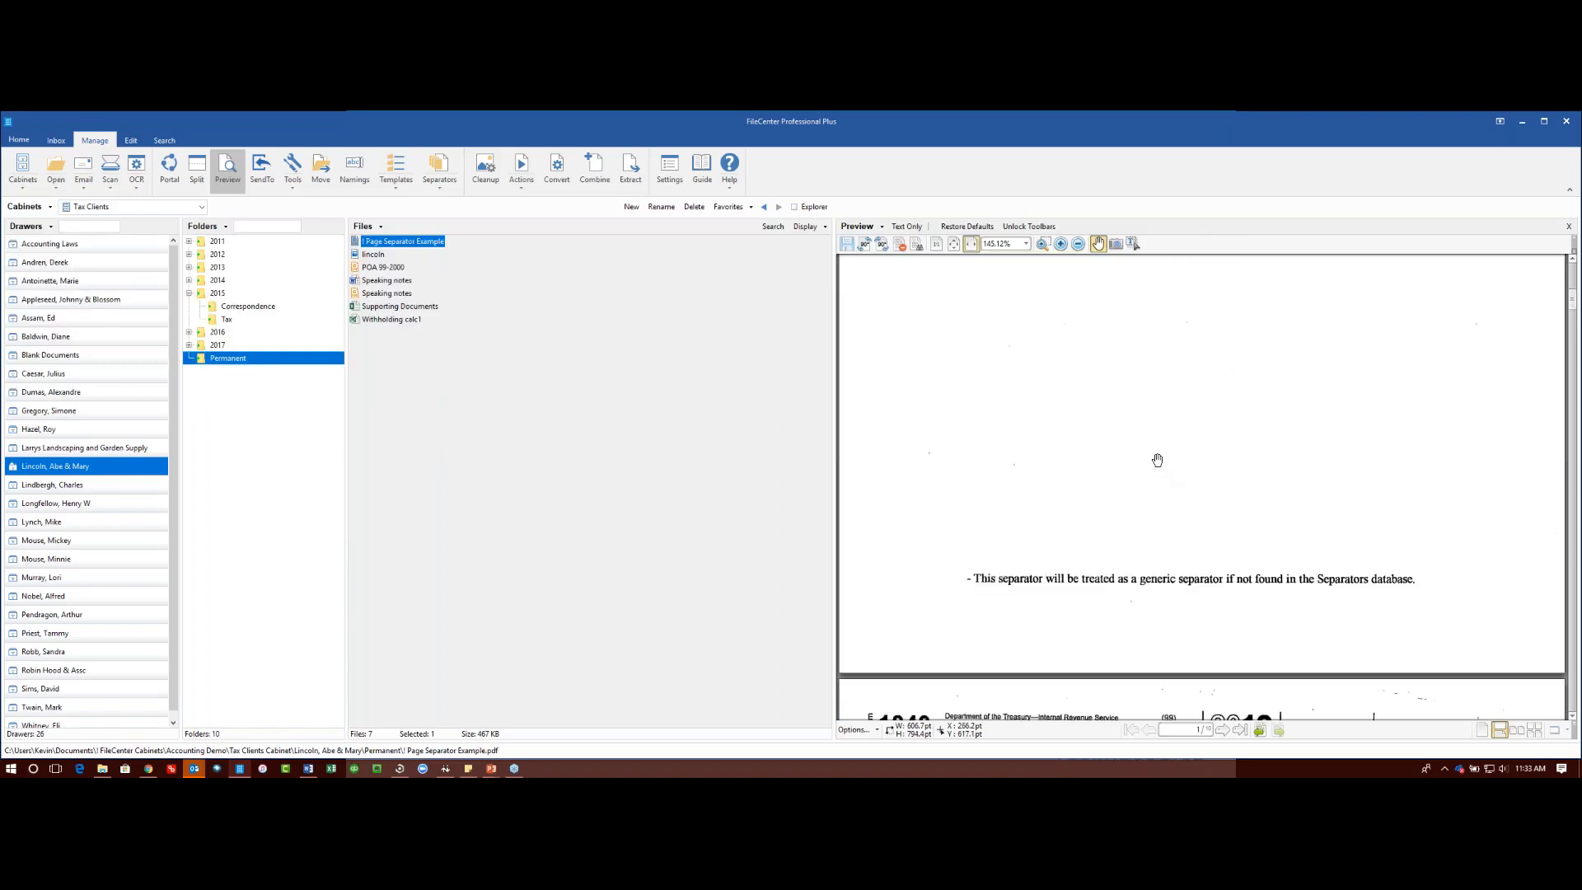
scroll(1158, 460, down, 5)
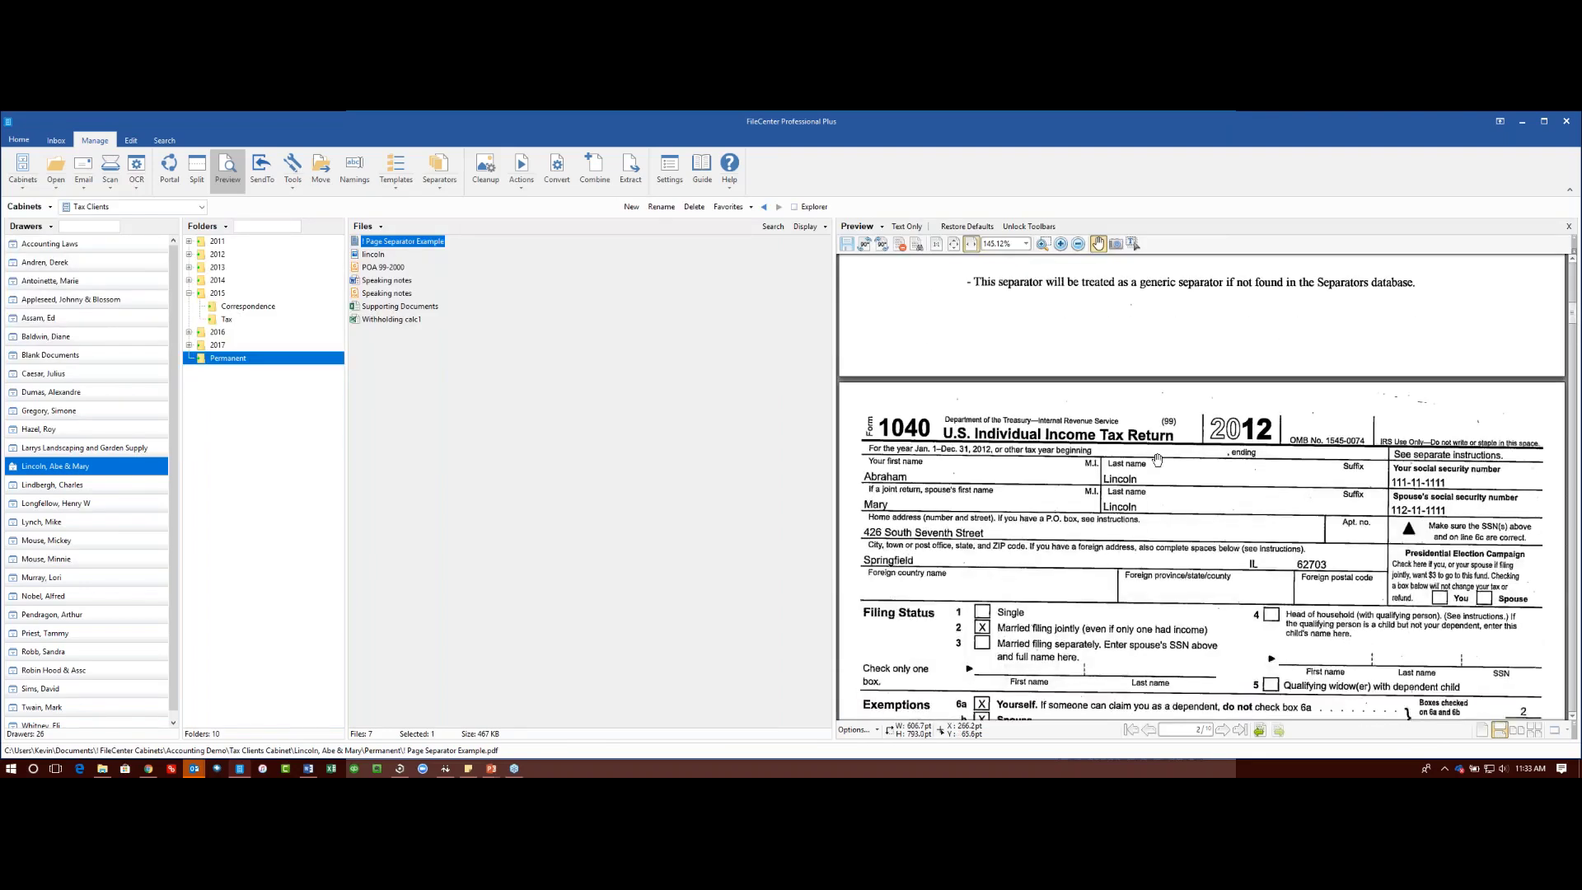
scroll(1158, 460, down, 3)
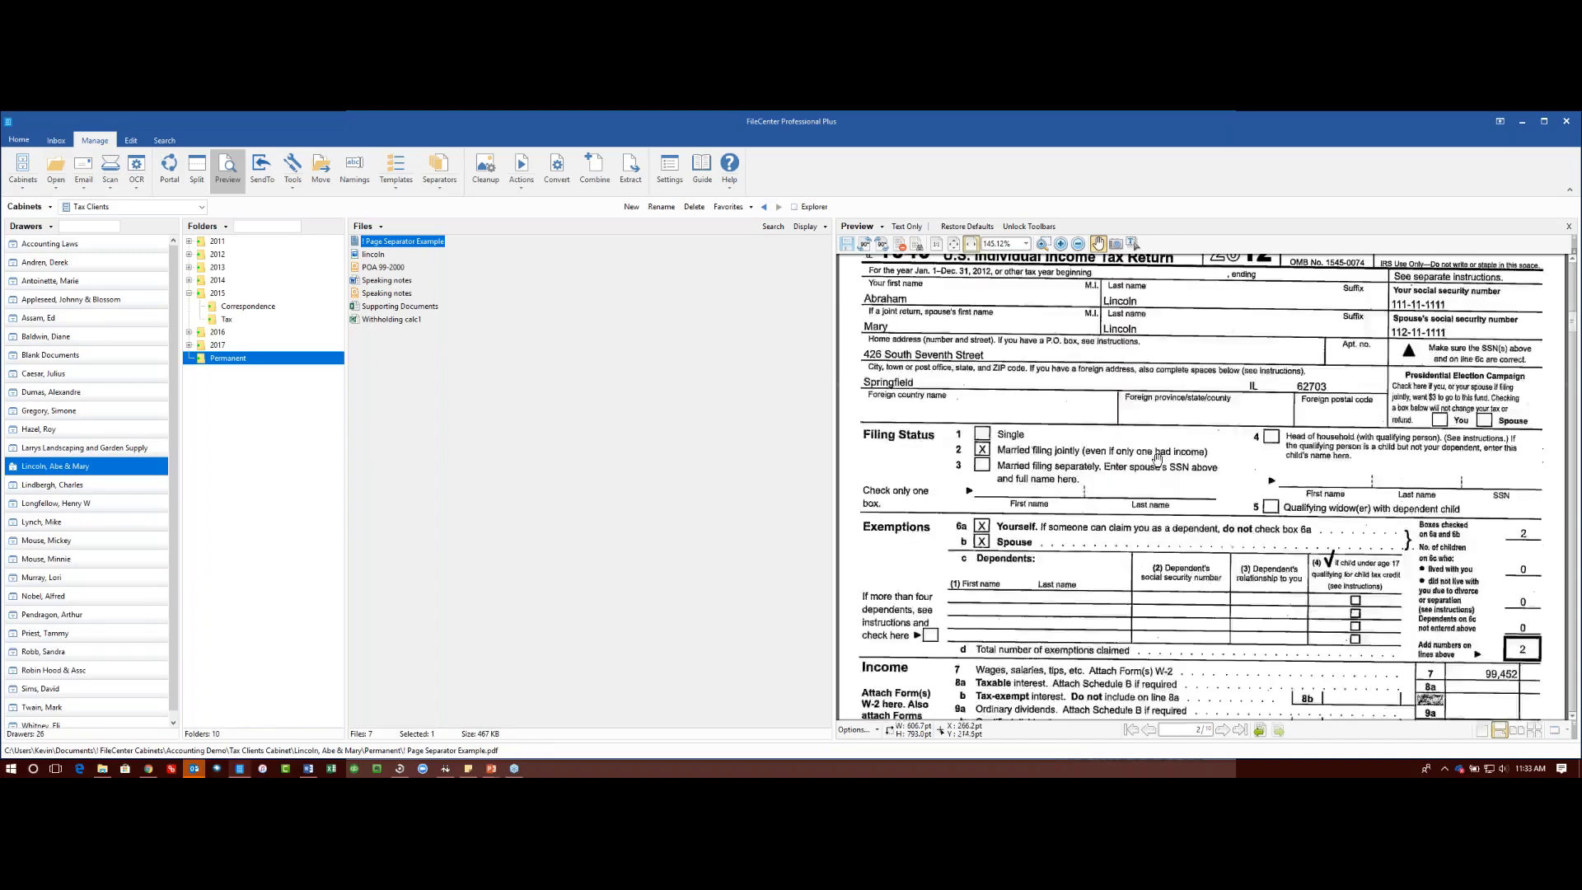
scroll(1158, 460, down, 15)
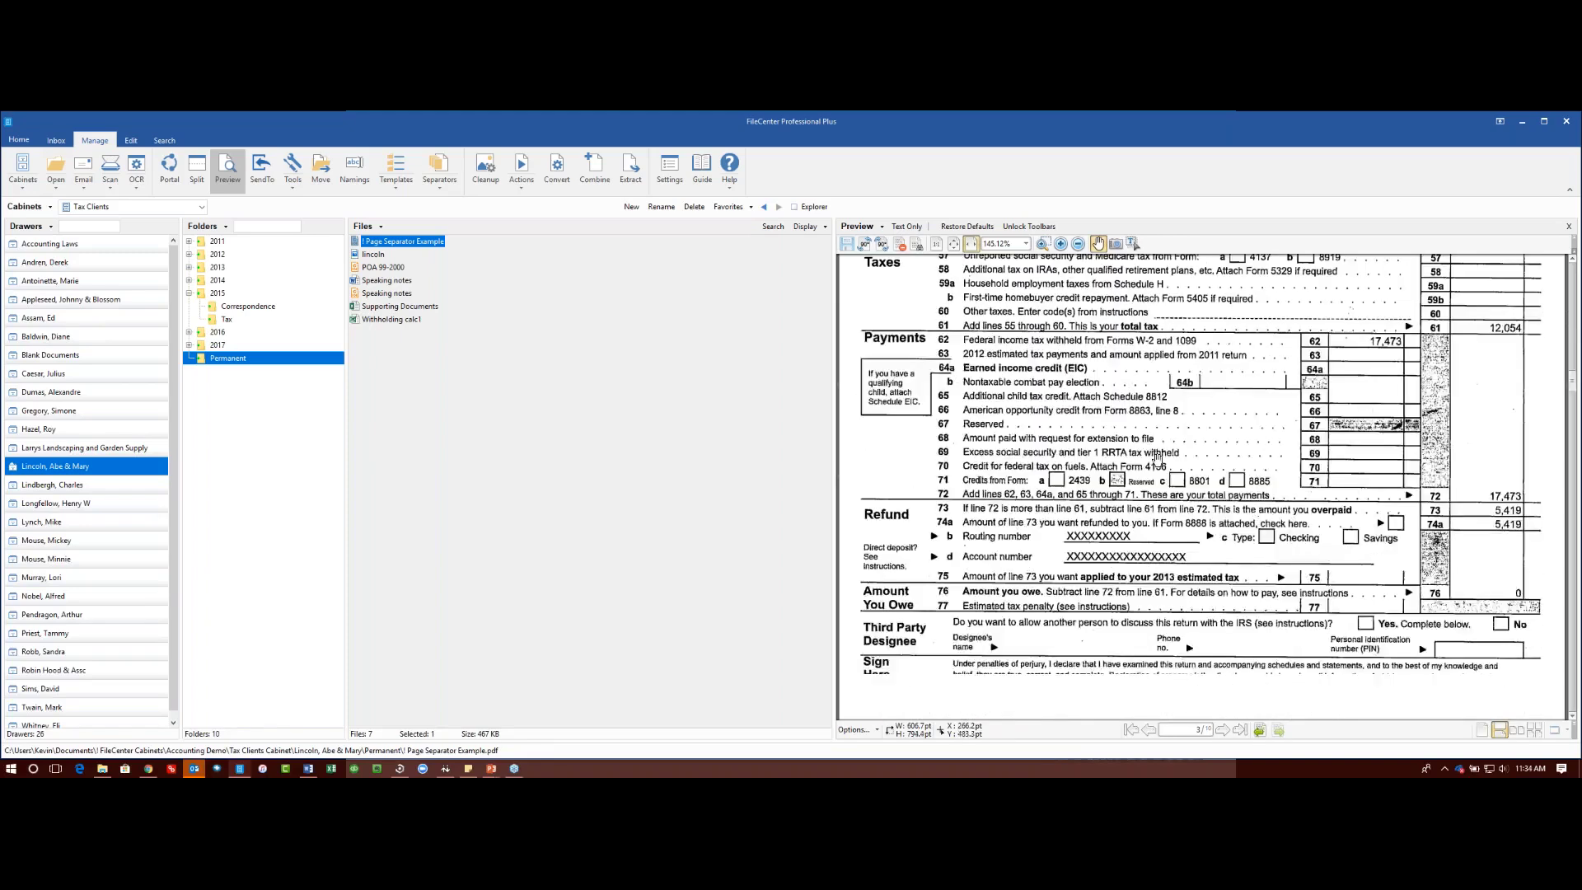
scroll(1158, 460, down, 10)
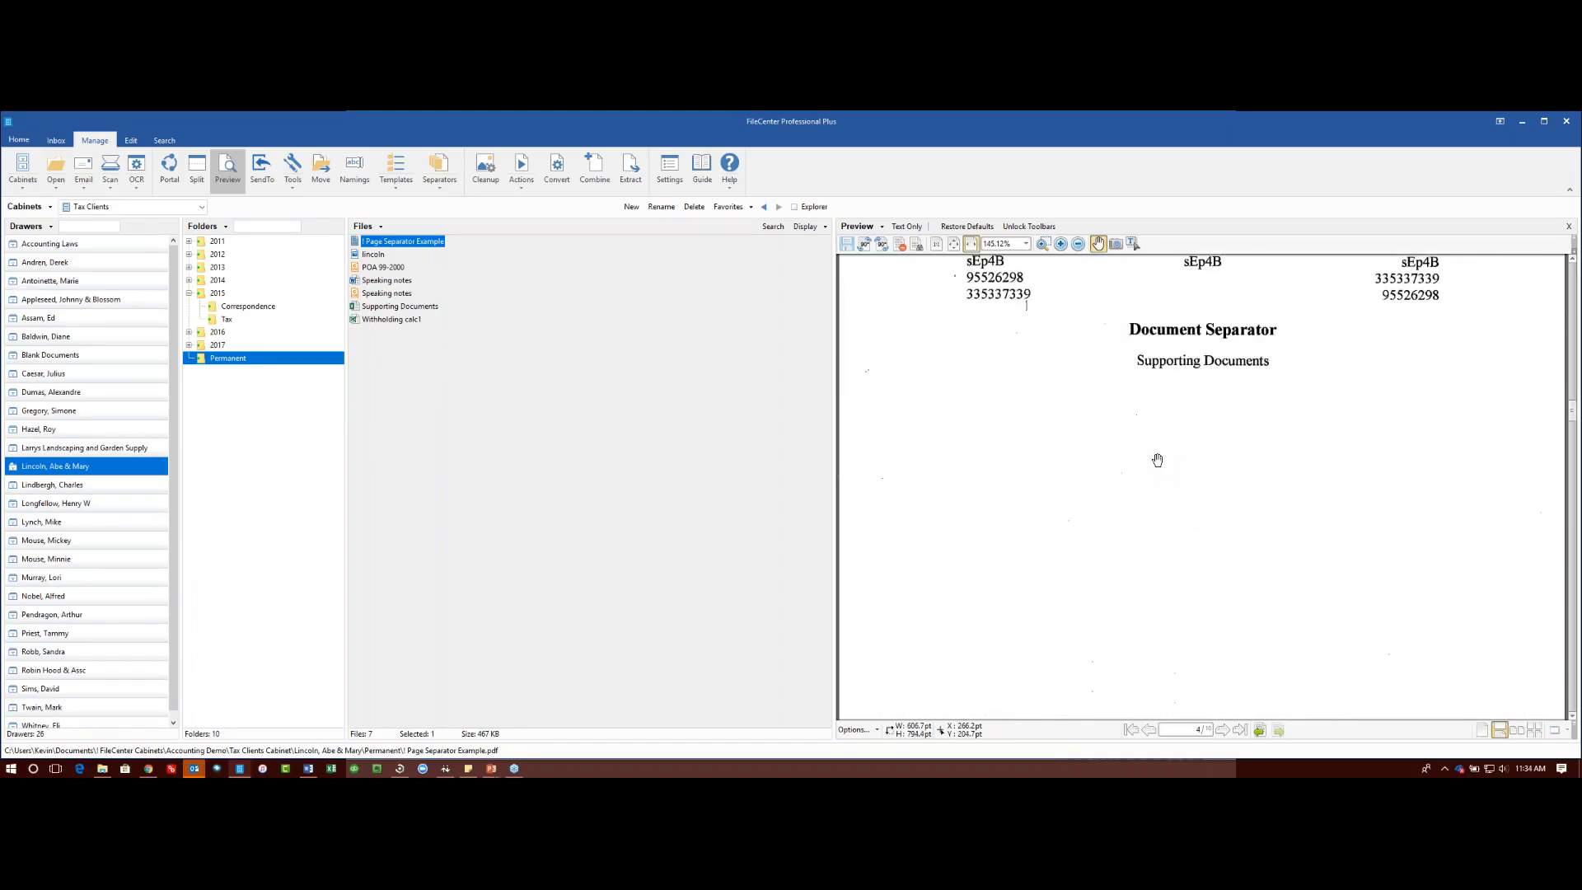
scroll(1158, 460, down, 10)
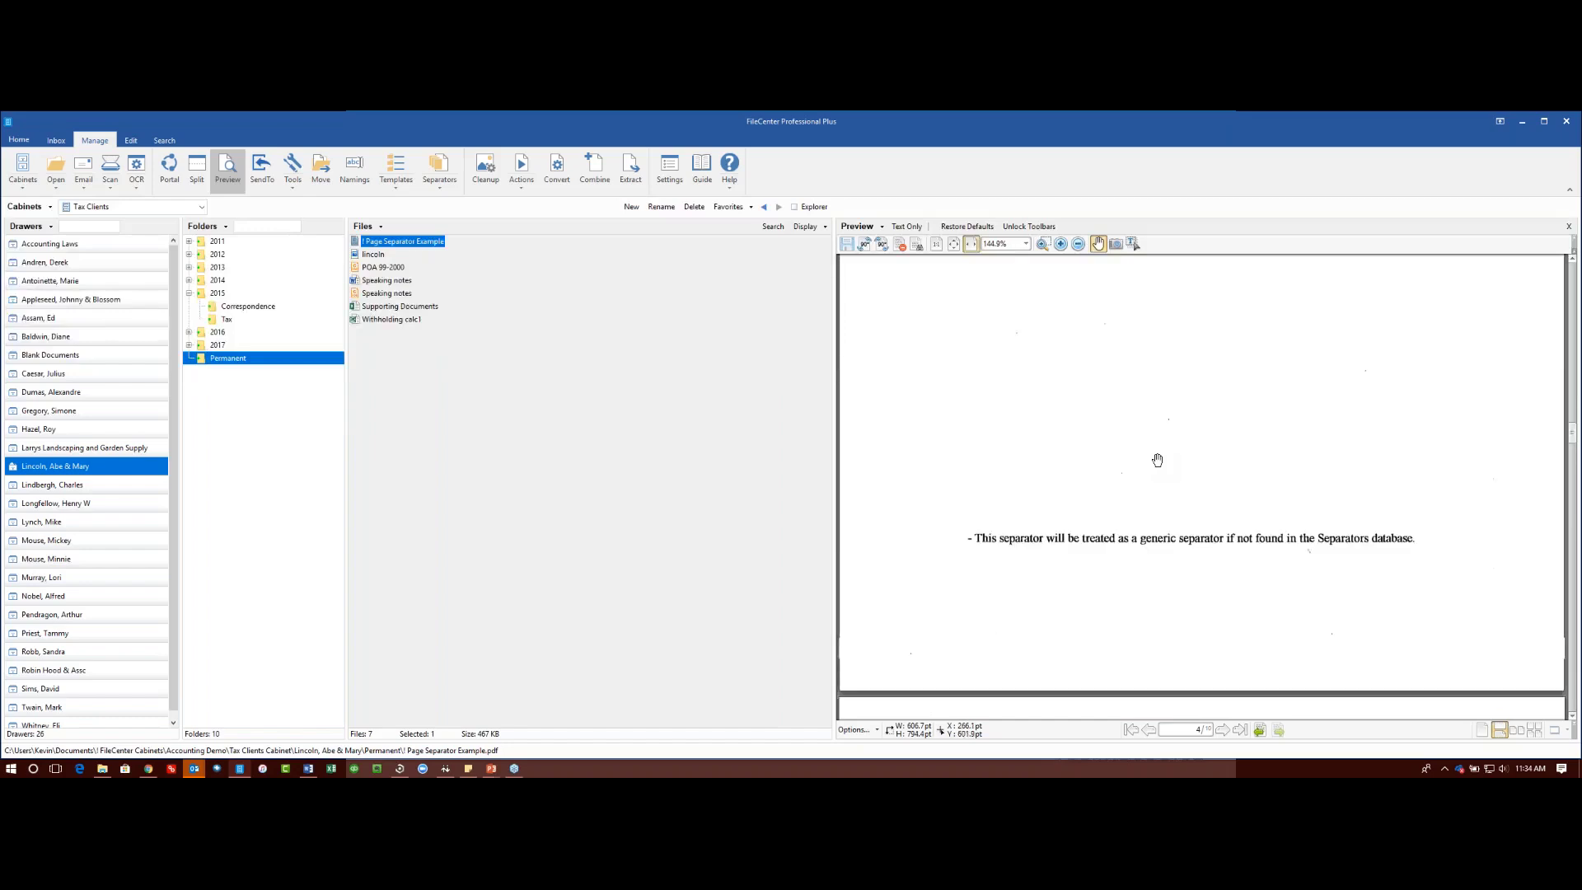
scroll(1158, 460, down, 10)
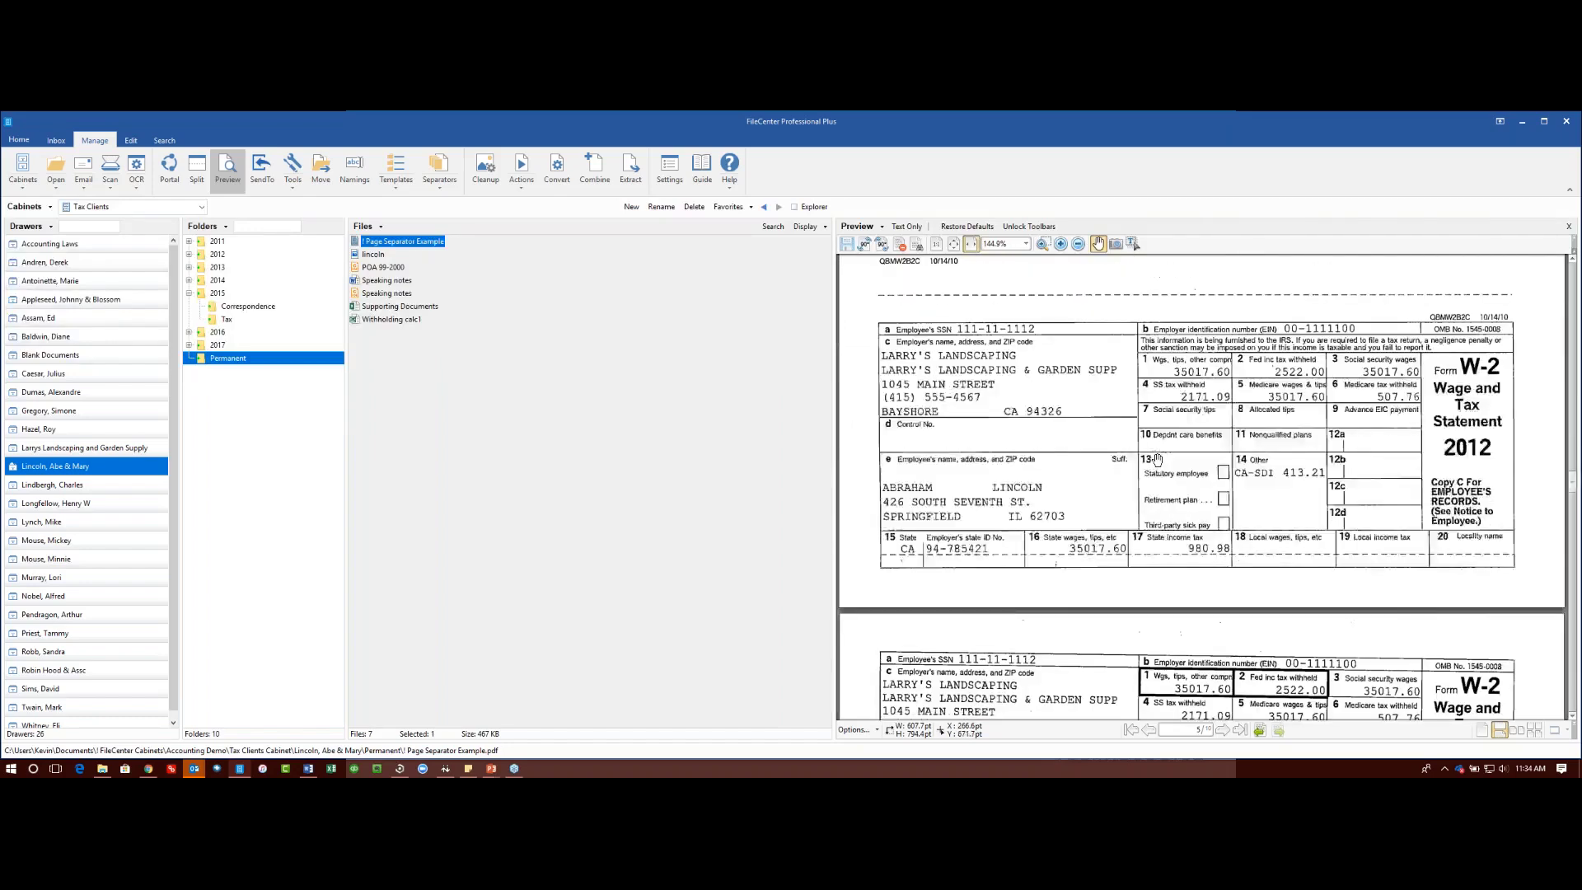
scroll(1158, 460, down, 10)
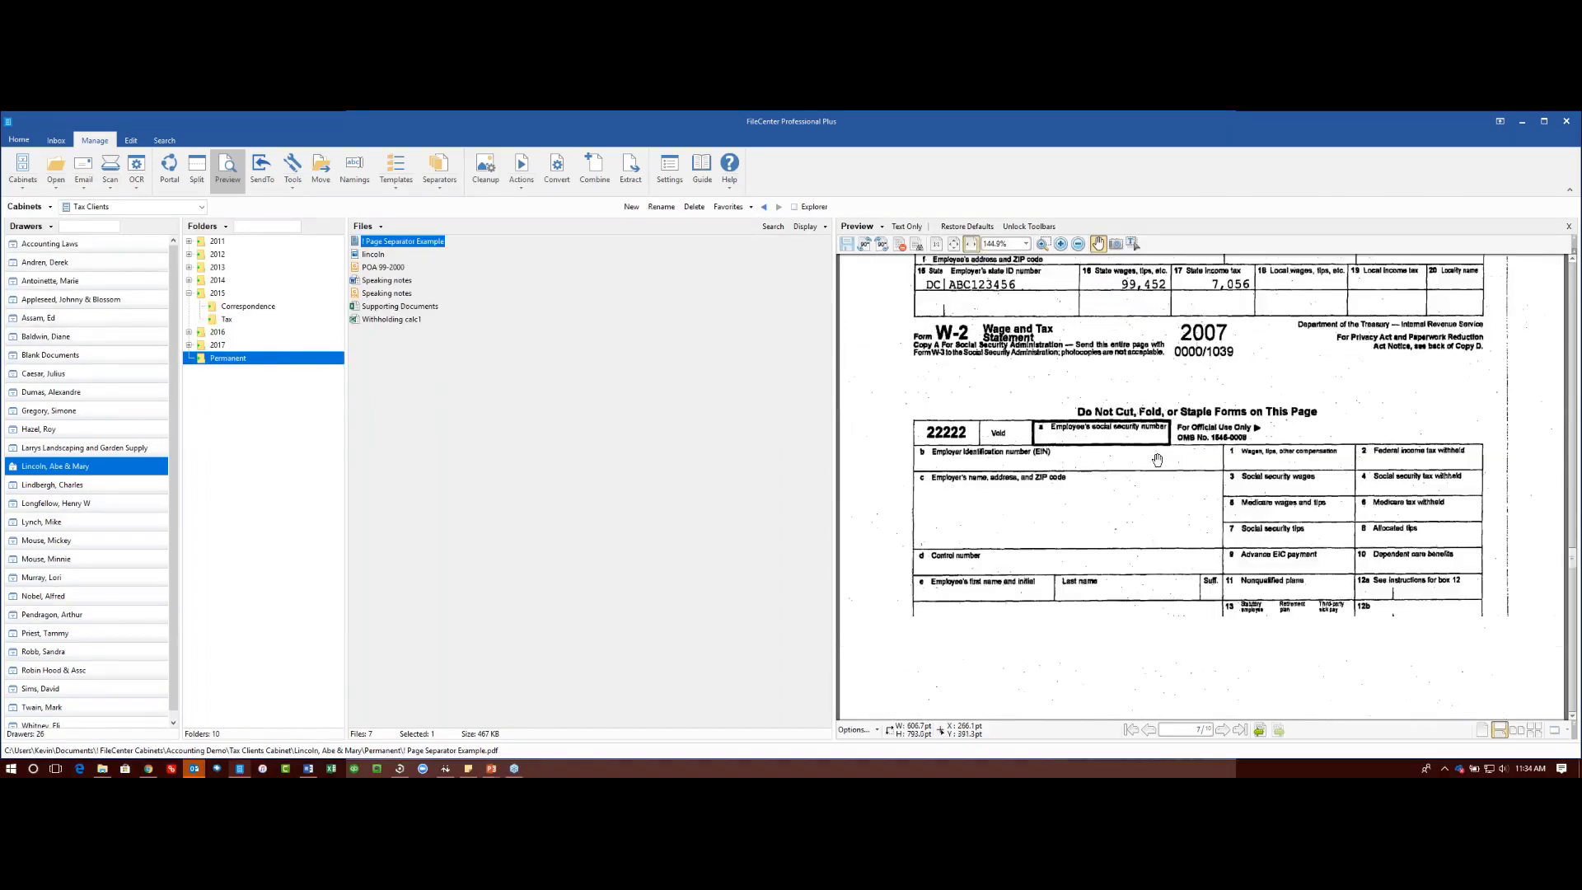
scroll(1158, 460, down, 5)
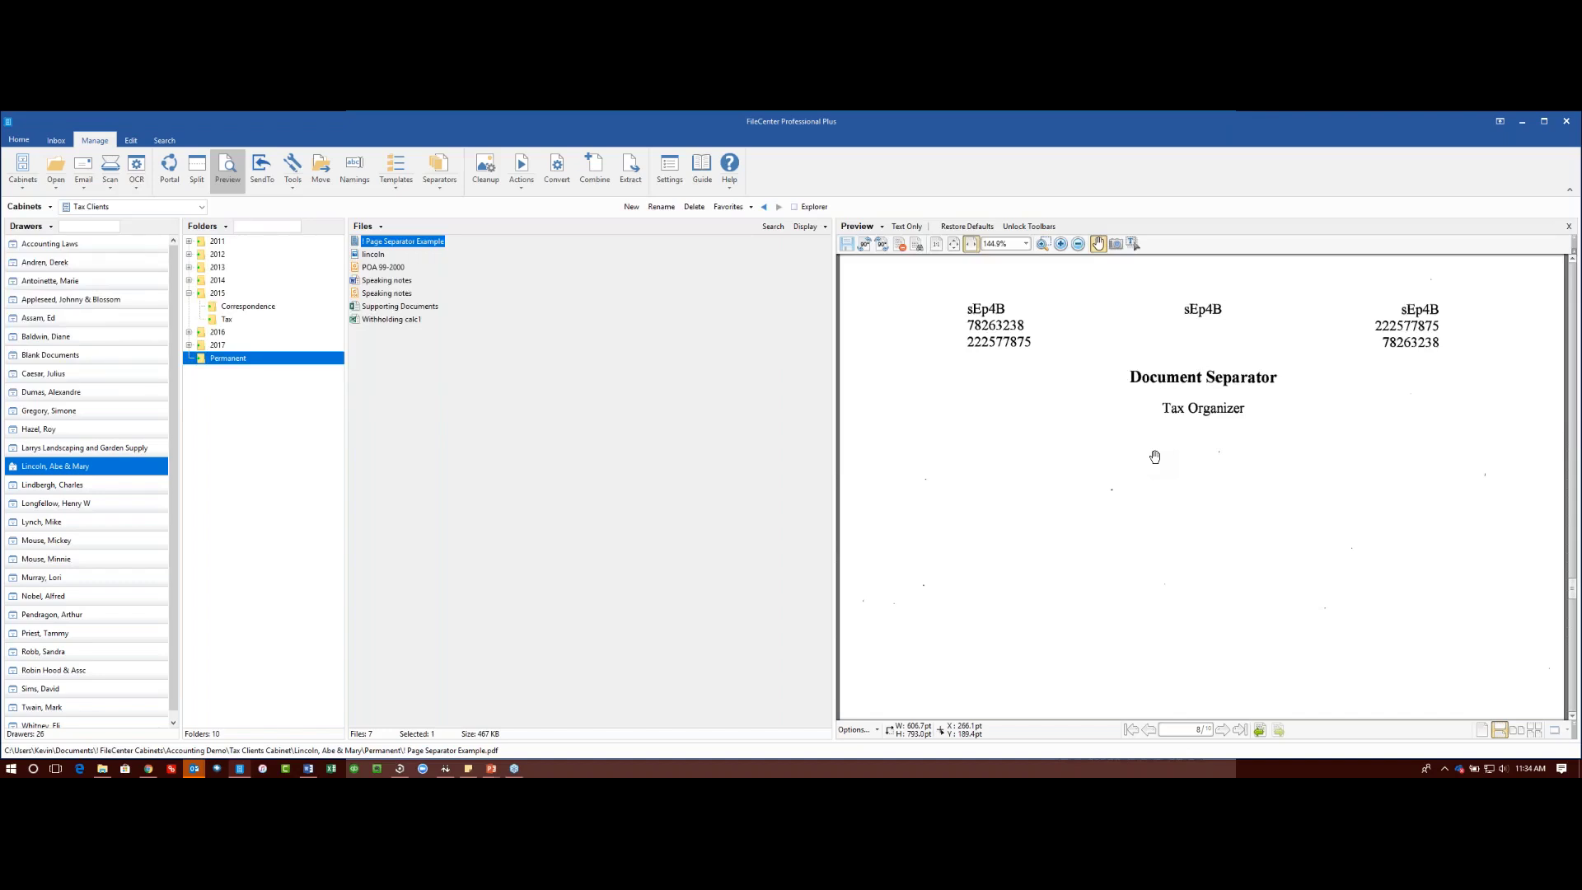
Step: Delete the New Scan file from the Lincoln drawer's 2017 Tax folder
click(236, 321)
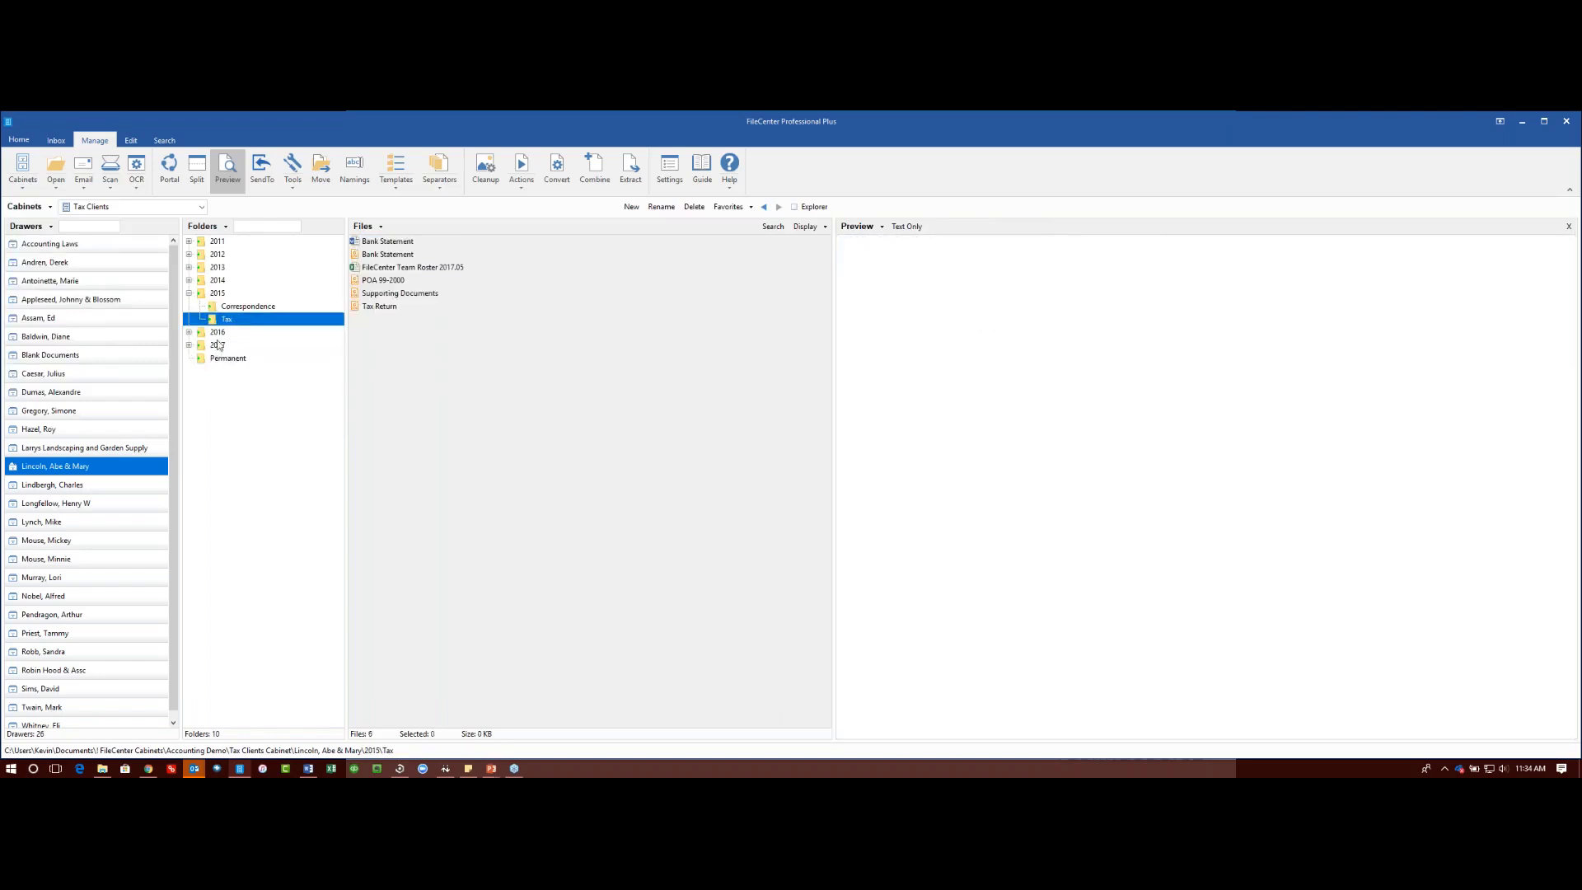
click(219, 346)
click(189, 345)
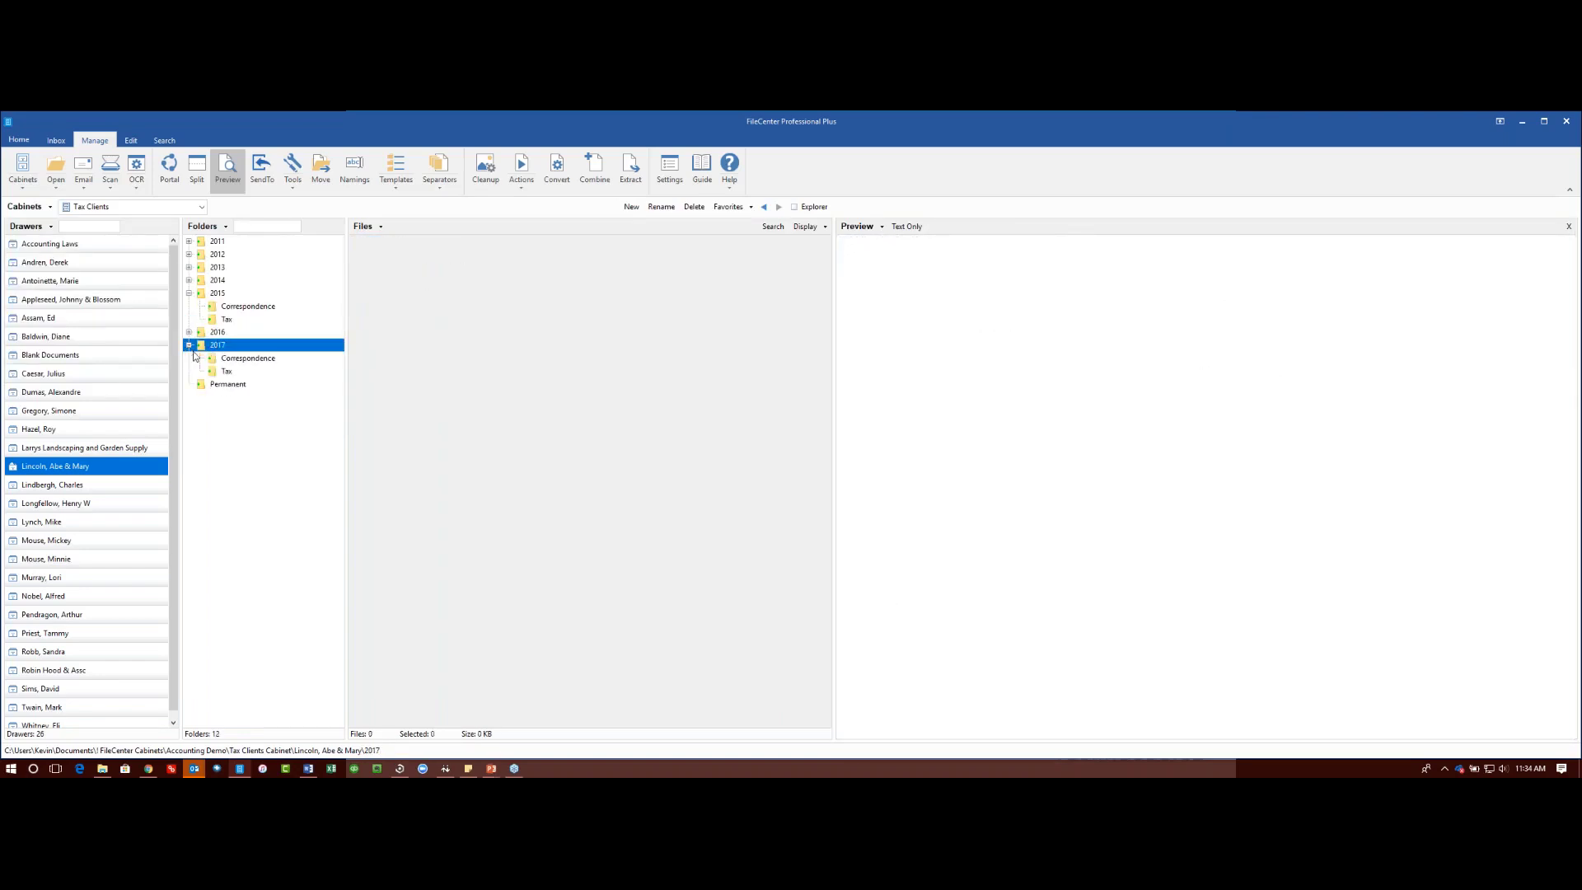
click(220, 372)
click(390, 258)
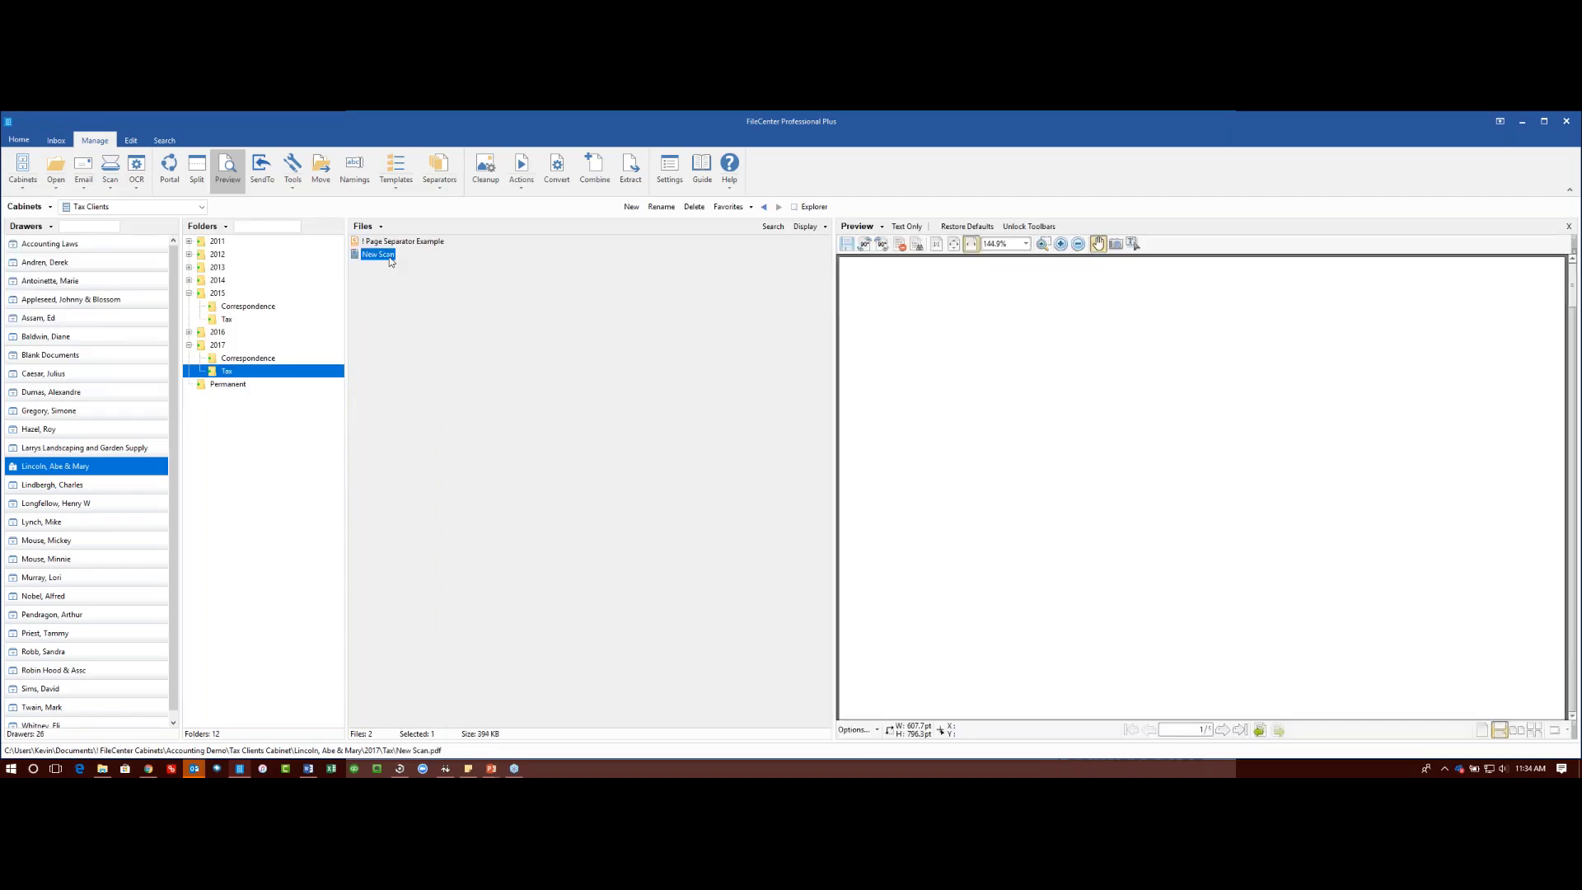
key(Delete)
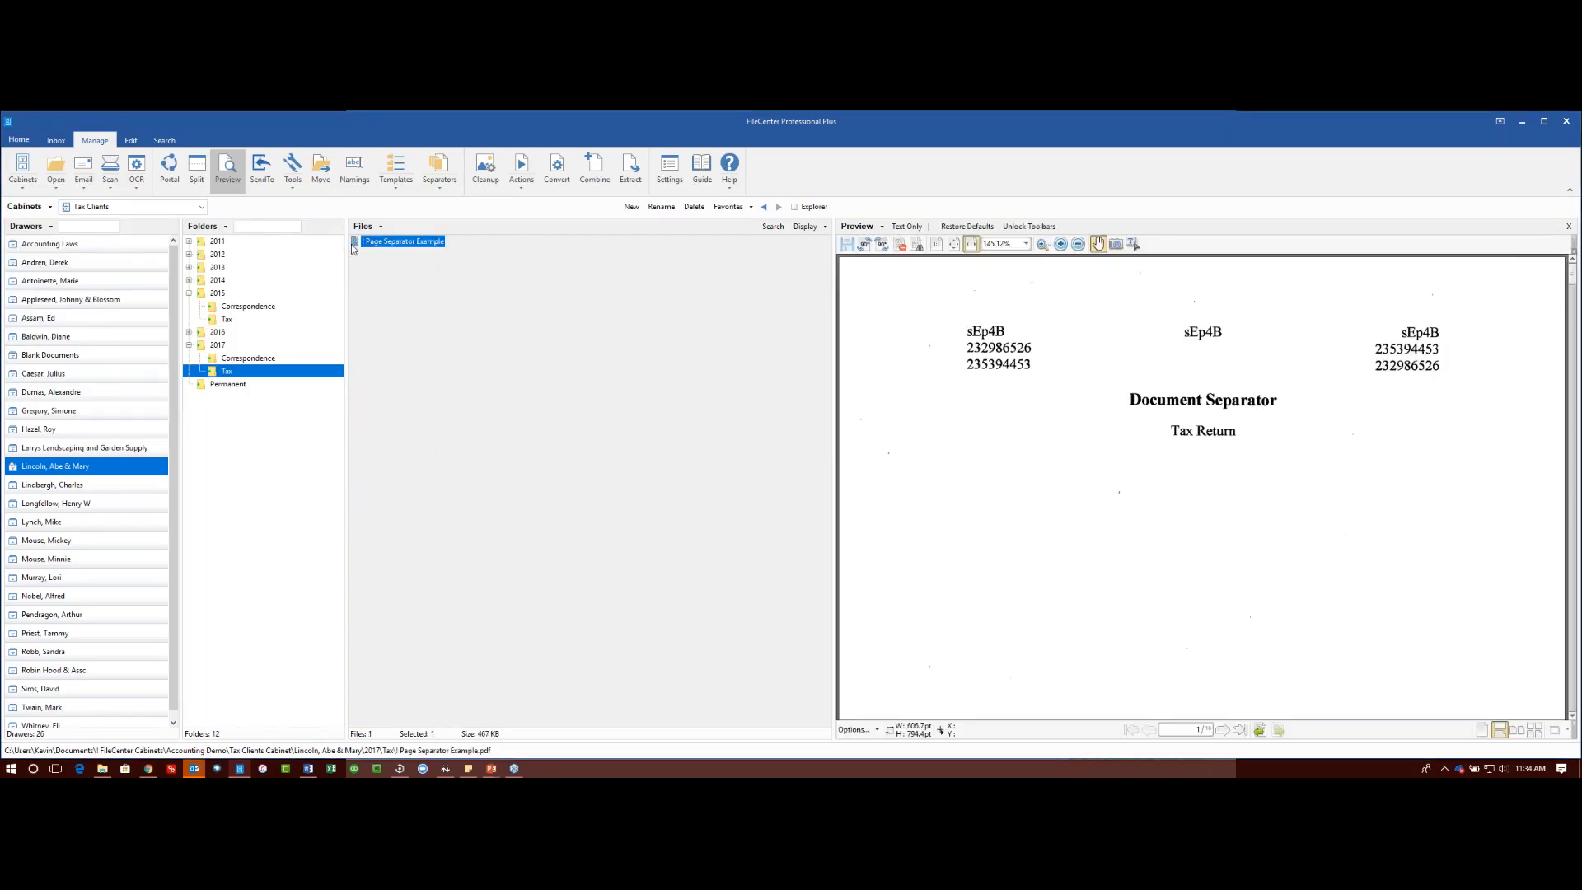
Step: Scan a new document into the 2017 Tax folder with the Separators 1 profile and preview the resulting Supporting Documents file
click(111, 167)
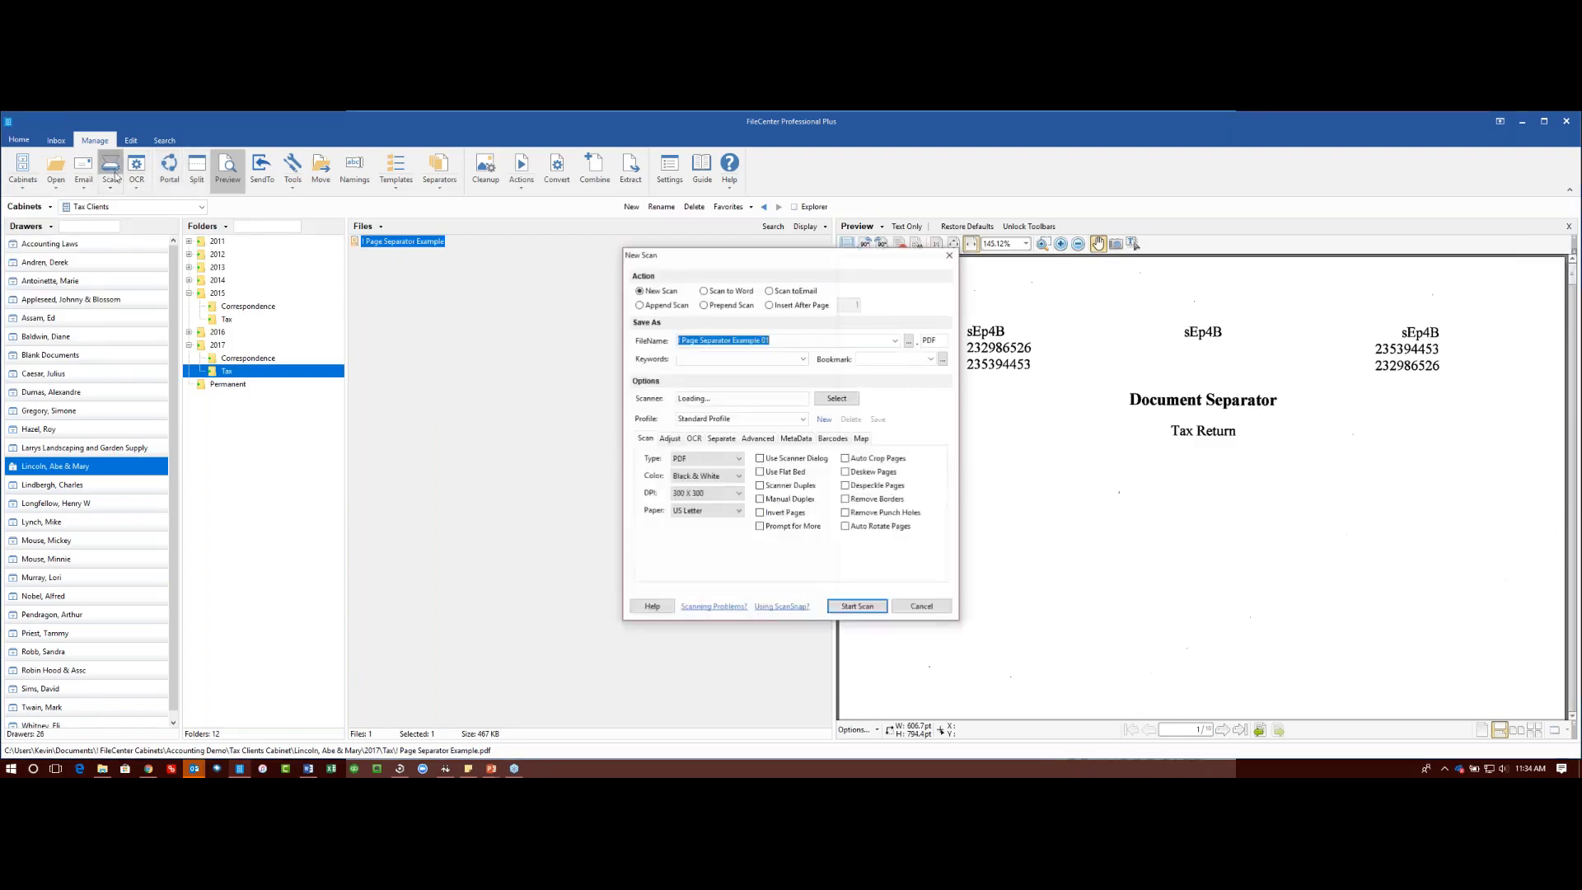
click(804, 418)
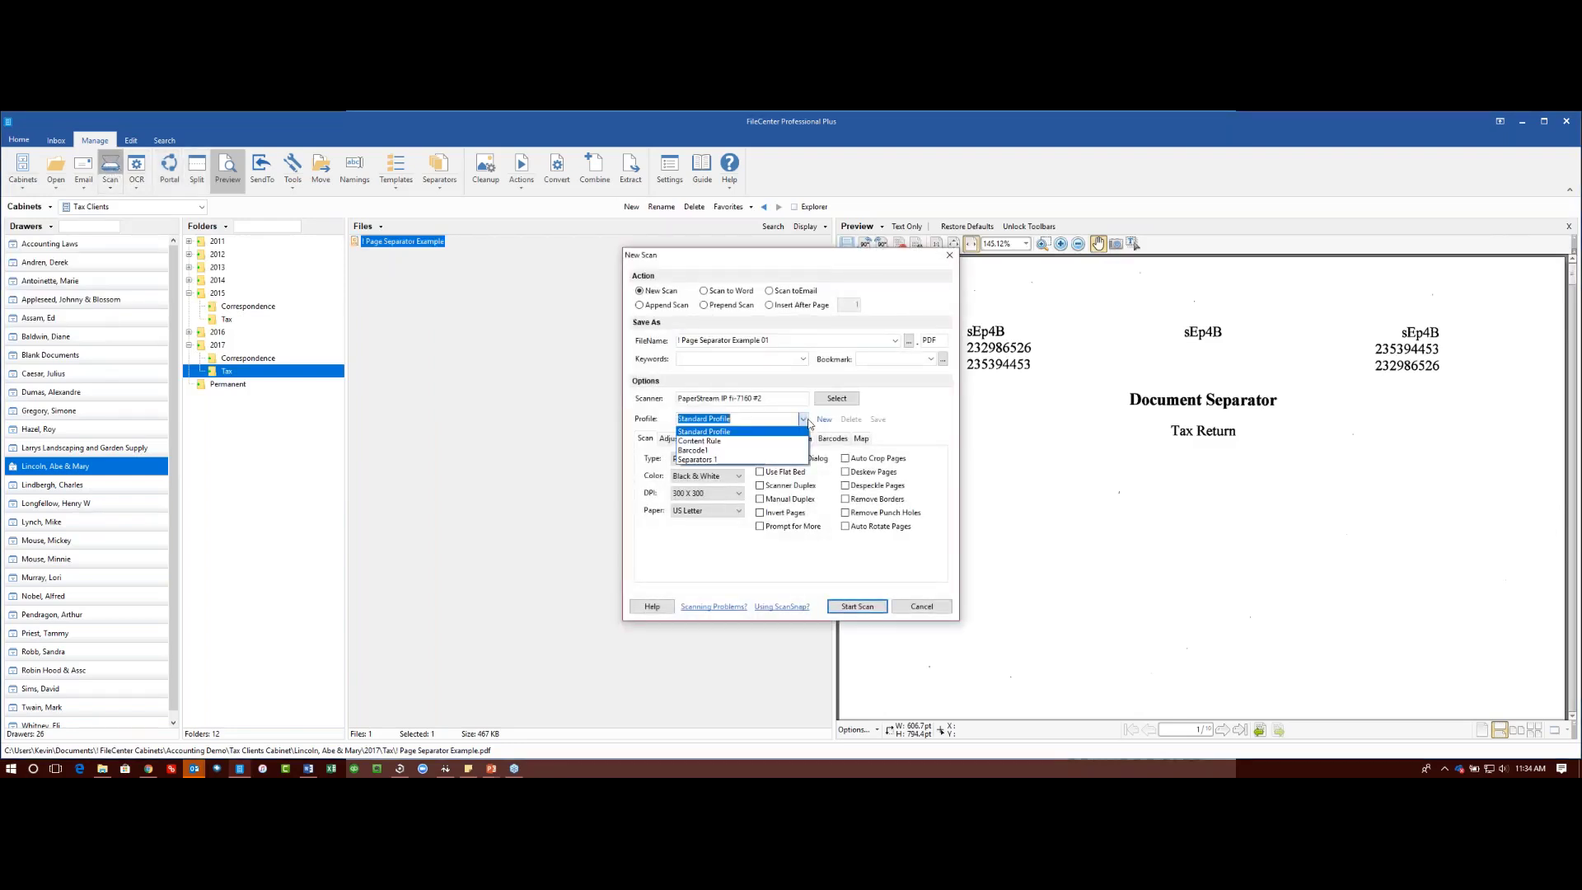
click(776, 464)
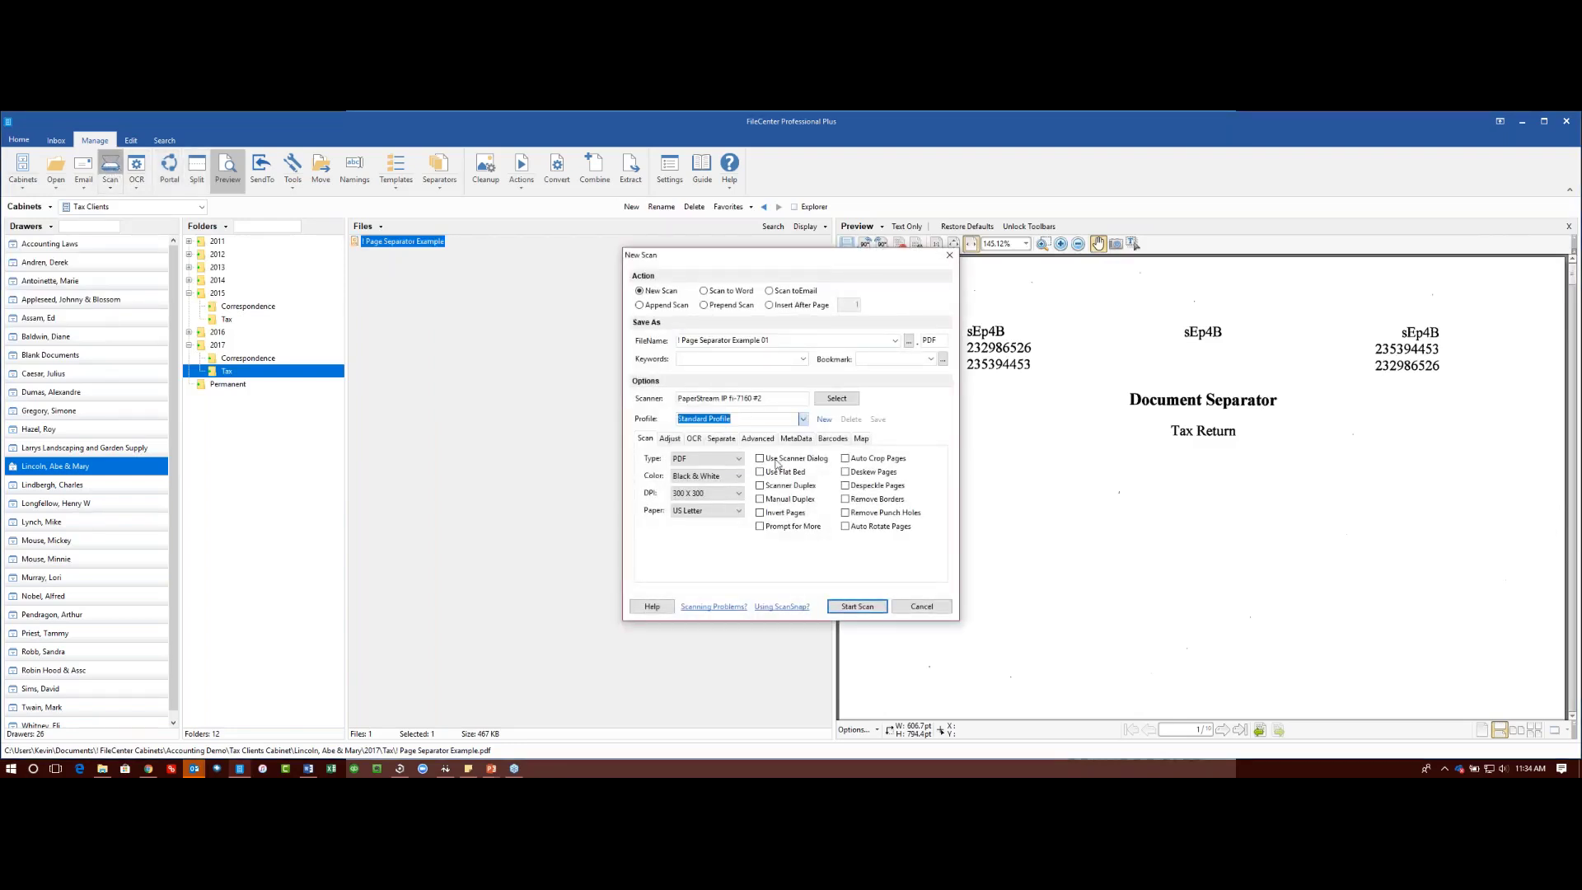
click(725, 440)
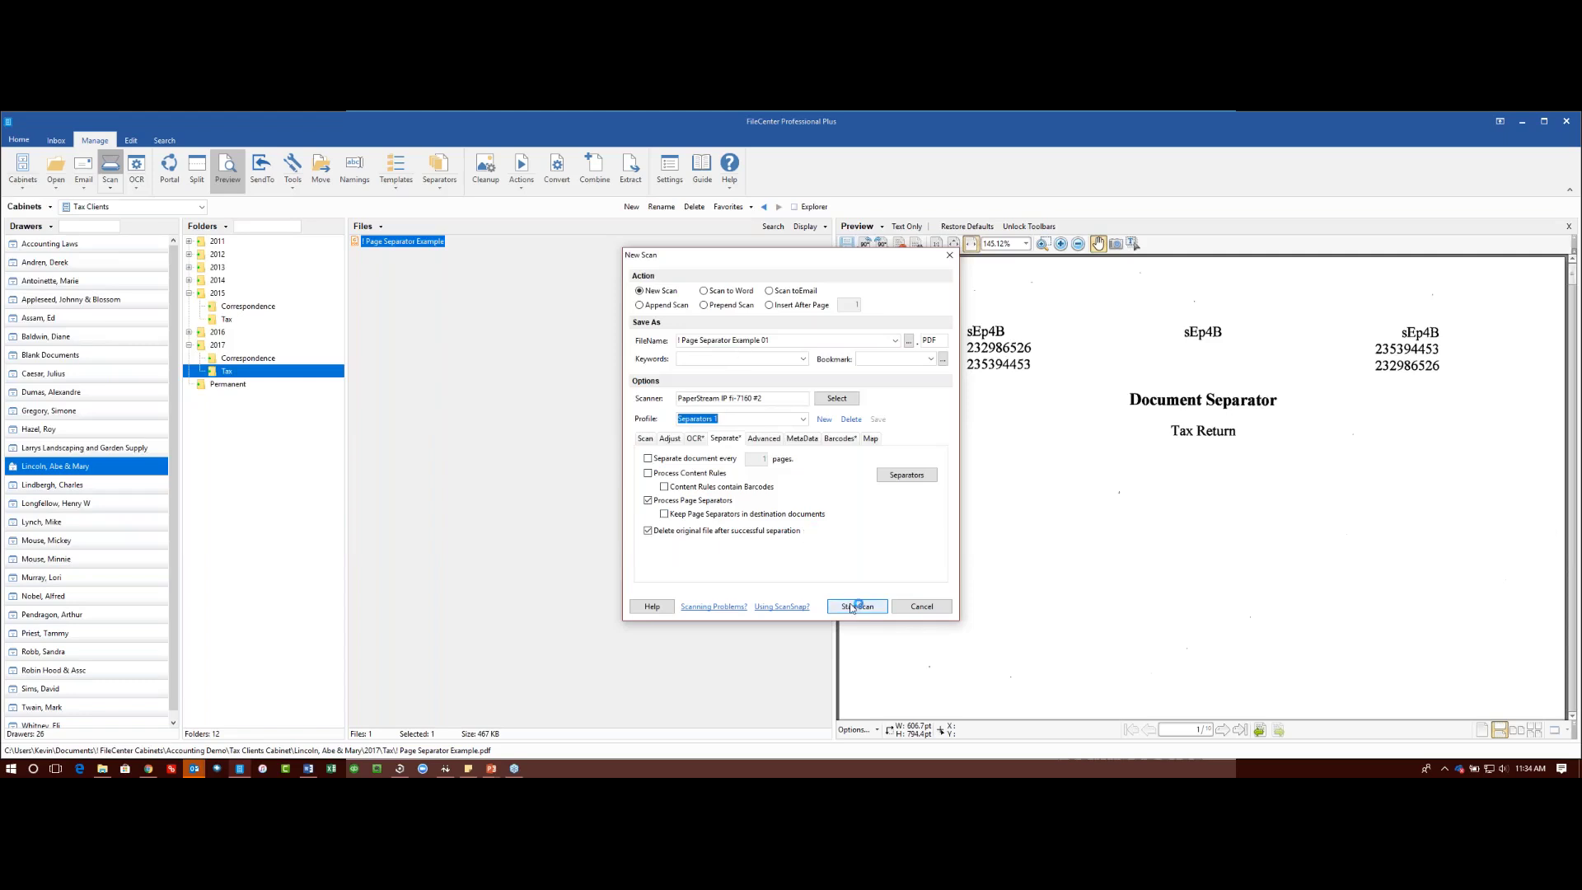
key(Return)
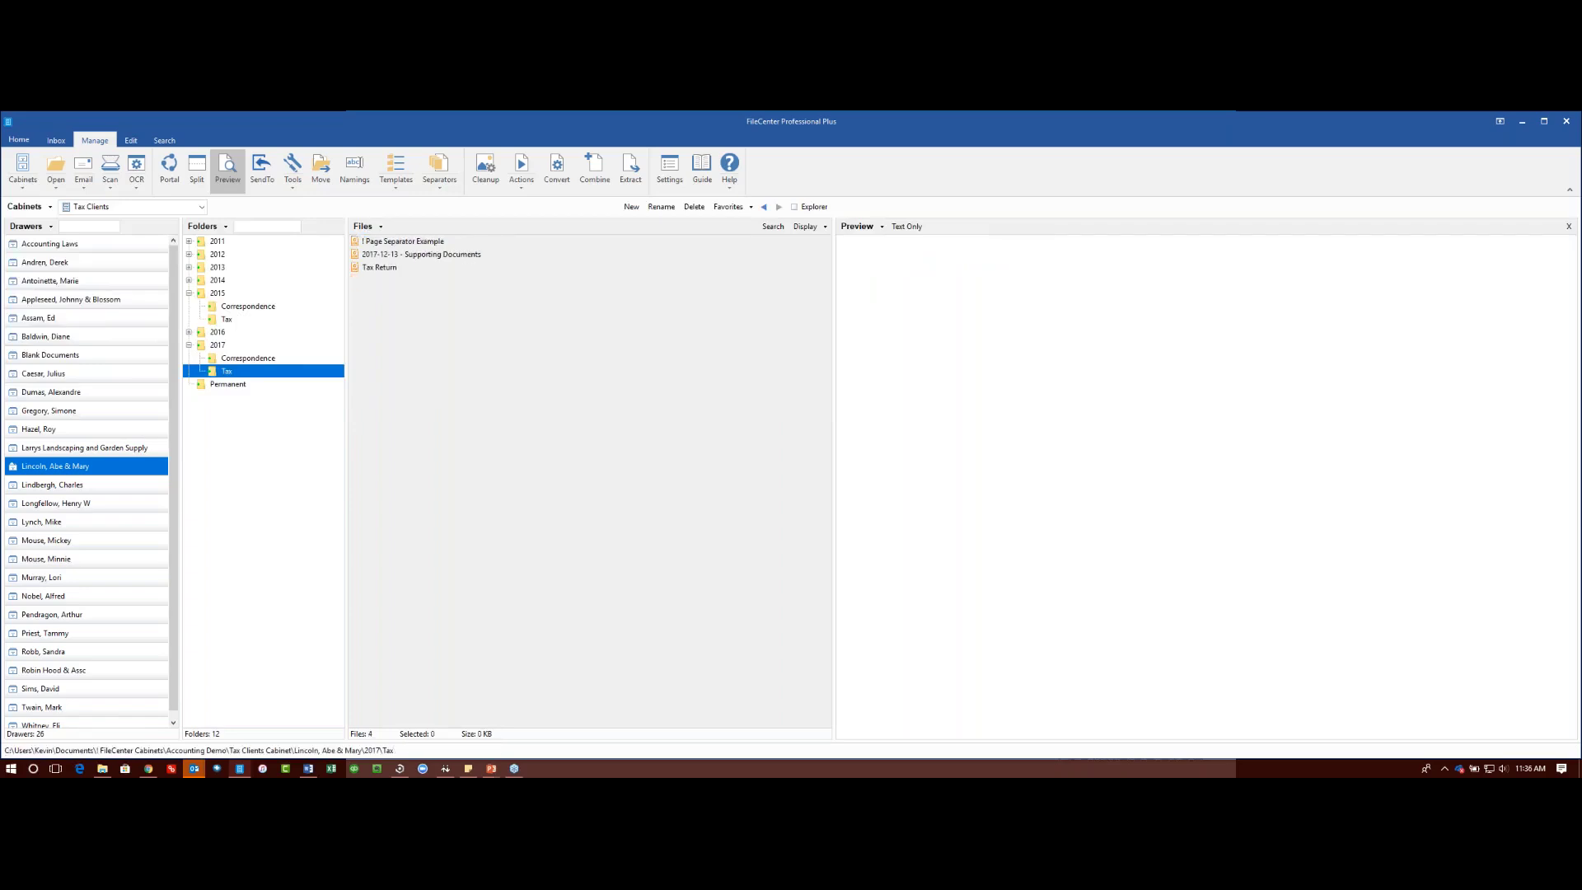
click(421, 254)
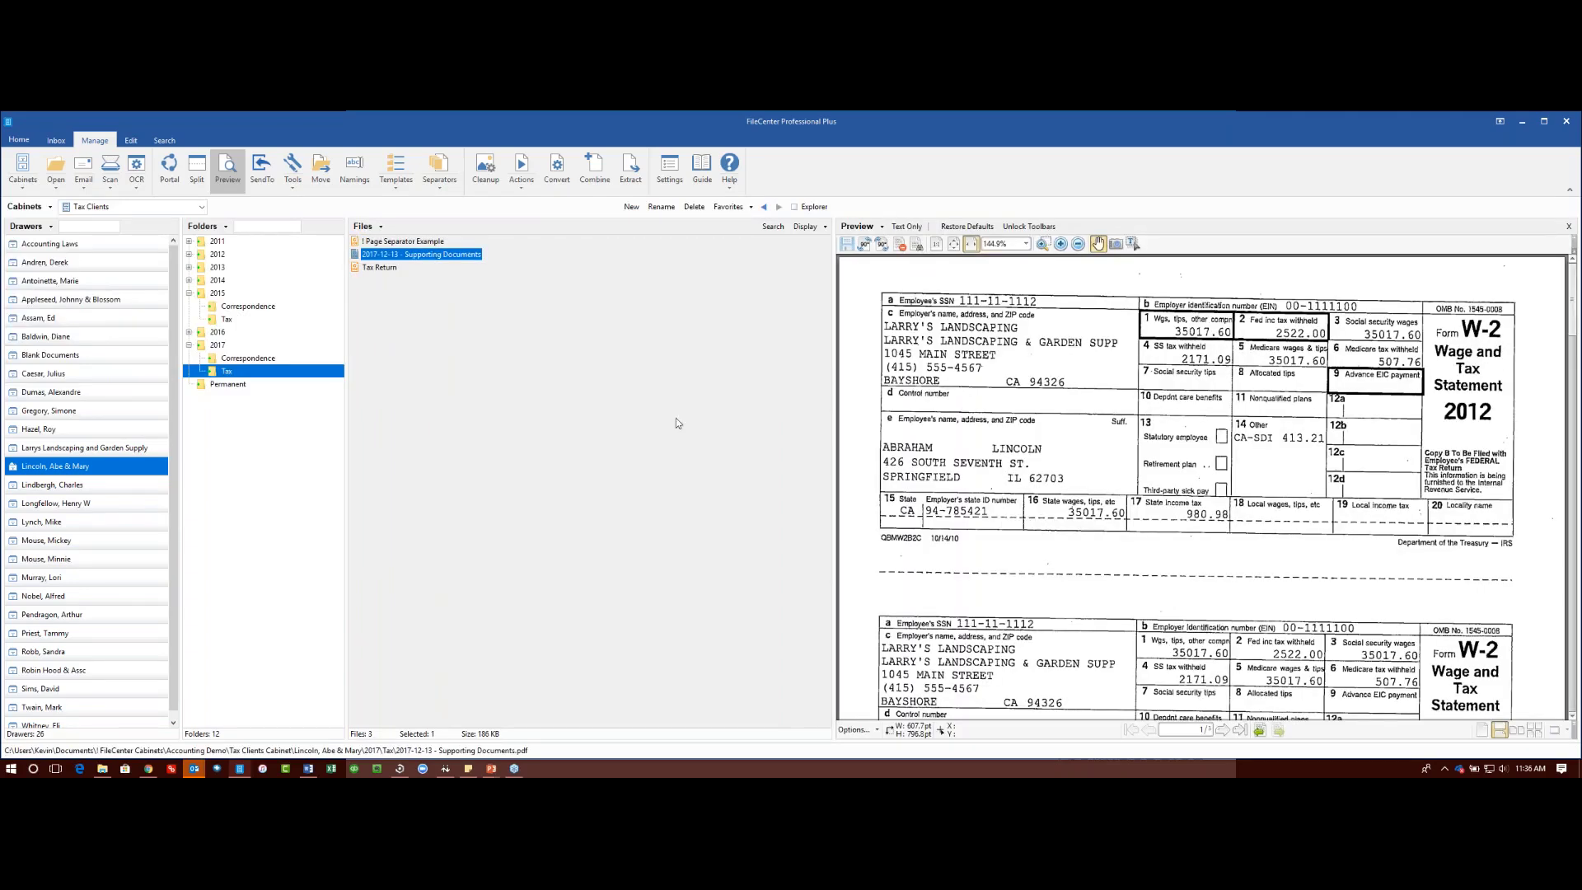
click(367, 273)
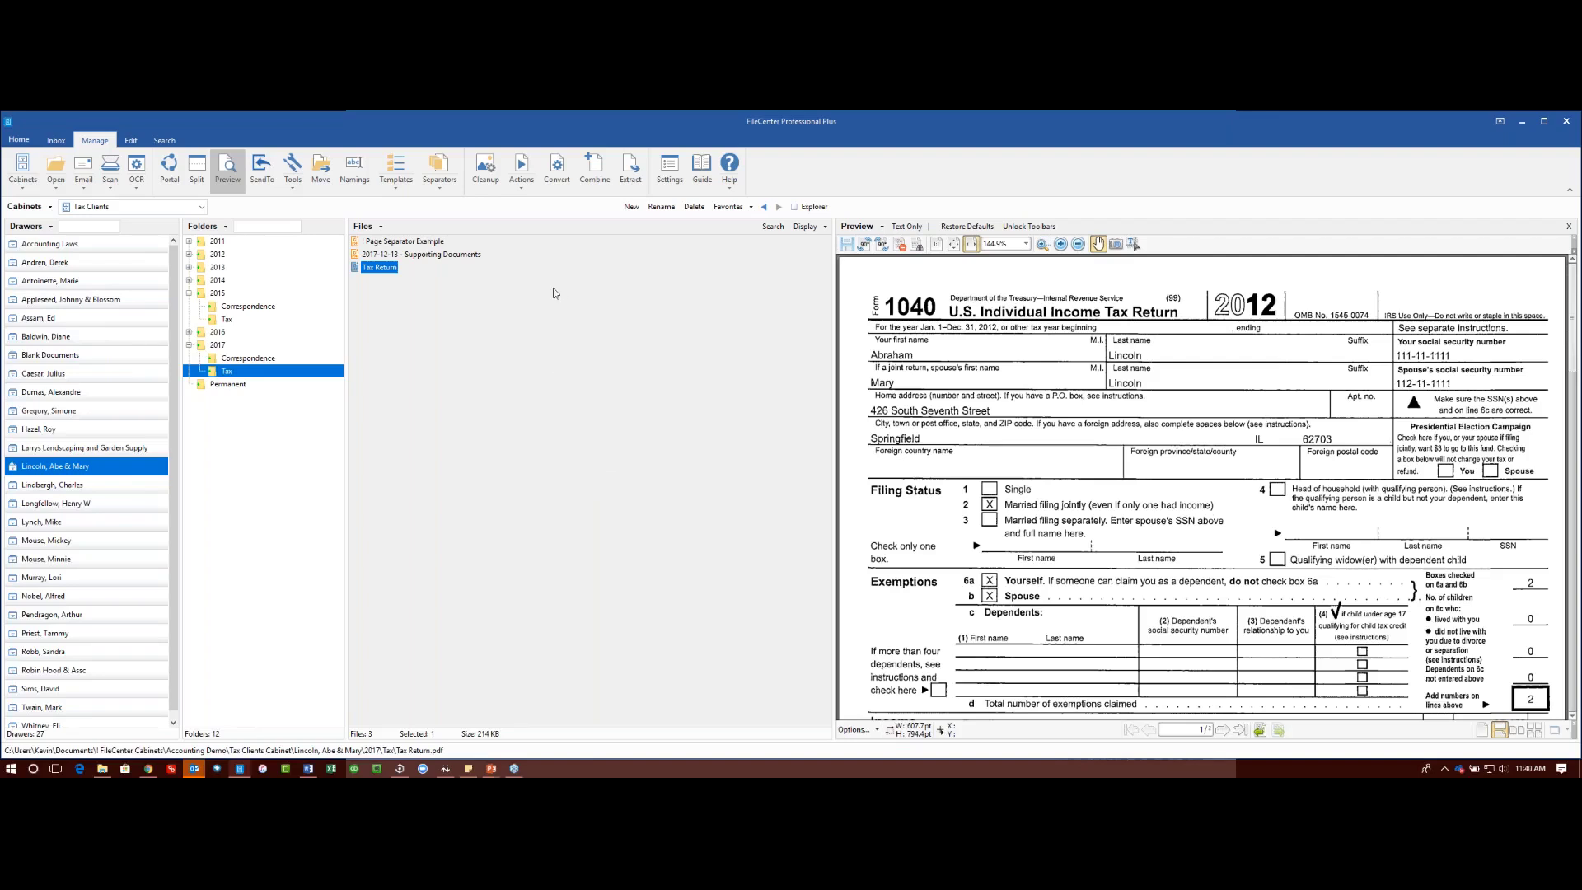
click(631, 182)
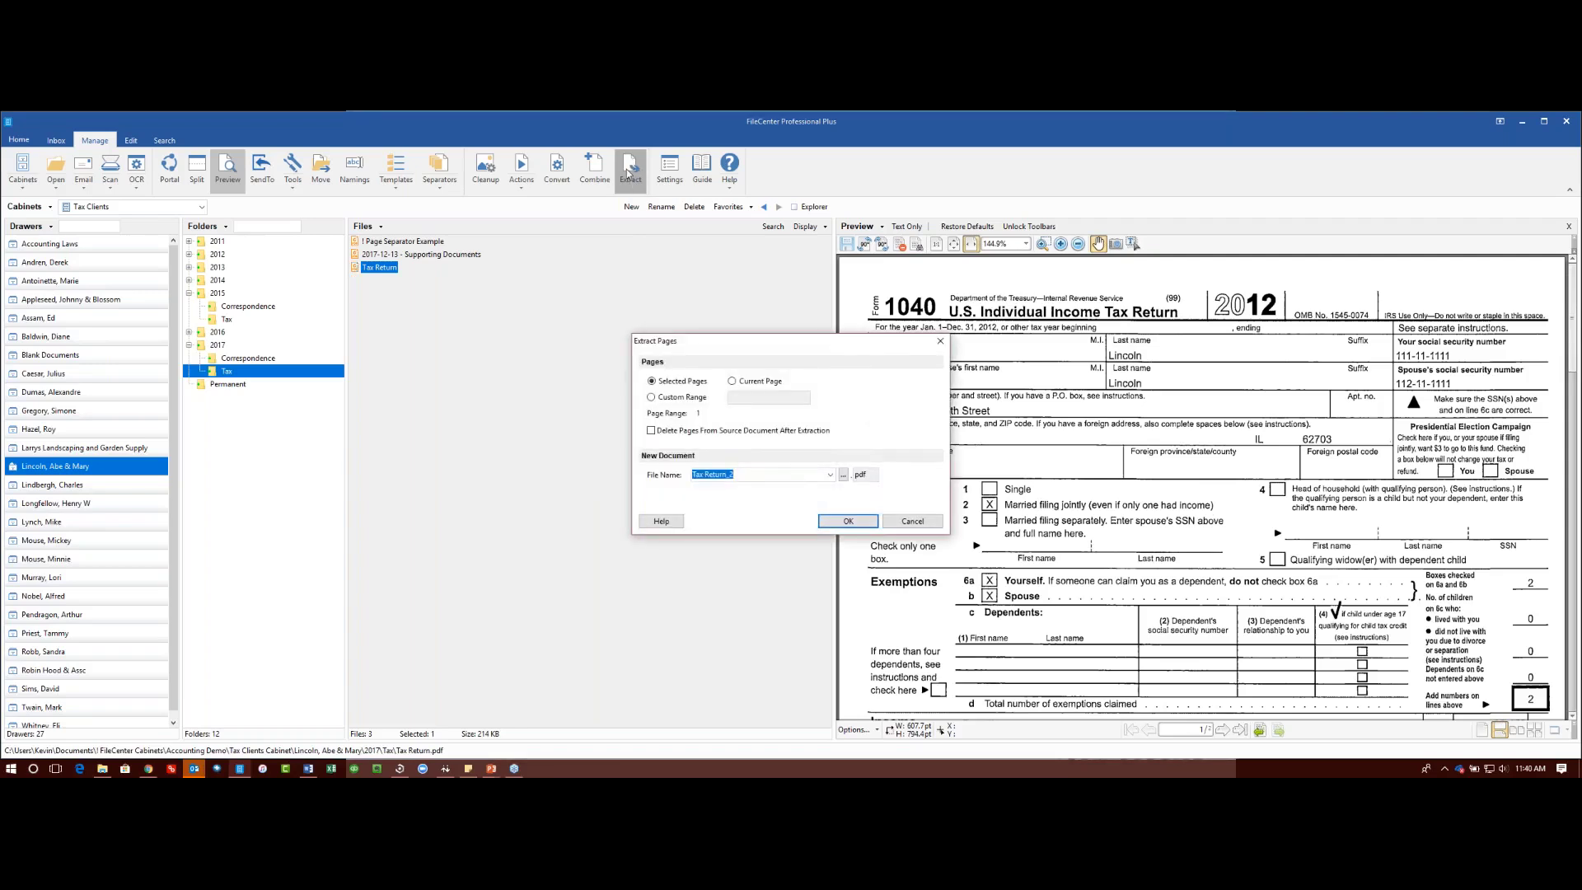
click(684, 398)
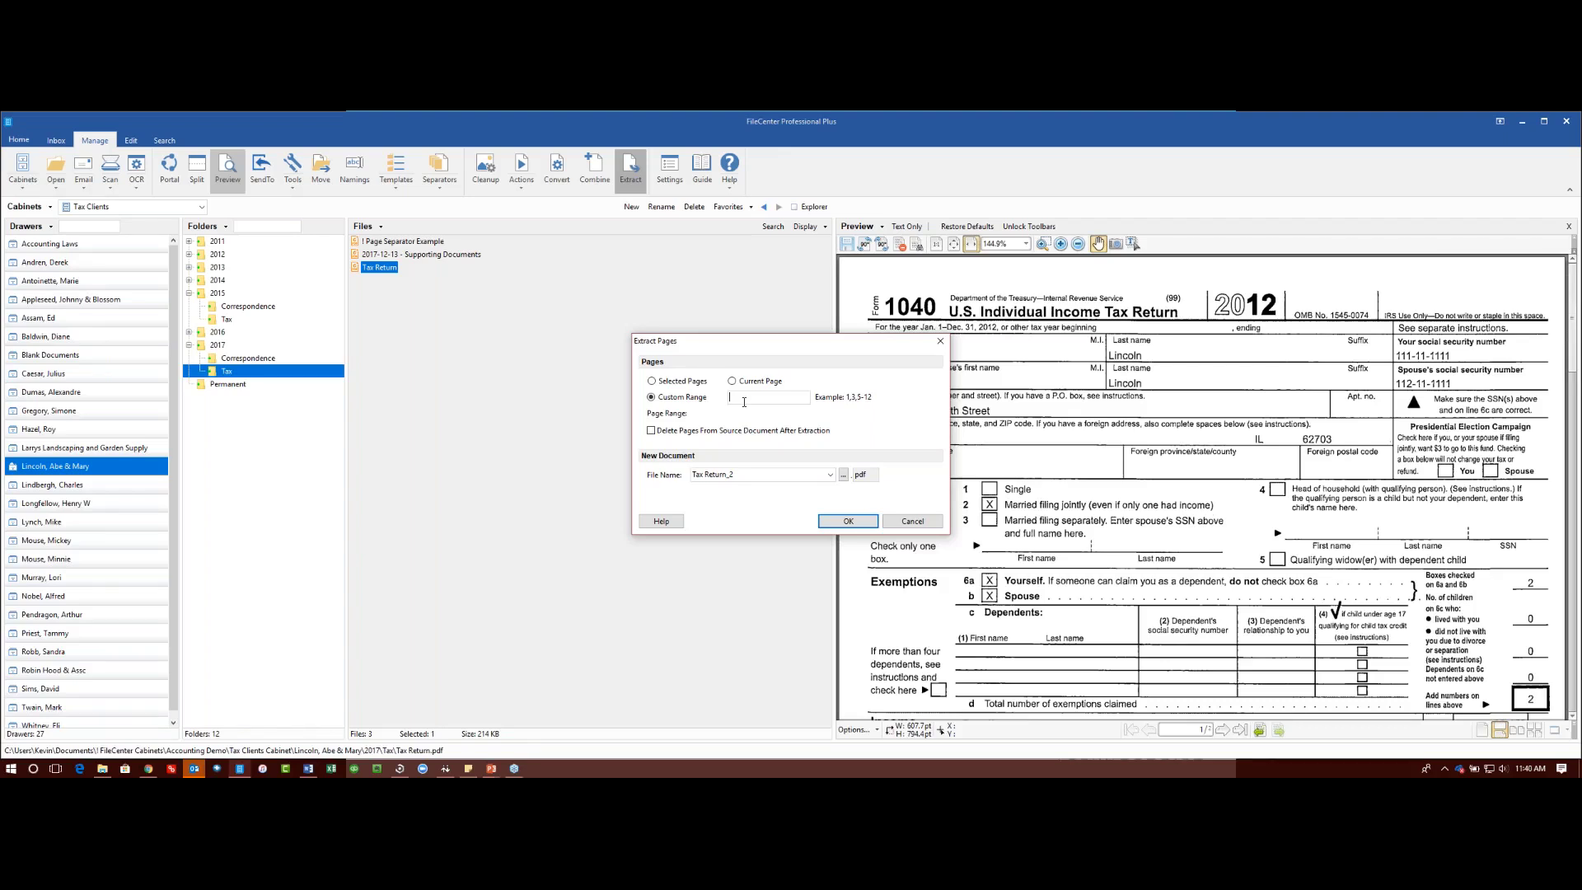
click(913, 521)
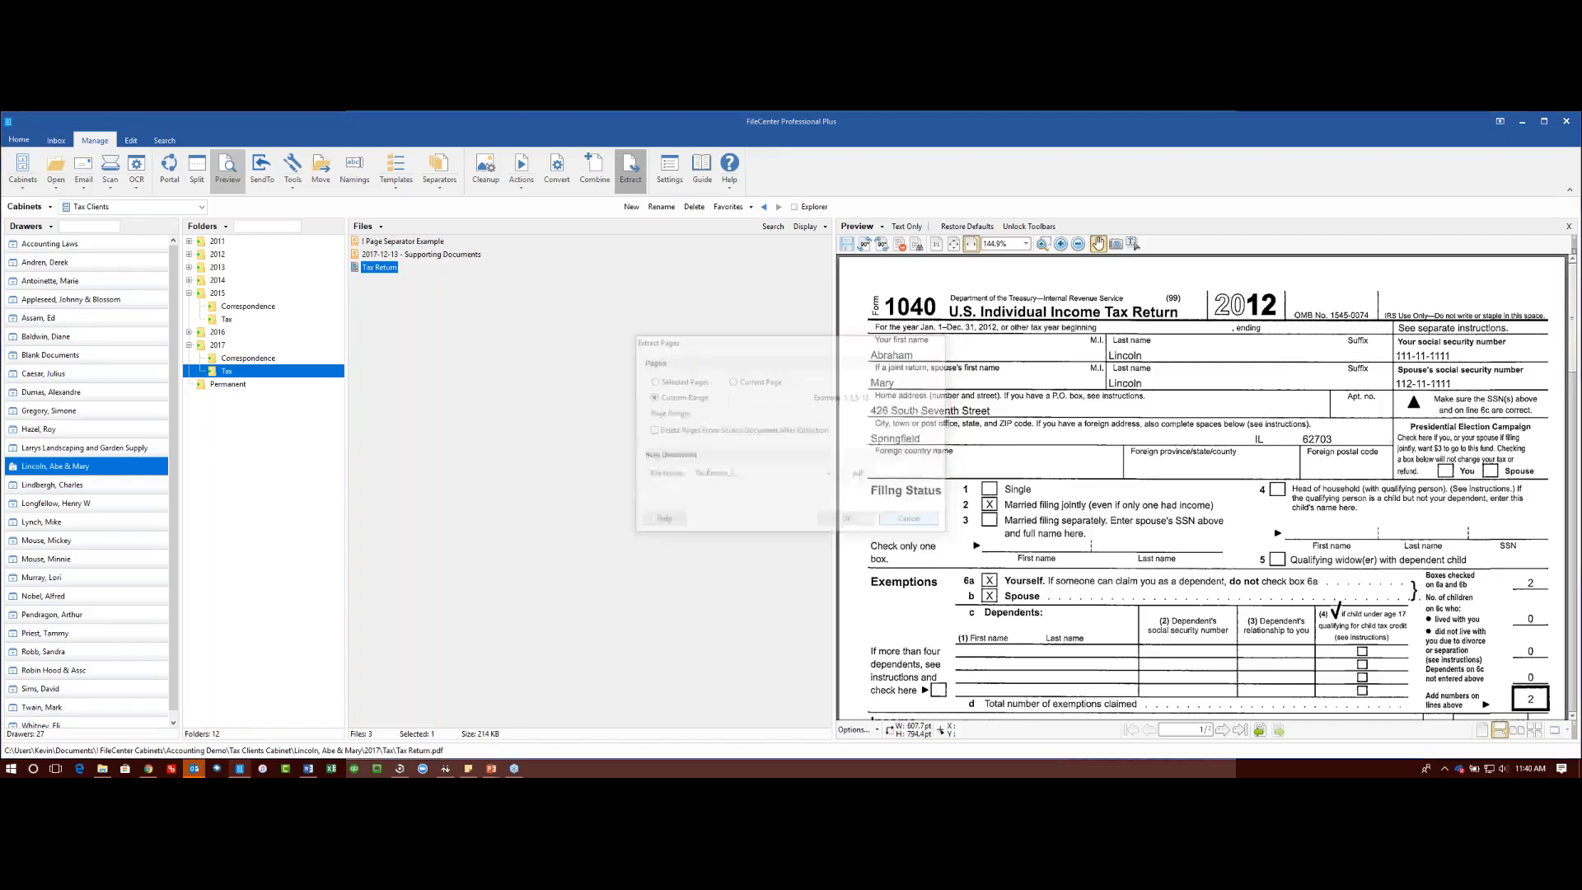
Step: Extract pages 2-3, 5, 10 of the Page Separator Example PDF to a new file named Client Copy and review its pages
click(376, 242)
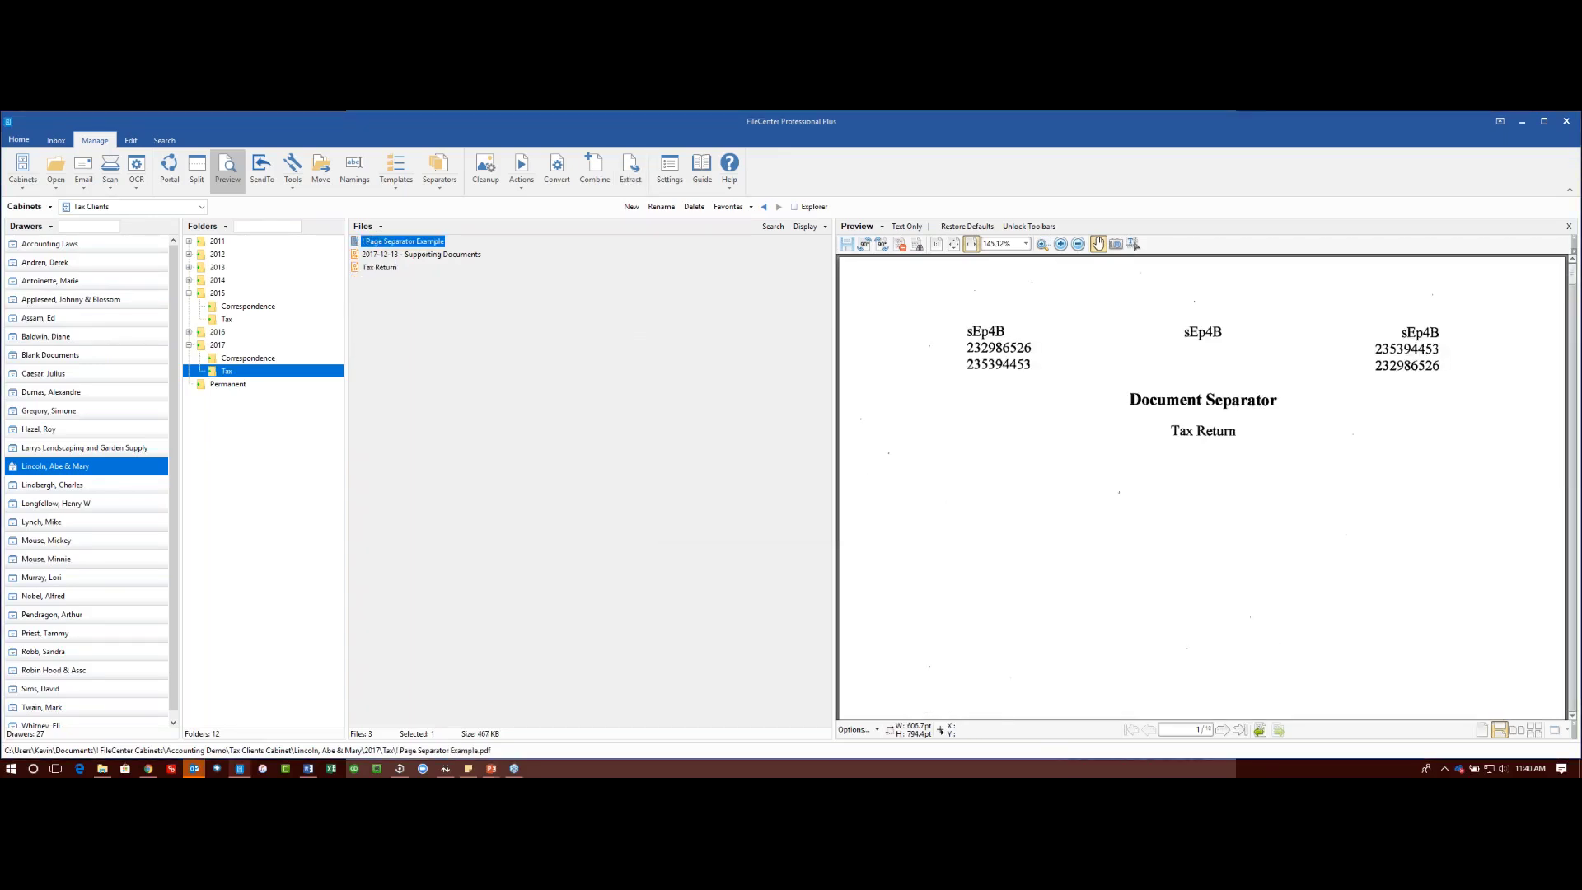
click(630, 170)
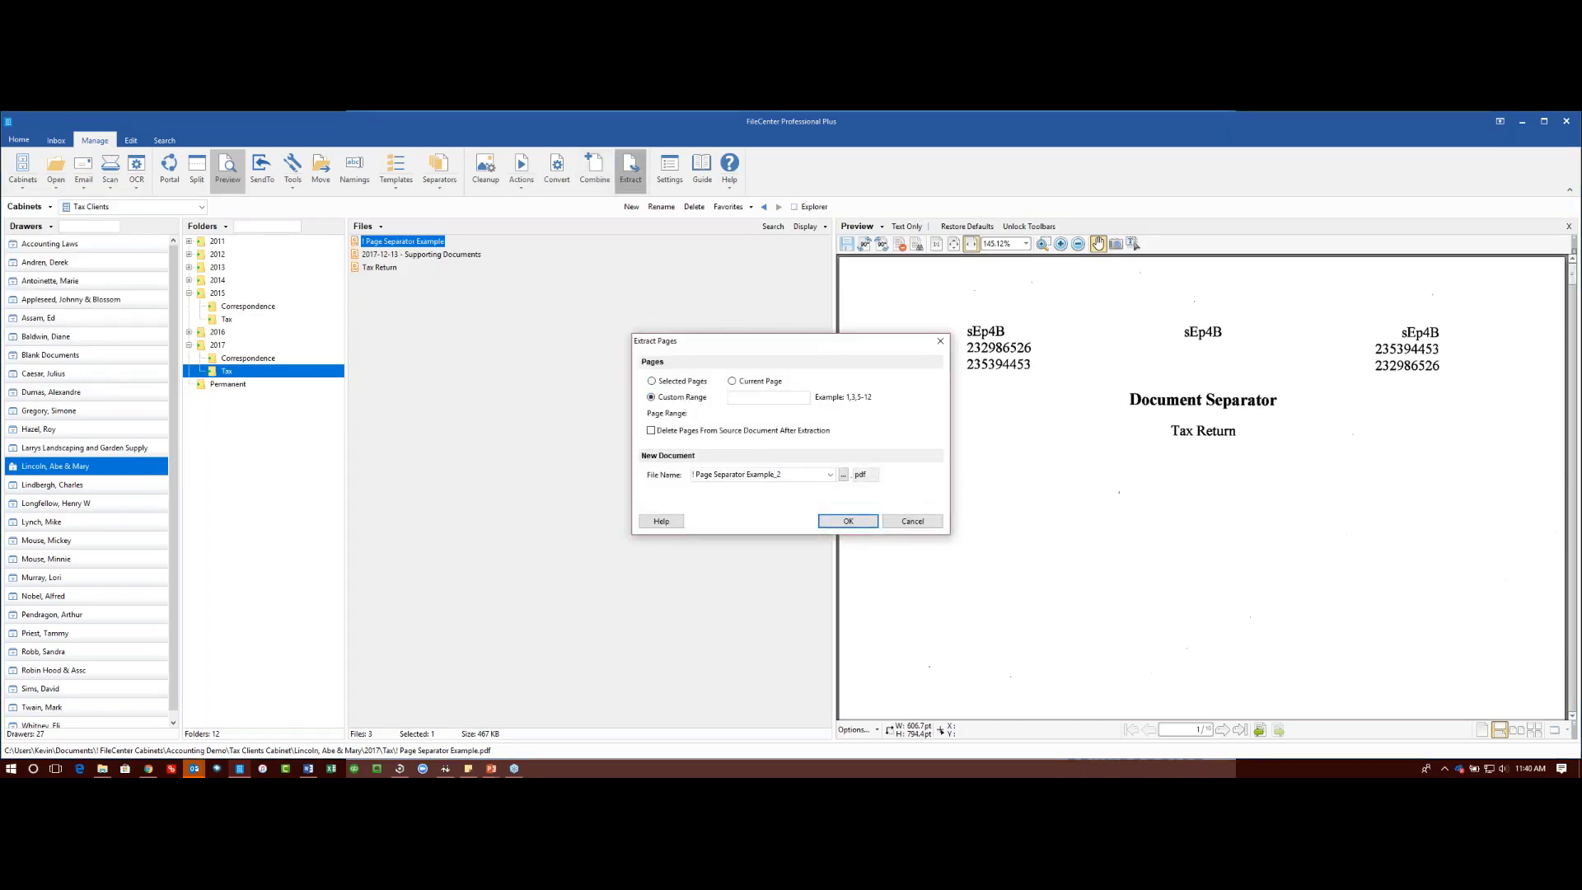
text(2-3, 5, 10)
click(806, 474)
text(Client Copy)
click(832, 524)
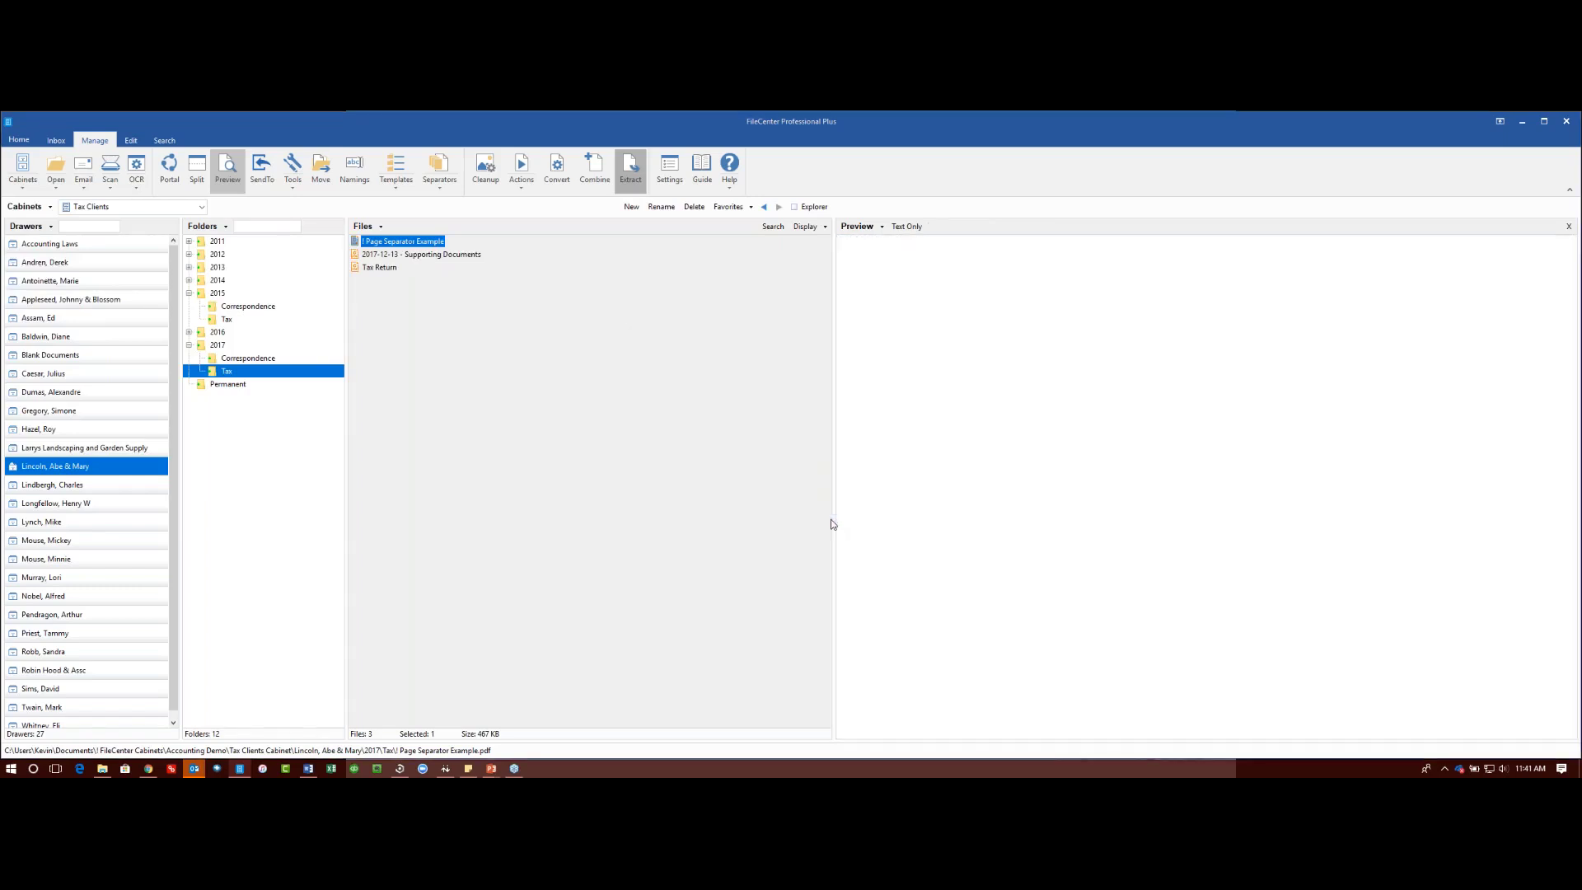
click(392, 281)
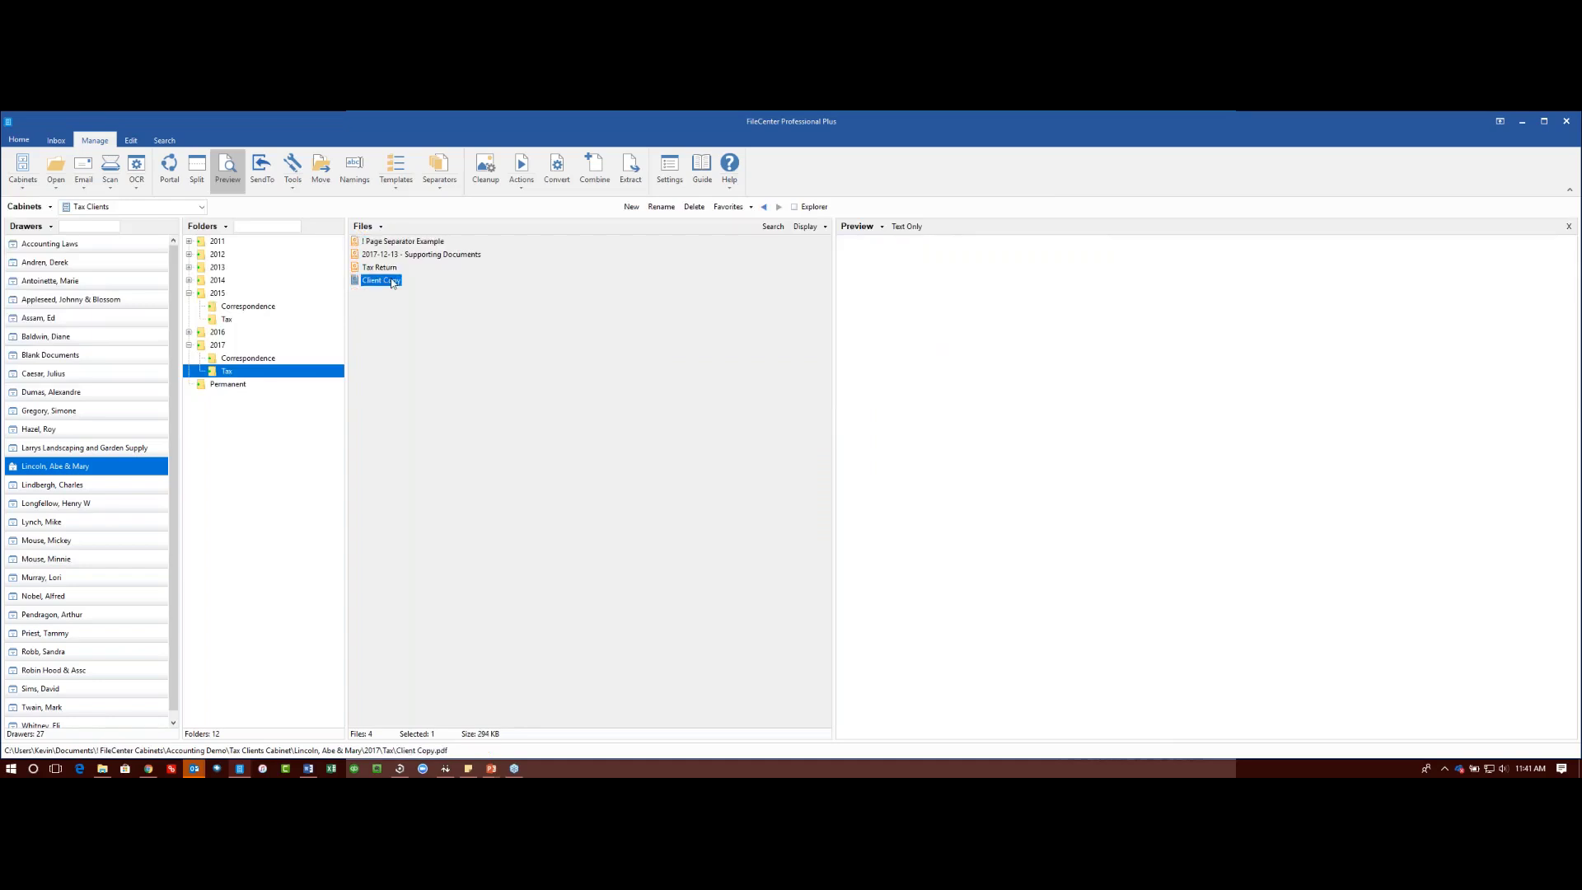
scroll(1002, 385, down, 3)
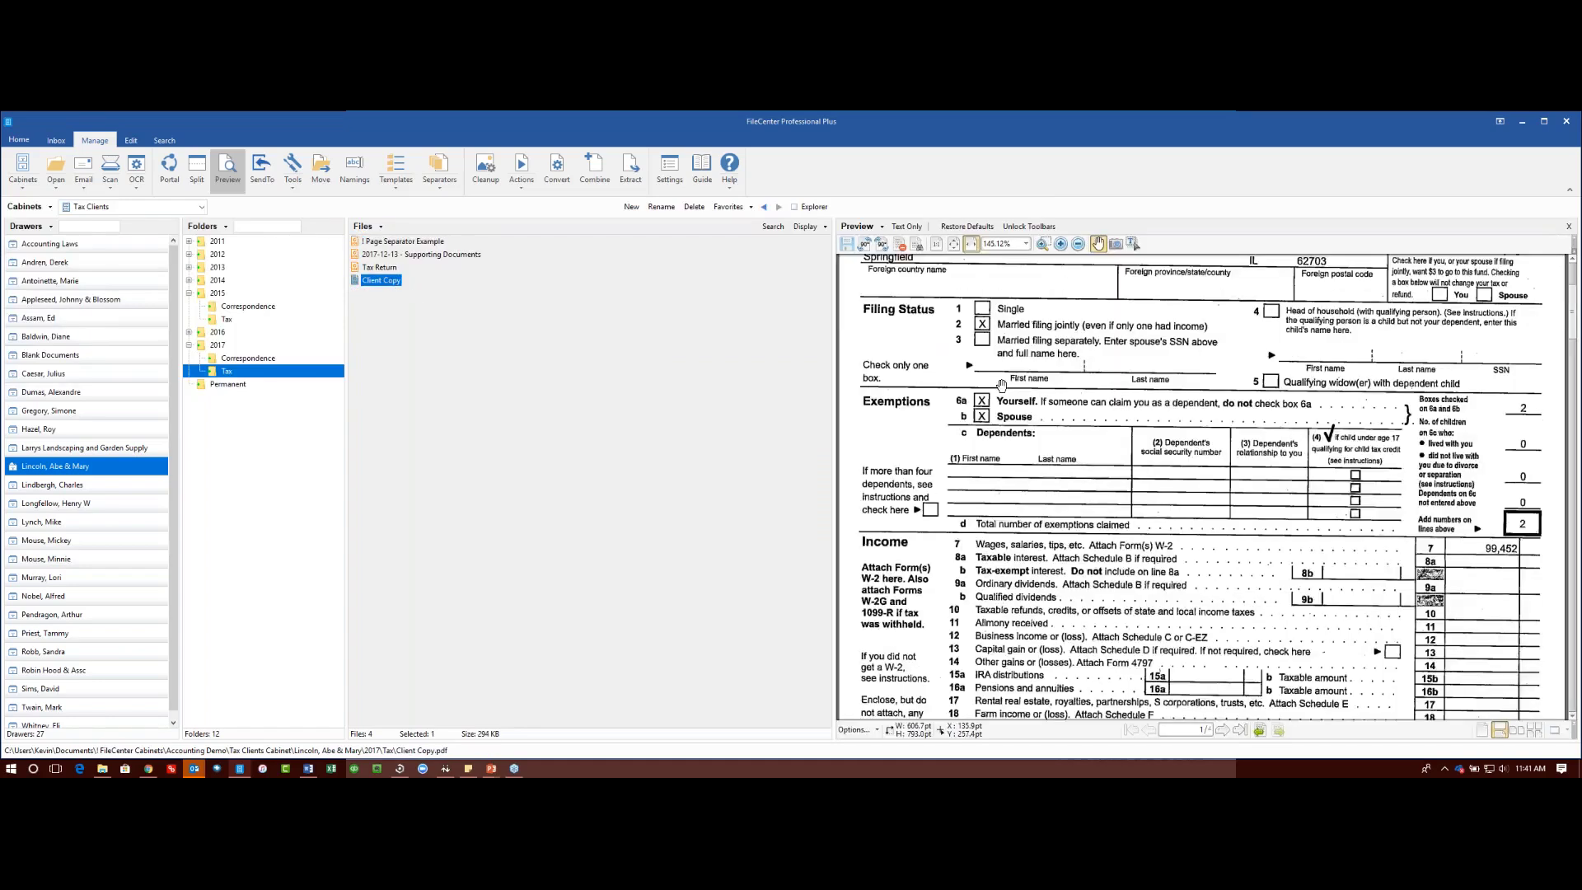
scroll(1002, 385, down, 15)
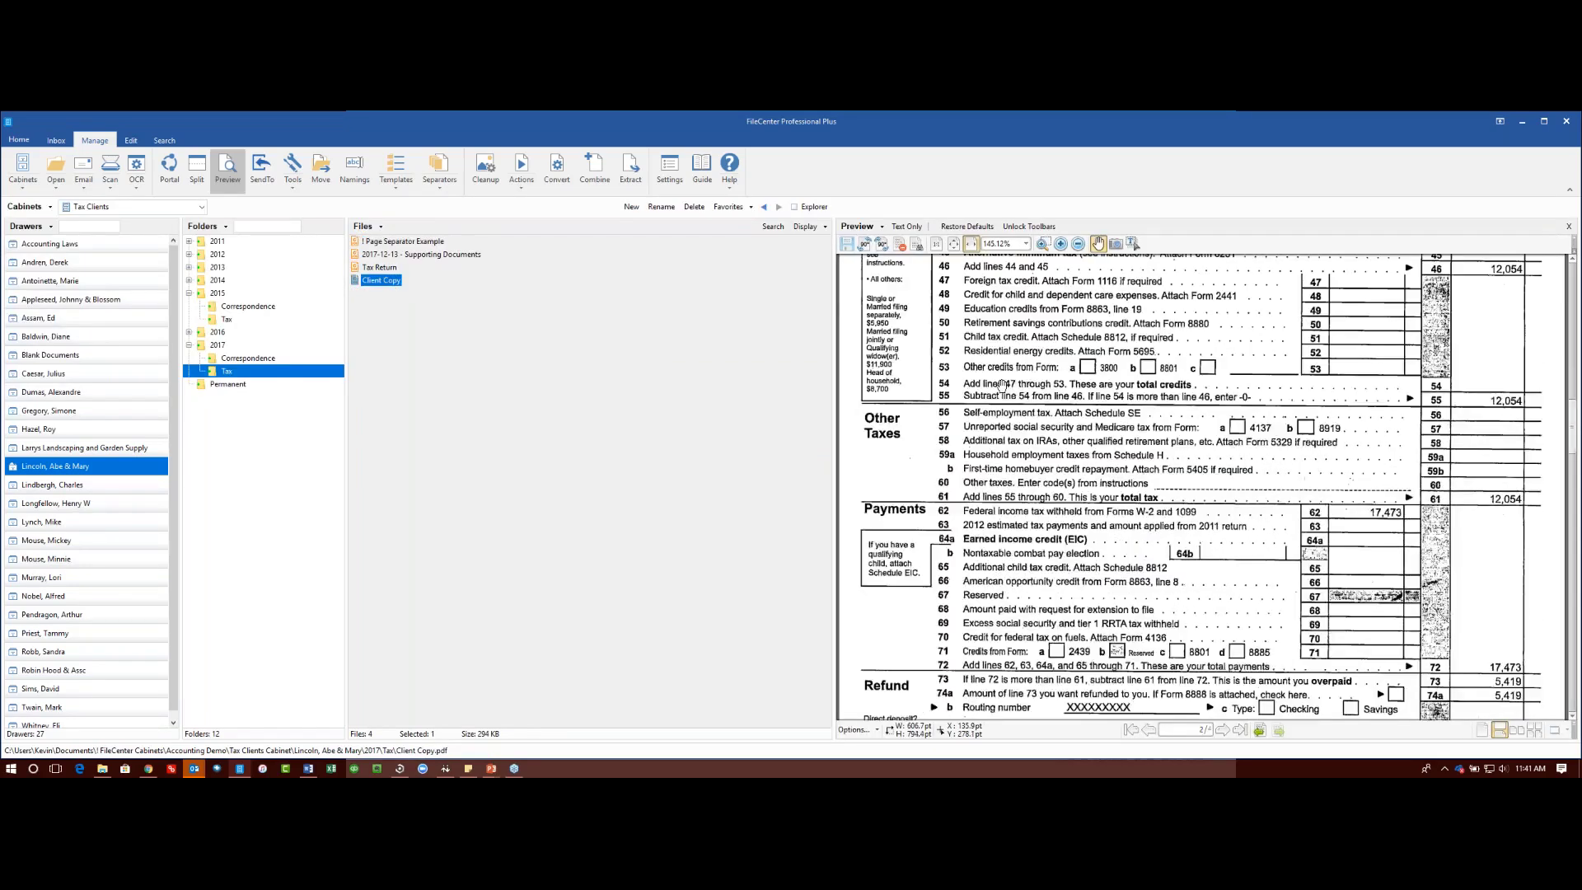
scroll(1001, 385, down, 7)
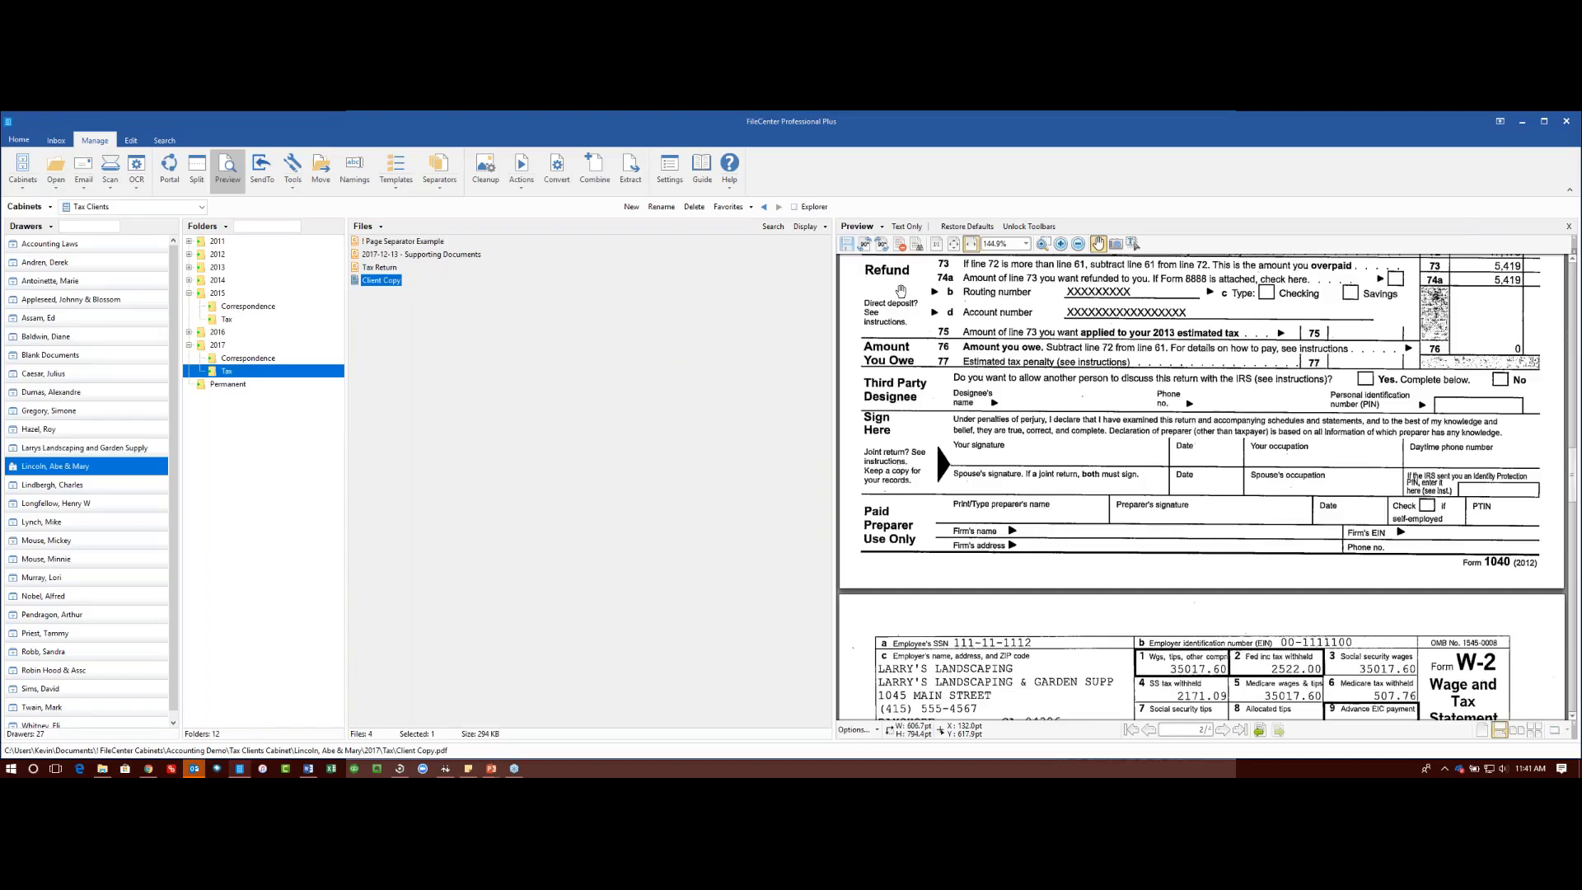
Step: Prepare an email with Client Copy attached as a secure PDF, entering and verifying the document-open password
click(85, 170)
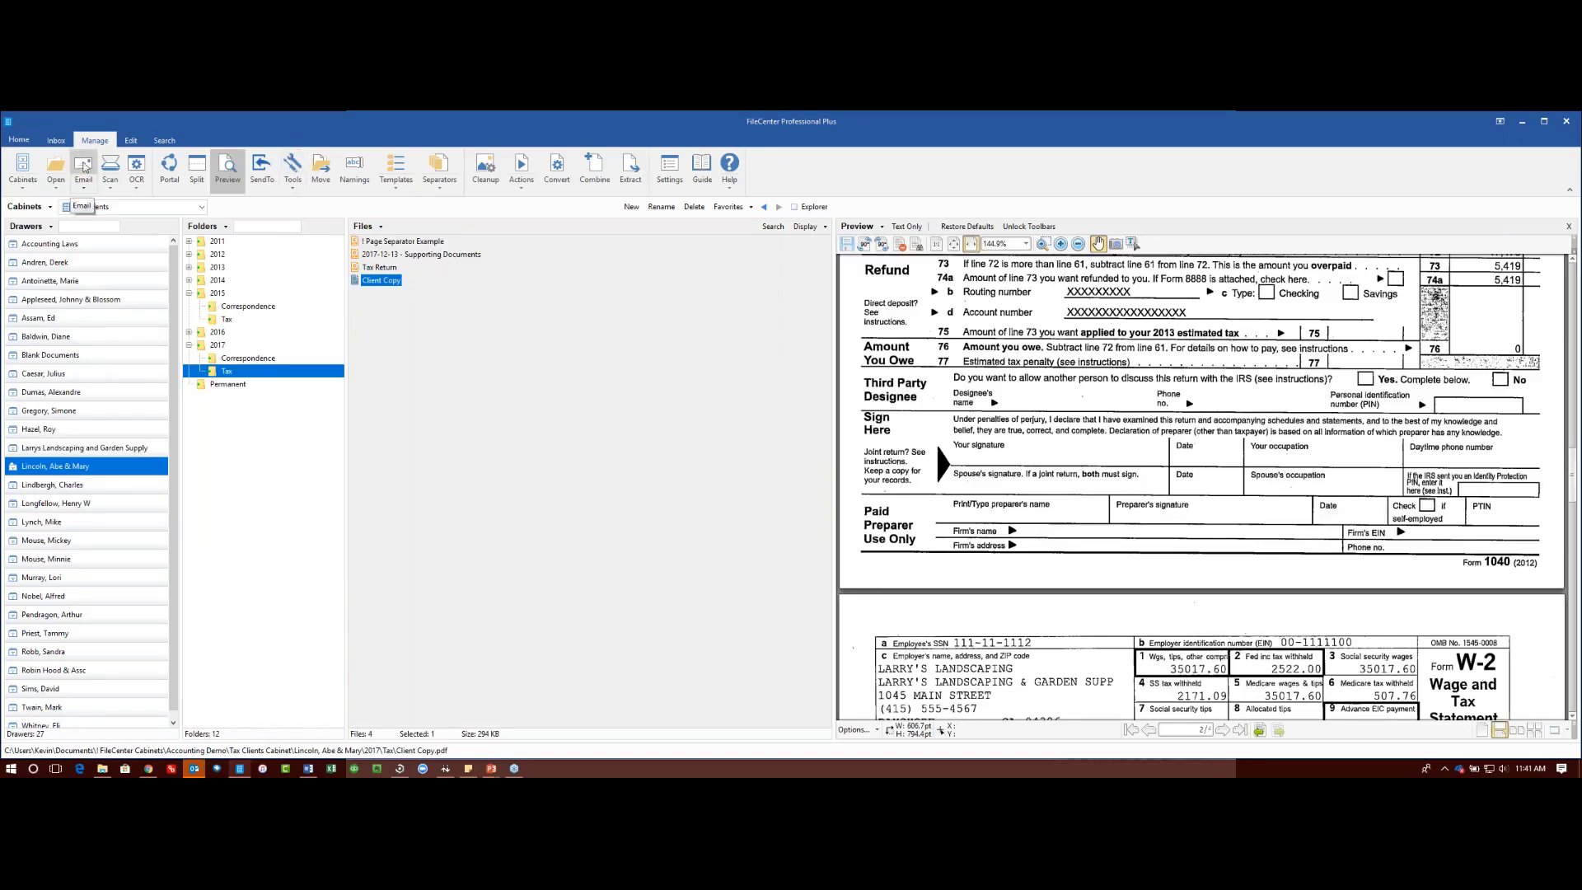
click(85, 188)
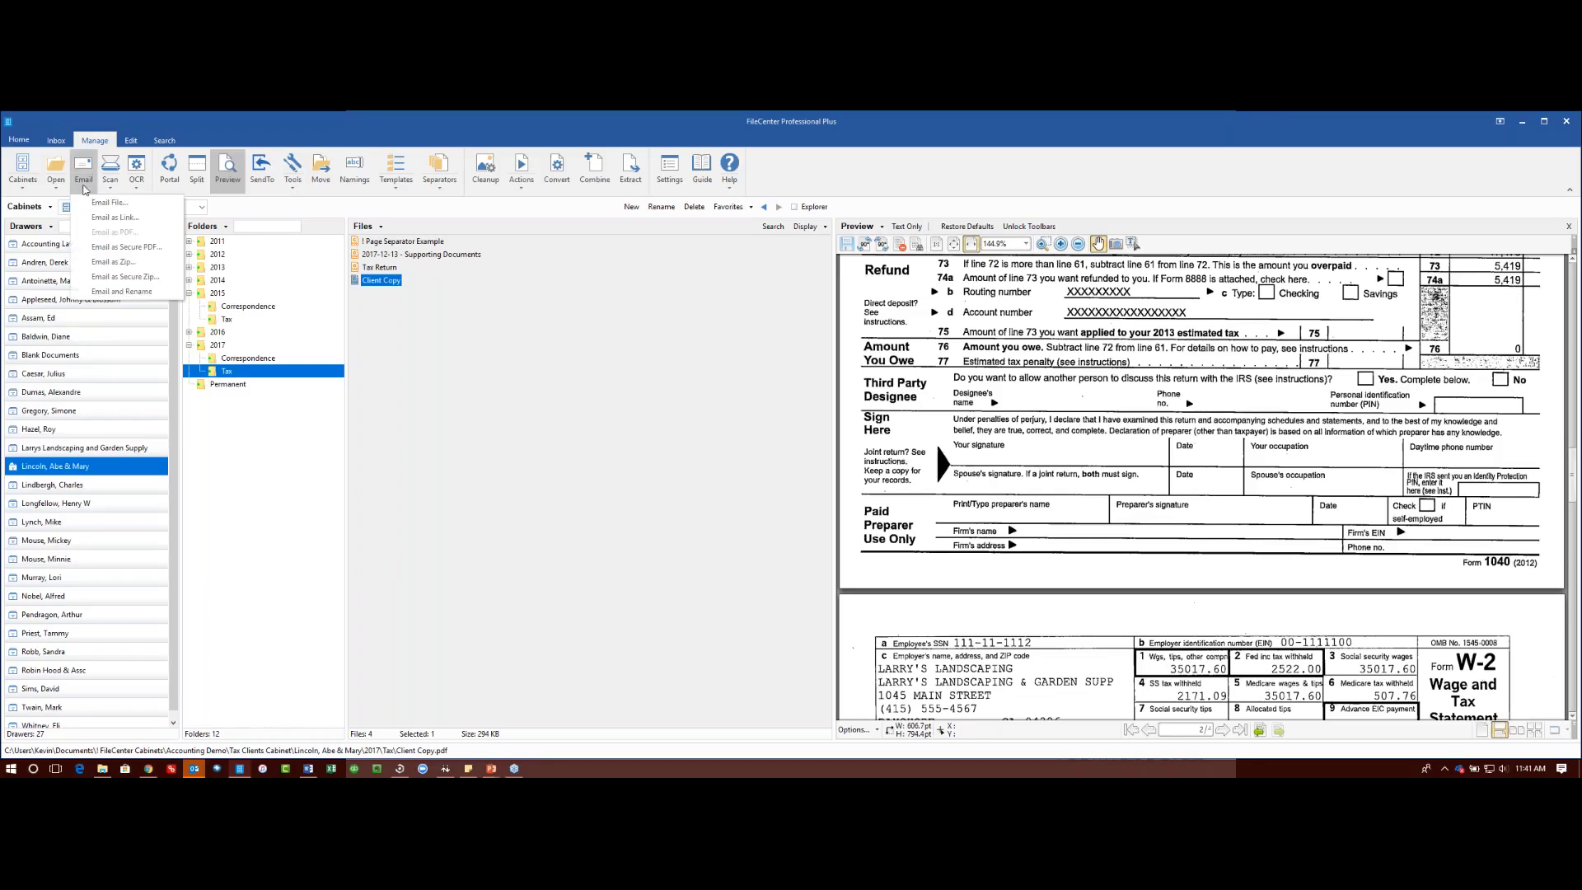
click(98, 247)
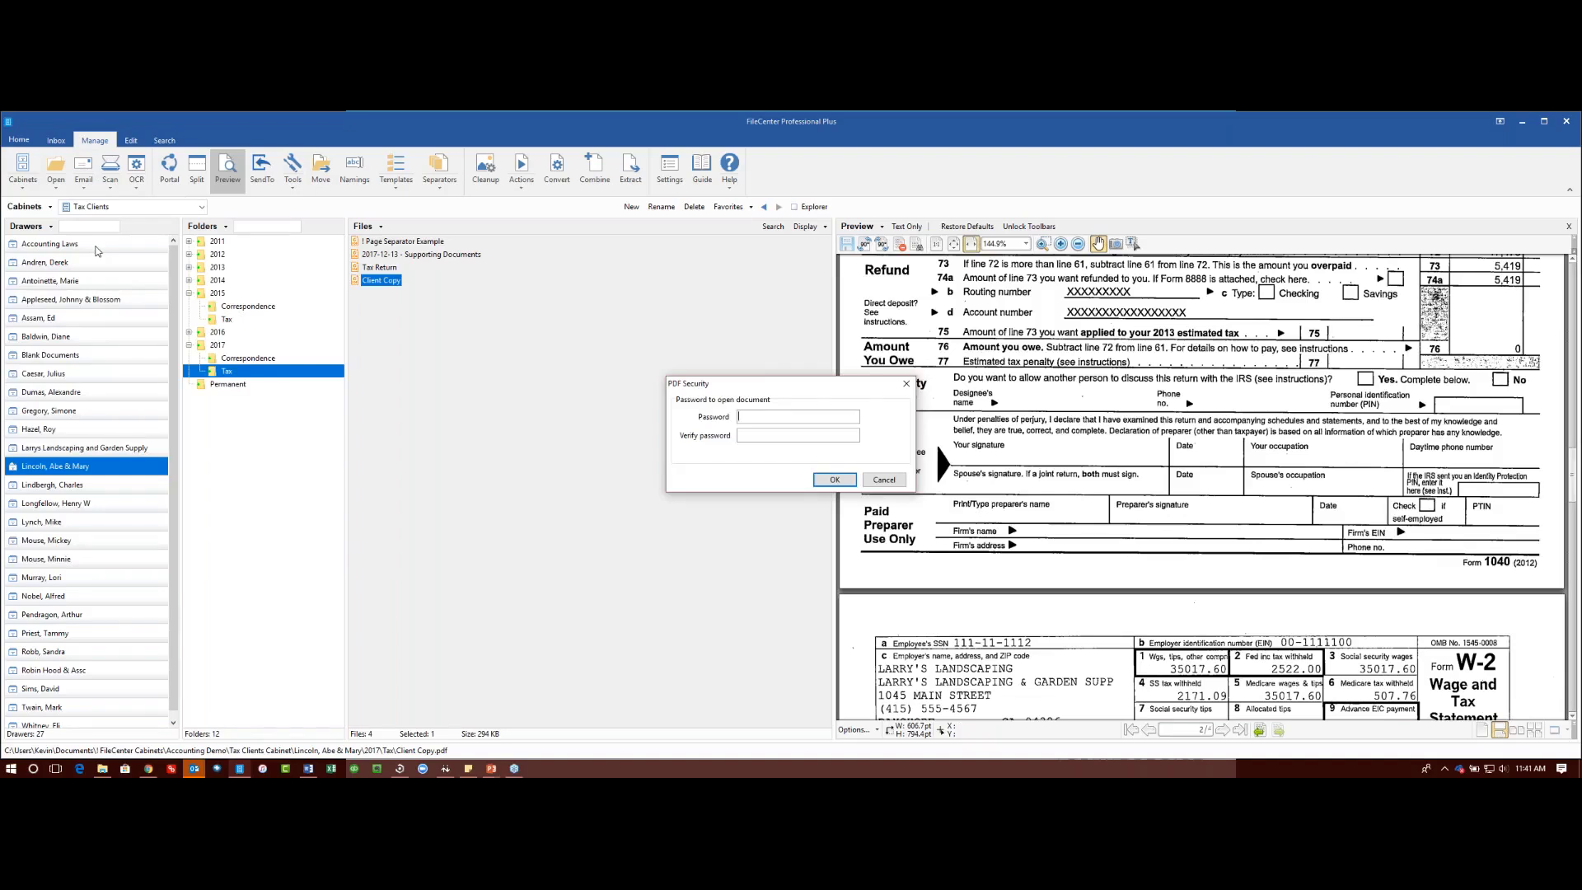
text(••)
key(Tab)
text(•••)
key(Return)
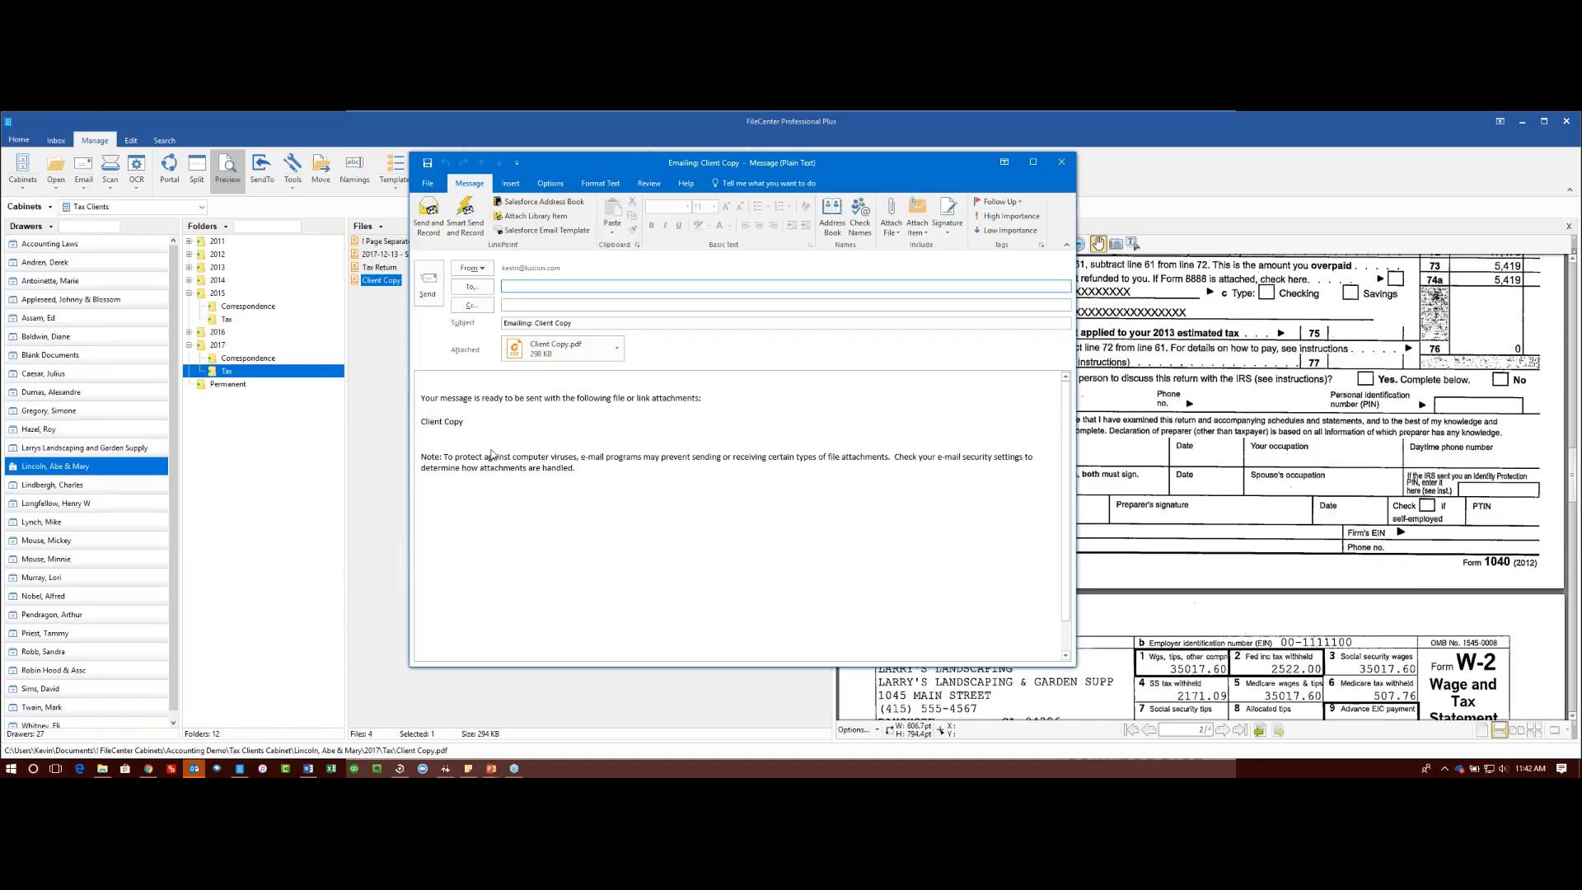
Step: Check that the attached Client Copy PDF asks for a password, and close the PDF reader and the unsent email
click(539, 353)
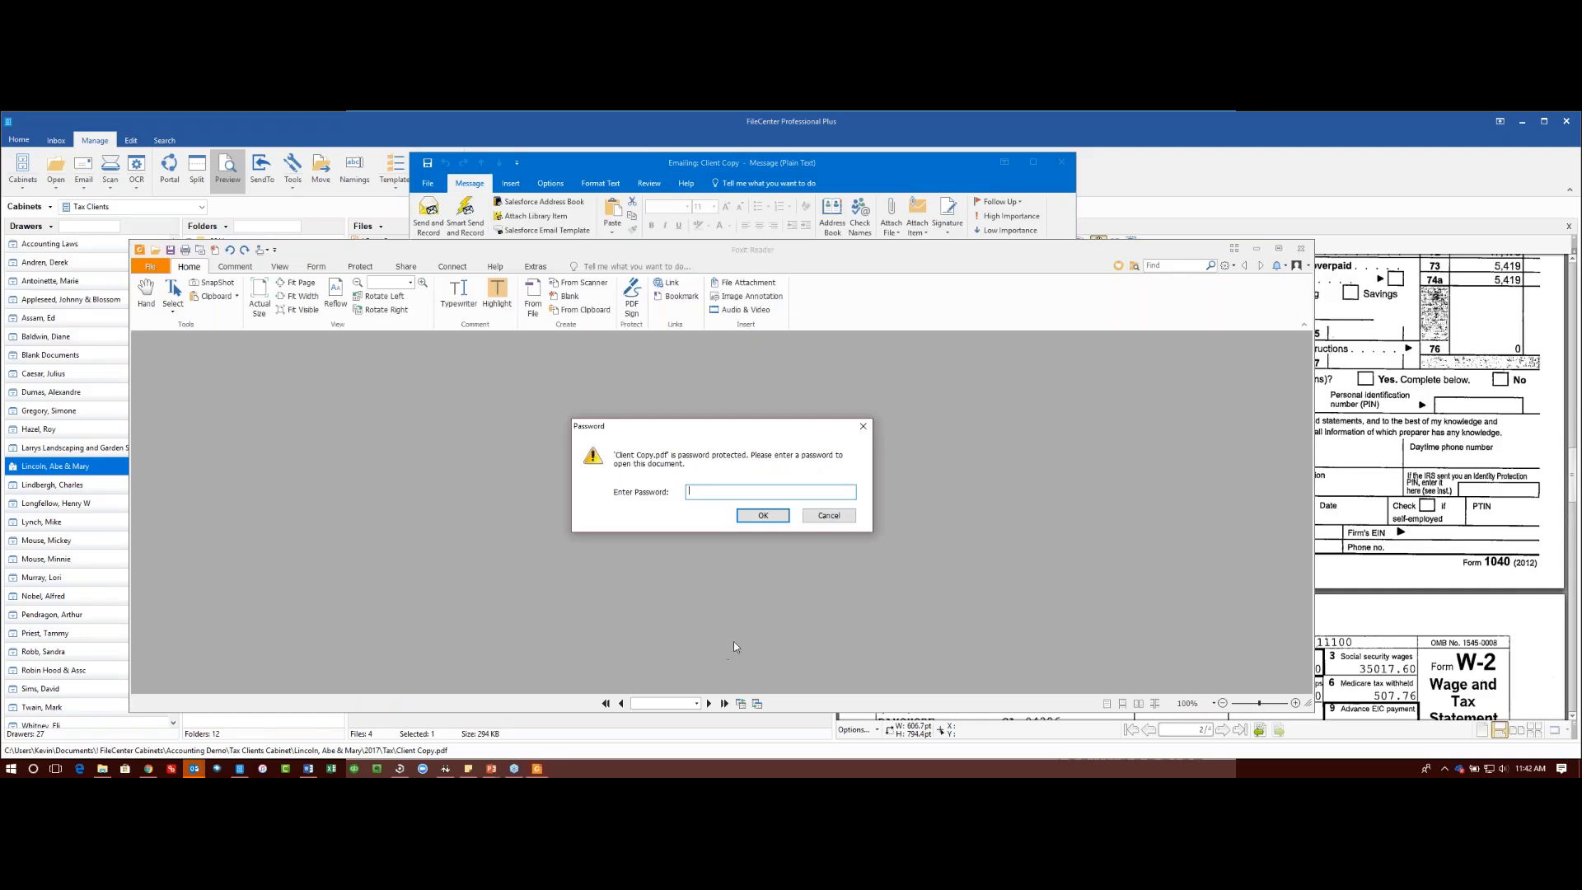
click(827, 516)
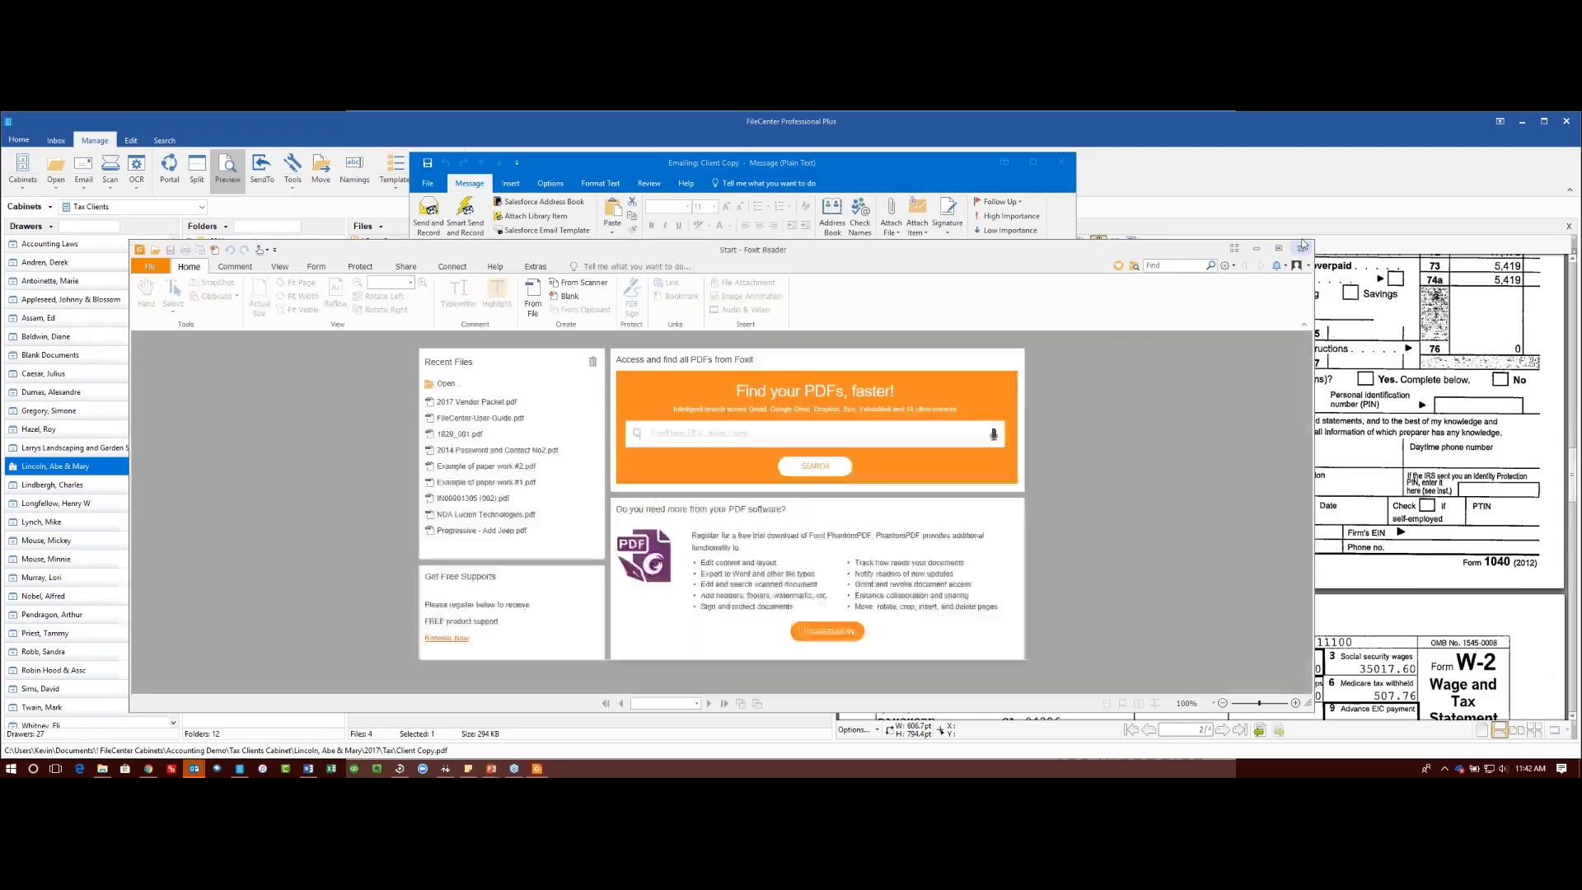
click(1303, 248)
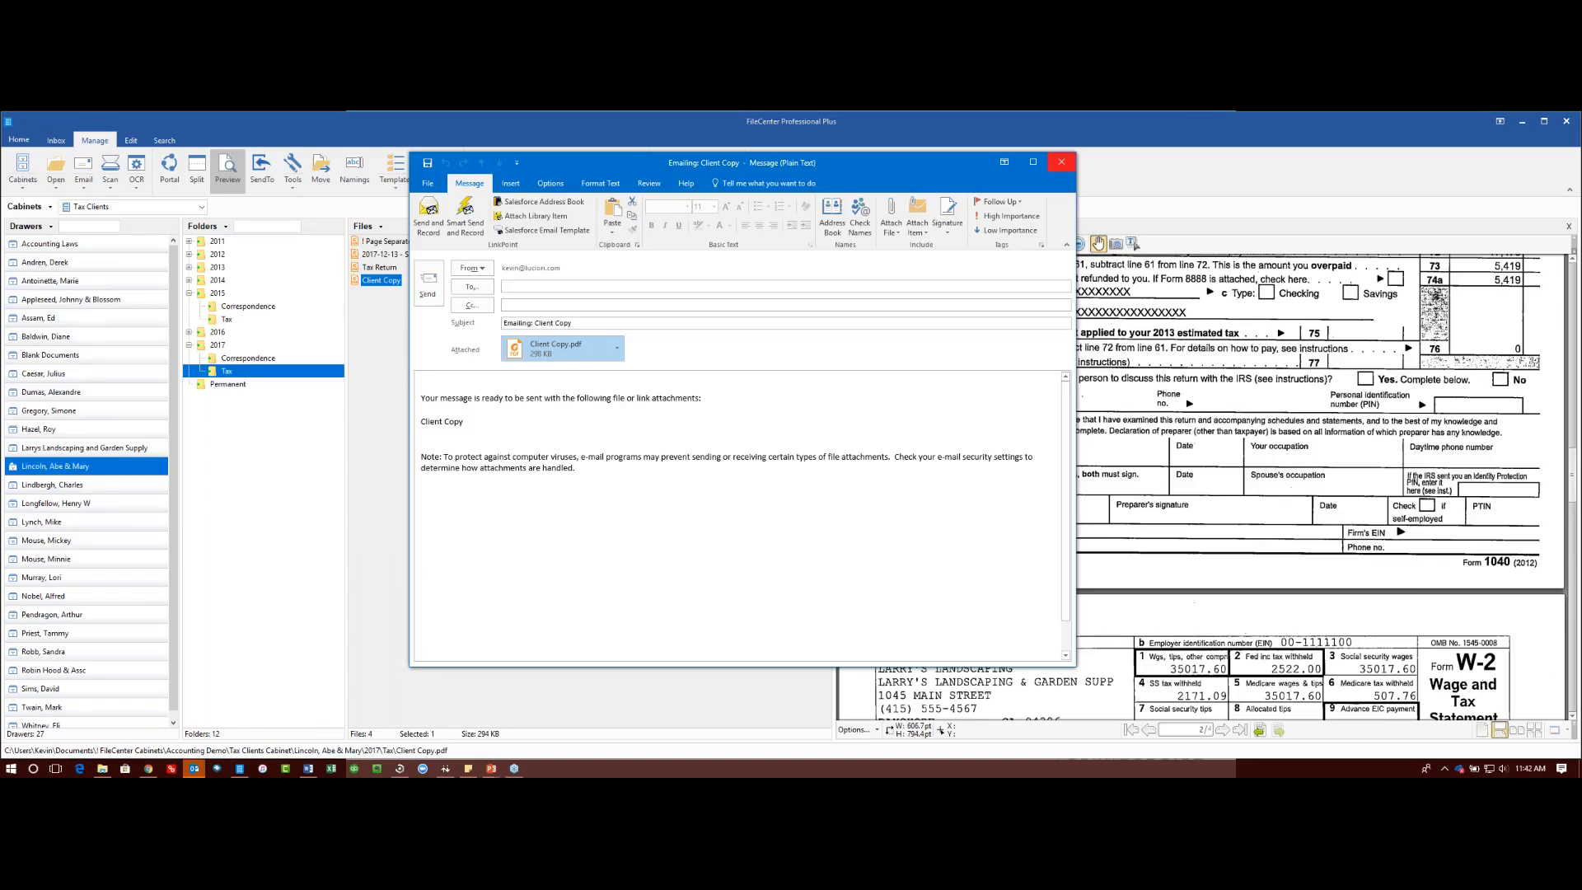
click(1062, 163)
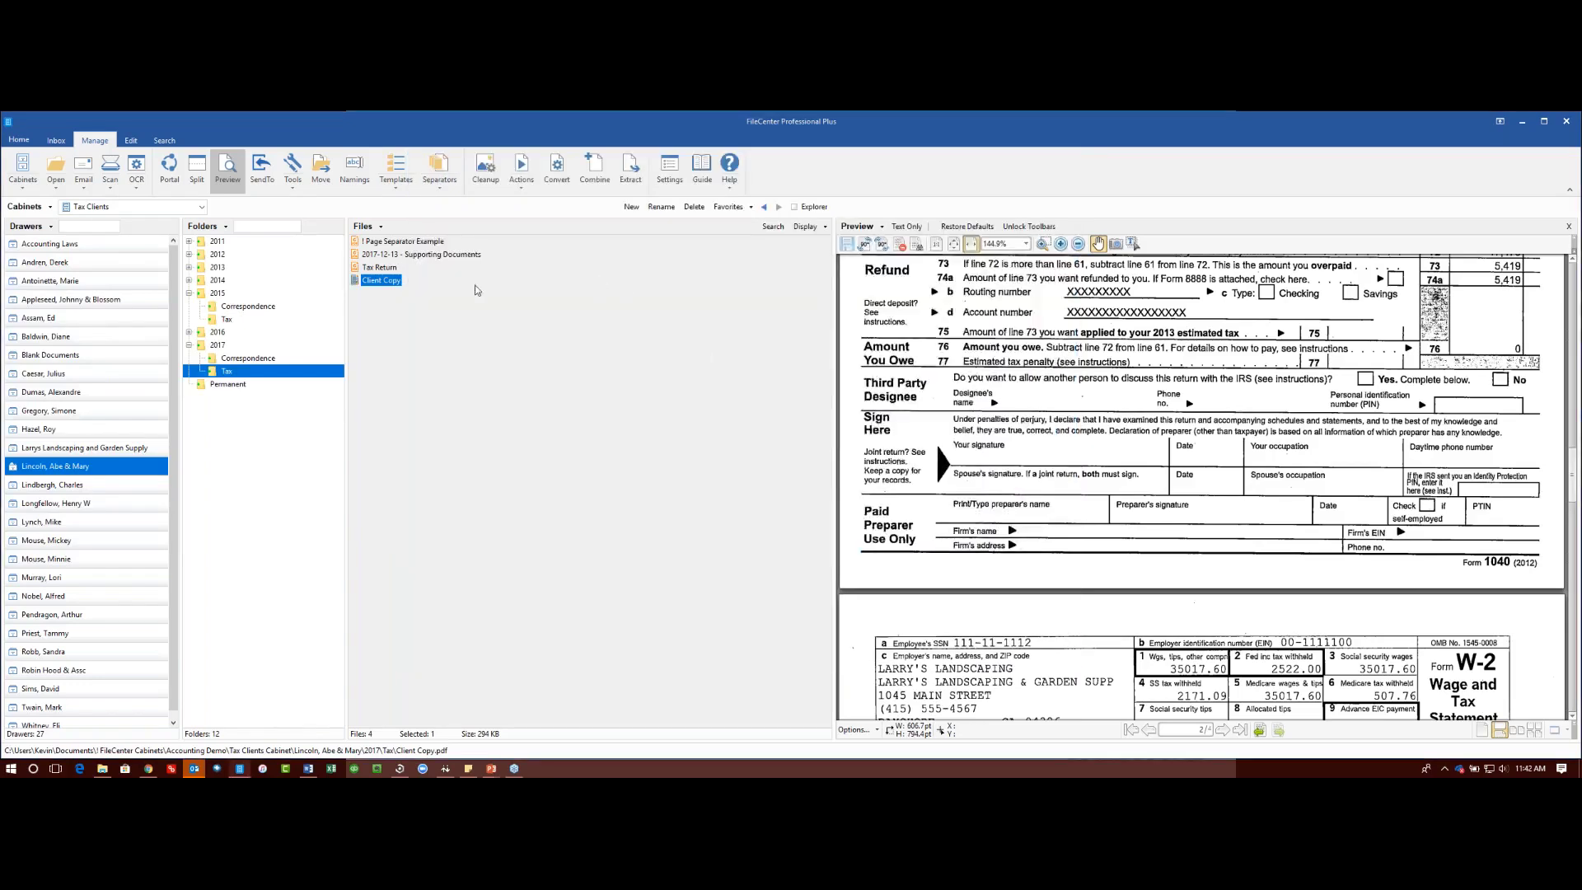
Step: Set up combining all four PDFs in the 2017 Tax folder, with Tax Return first and each file bookmarked
click(394, 269)
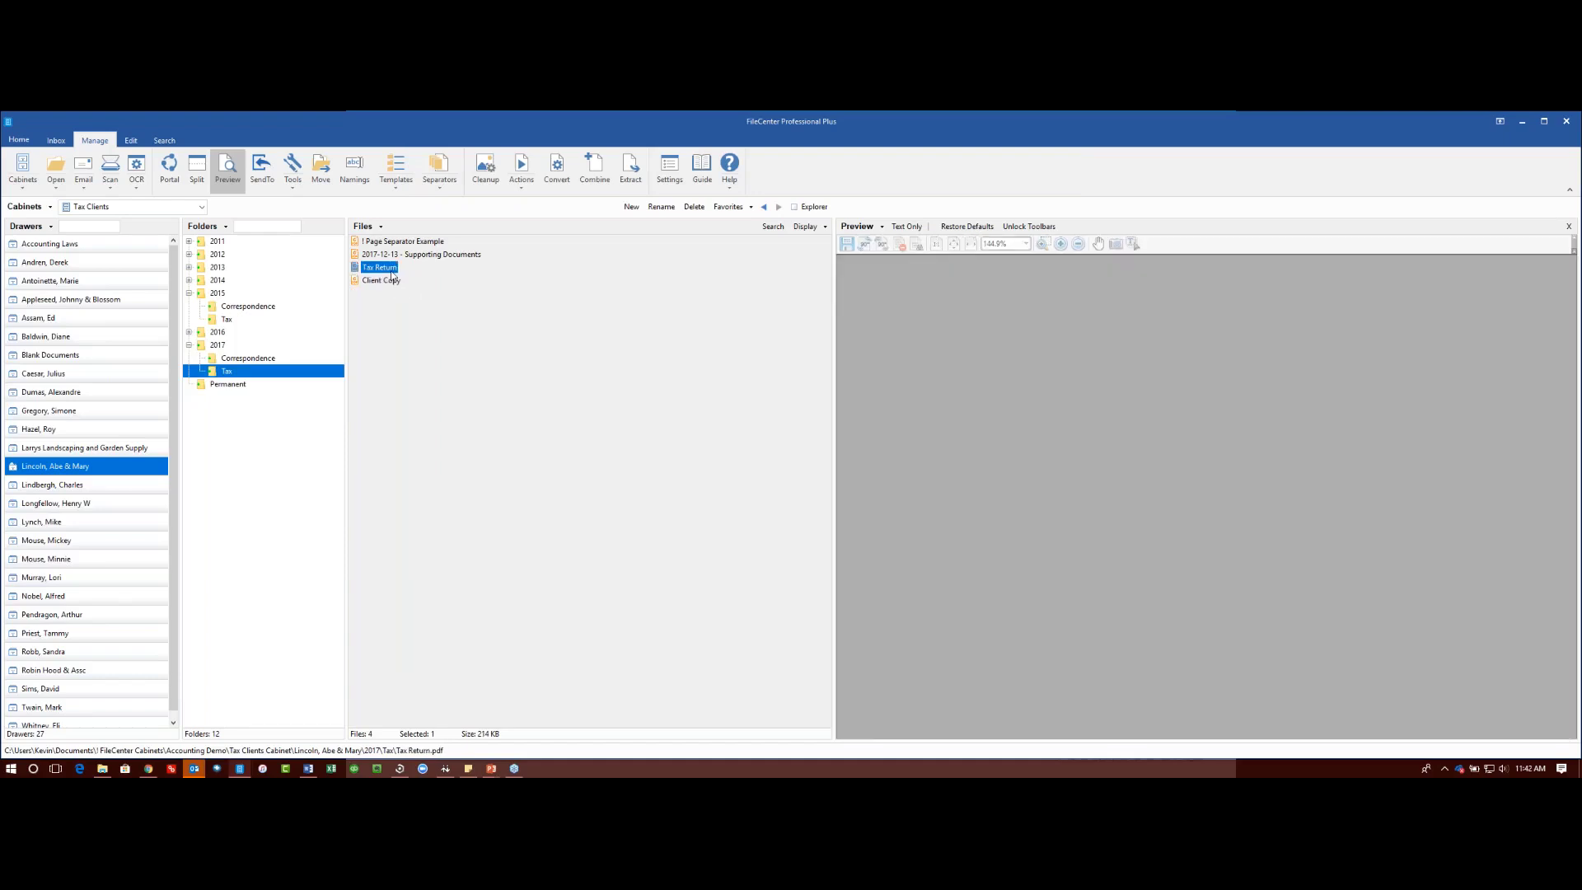
ctrl+click(423, 255)
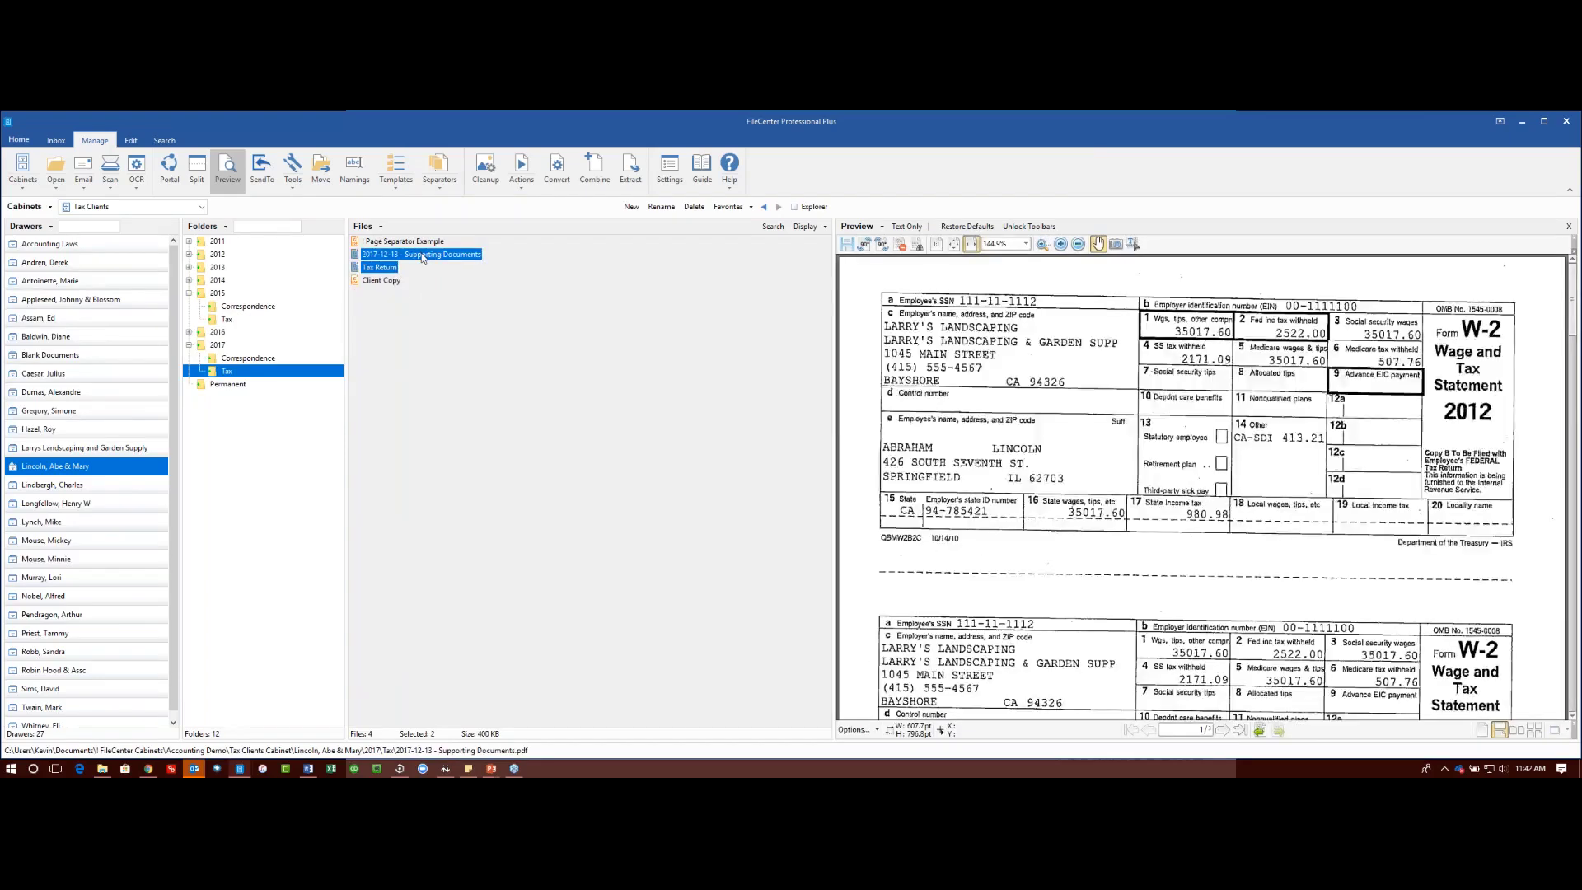
ctrl+click(394, 282)
ctrl+click(396, 244)
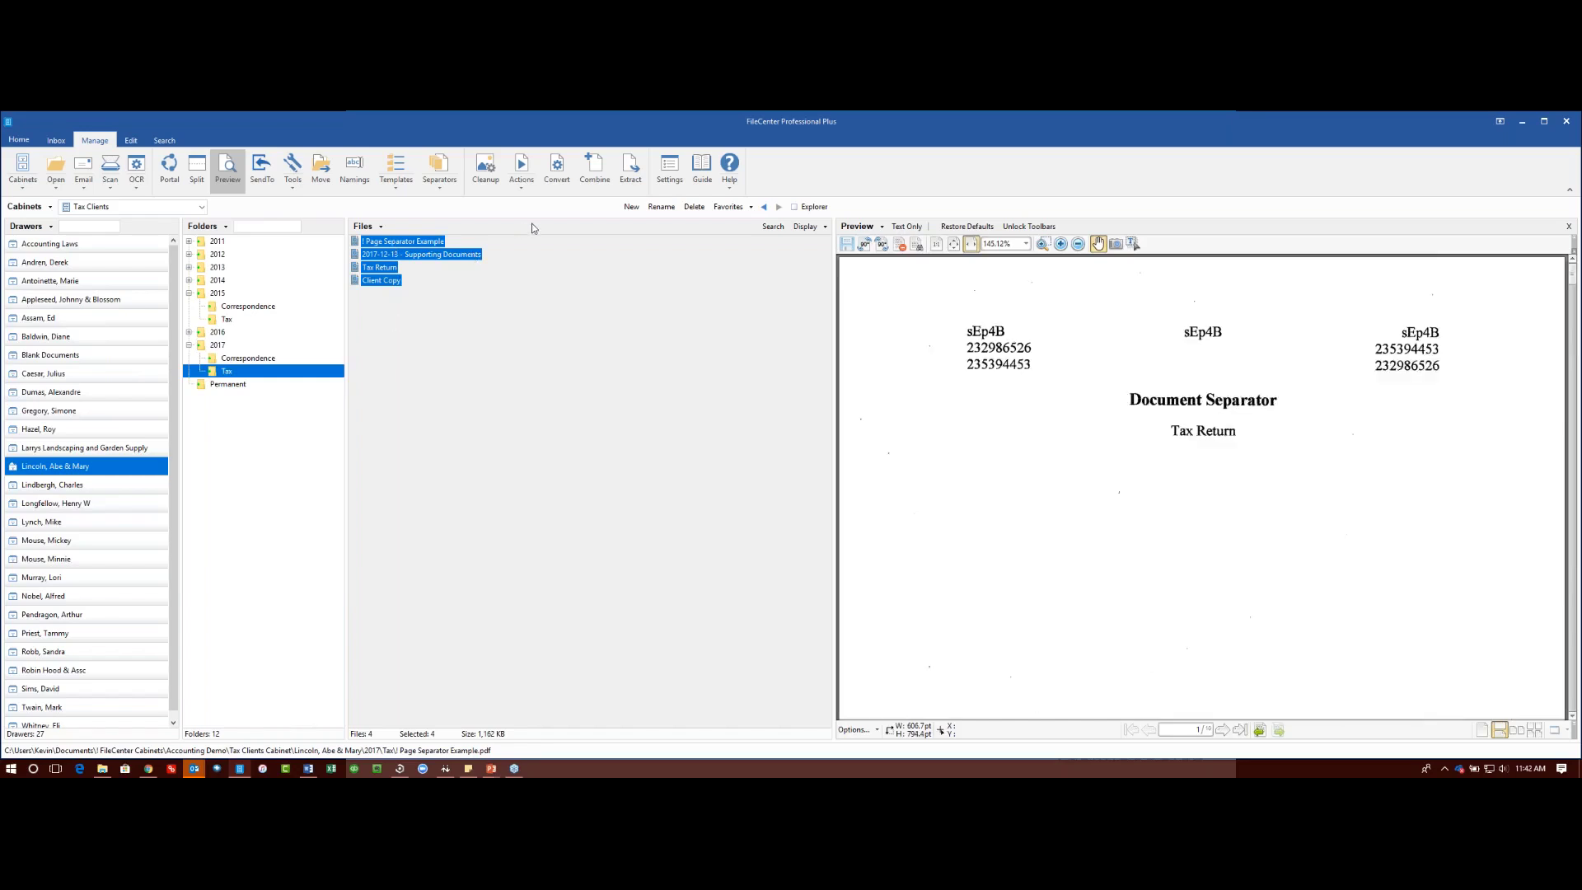
click(594, 170)
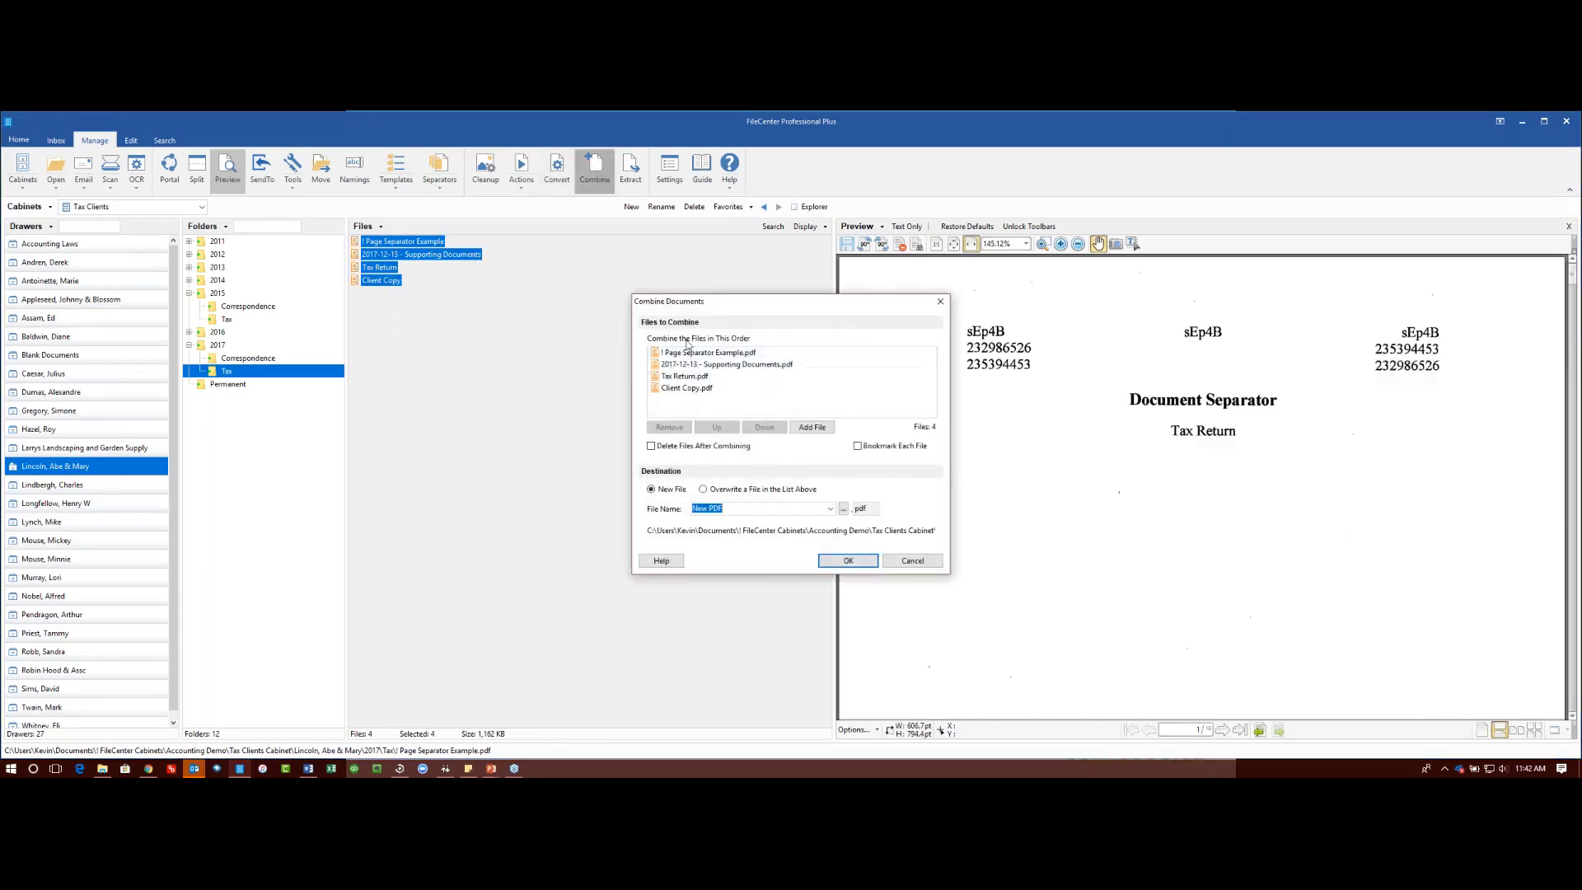
click(687, 365)
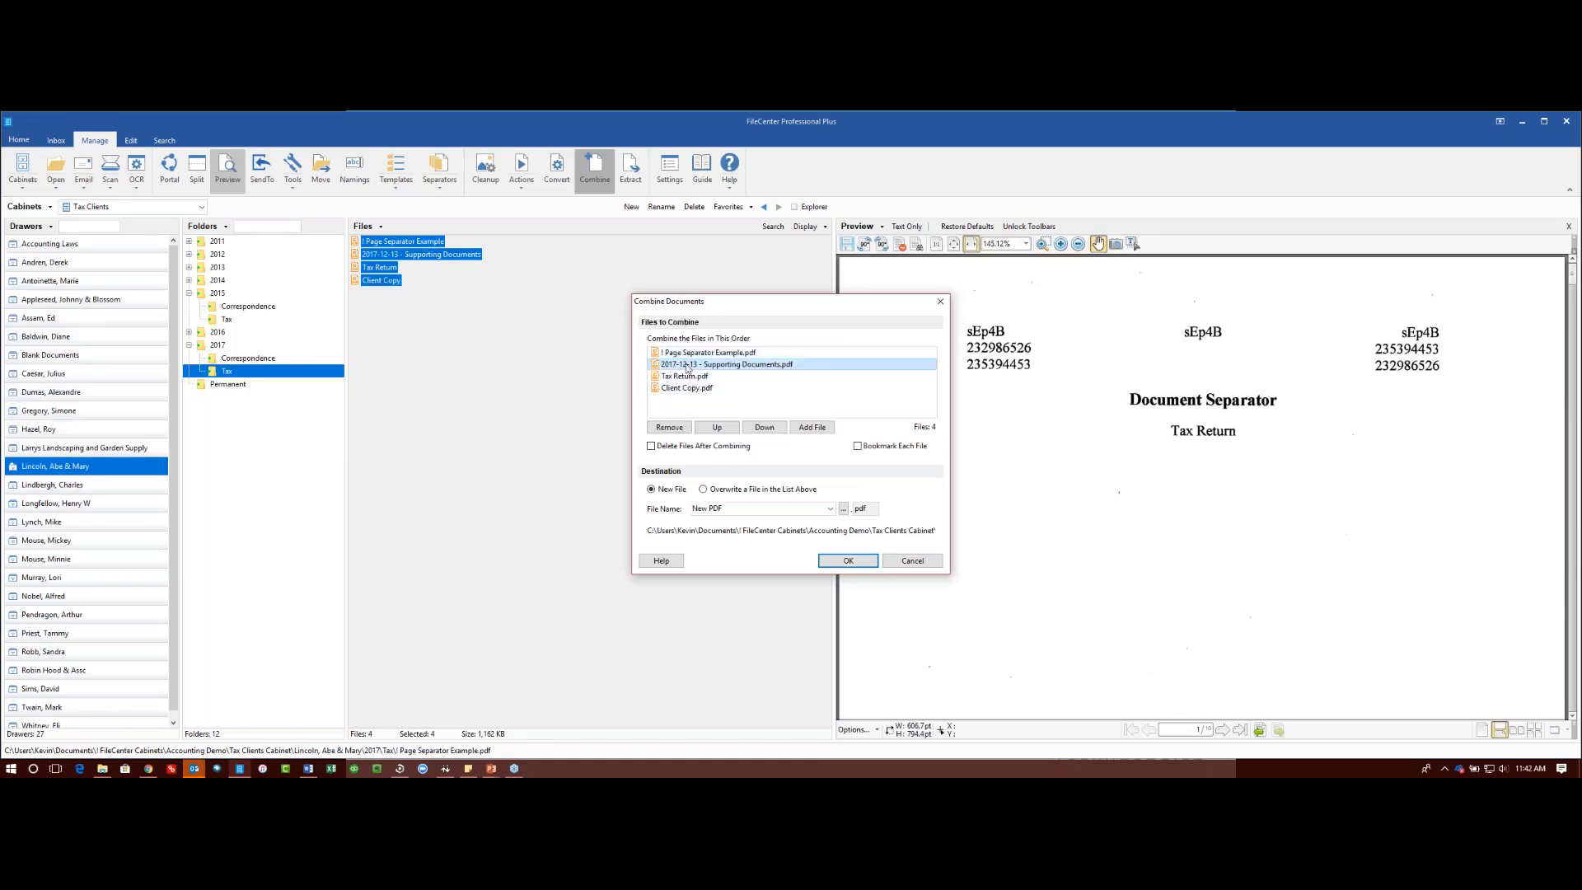
click(686, 377)
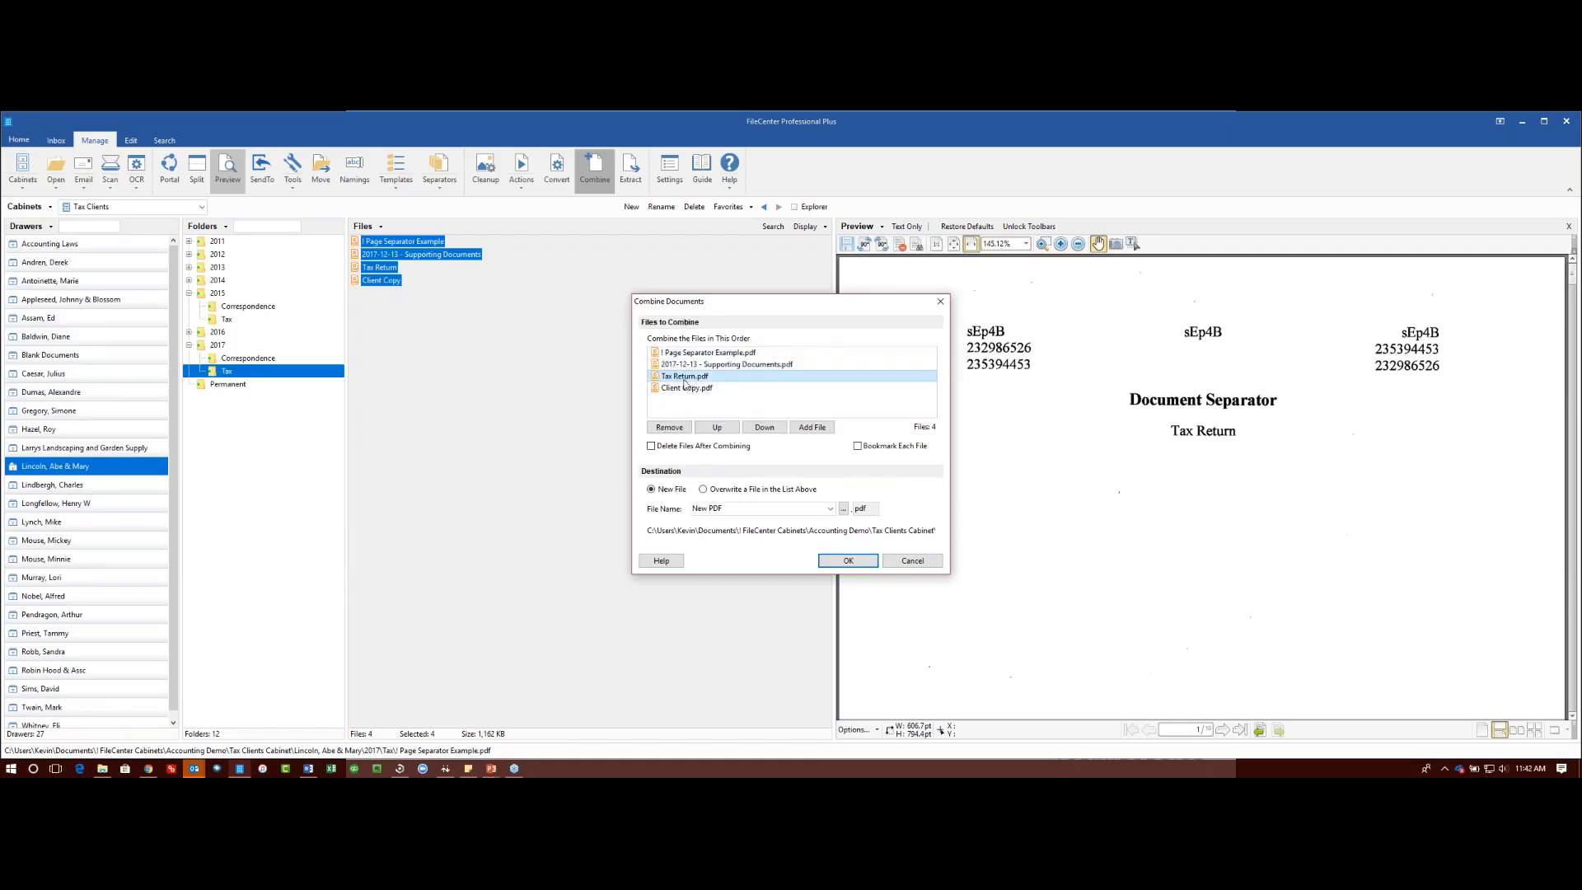
click(715, 428)
click(716, 429)
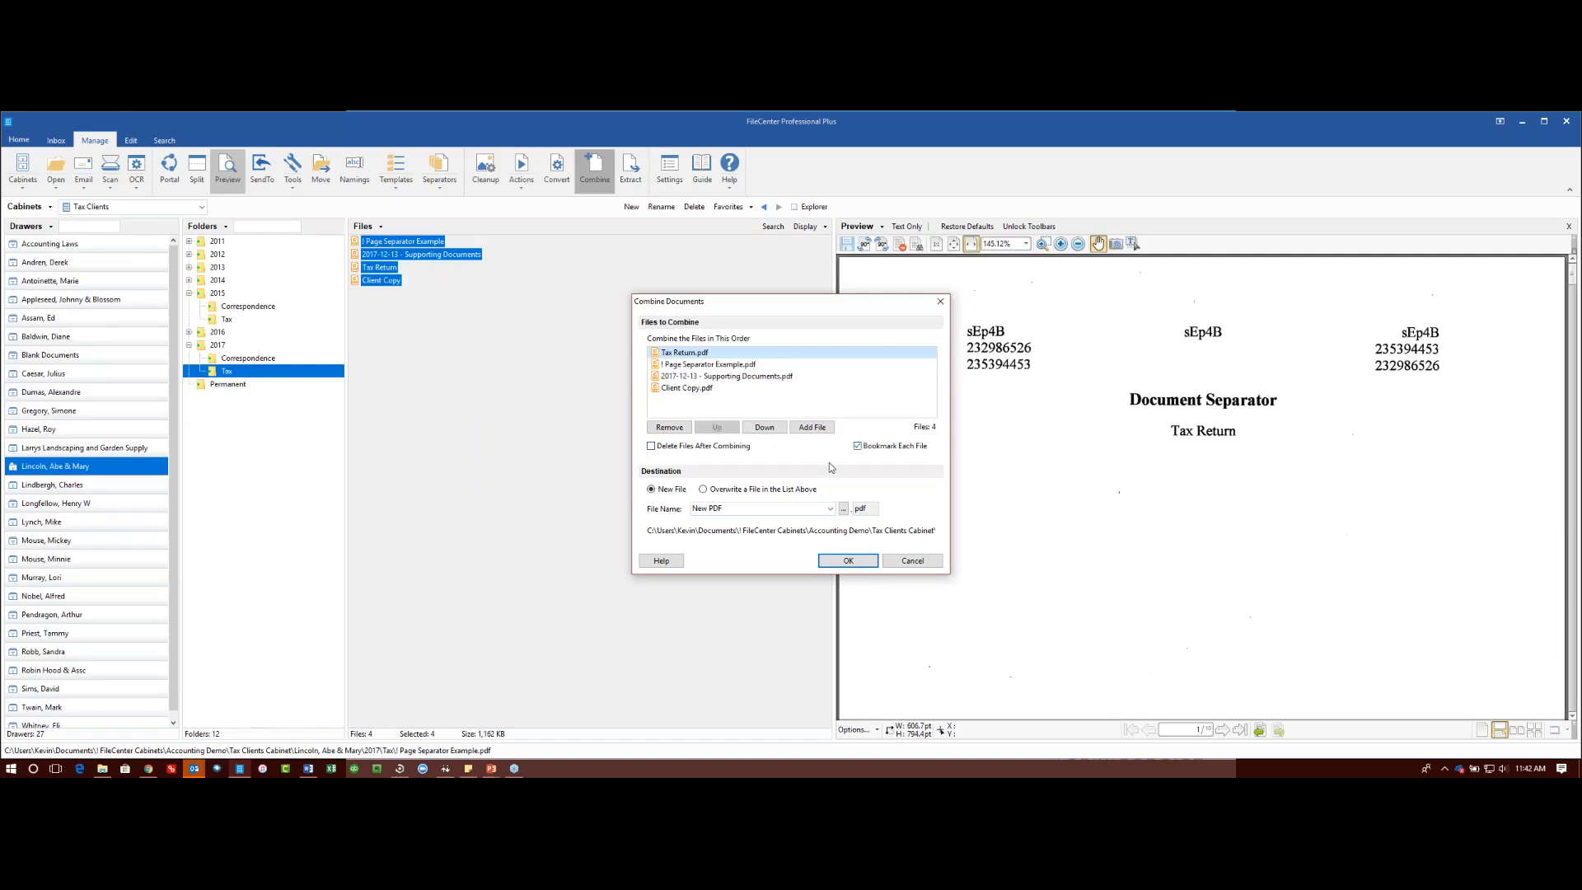
Step: Create the combined PDF as Customer Copy, show its bookmarks, and choose the Client Copy bookmark
click(752, 509)
text(Customer Copy)
key(Return)
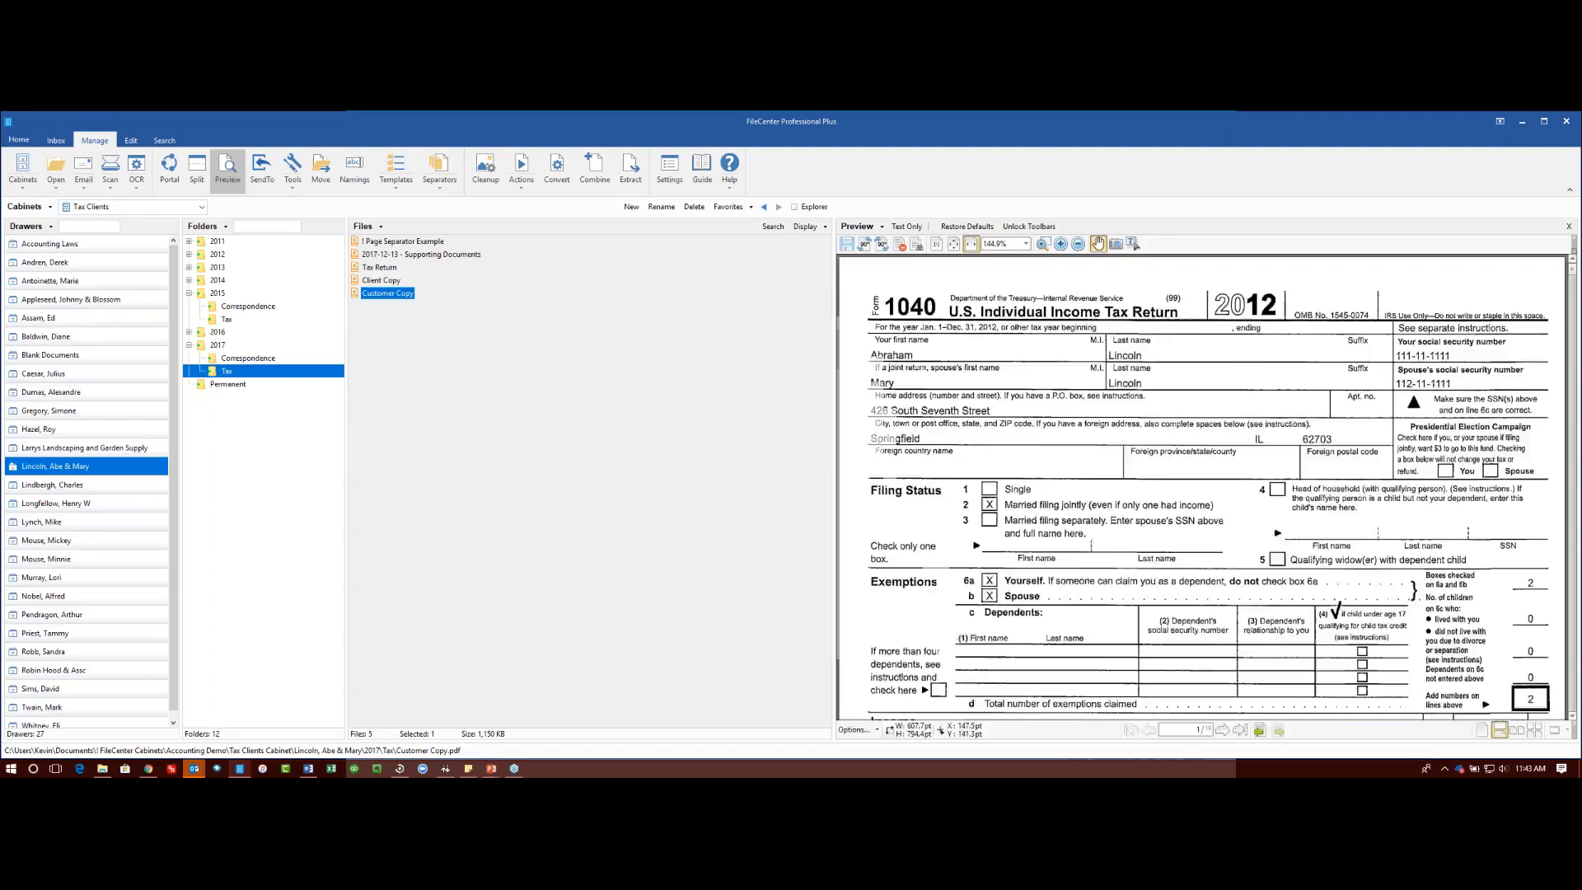
click(838, 445)
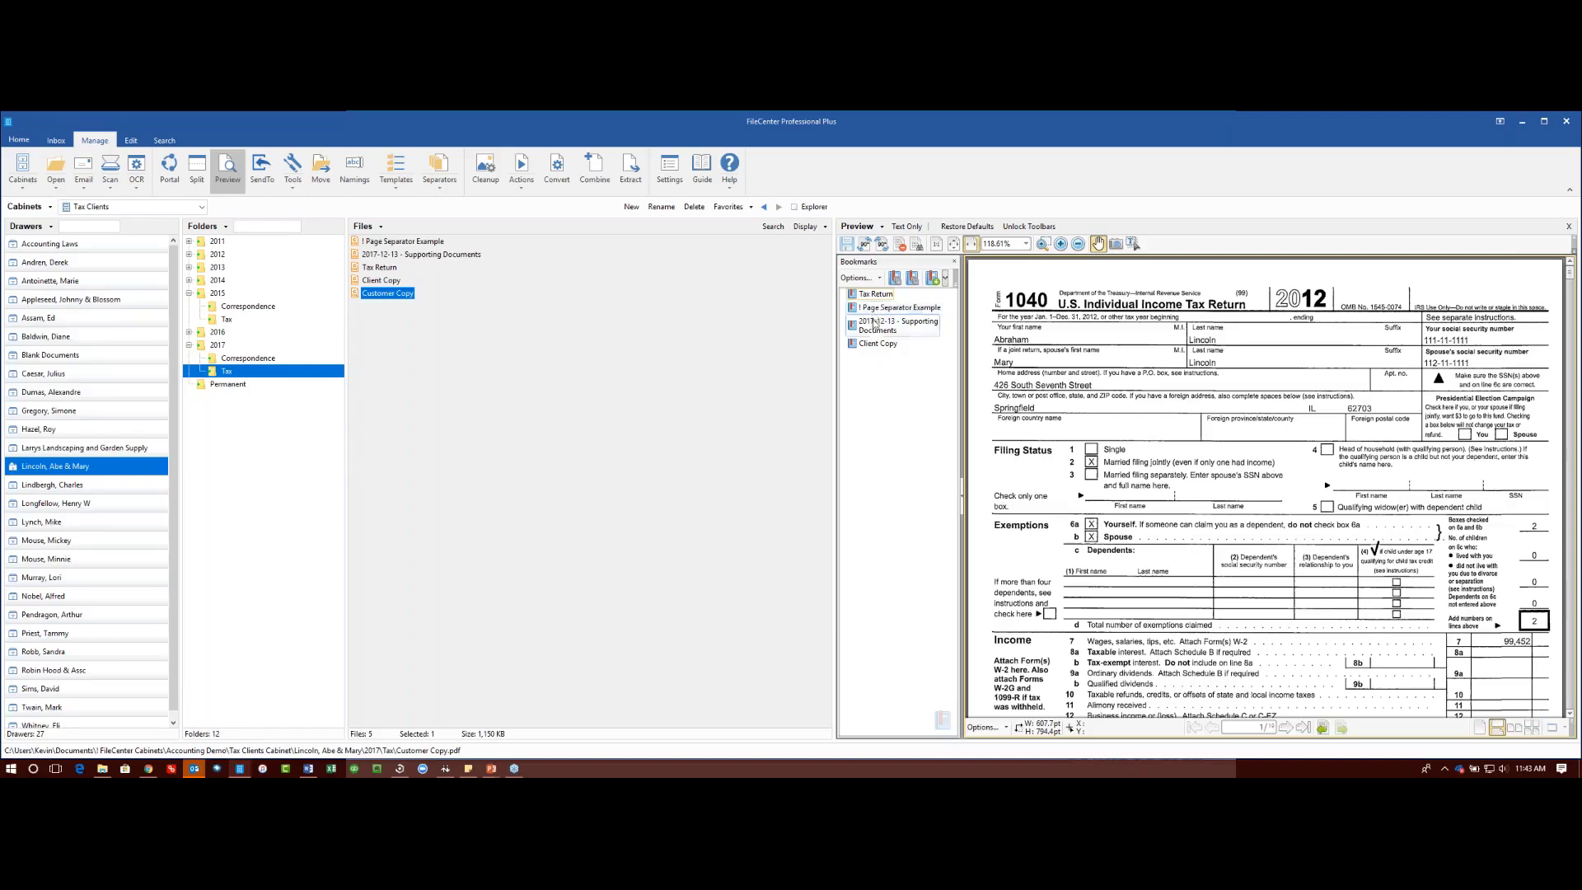
click(878, 350)
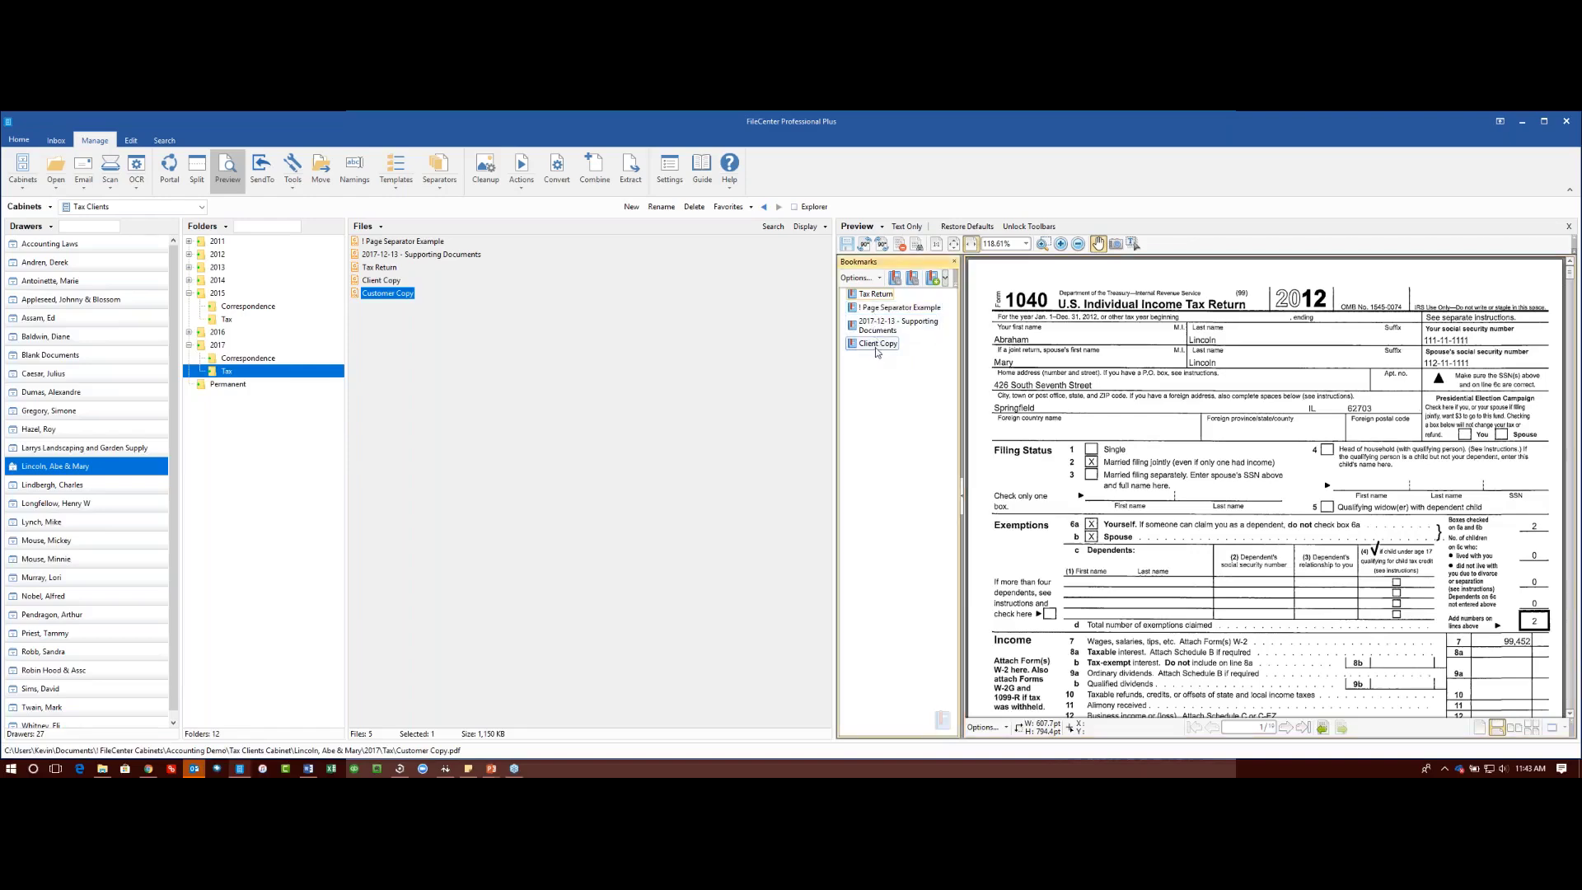
Step: Return to the Tax Return bookmark, and review the PDF conversion options for the Bank Statement Word file in the 2015 Tax folder
click(876, 295)
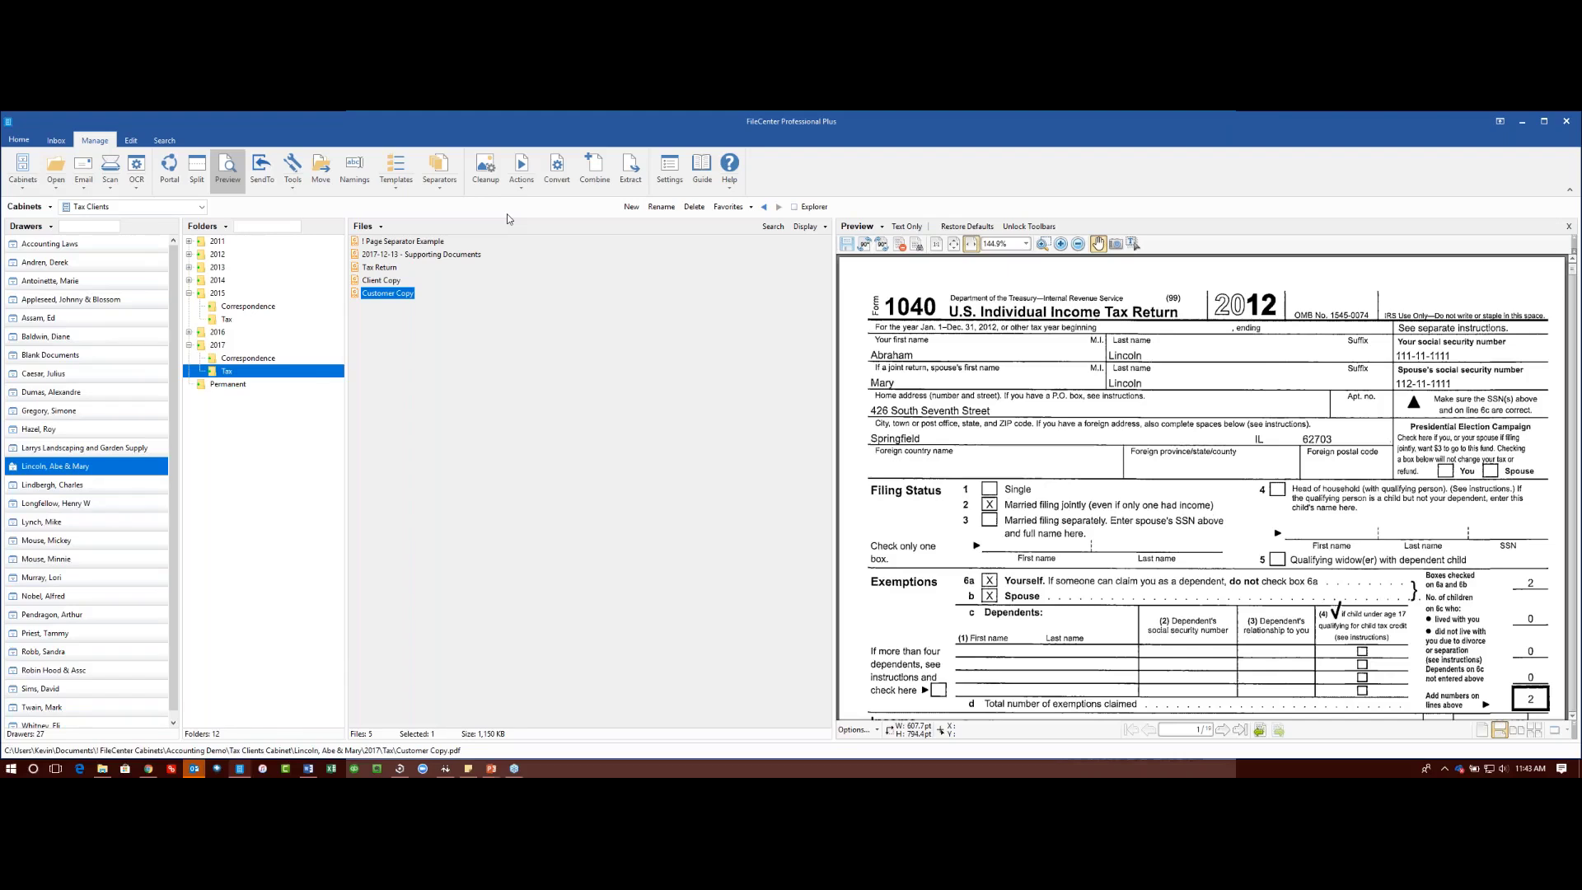
click(226, 319)
click(391, 242)
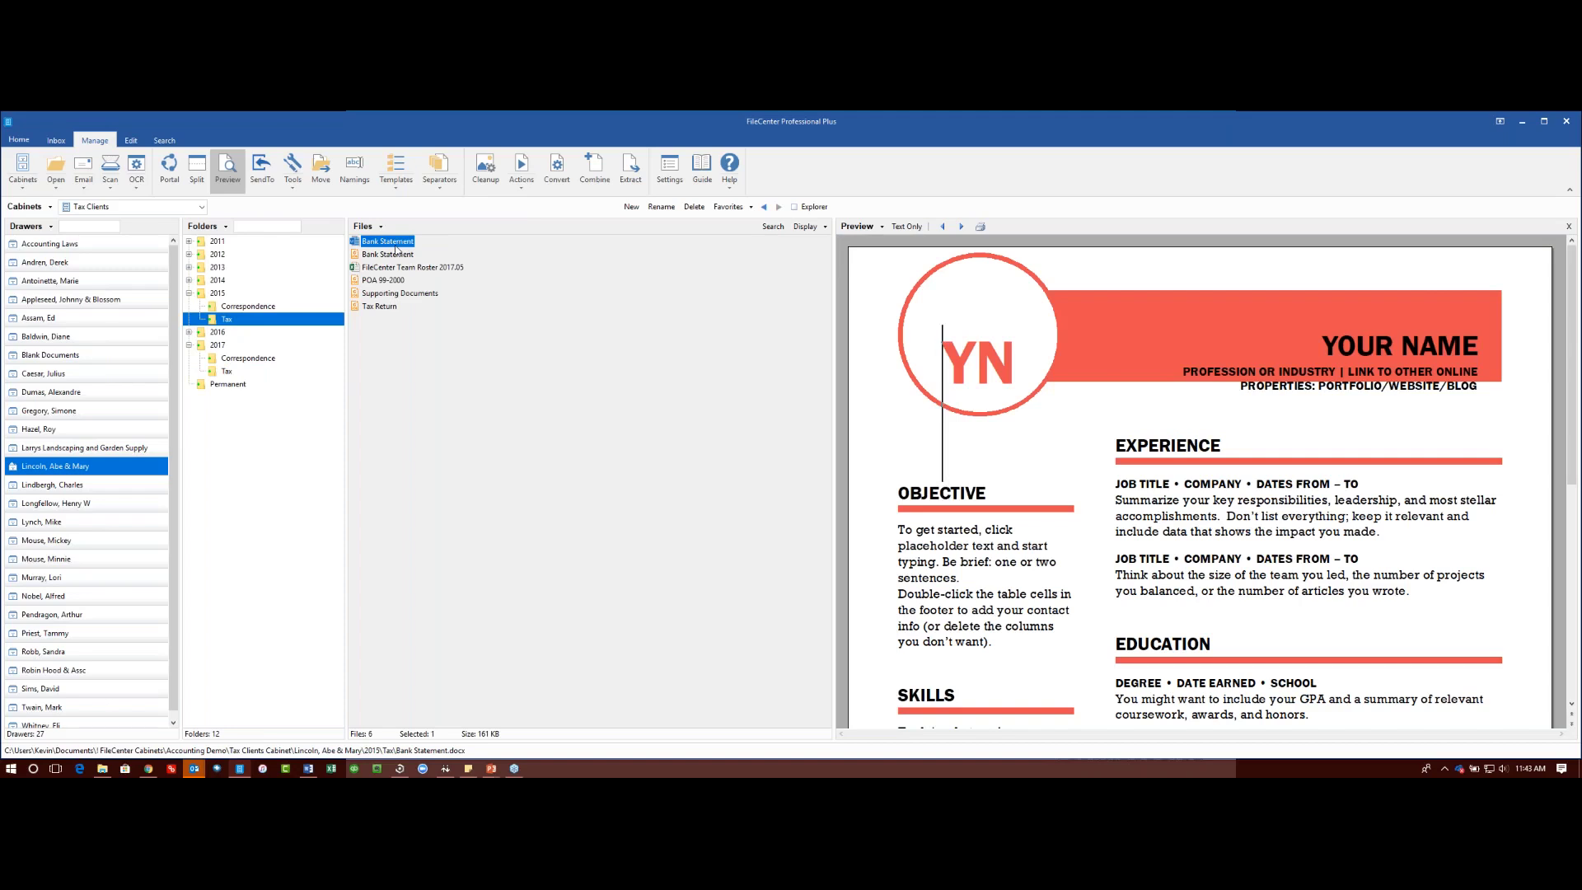
click(555, 183)
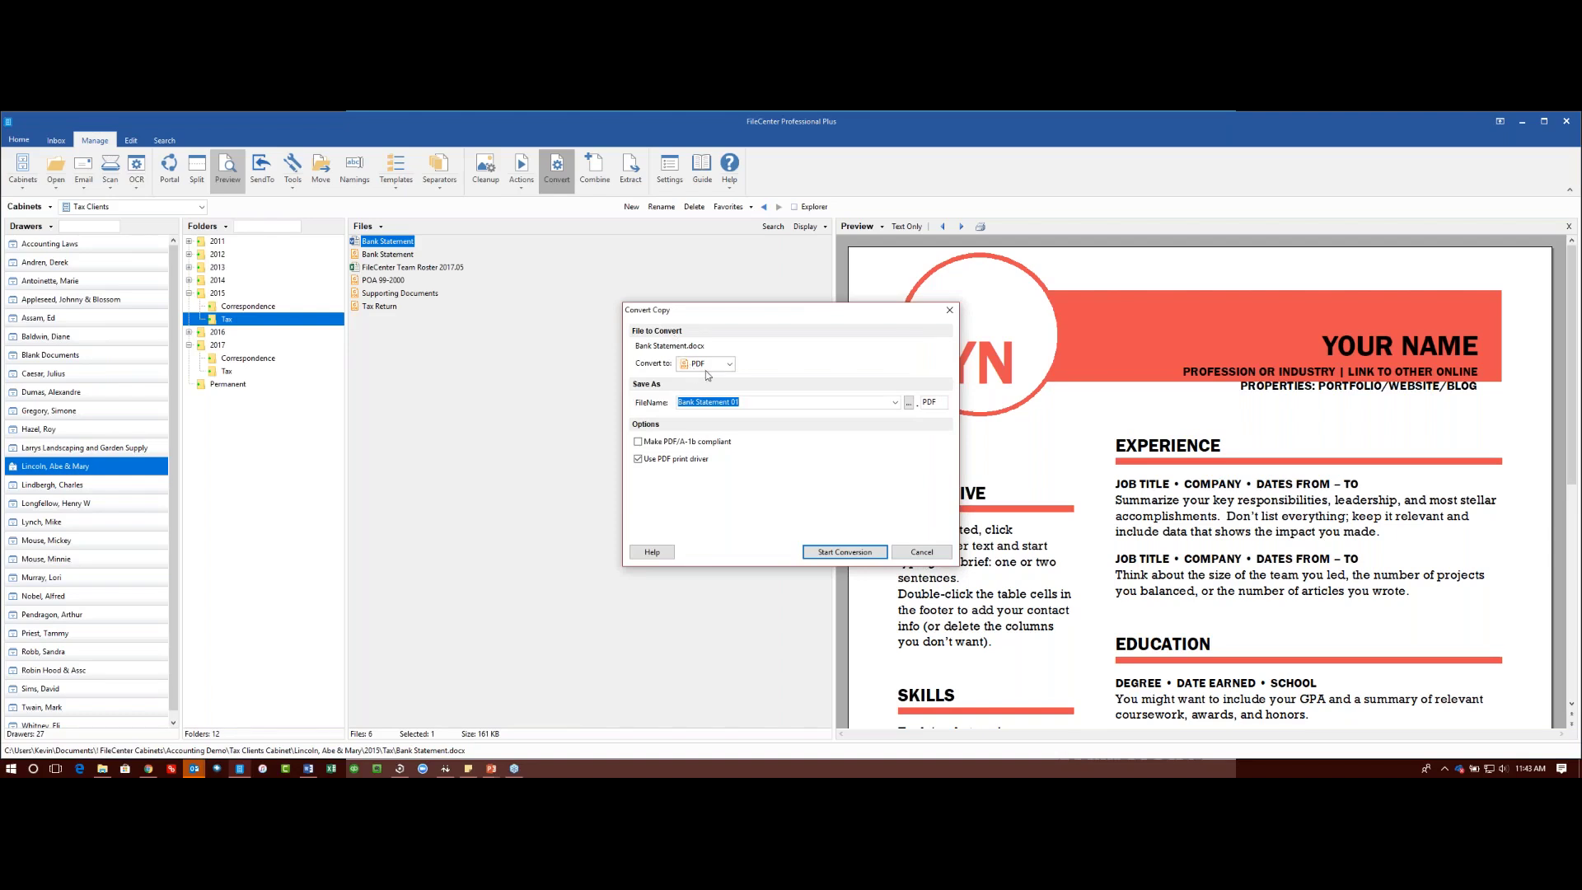
click(906, 549)
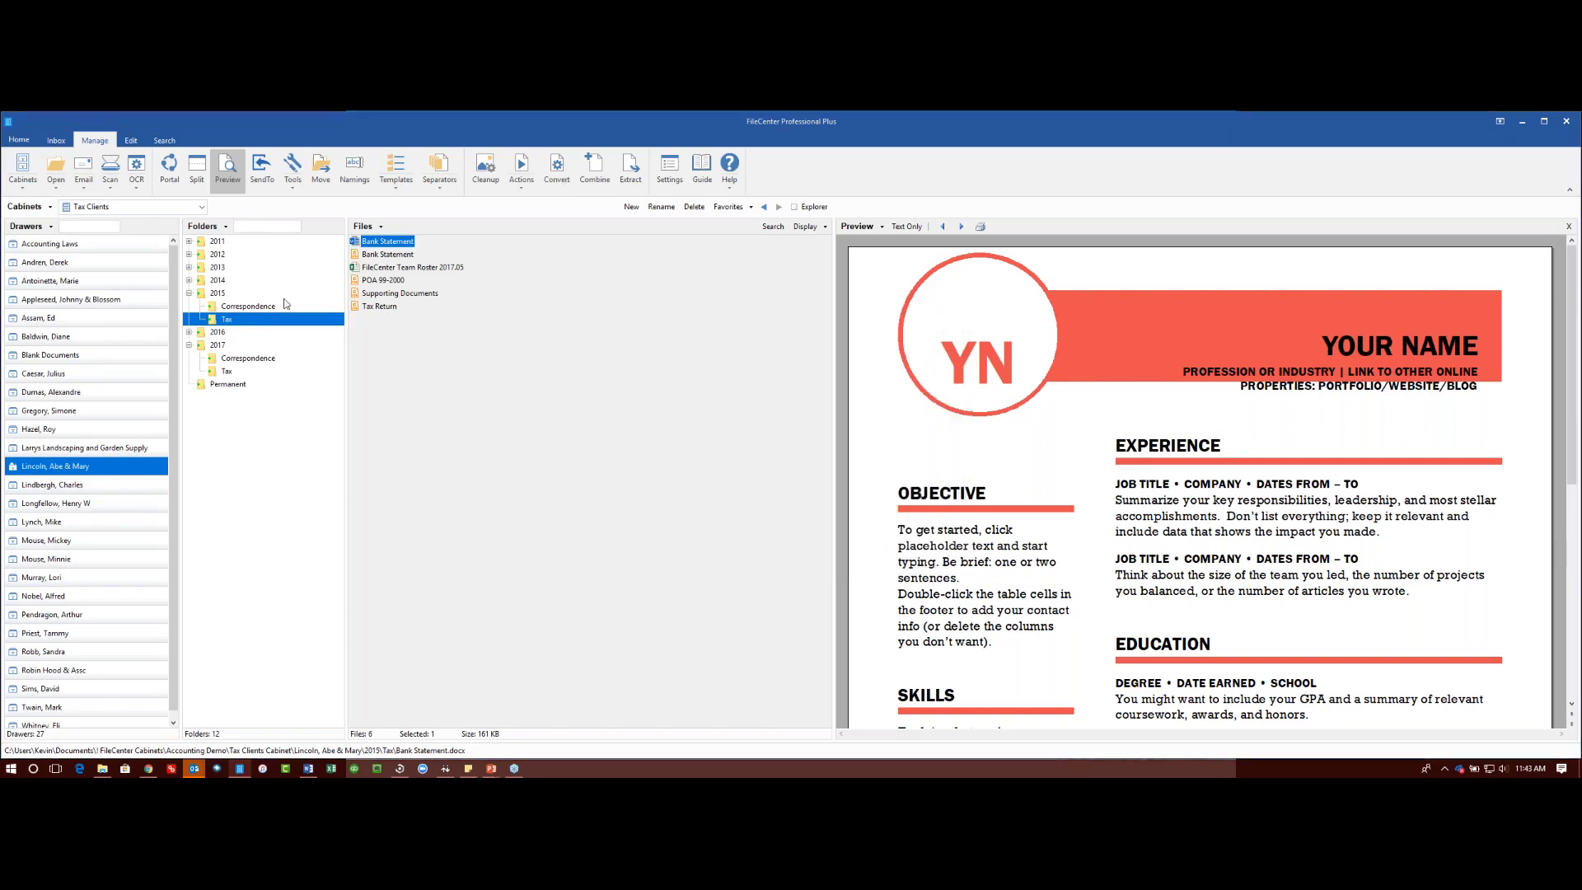
Step: Switch to the Clients cabinet and preview the Drivers List PDF in the ! Demo Data drawer's Formatted Output folder
click(117, 207)
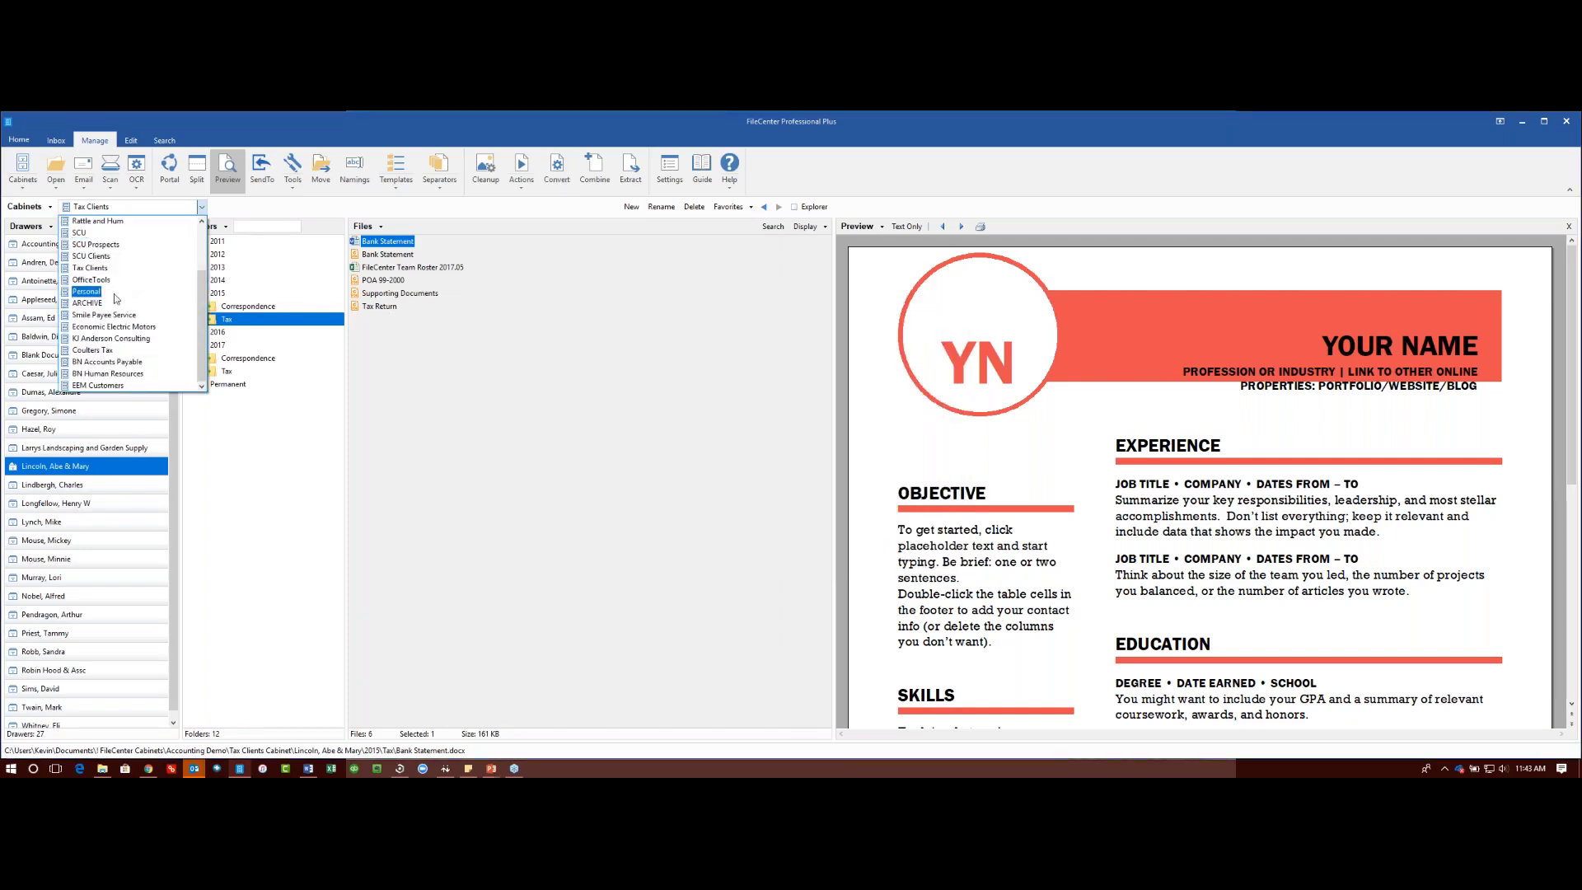
scroll(103, 289, up, 2)
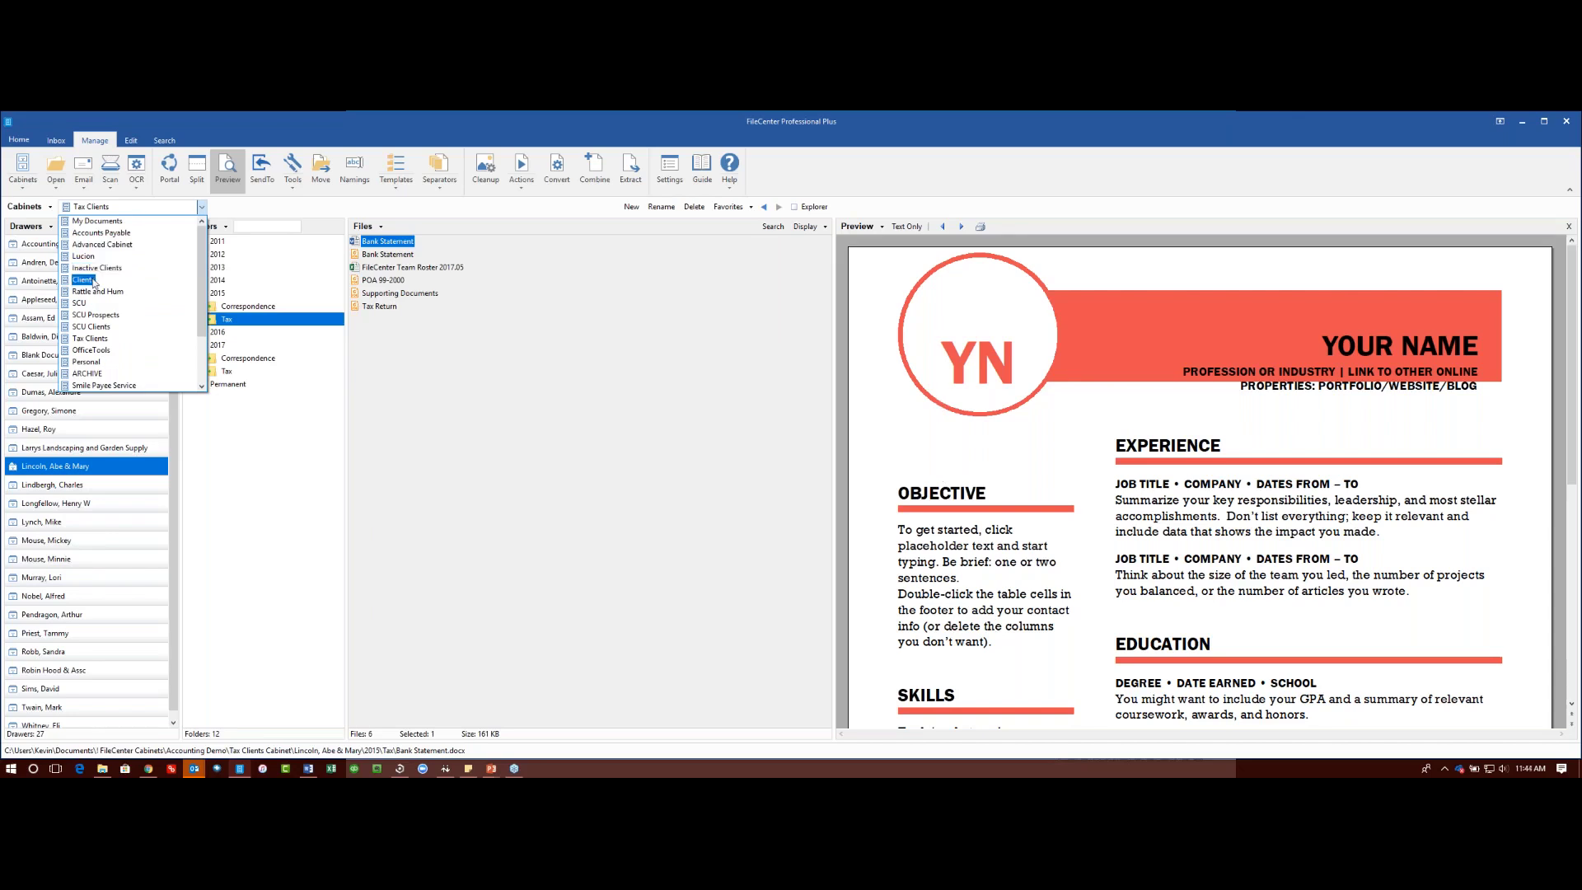
click(83, 280)
click(46, 281)
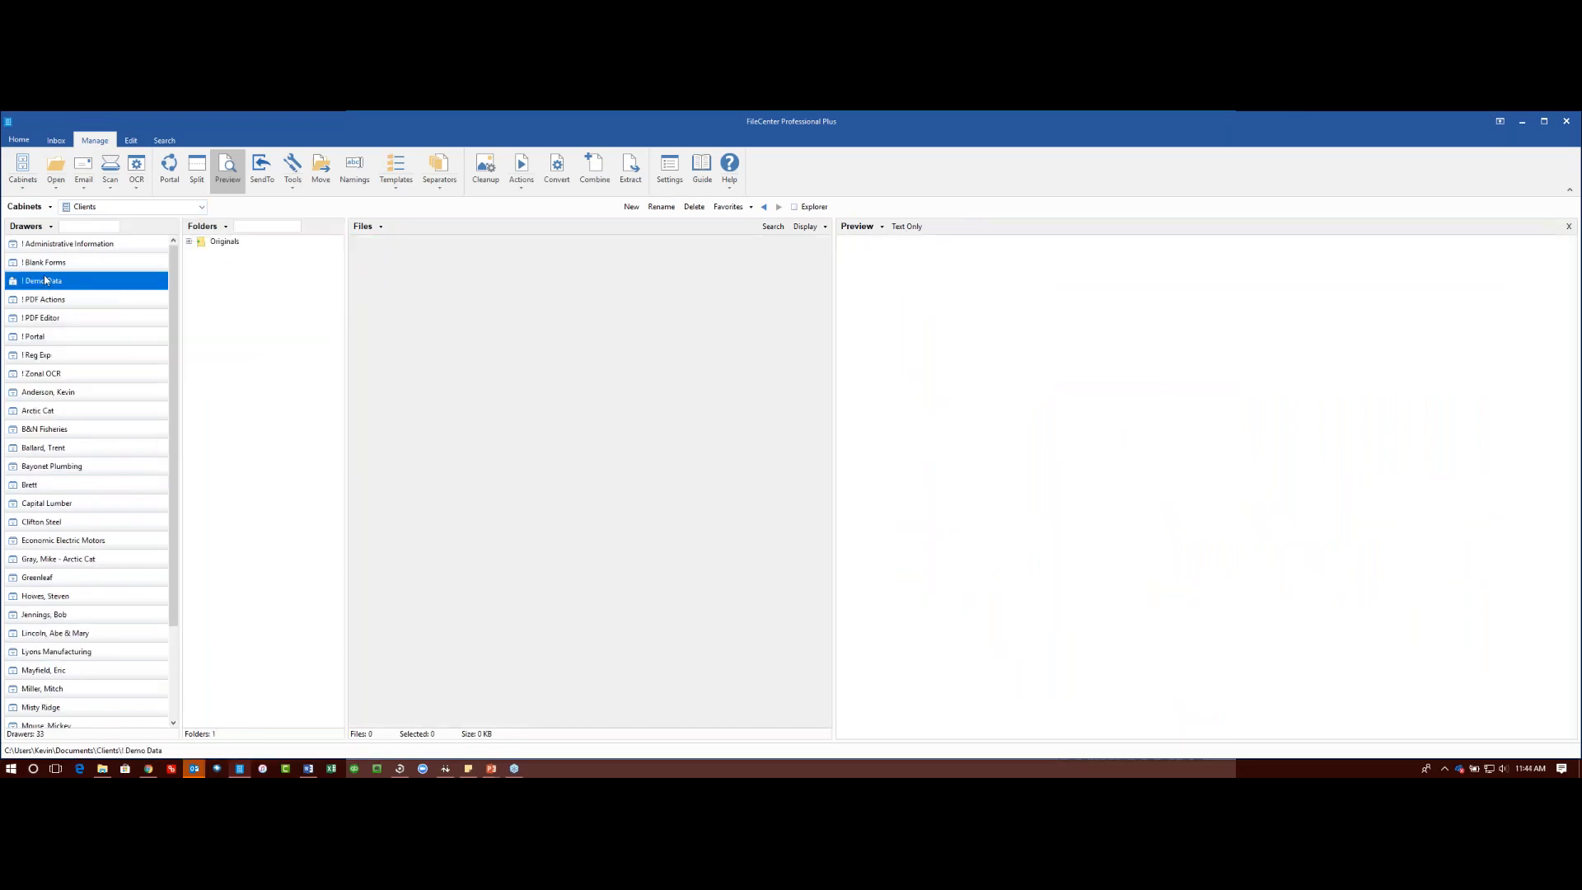
click(262, 319)
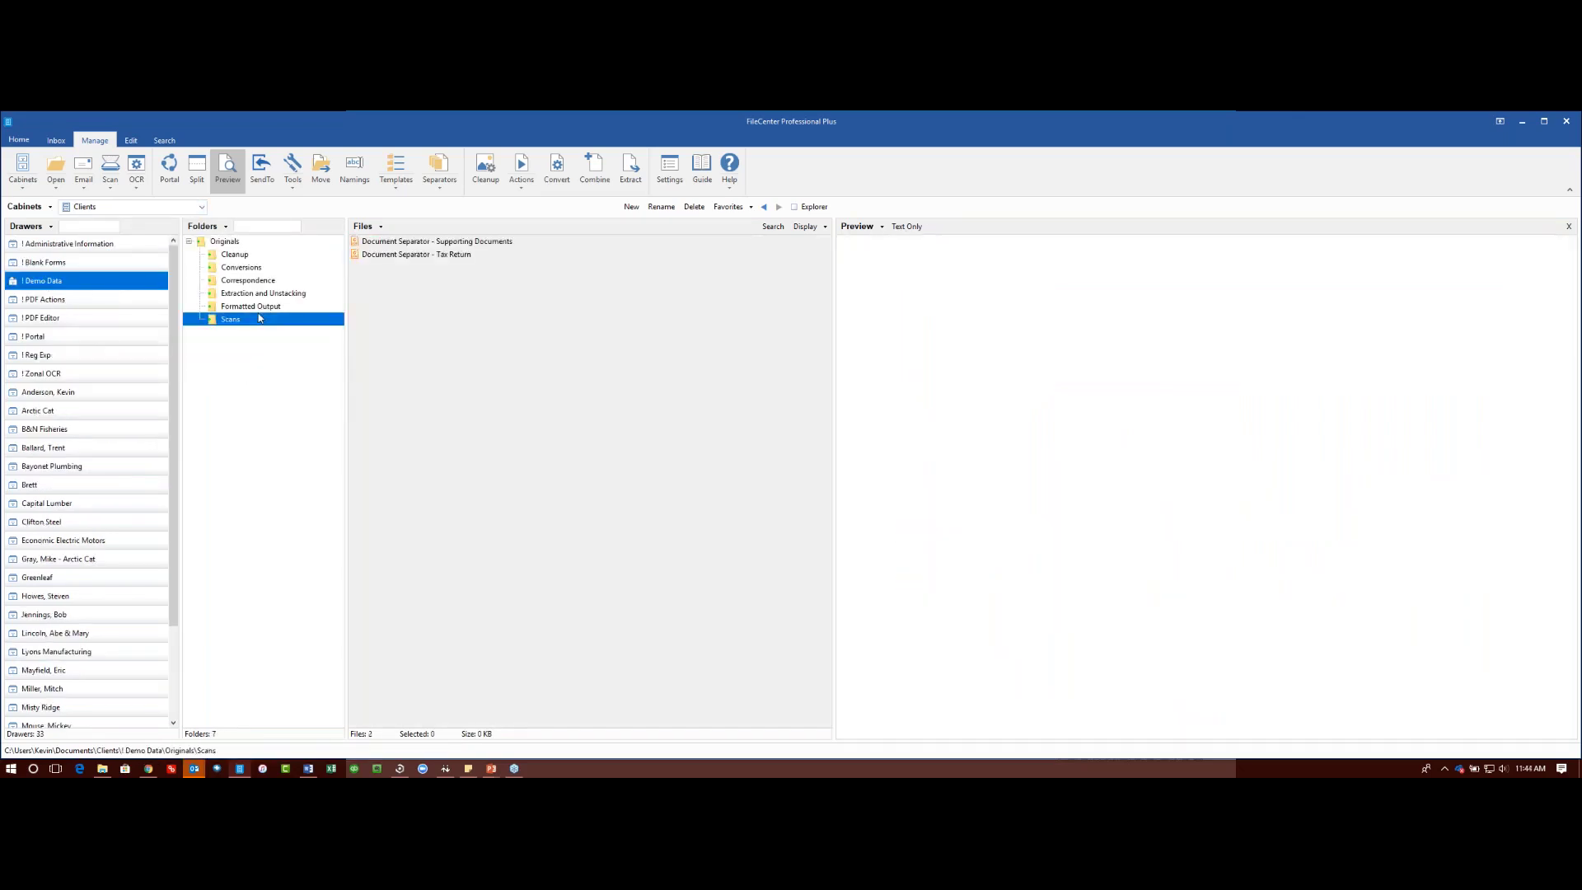
click(260, 307)
click(373, 256)
click(375, 242)
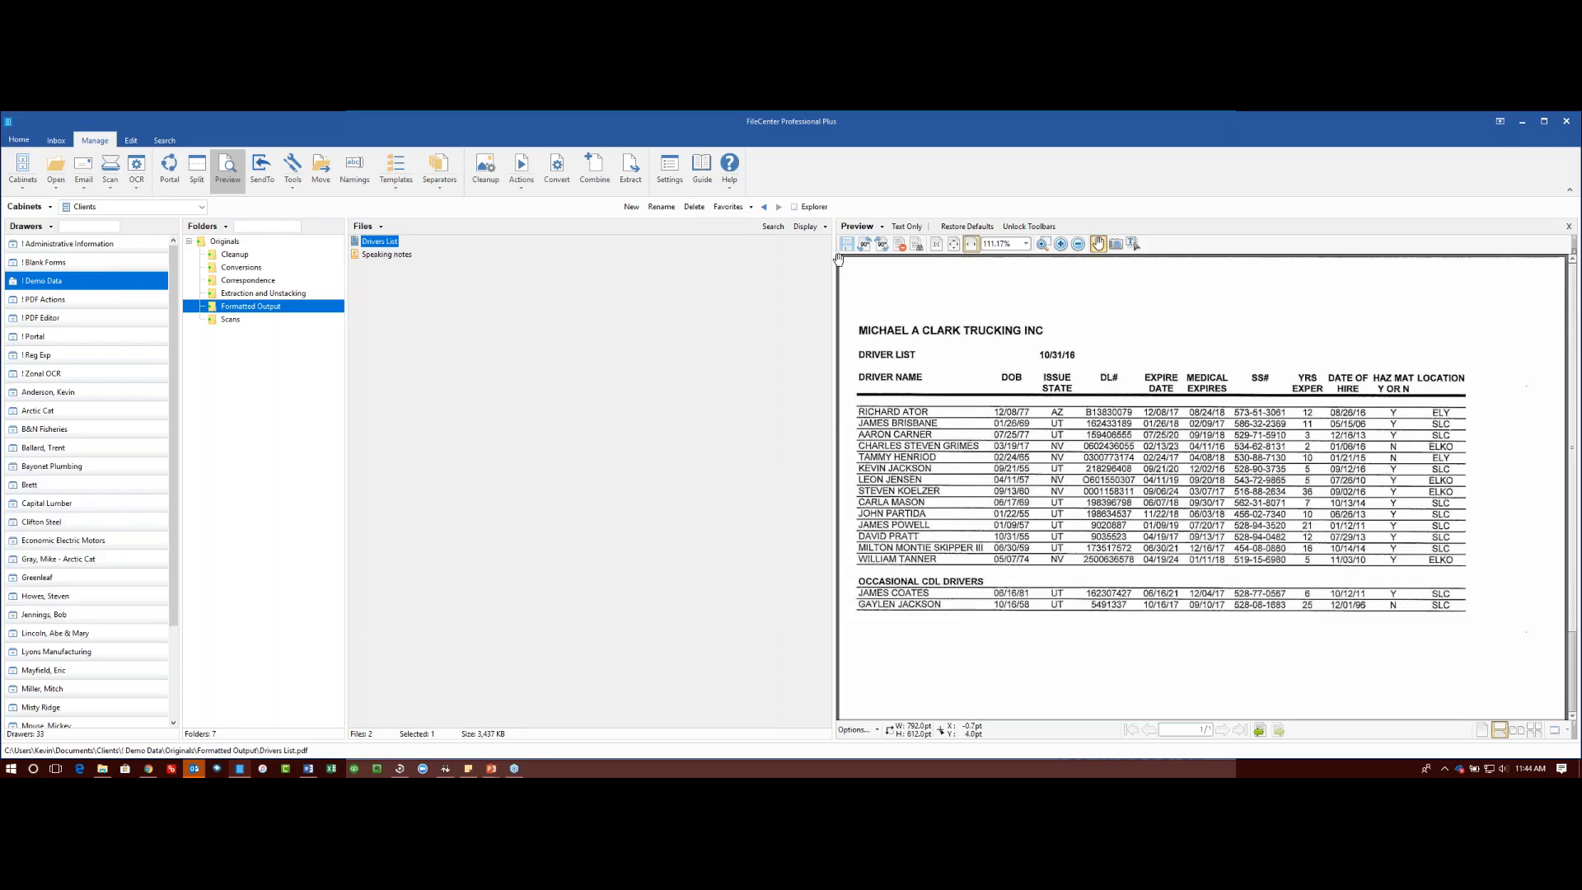
Step: Convert the Drivers List PDF to an XLSX copy, dismissing the calendar reminders, and preview the spreadsheet and Speaking notes
click(558, 184)
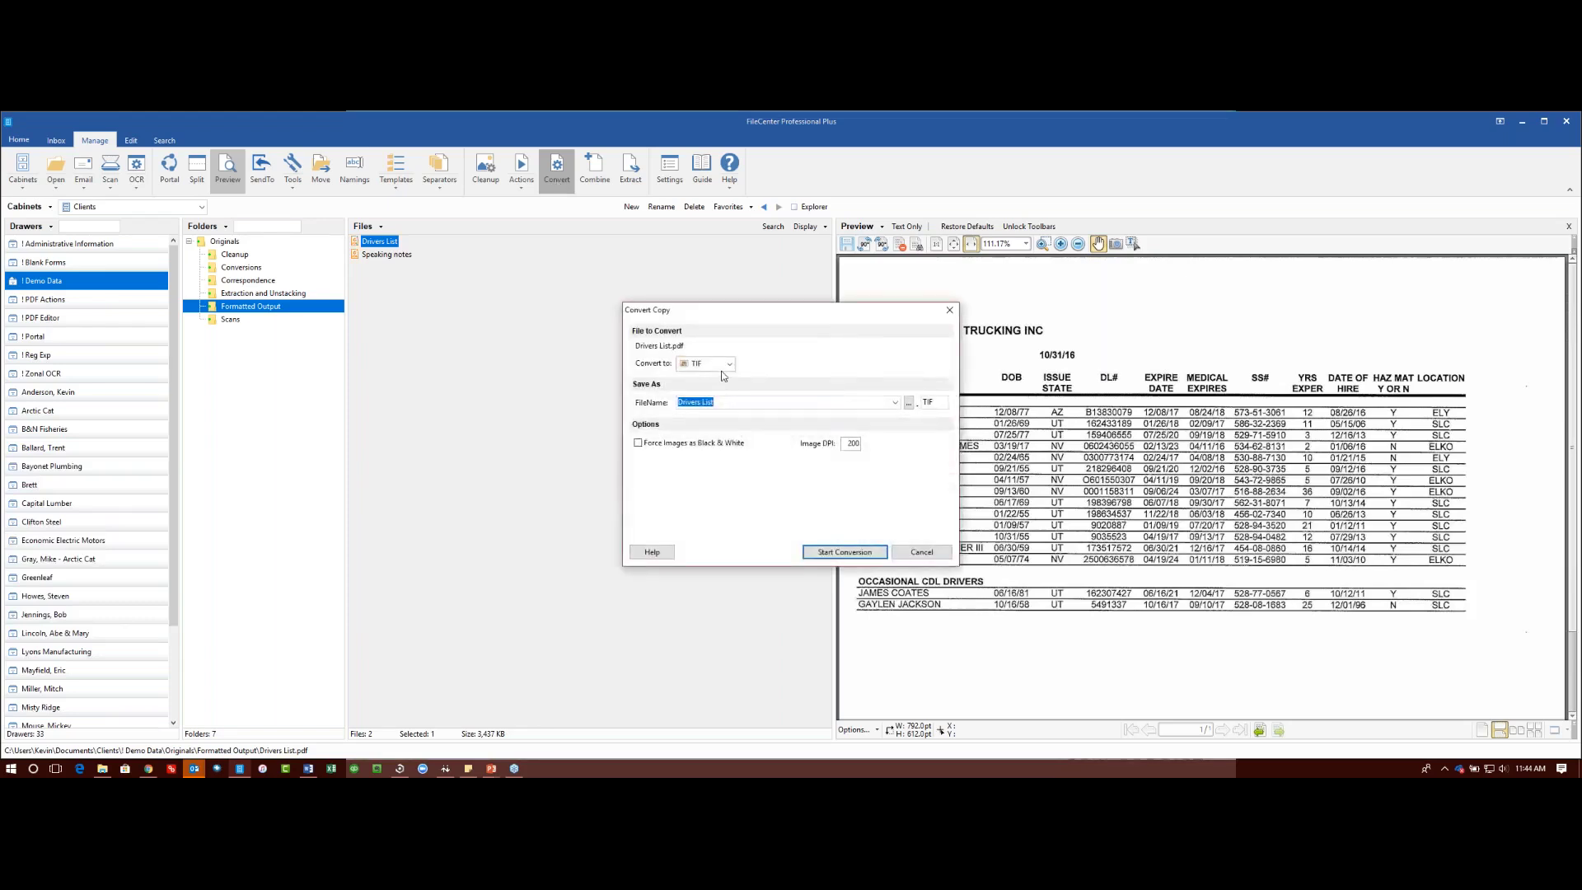
click(722, 368)
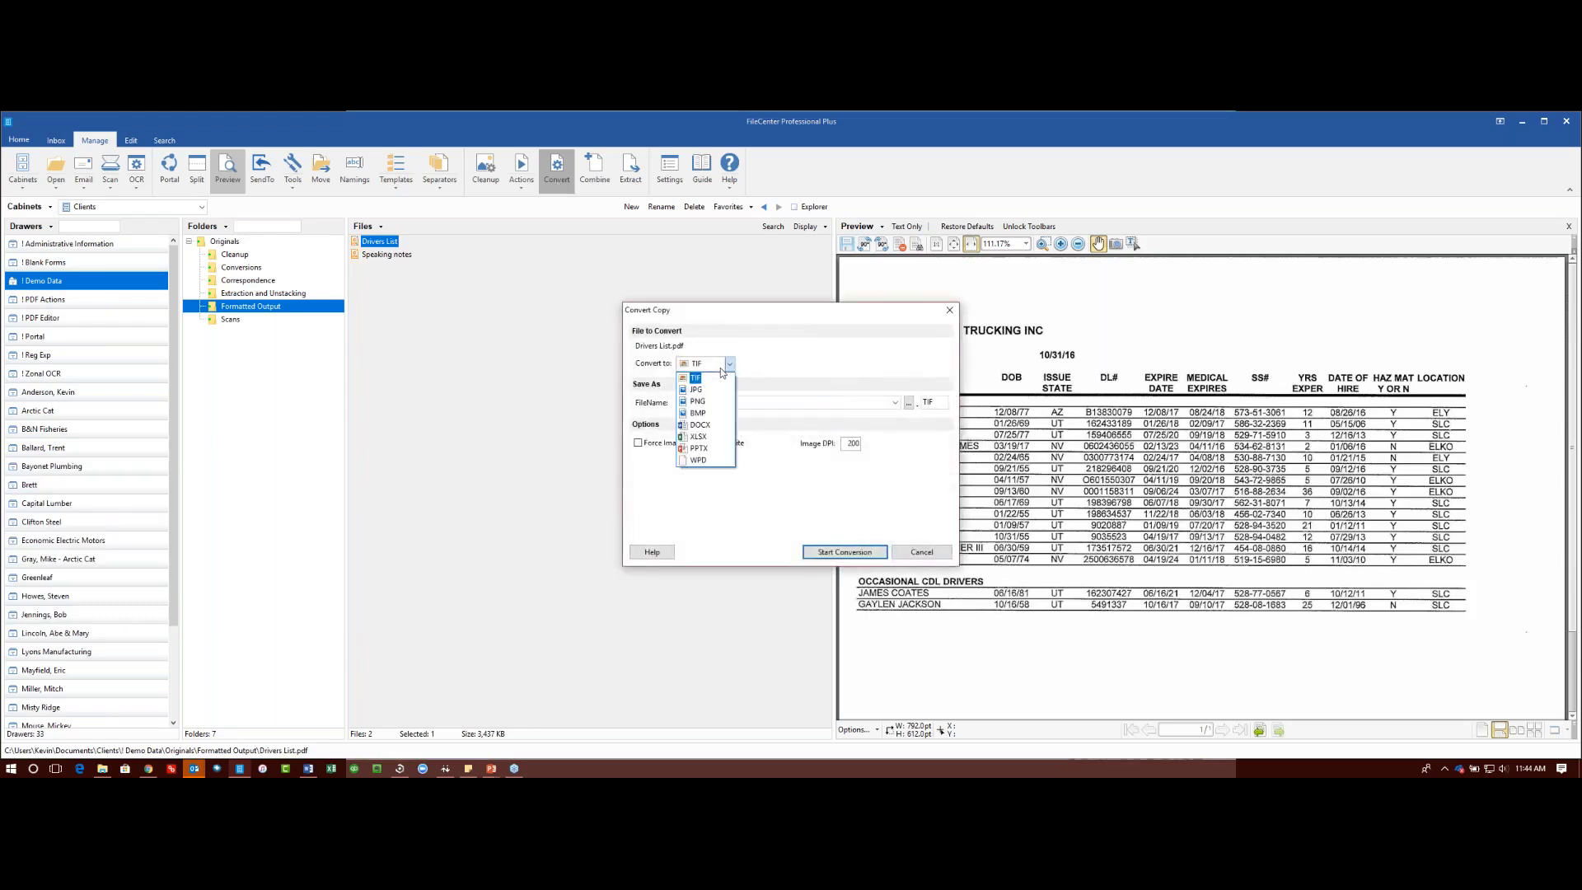
click(702, 438)
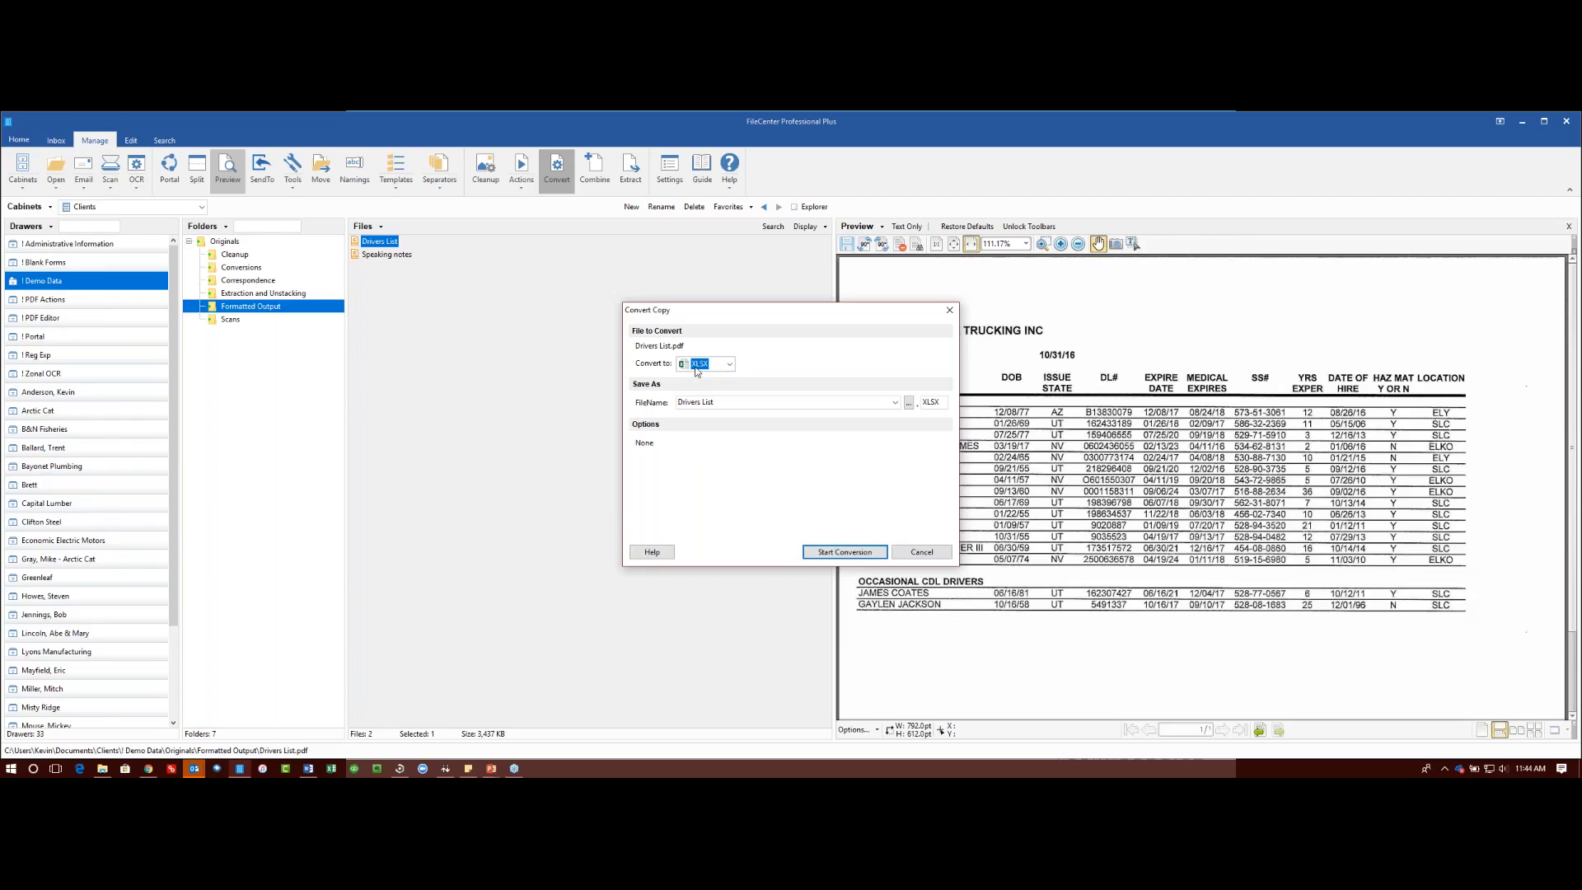
click(845, 552)
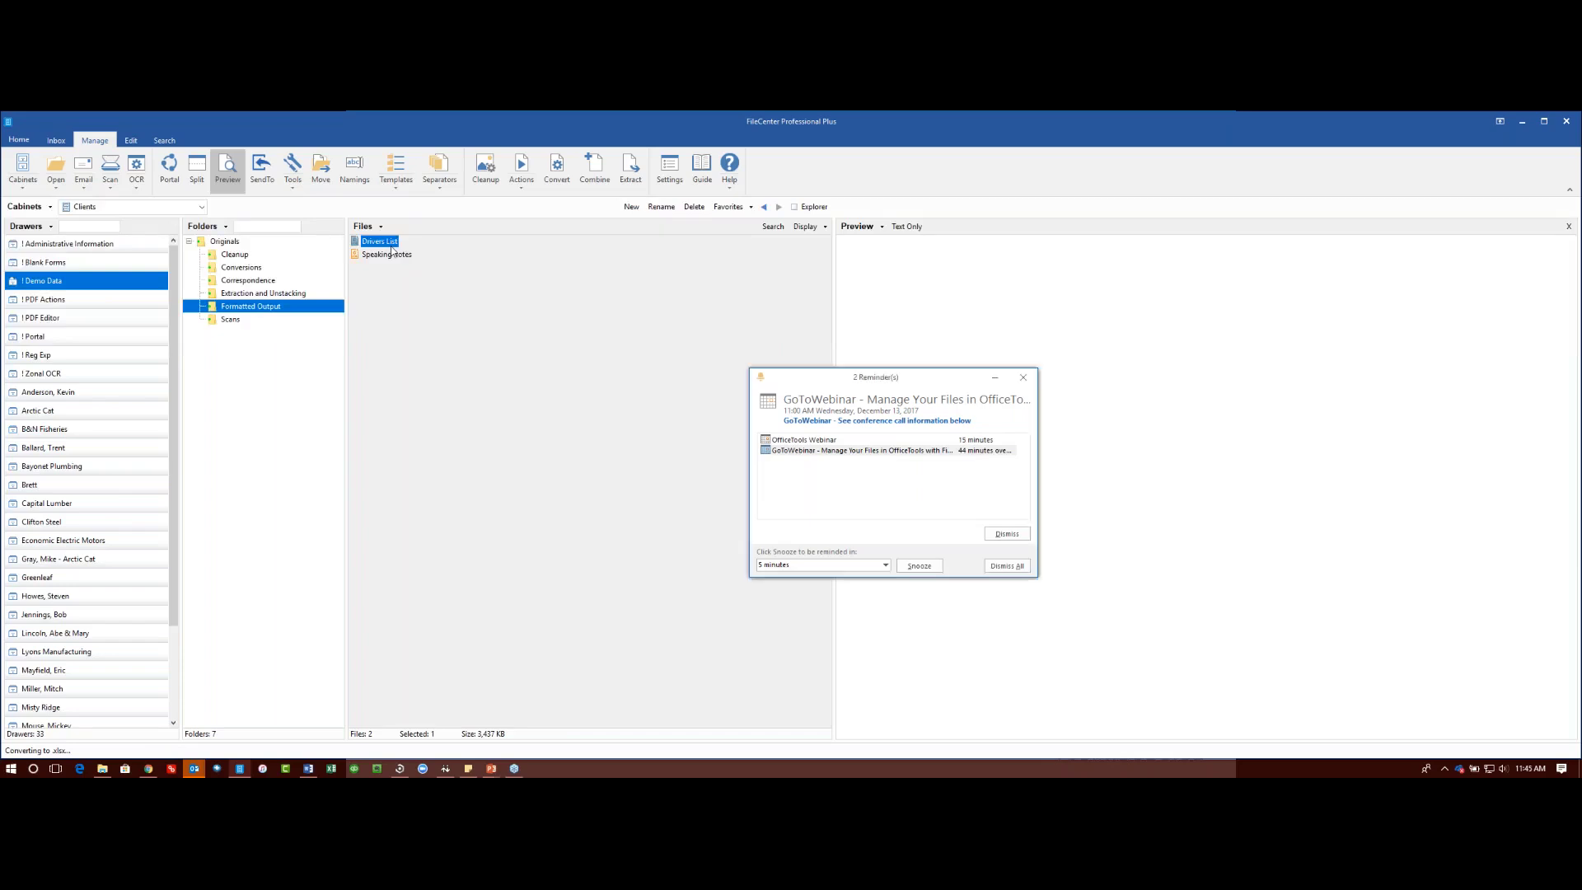
click(1017, 539)
click(1017, 539)
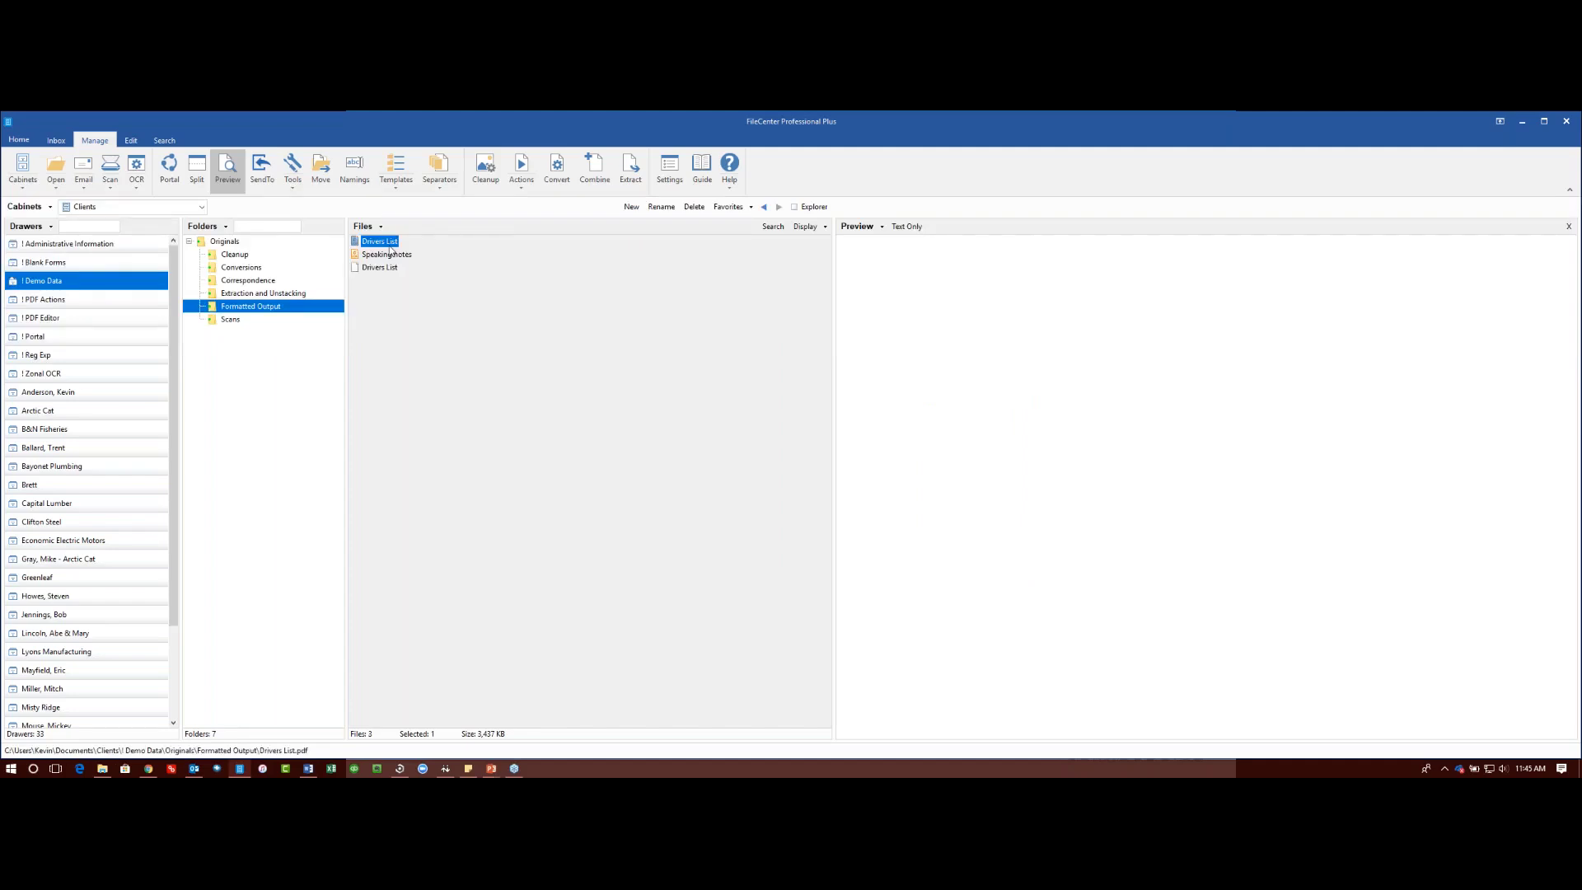
click(389, 254)
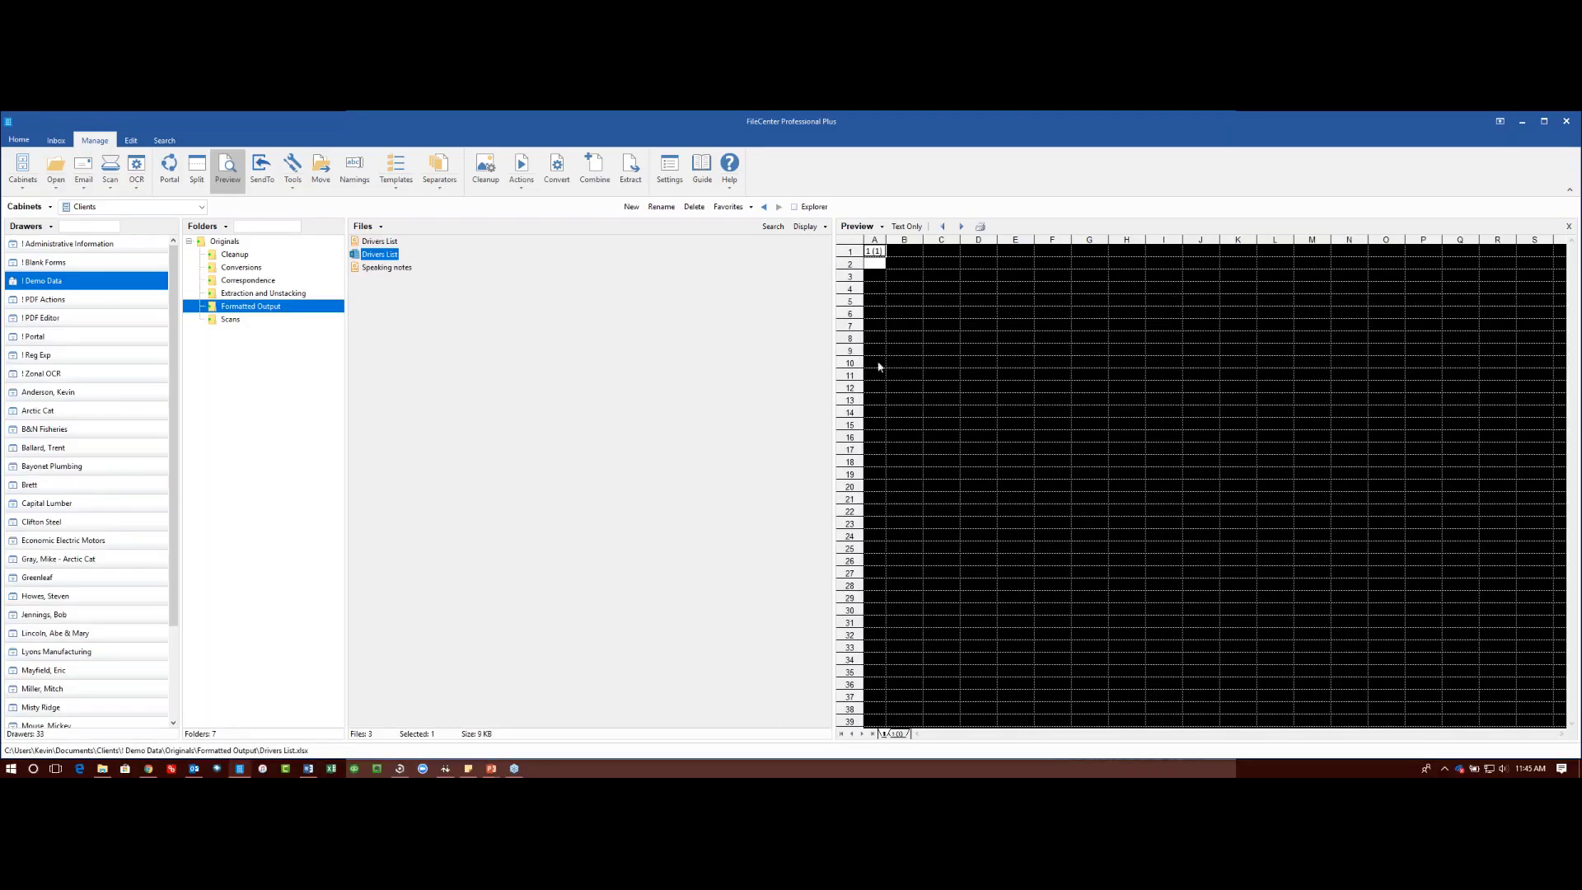
click(387, 268)
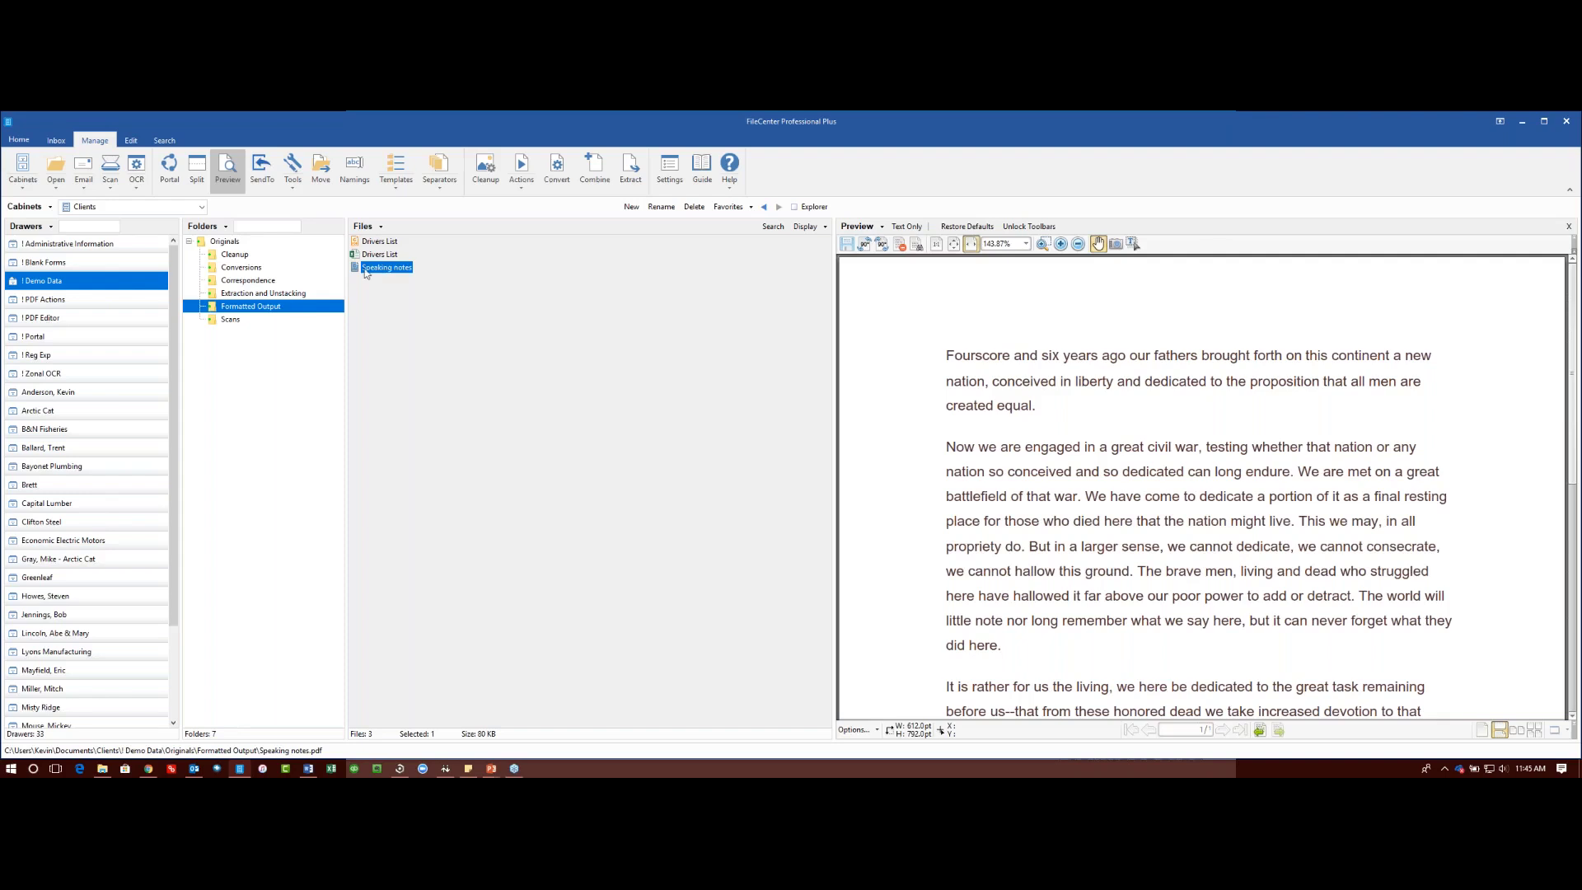
Step: Clean up all pages of Deskew Example and black border in the Cleanup folder, saving as Deskew Example and black border 02
click(234, 255)
click(391, 256)
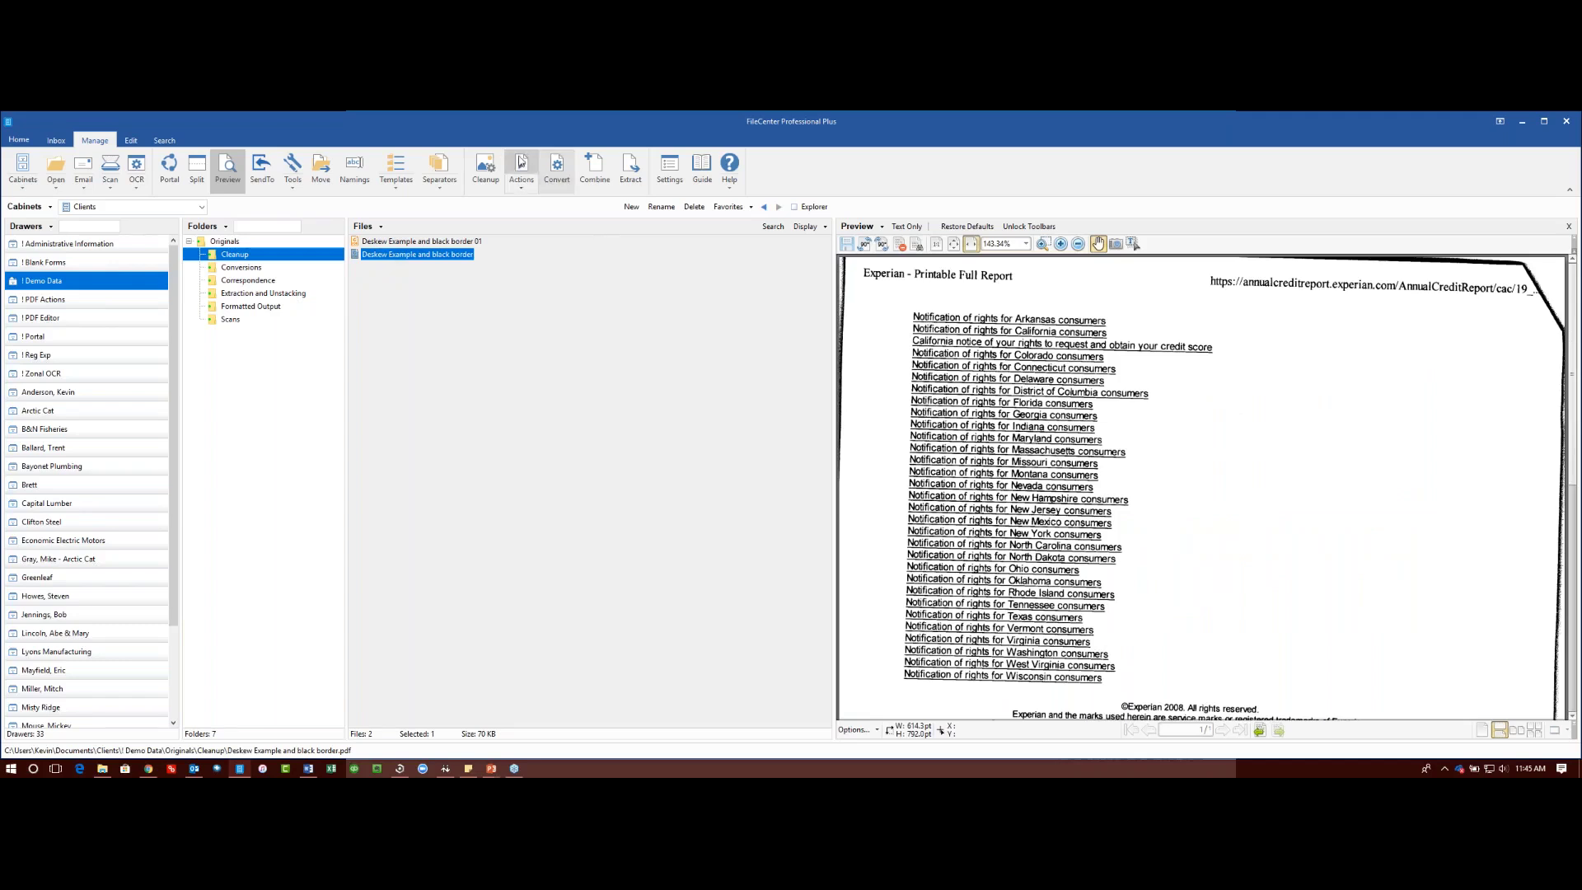
click(496, 170)
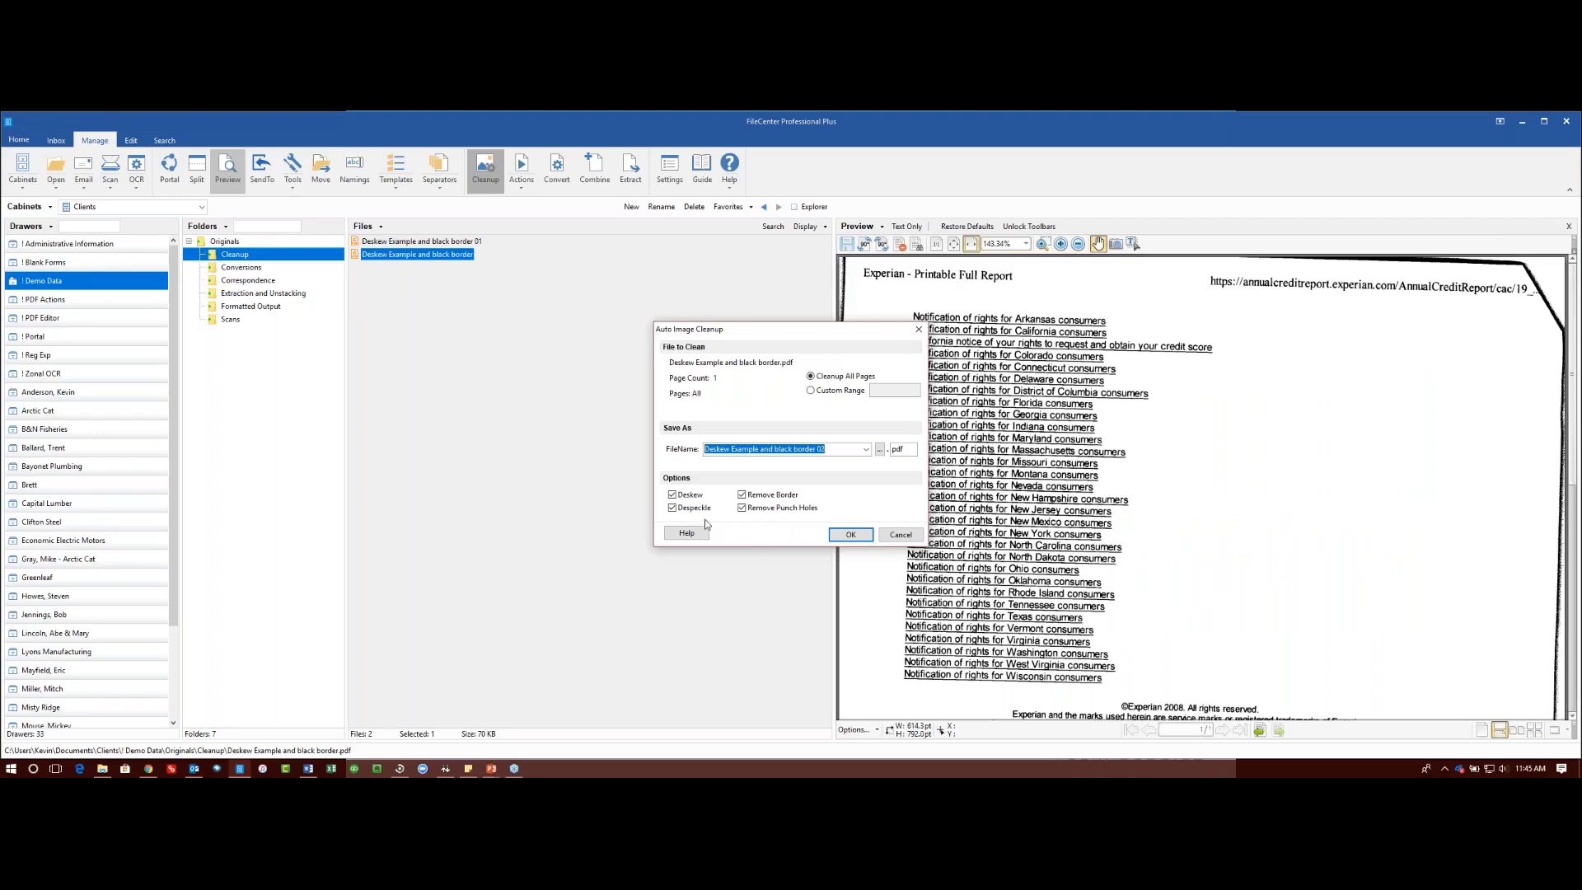
click(842, 538)
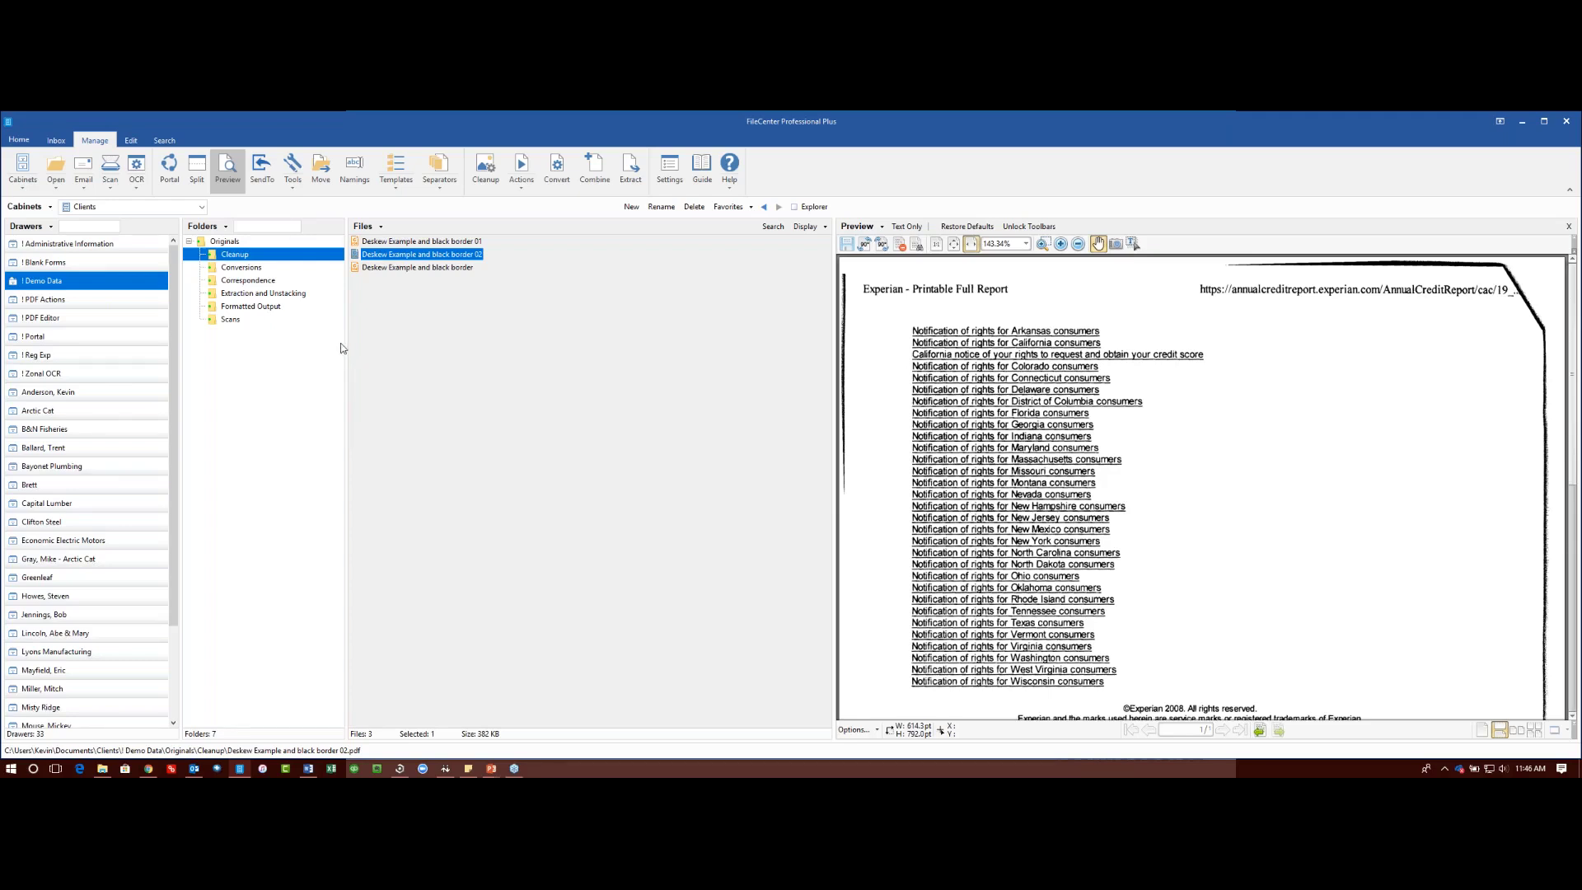
Step: Open Deskew Example and black border 01 for editing in FileCenter's own PDF editor
click(422, 243)
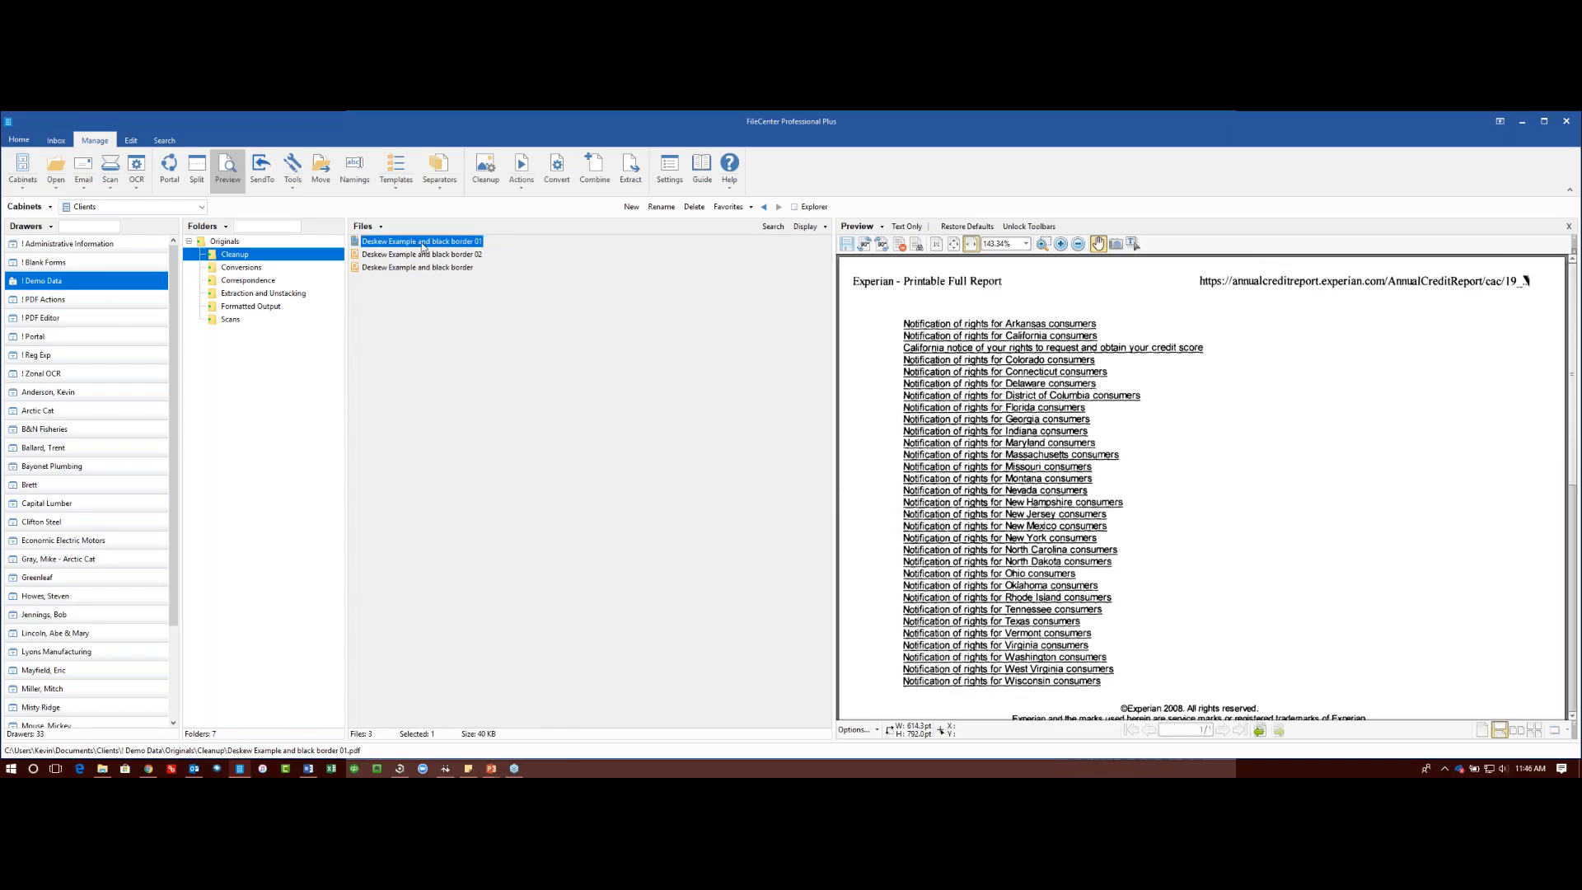
double_click(422, 242)
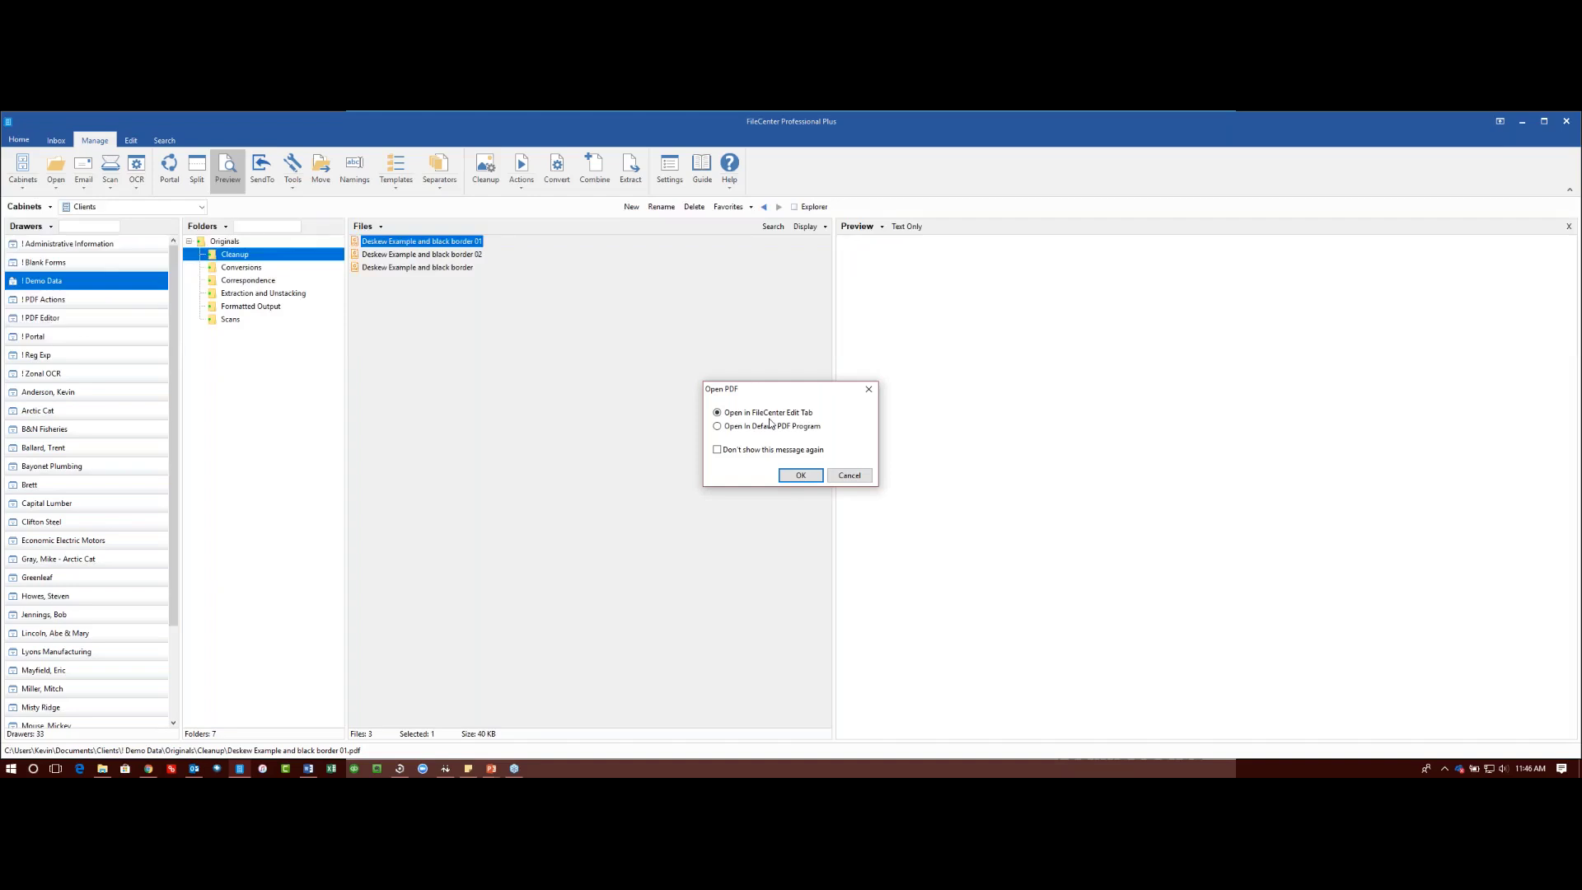
click(814, 478)
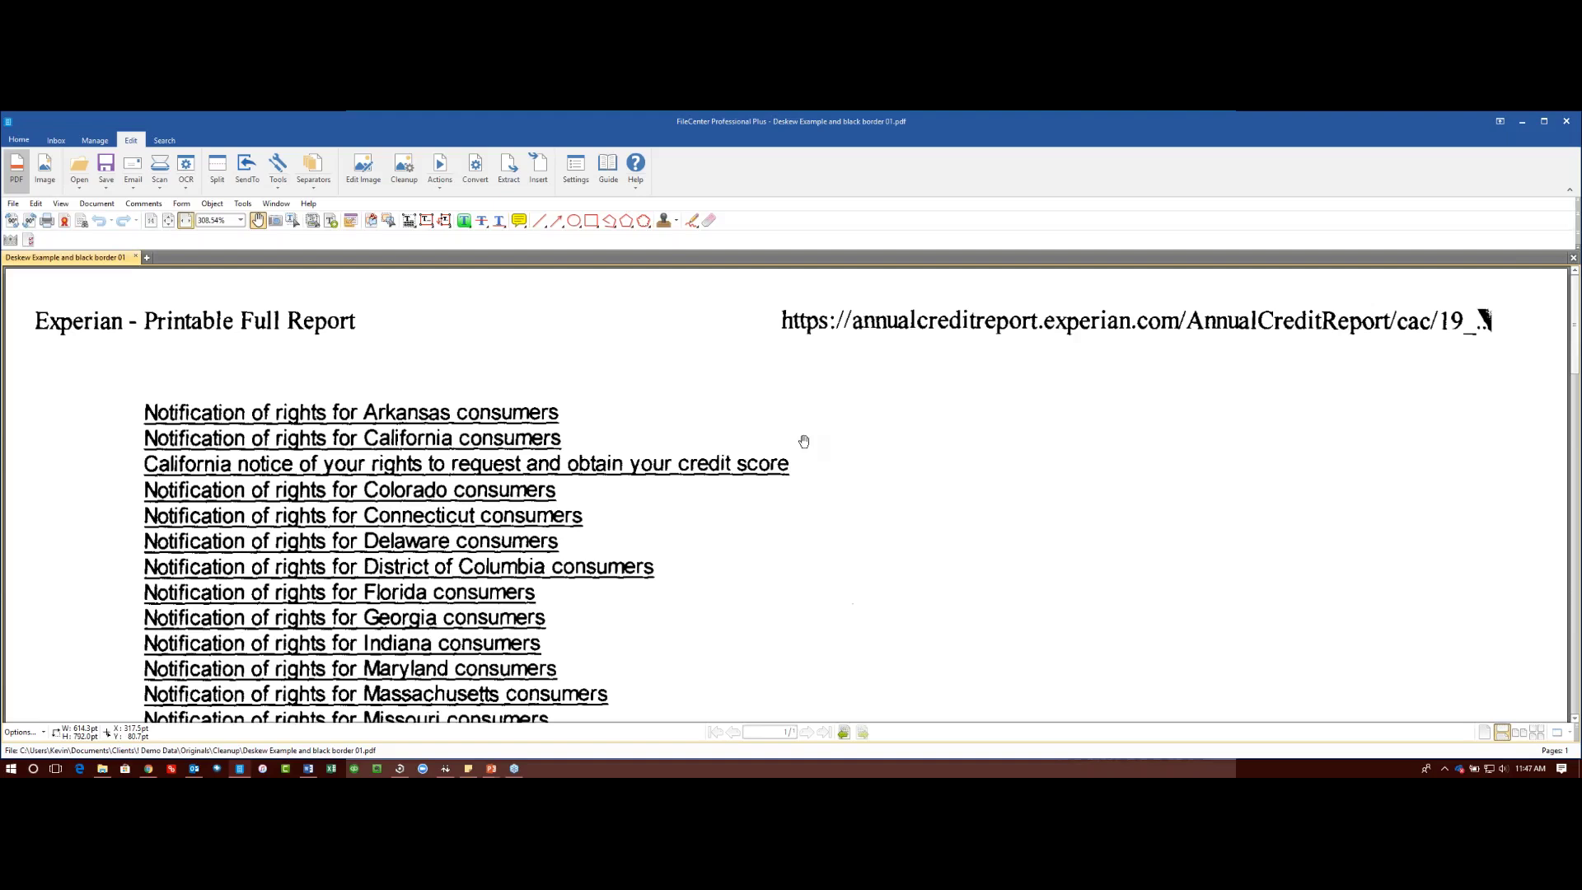
Step: Place the saved signature stamp on the page, and undo the placement
click(676, 221)
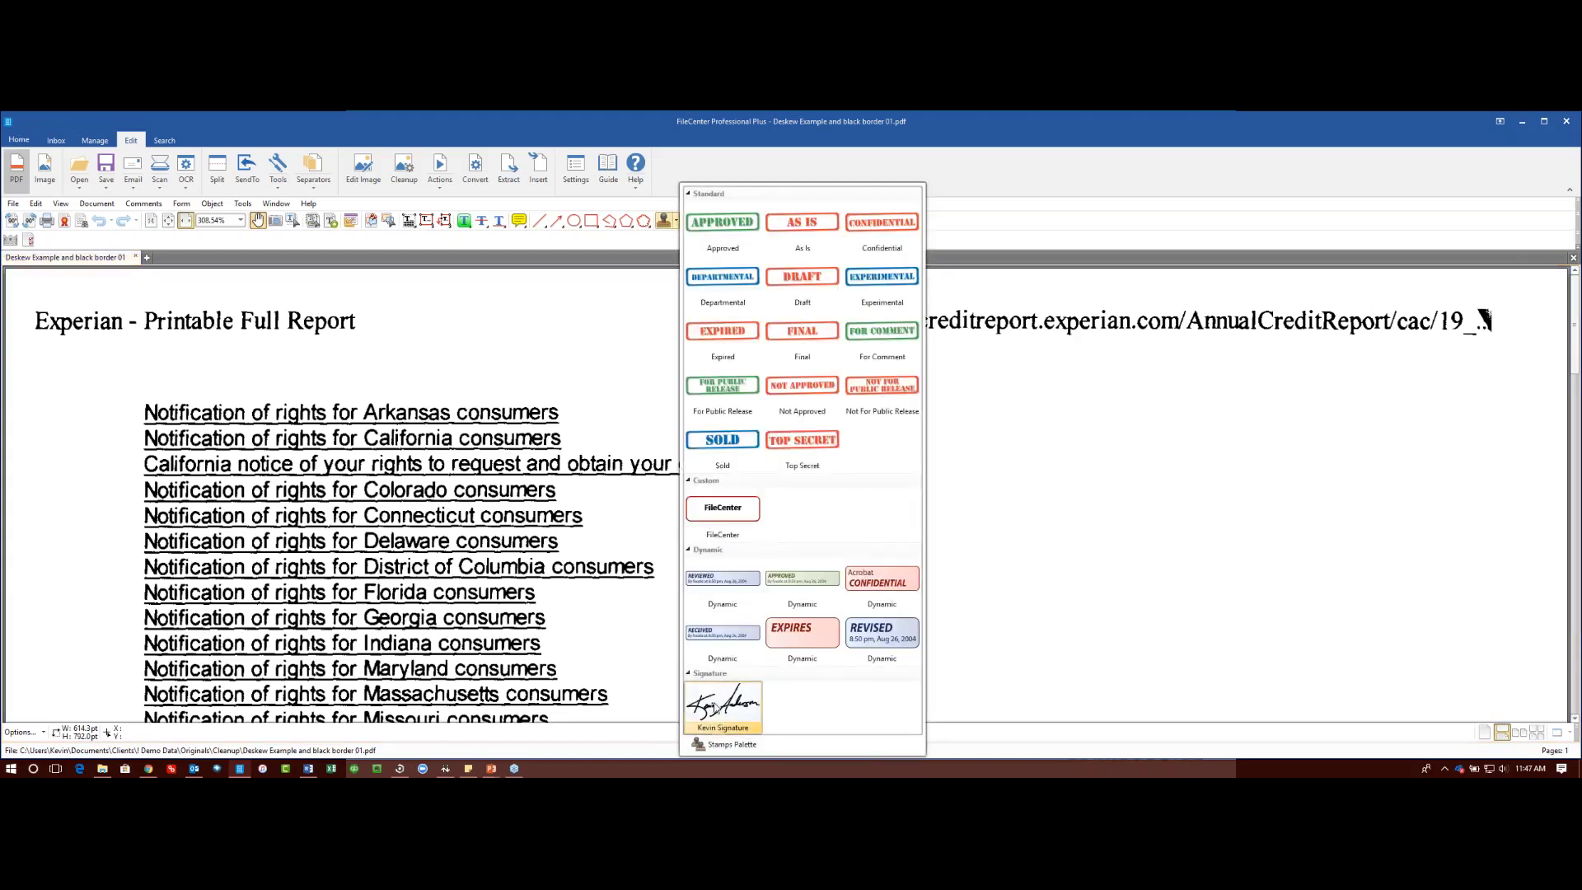
click(723, 705)
click(901, 450)
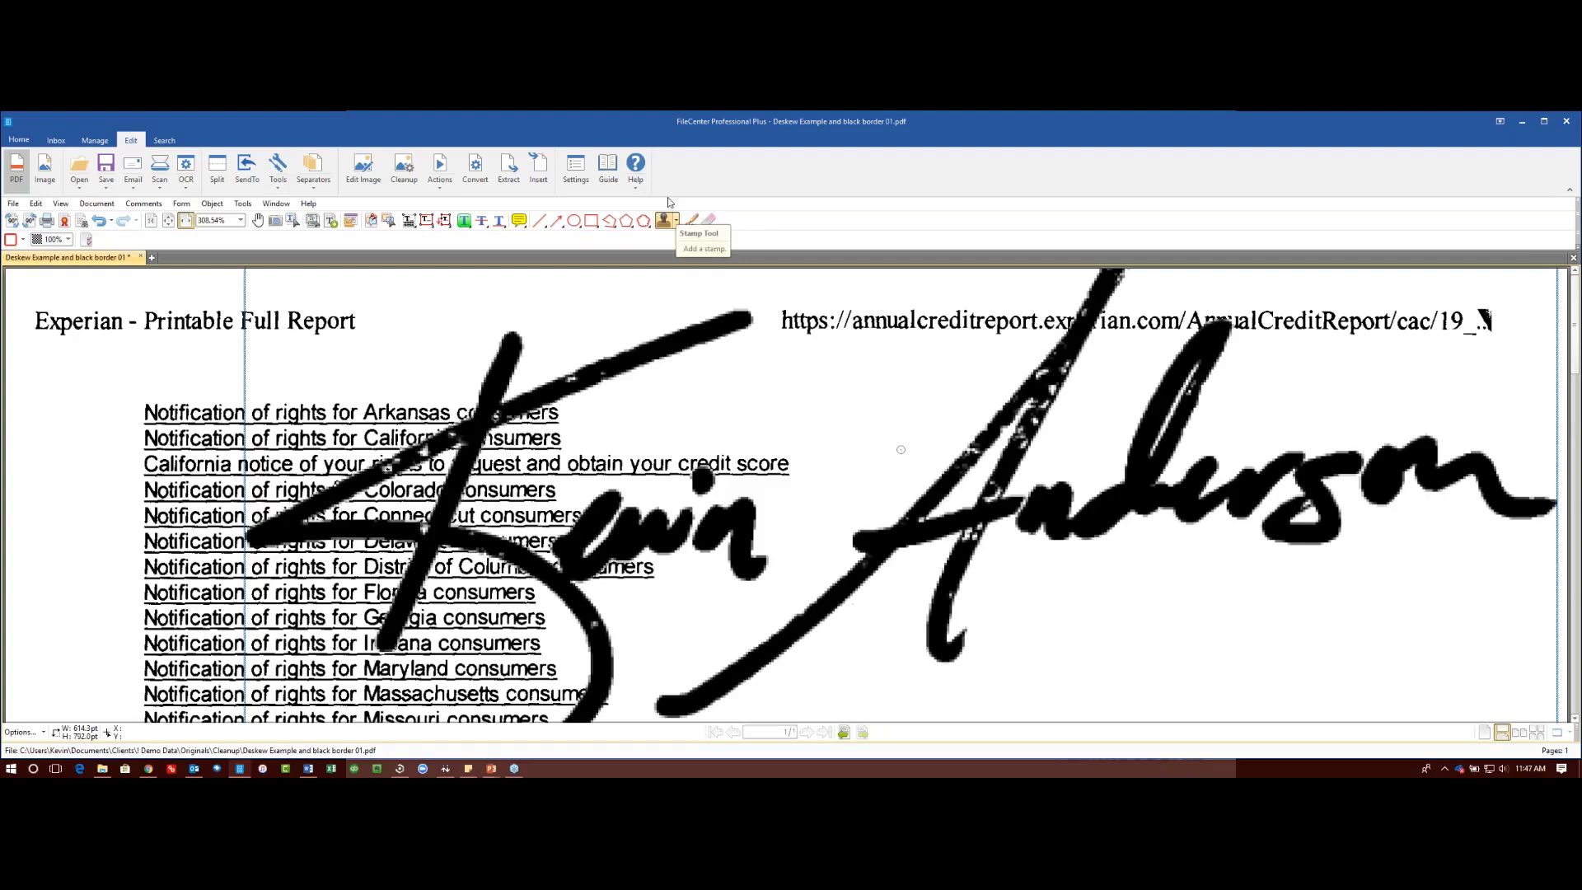
click(664, 221)
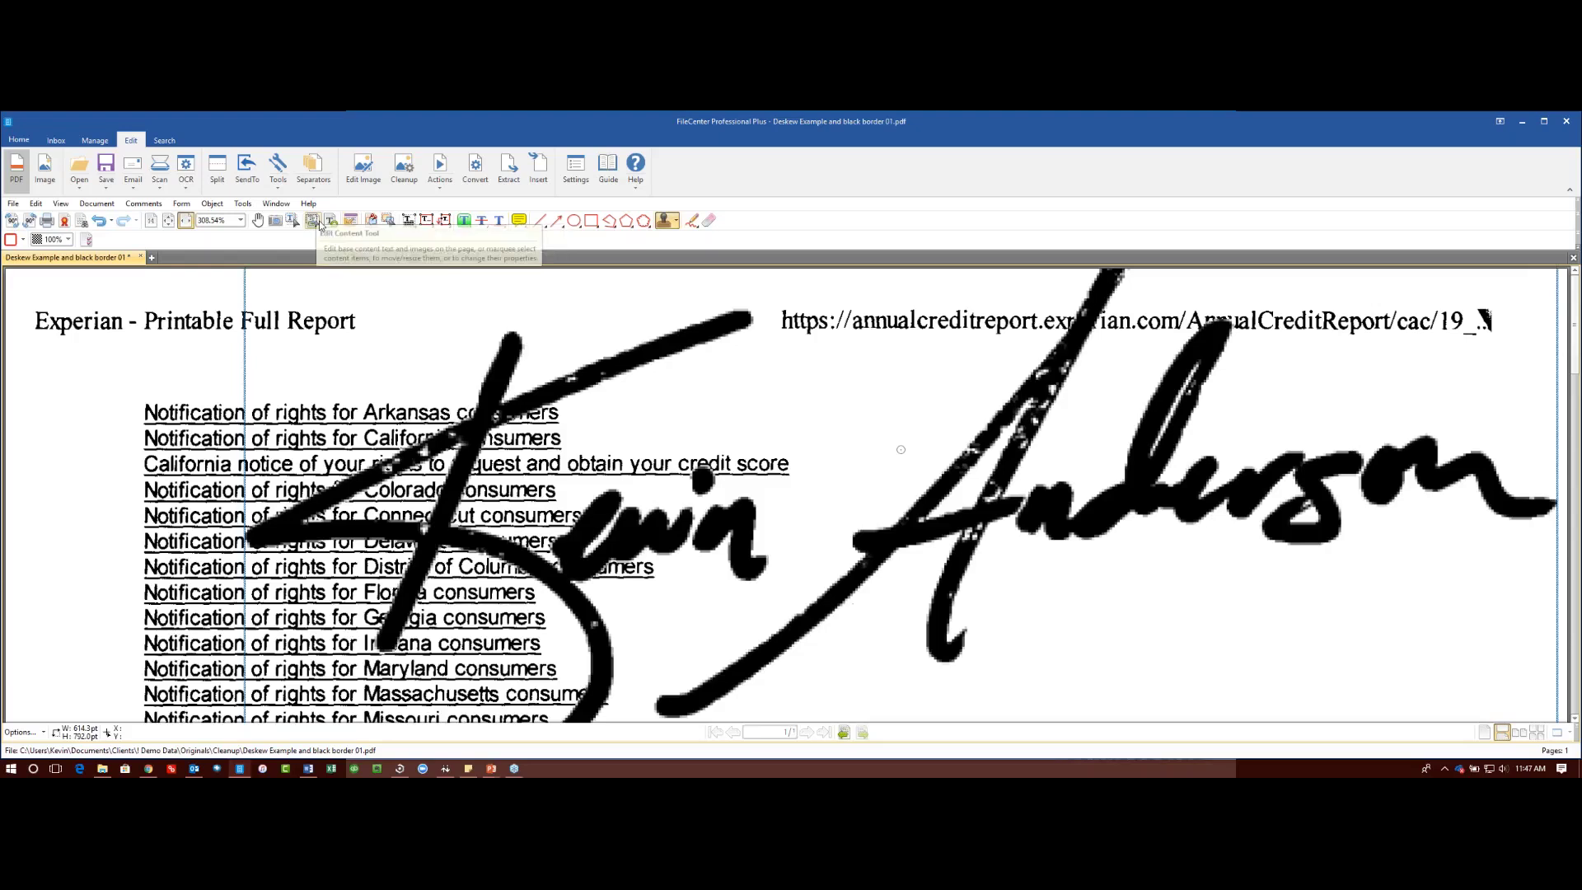
key(ctrl+z)
Step: Mark three separate blocks of the consumer rights notification list for redaction, down to the Montana and Nevada lines
click(96, 203)
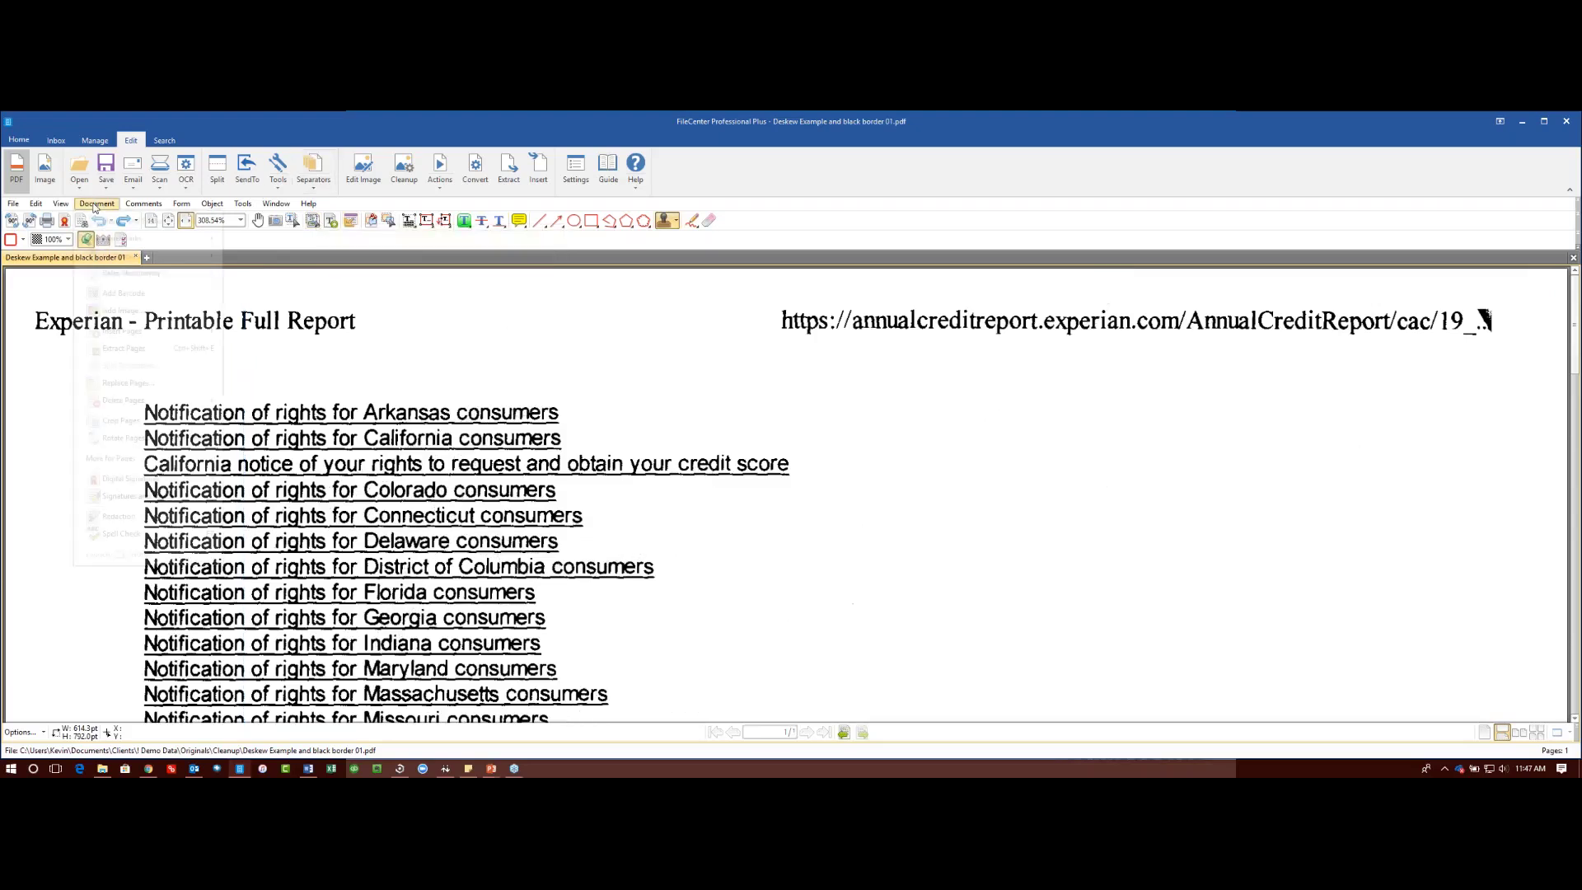
mouse_move(136, 515)
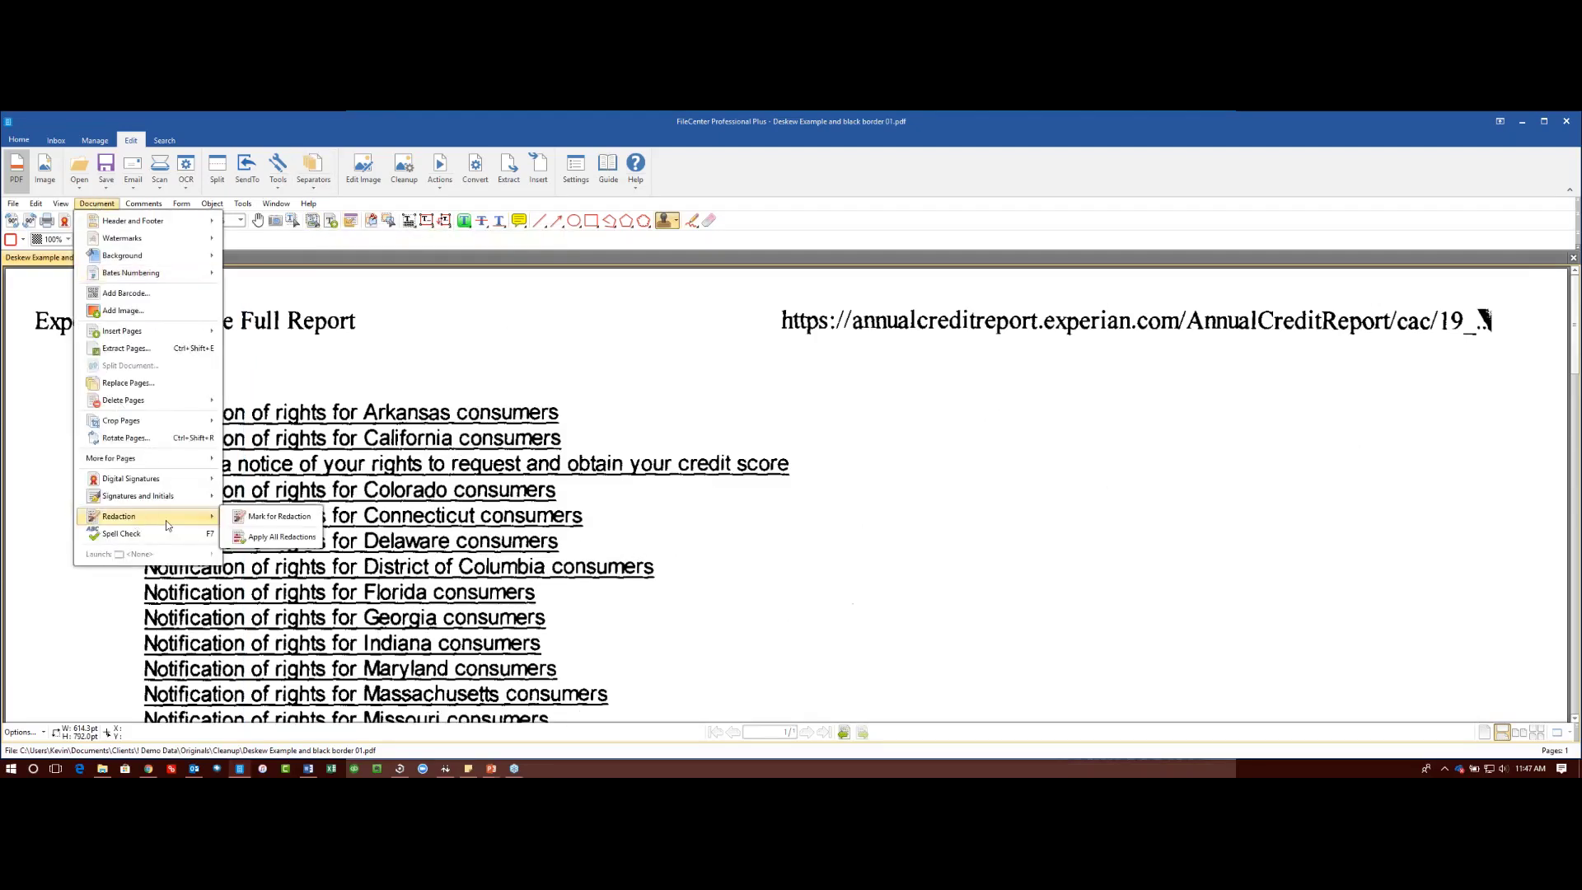
click(263, 516)
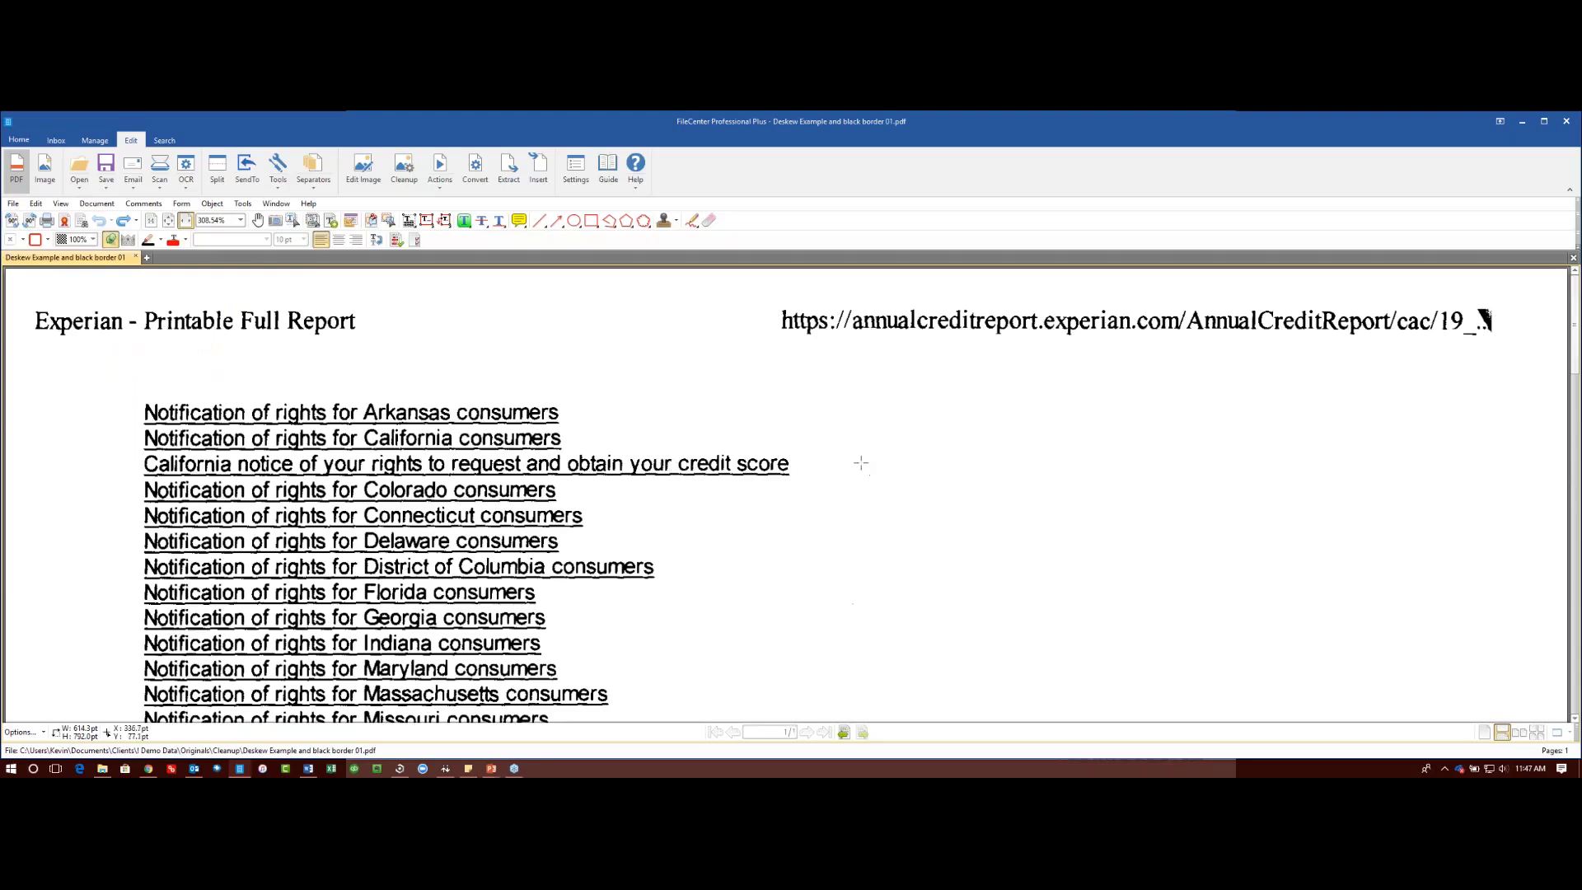
drag(833, 373, 68, 515)
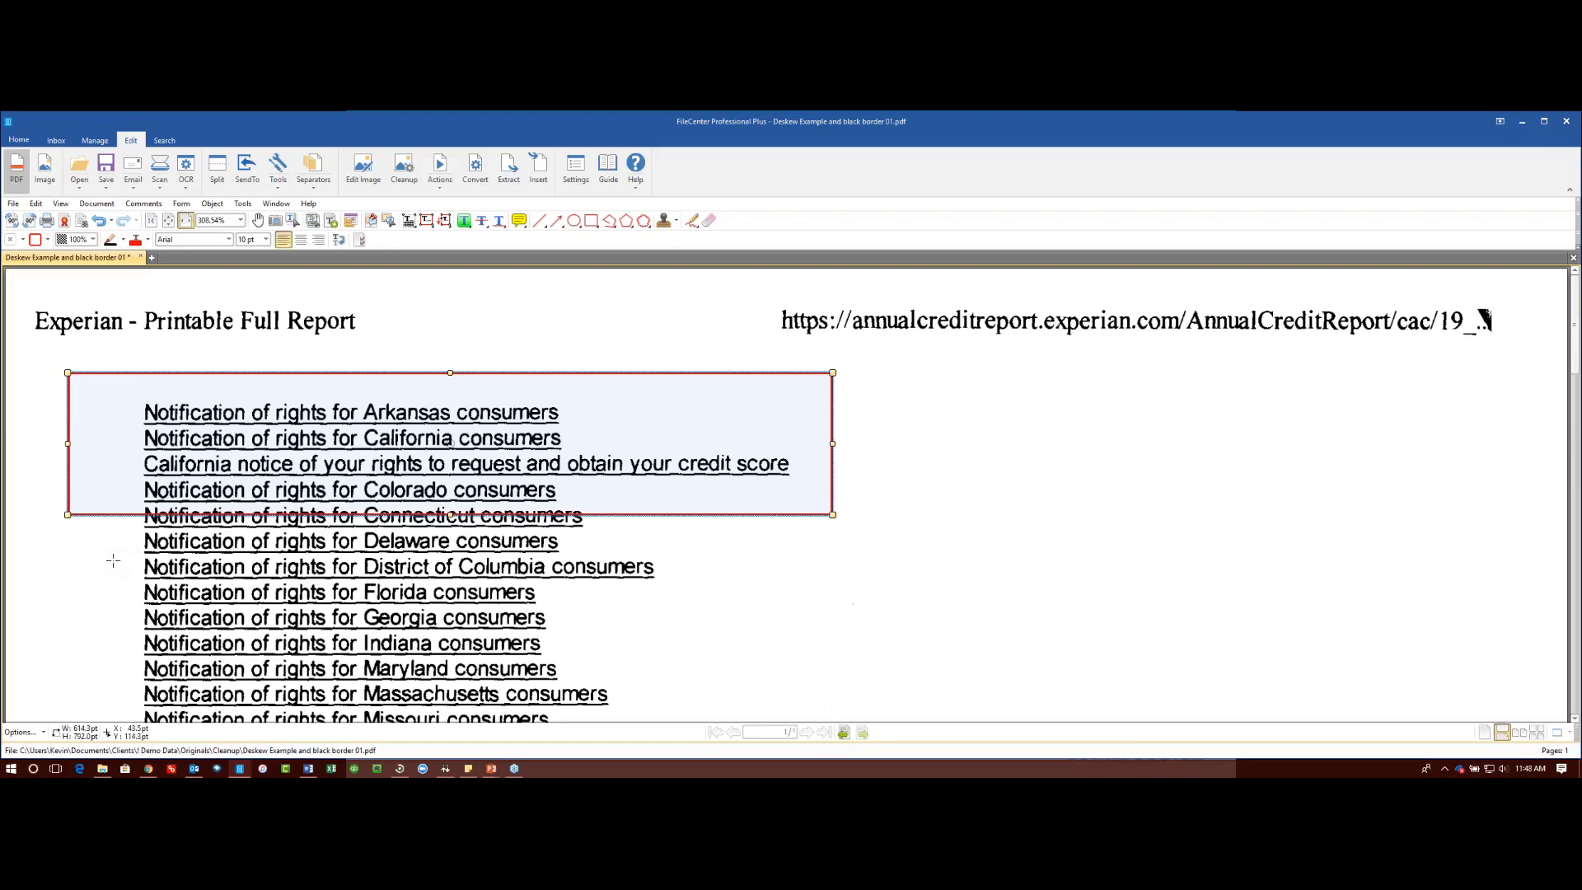
click(71, 558)
drag(71, 558, 676, 673)
scroll(822, 672, down, 3)
scroll(822, 671, down, 1)
drag(624, 579, 51, 645)
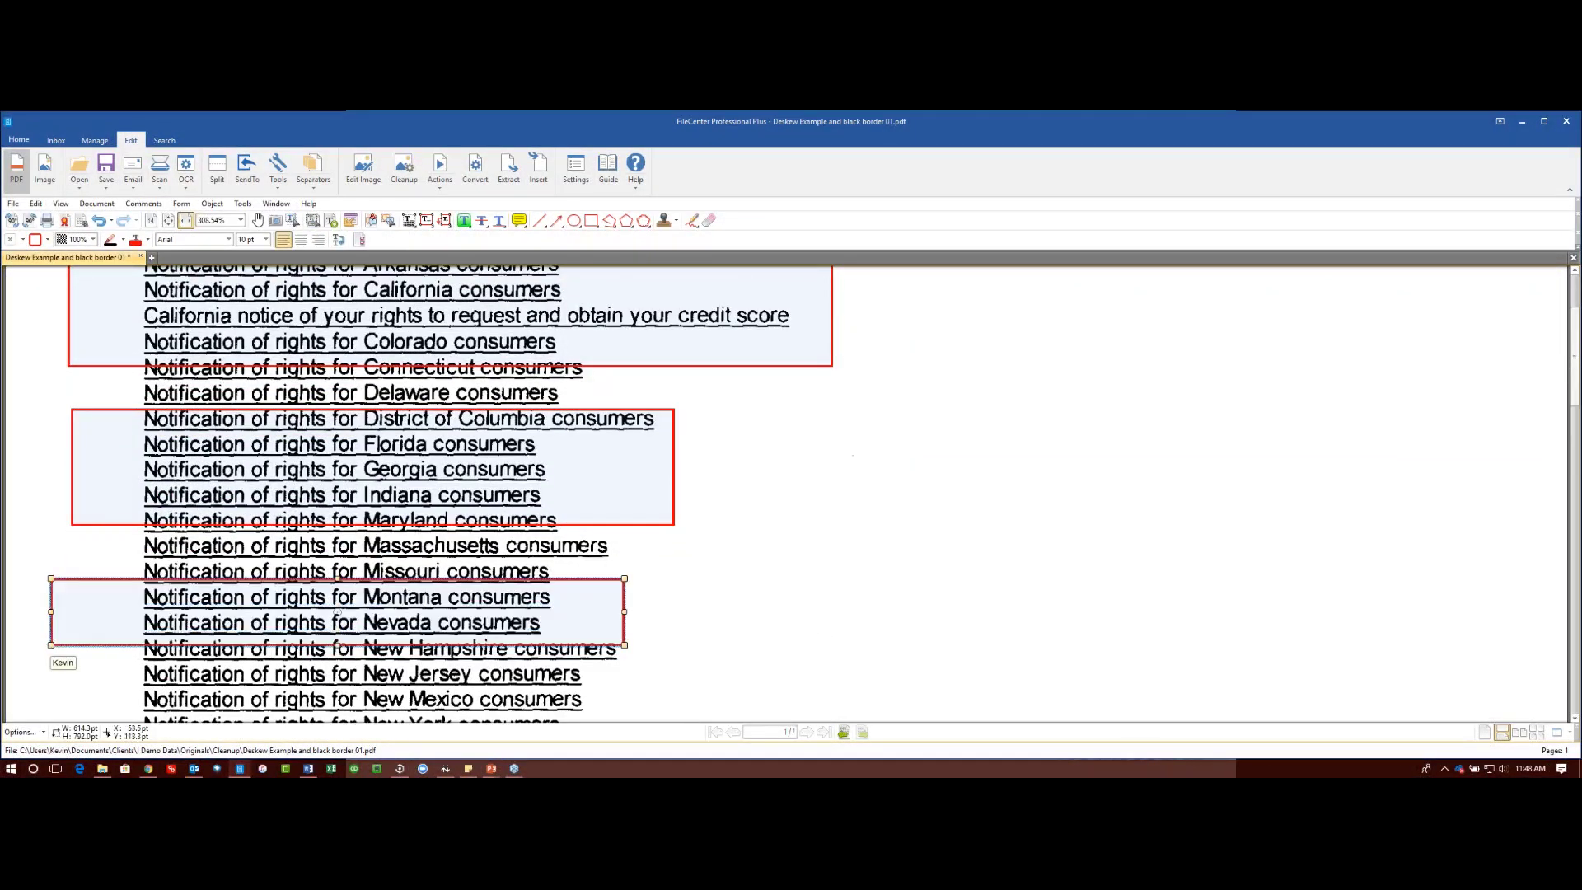
Step: Apply all marked redactions in the document
click(450, 317)
right_click(148, 342)
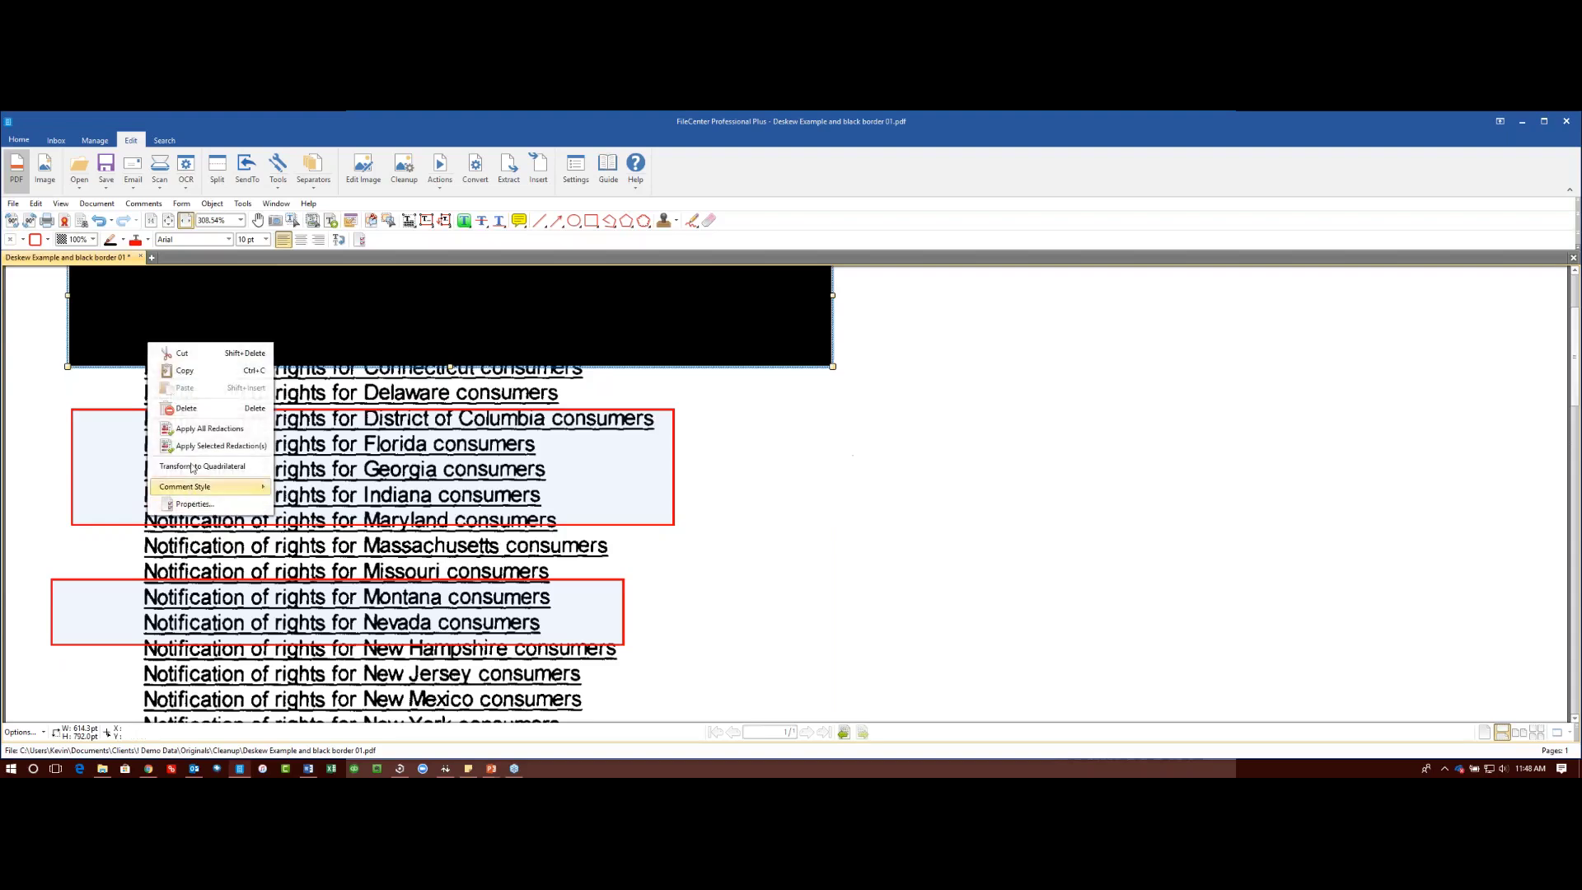
click(198, 431)
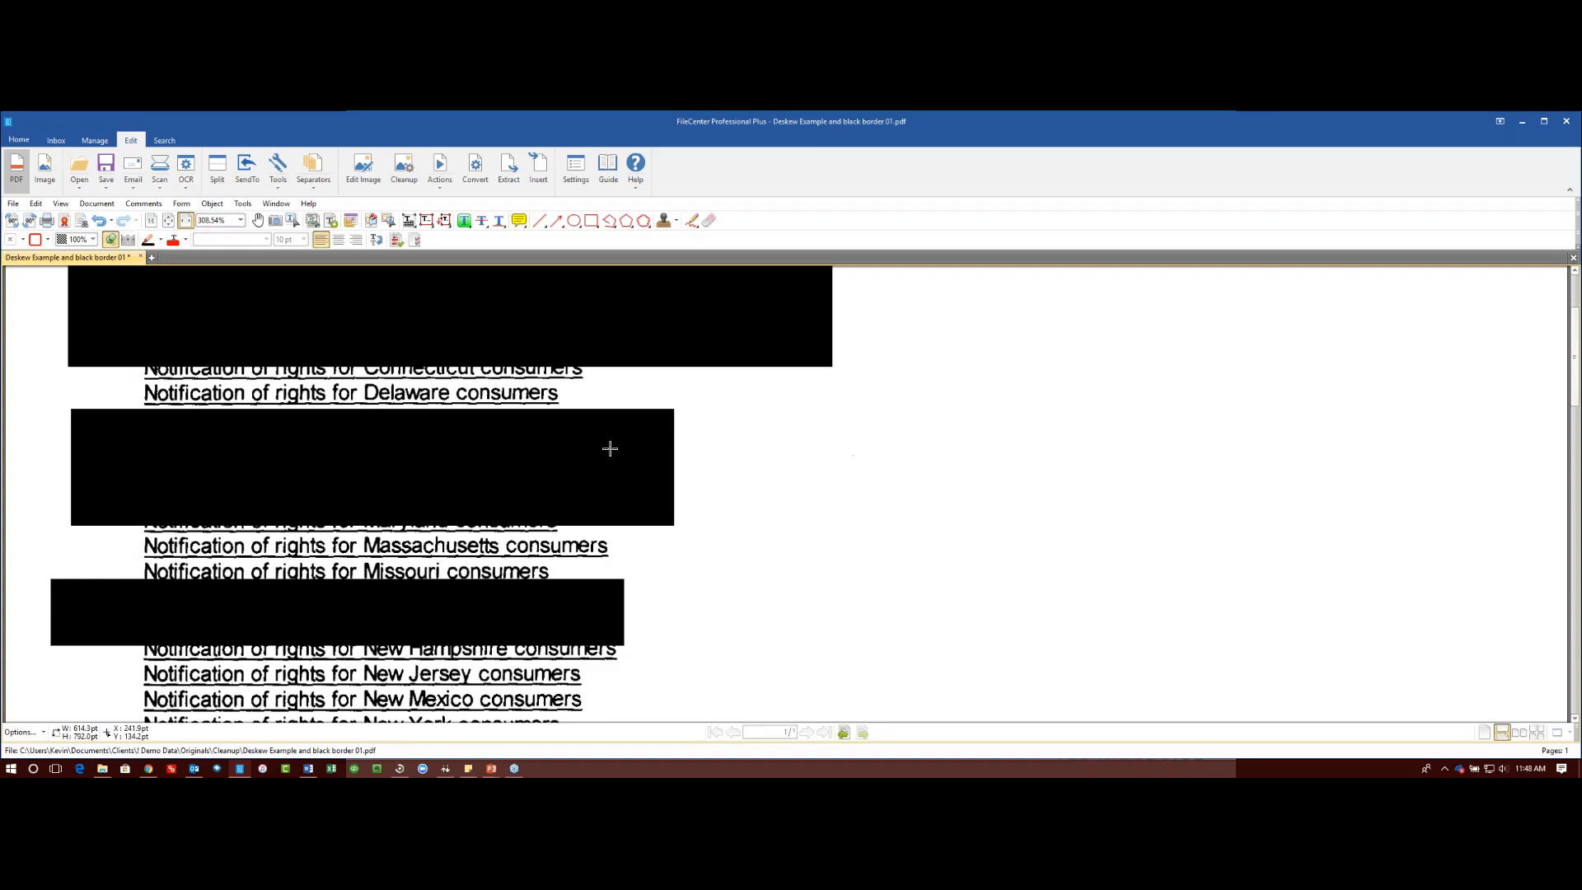
Step: Look over the document's watermark commands, and close the redacted PDF to return to the Cleanup folder
click(103, 206)
mouse_move(118, 241)
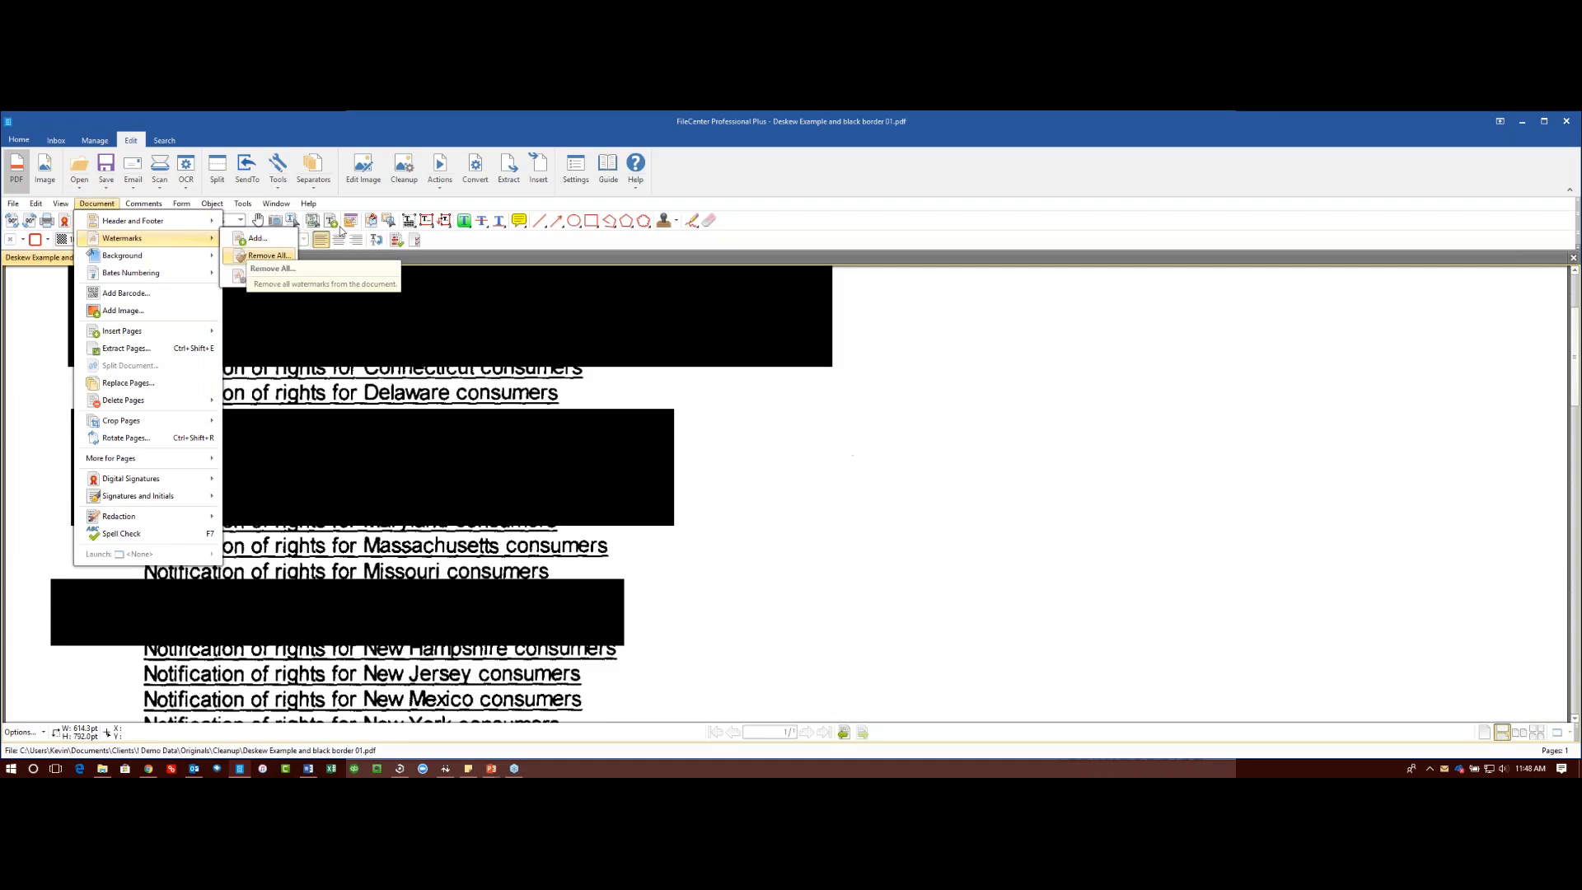
click(754, 162)
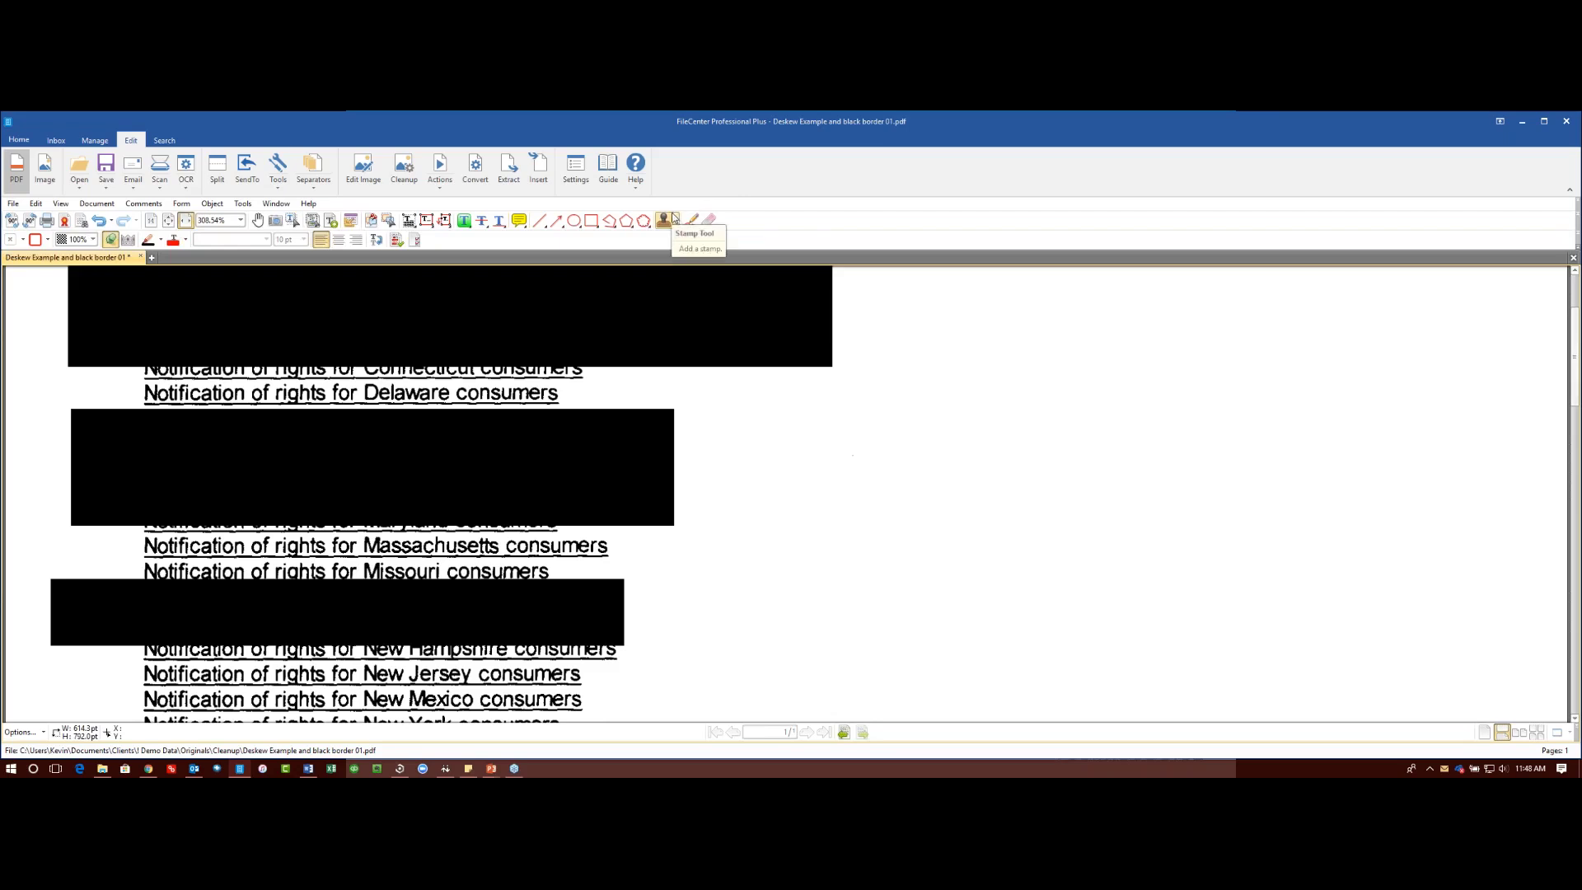
click(141, 258)
click(735, 500)
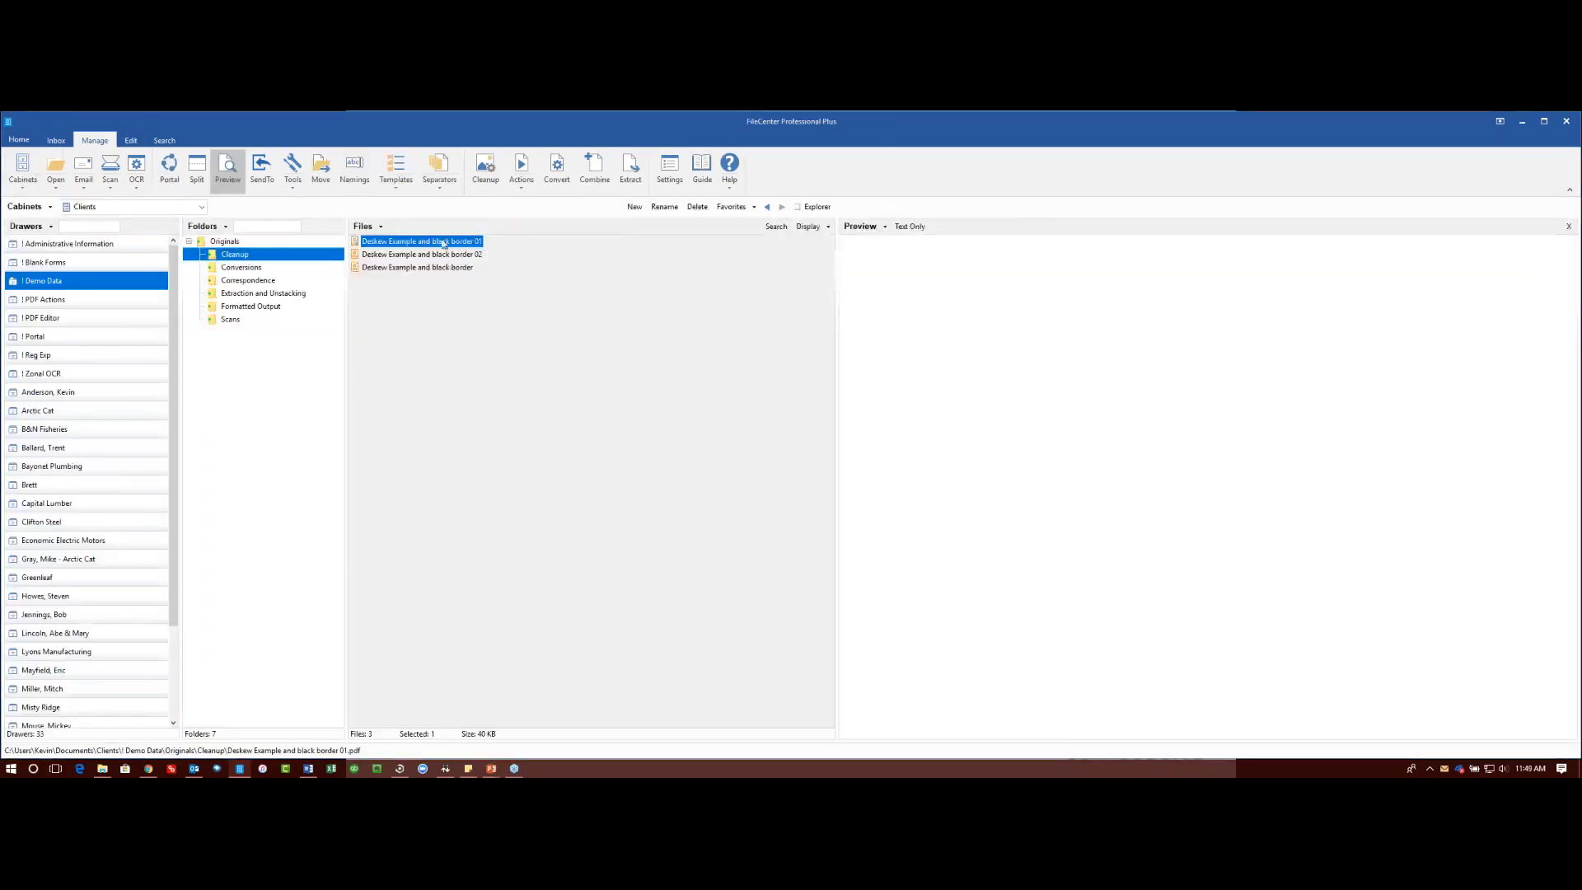
Step: Check the opening choices for the PDF "Deskew Example and black border 01", and view the contact's document list in OfficeTools WorkSpace
double_click(441, 241)
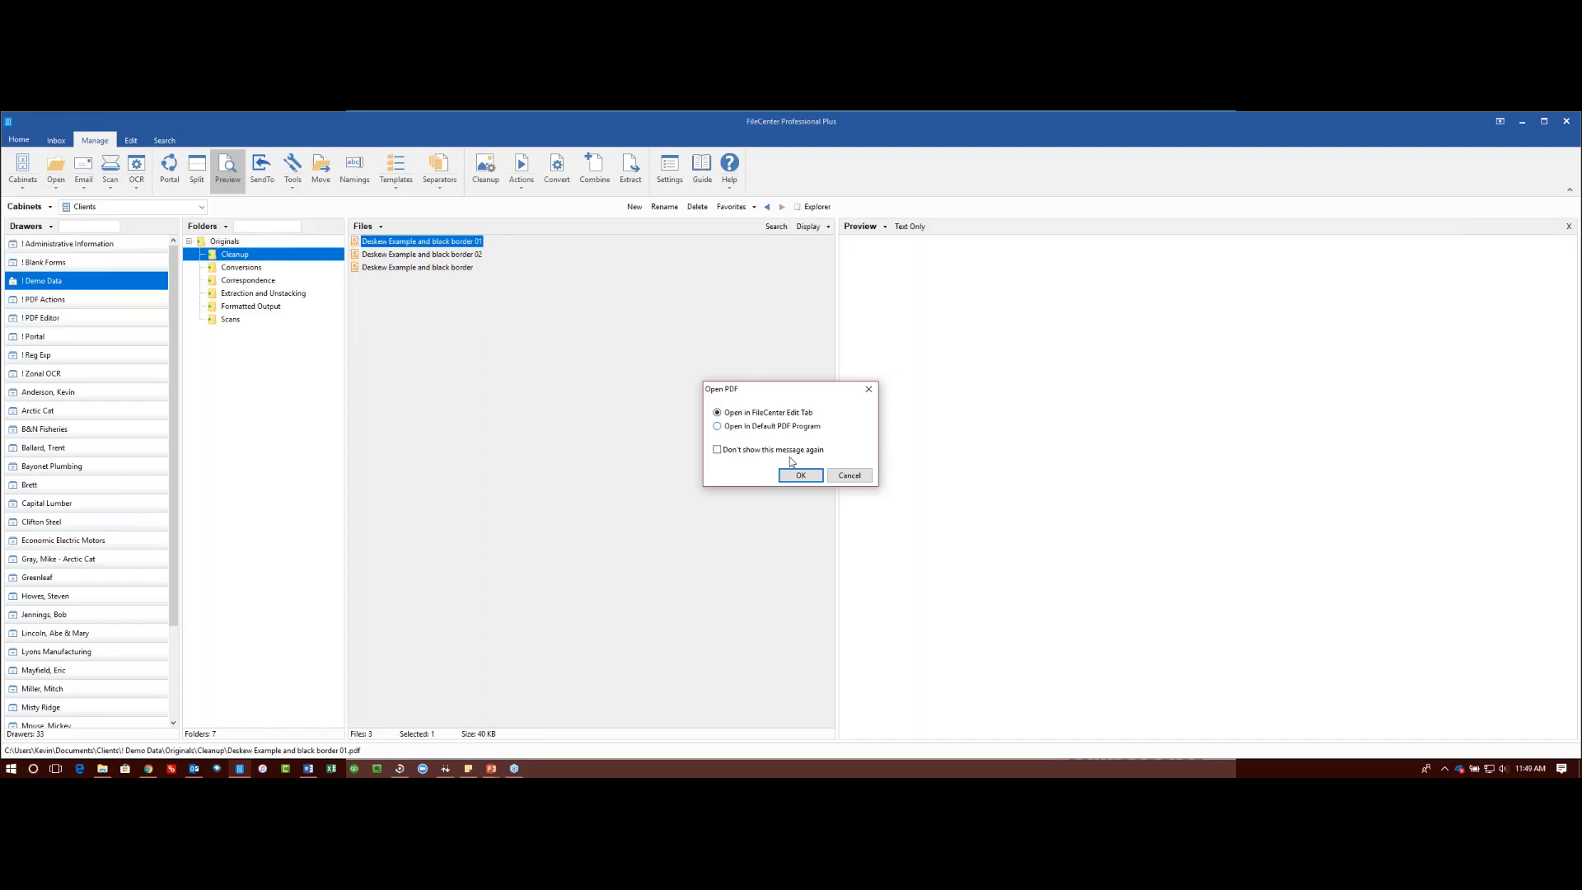
click(864, 478)
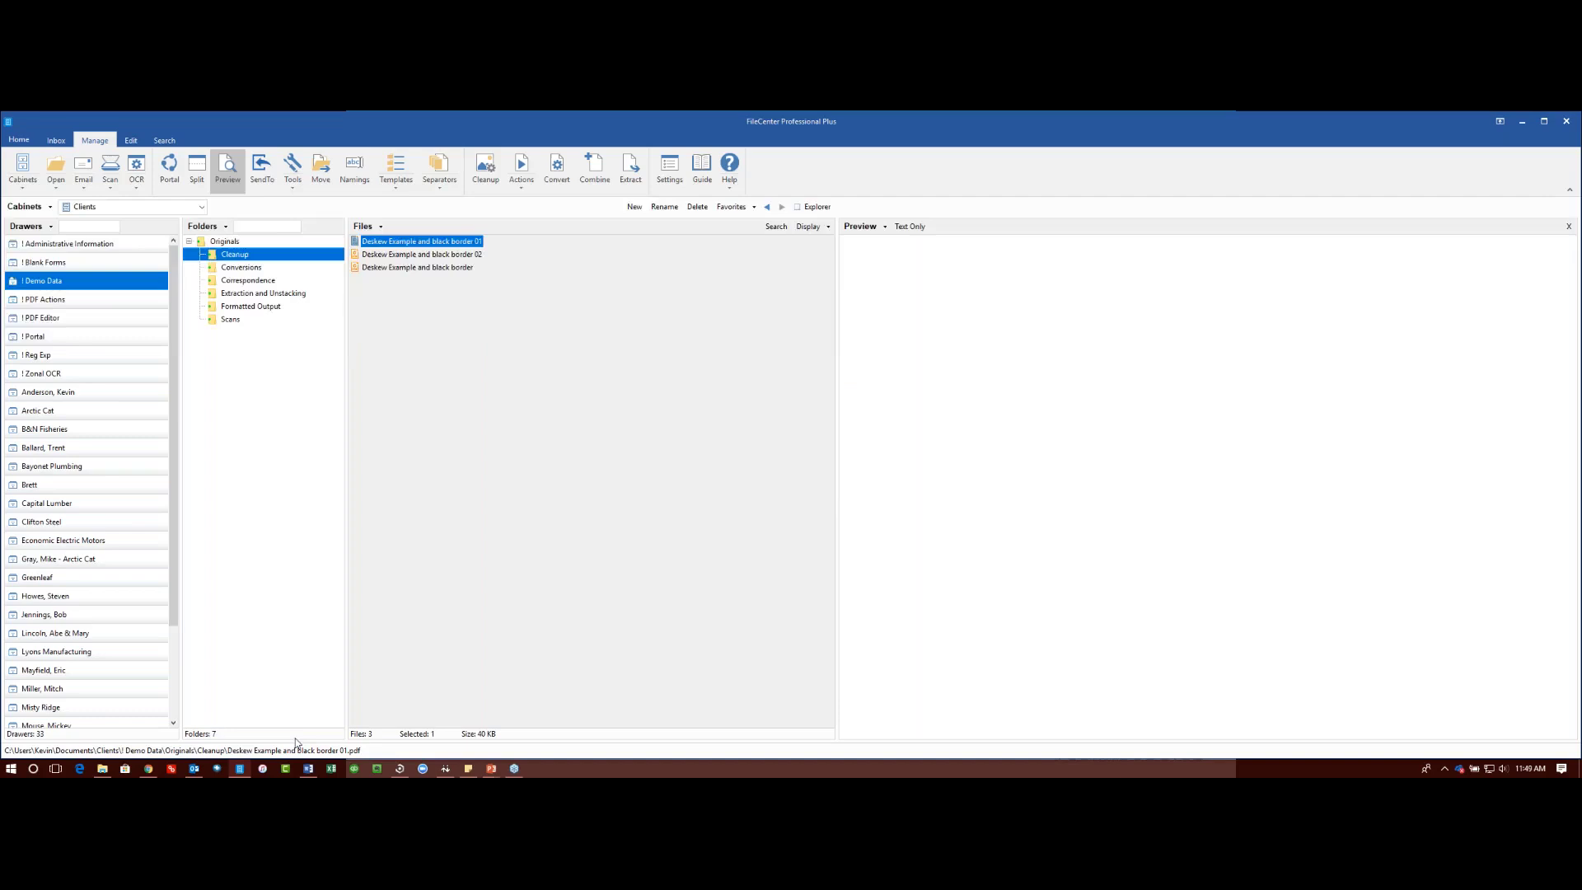
click(401, 769)
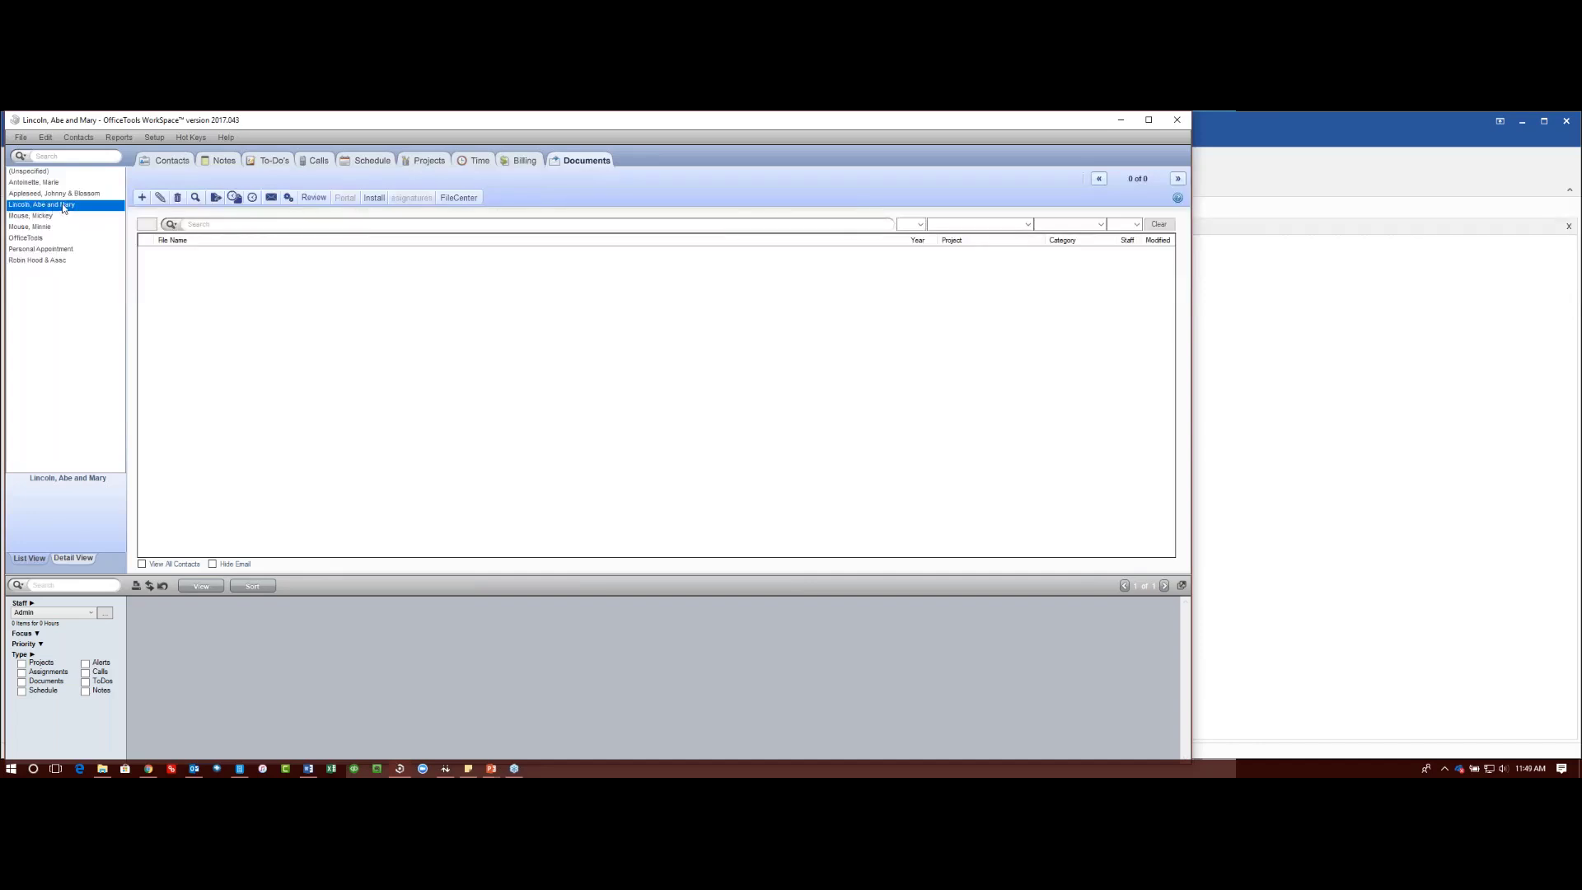
click(1209, 325)
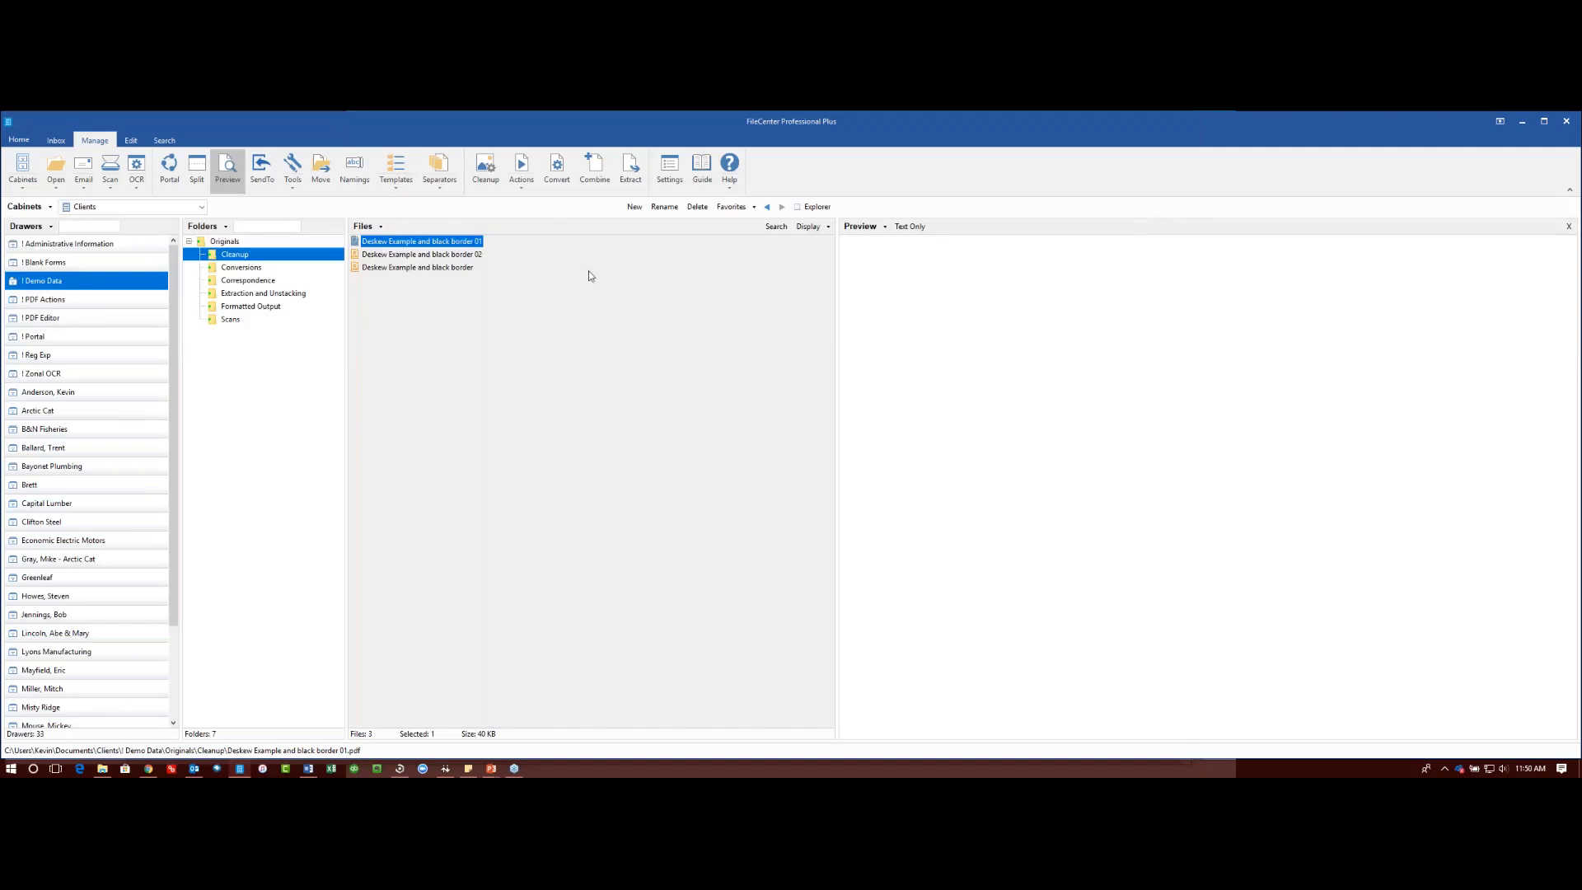
Step: In FileCenter's OfficeTools cabinet, scan a PDF named New Scan into the fourth client drawer's 2017 Tax Returns folder
click(142, 207)
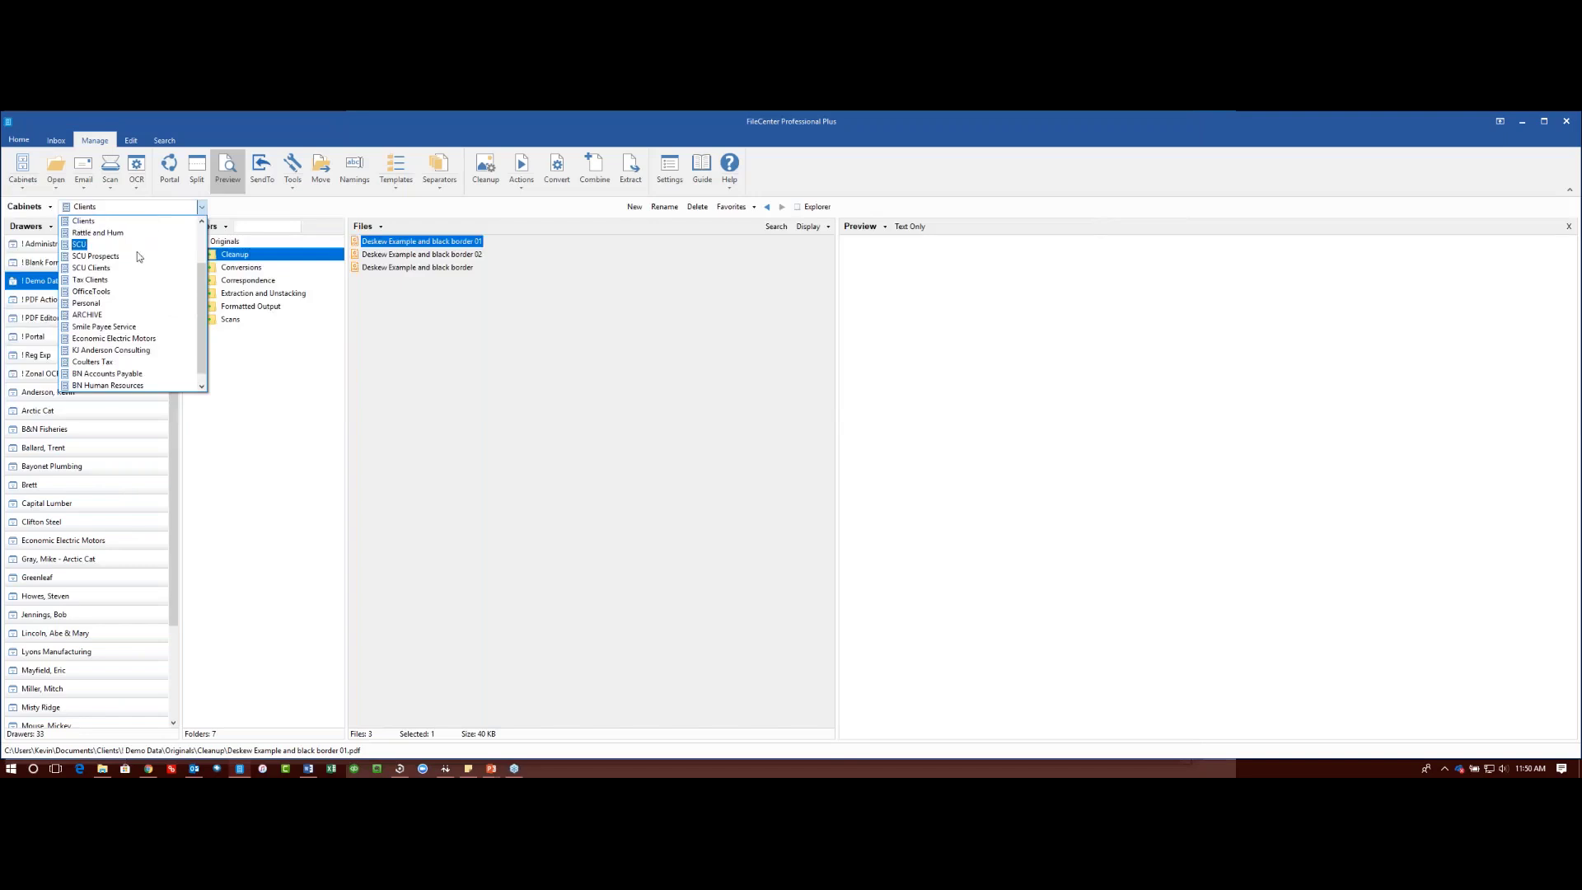
click(129, 293)
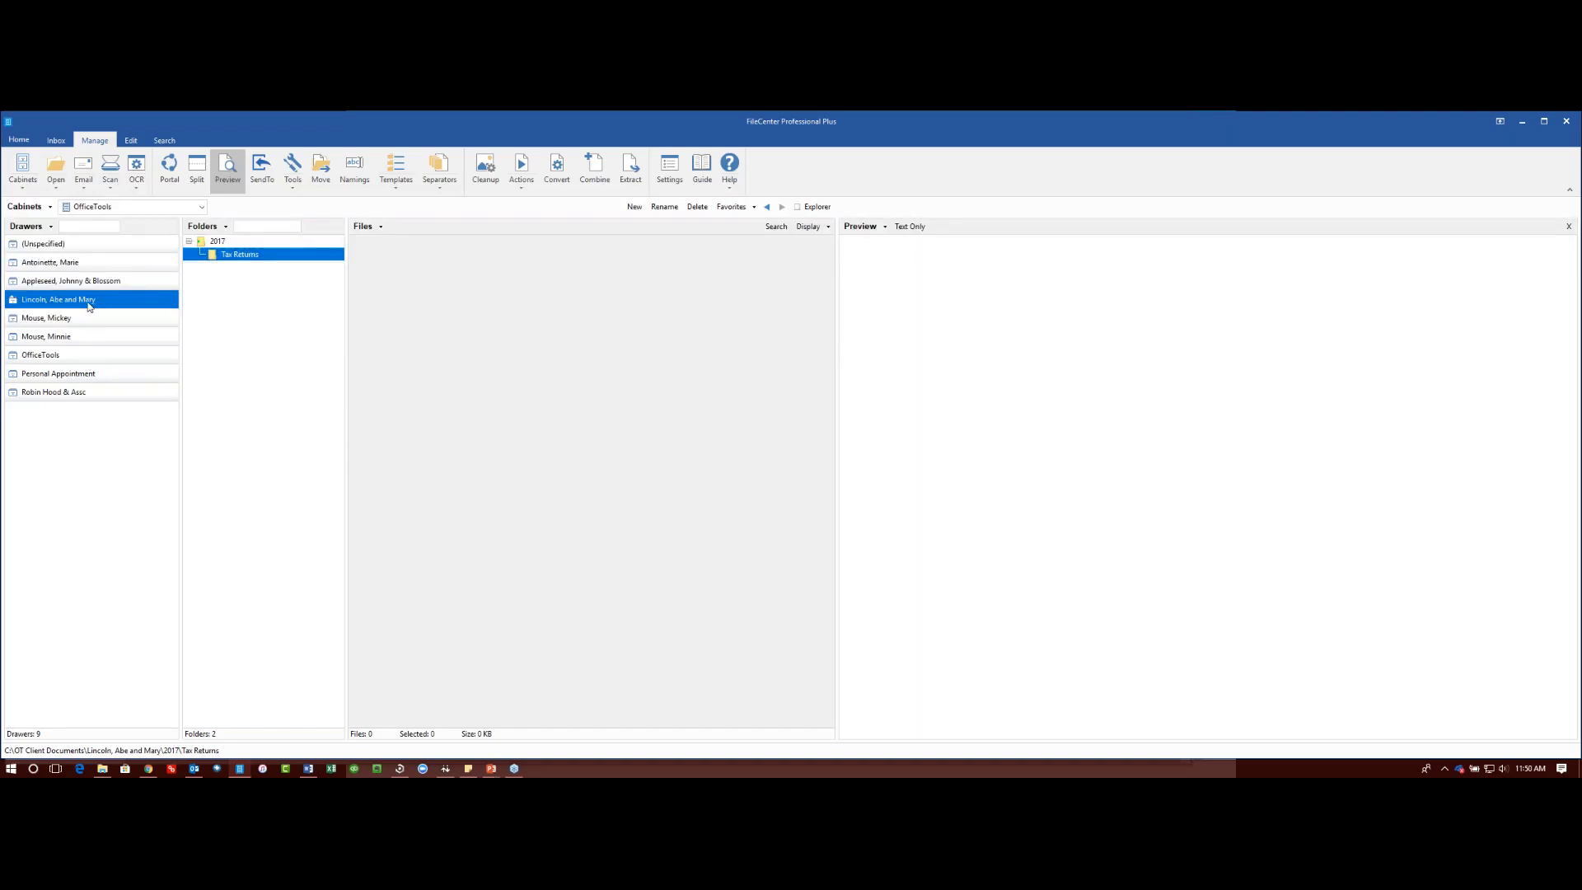
click(110, 170)
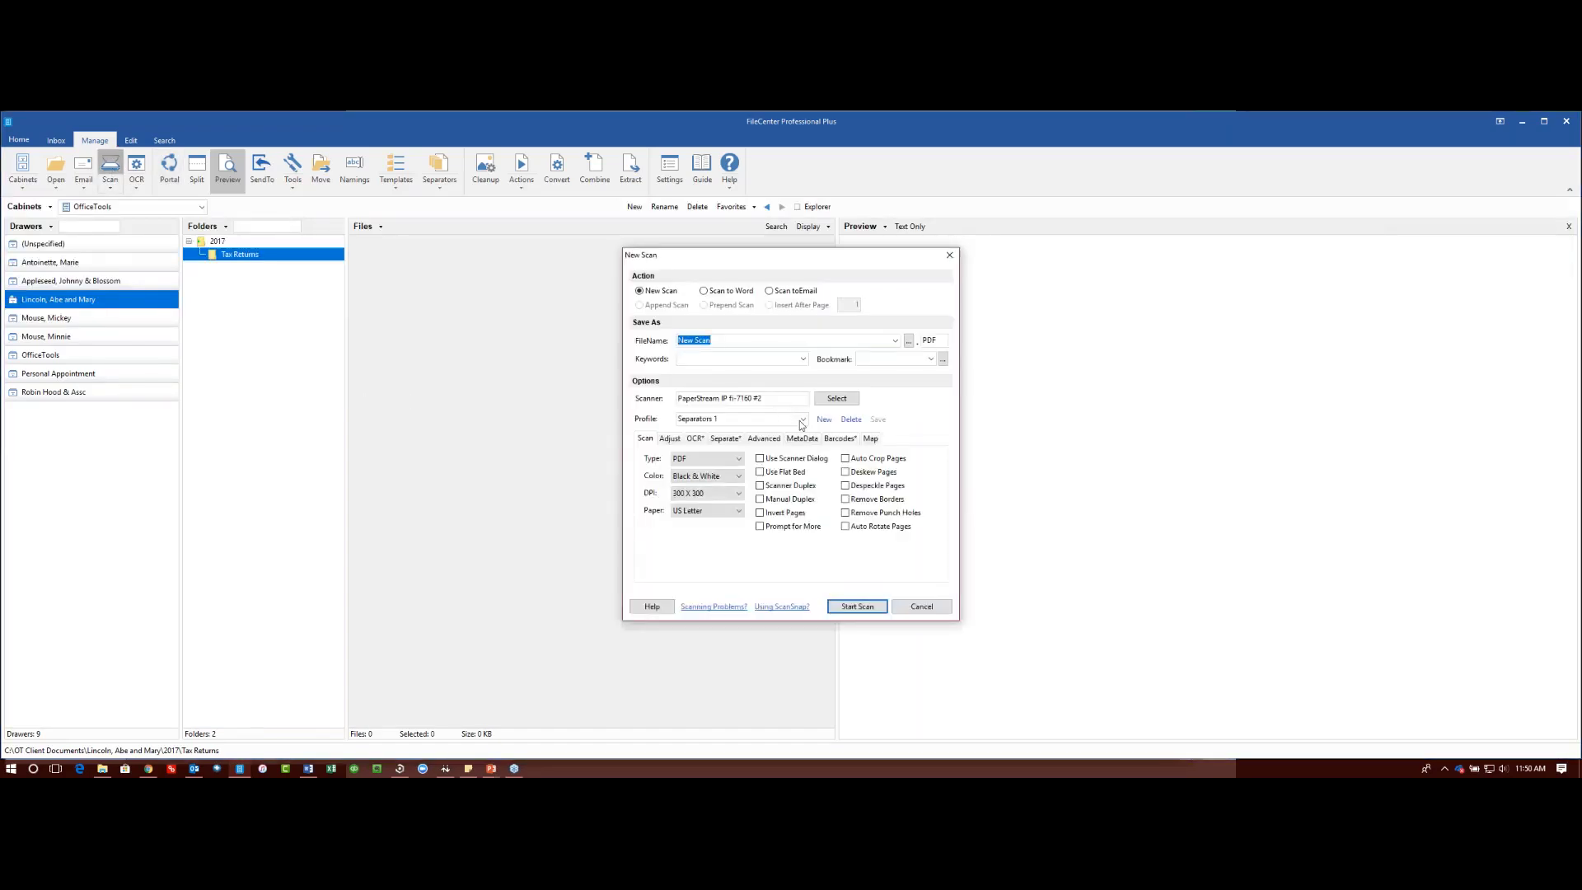
click(802, 419)
click(791, 432)
click(858, 606)
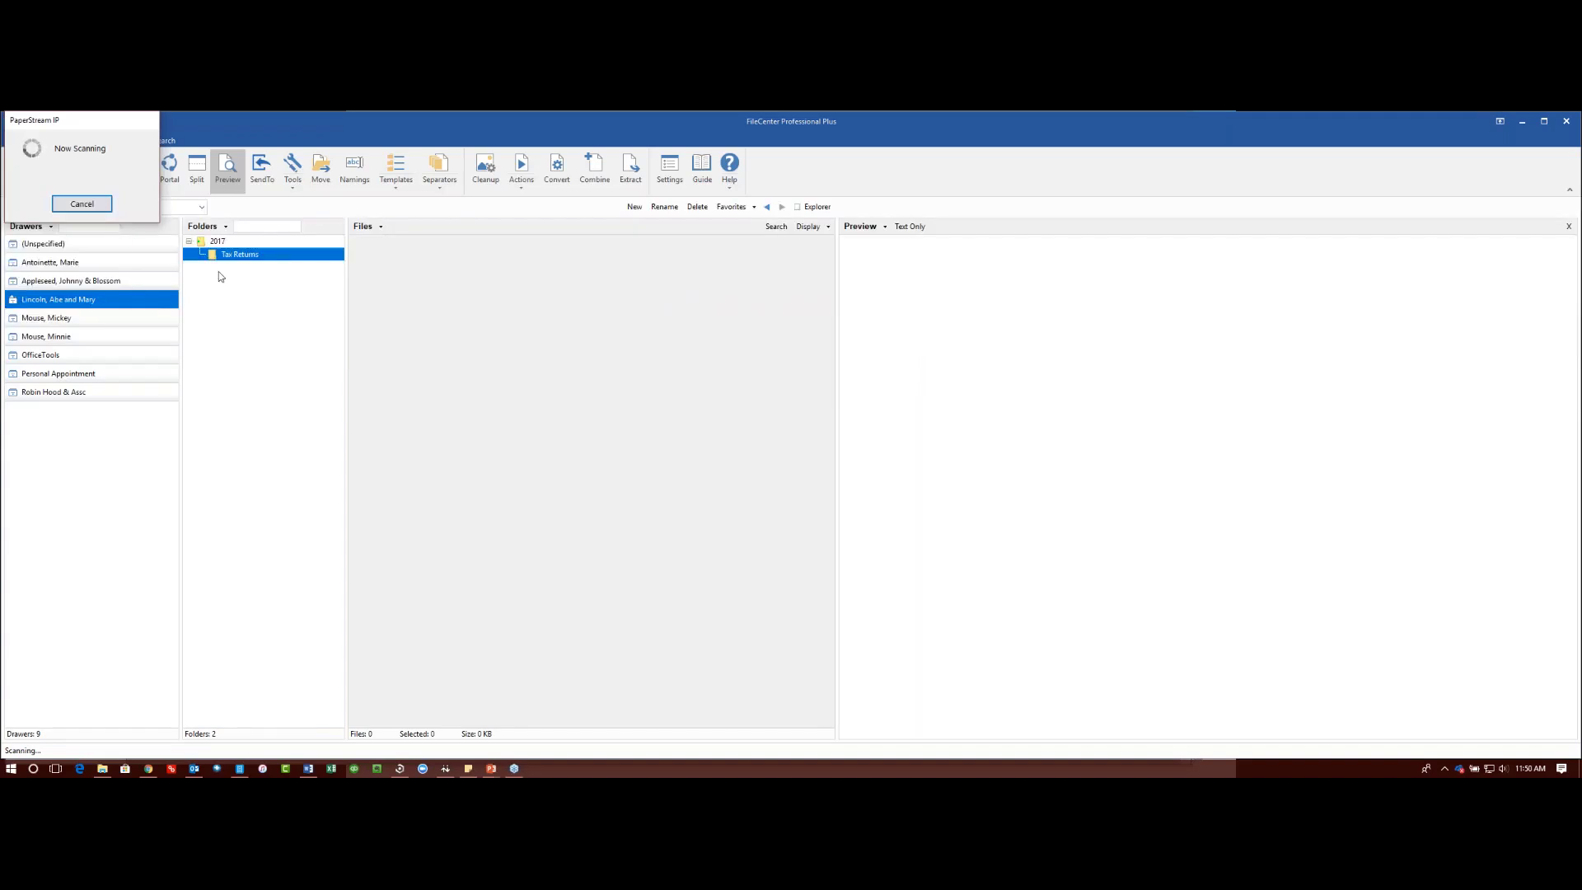
Step: Switch to OfficeTools WorkSpace and reindex the documents of the fourth contact
mouse_move(405, 773)
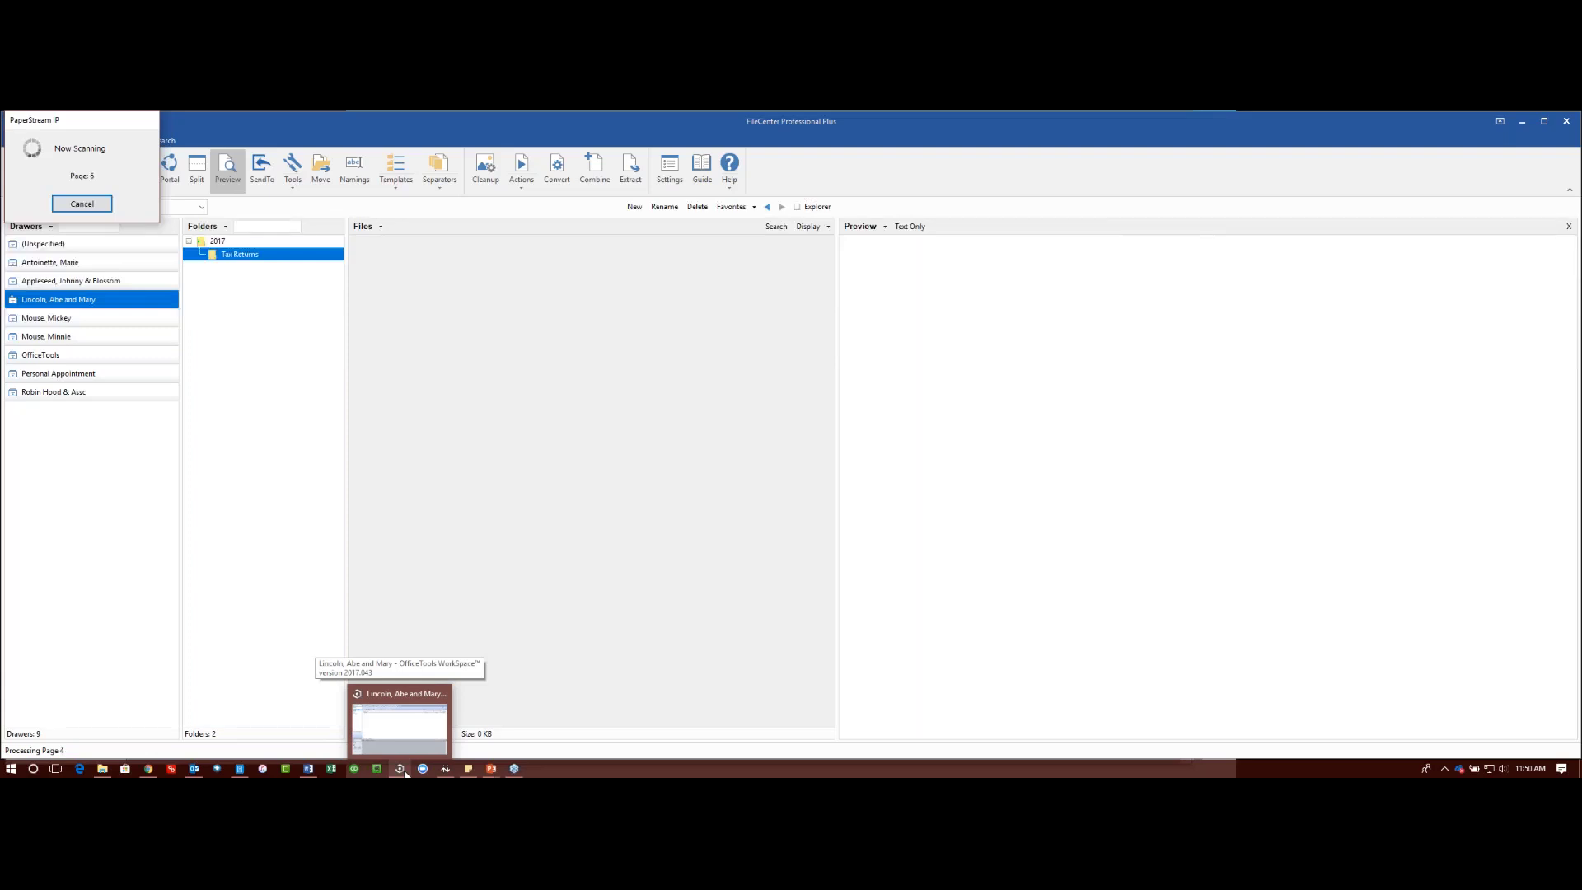
click(404, 773)
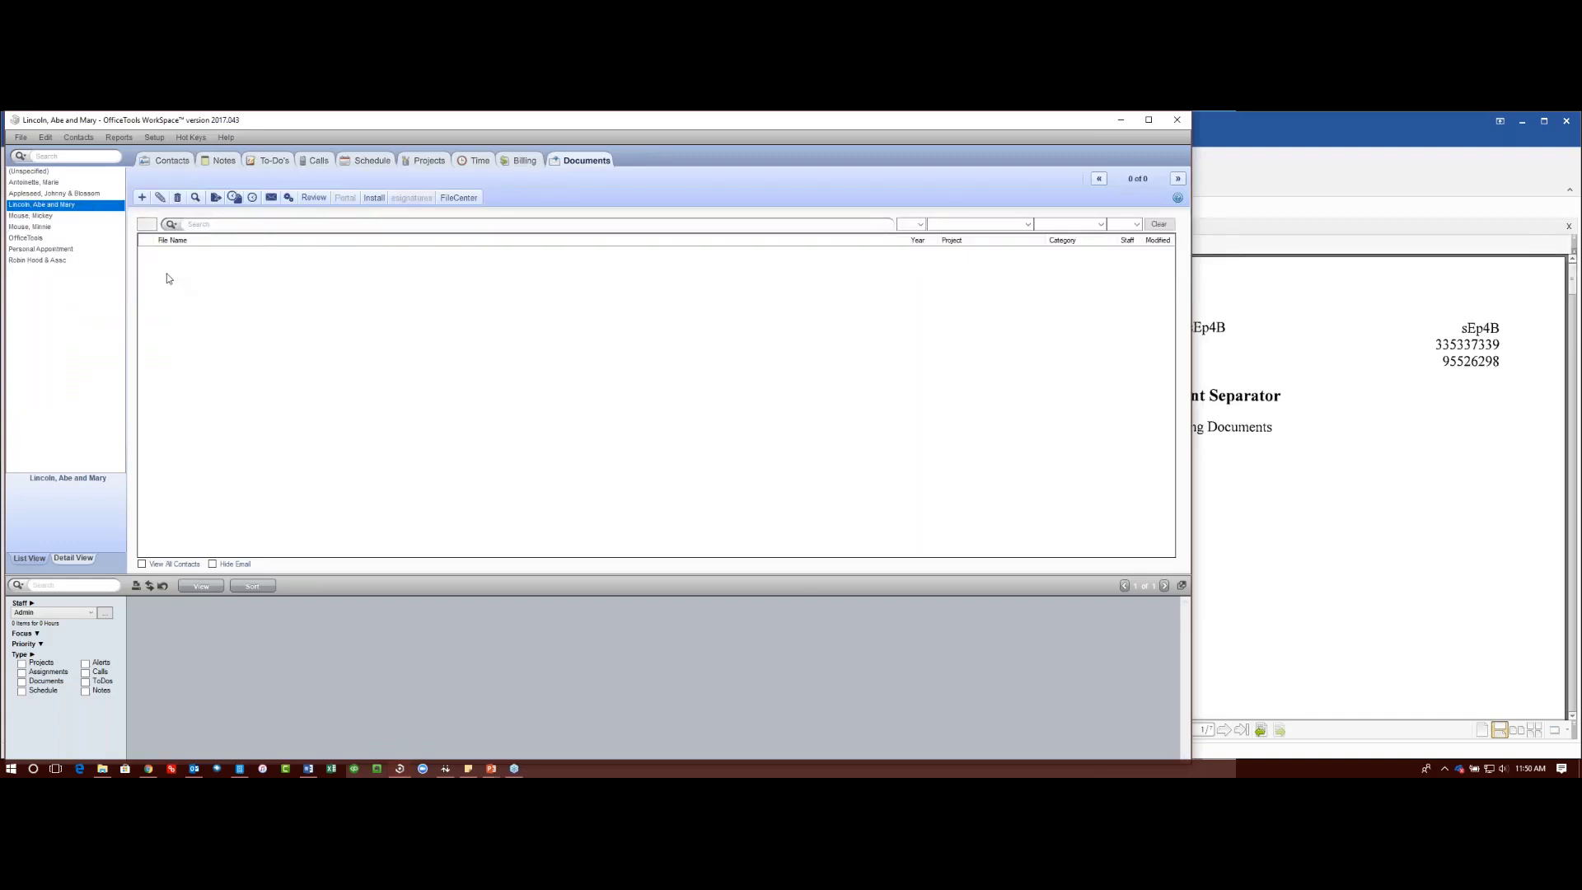
click(142, 199)
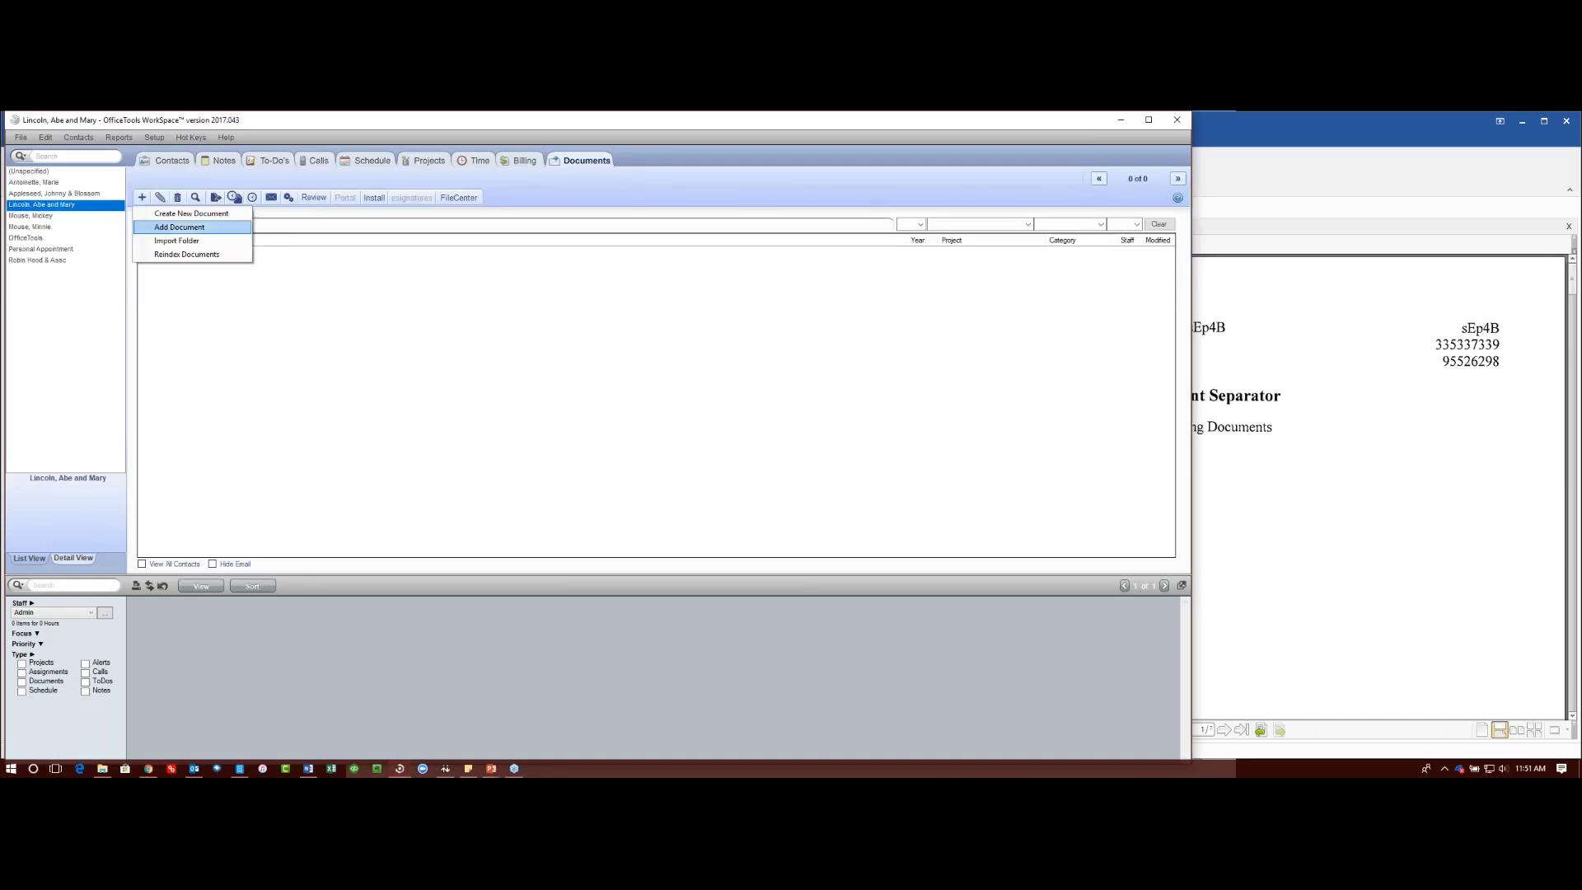
click(165, 255)
click(593, 473)
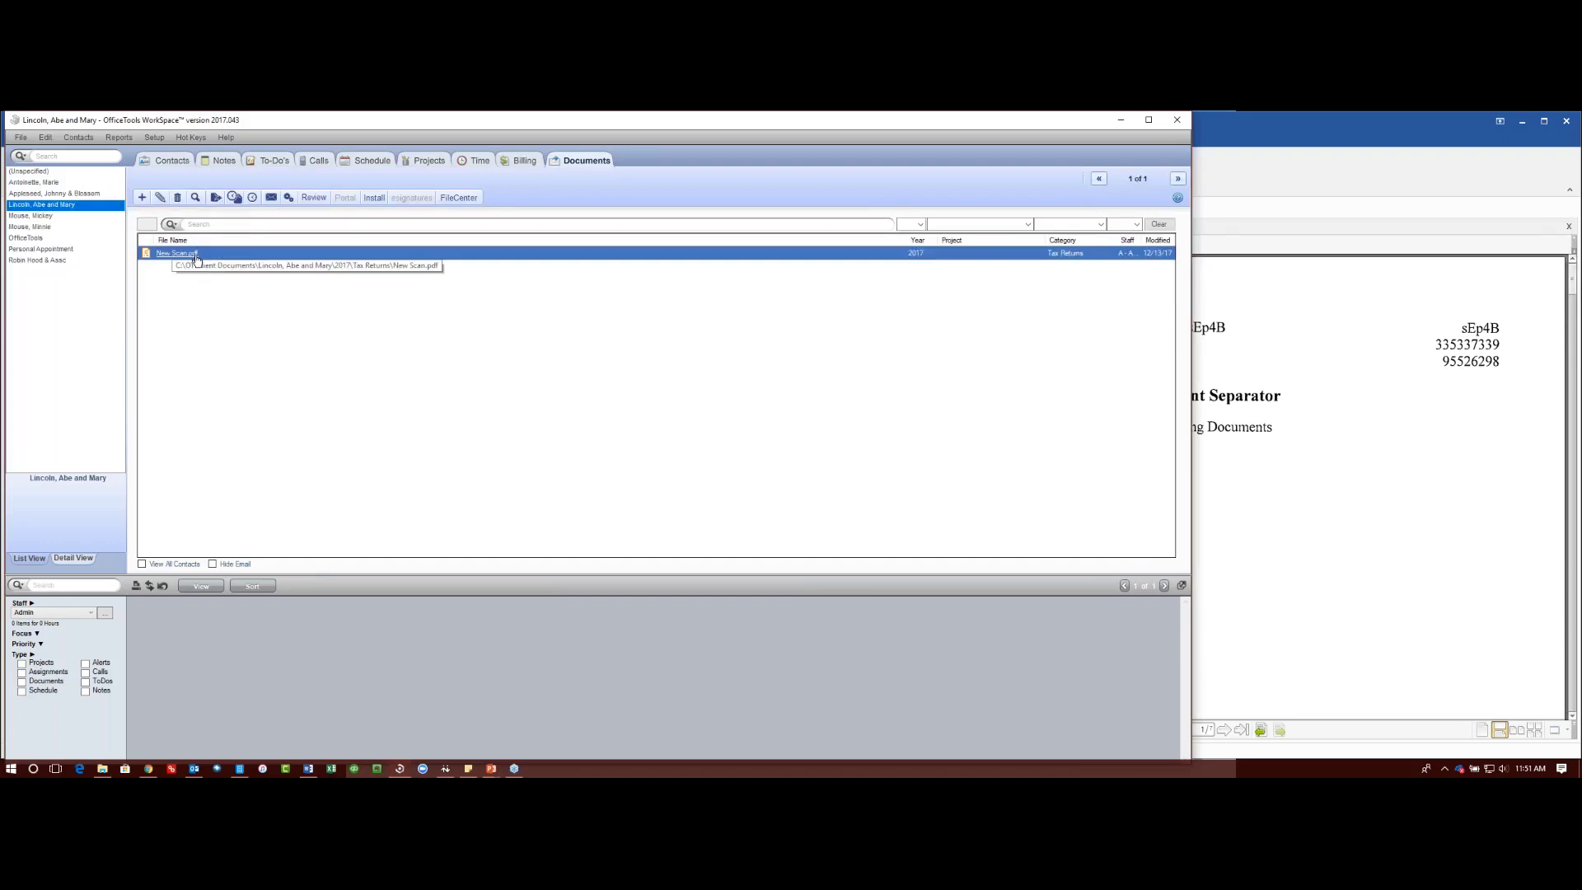
Step: View the actions available for New Scan.pdf, and look at the fifth contact's drawer in FileCenter before returning to OfficeTools WorkSpace
right_click(194, 259)
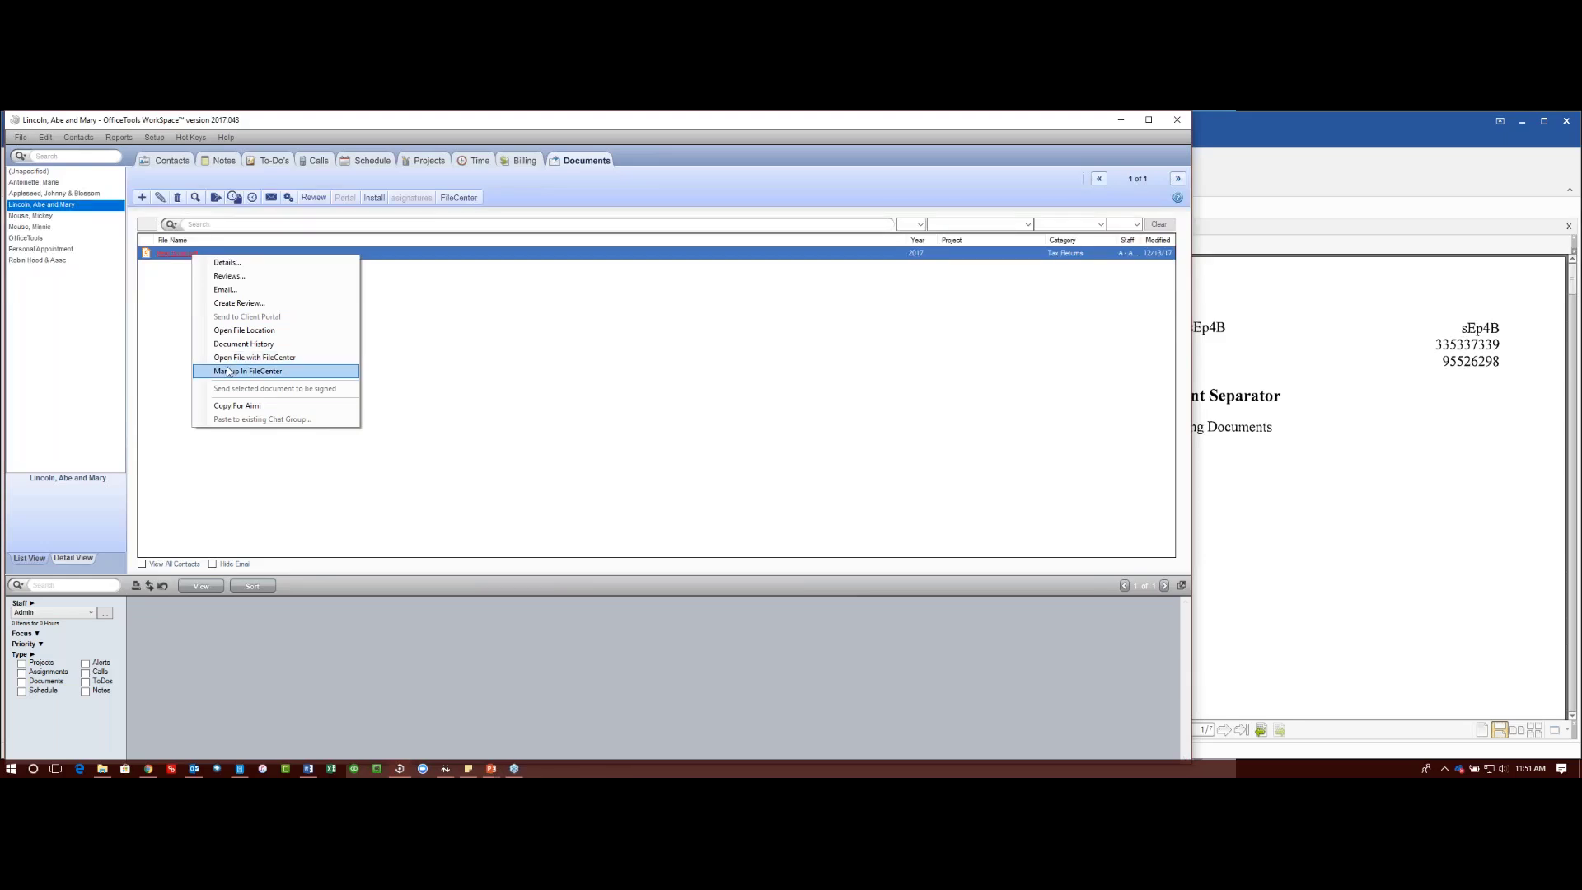
click(474, 363)
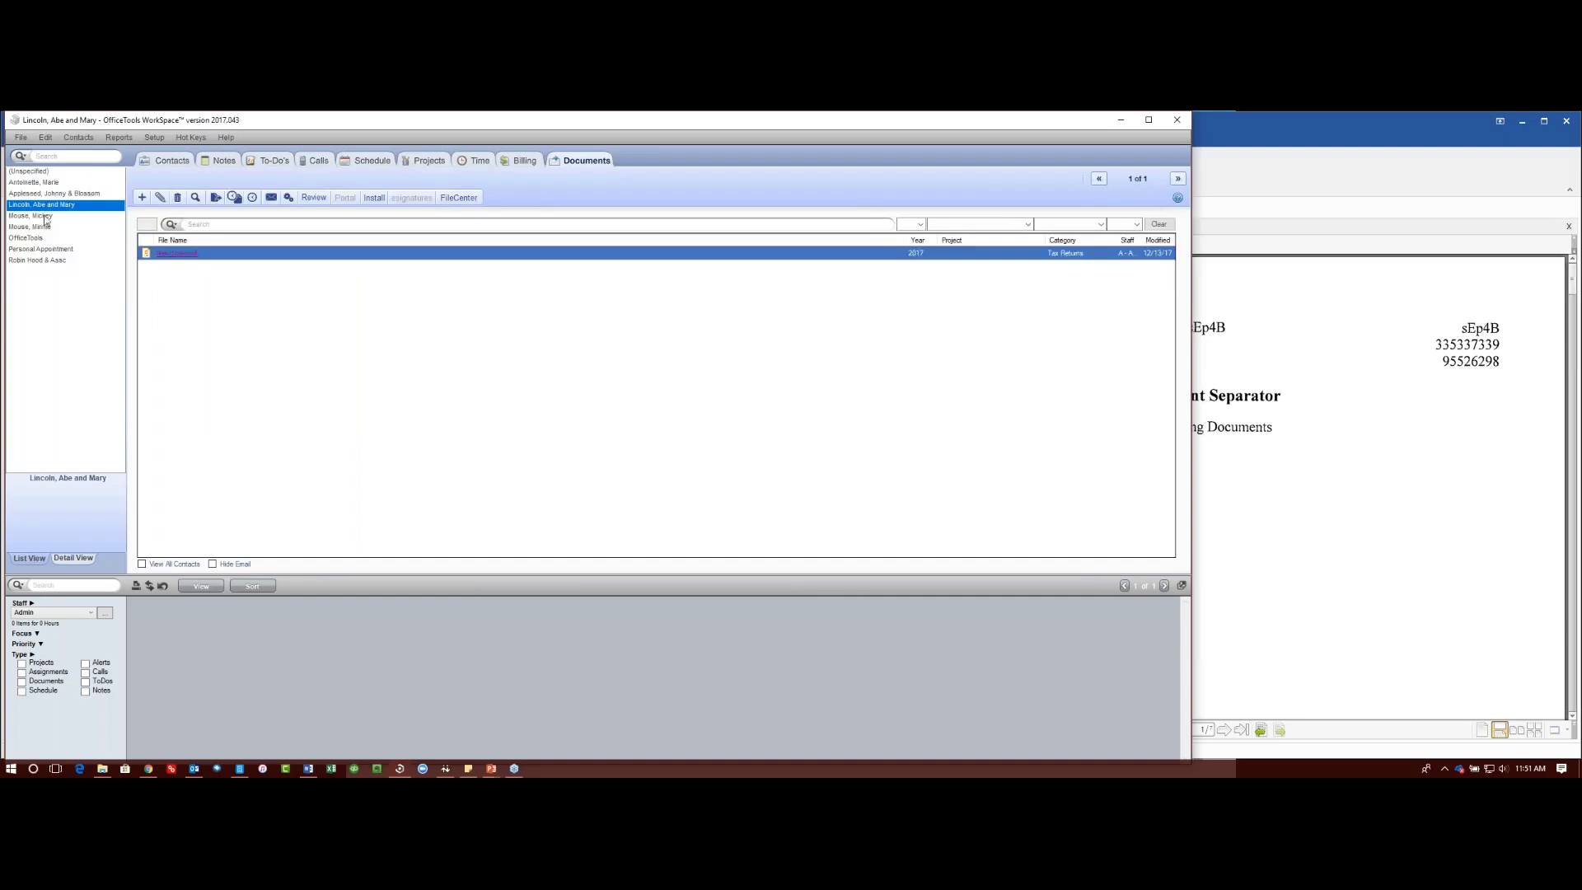
click(50, 215)
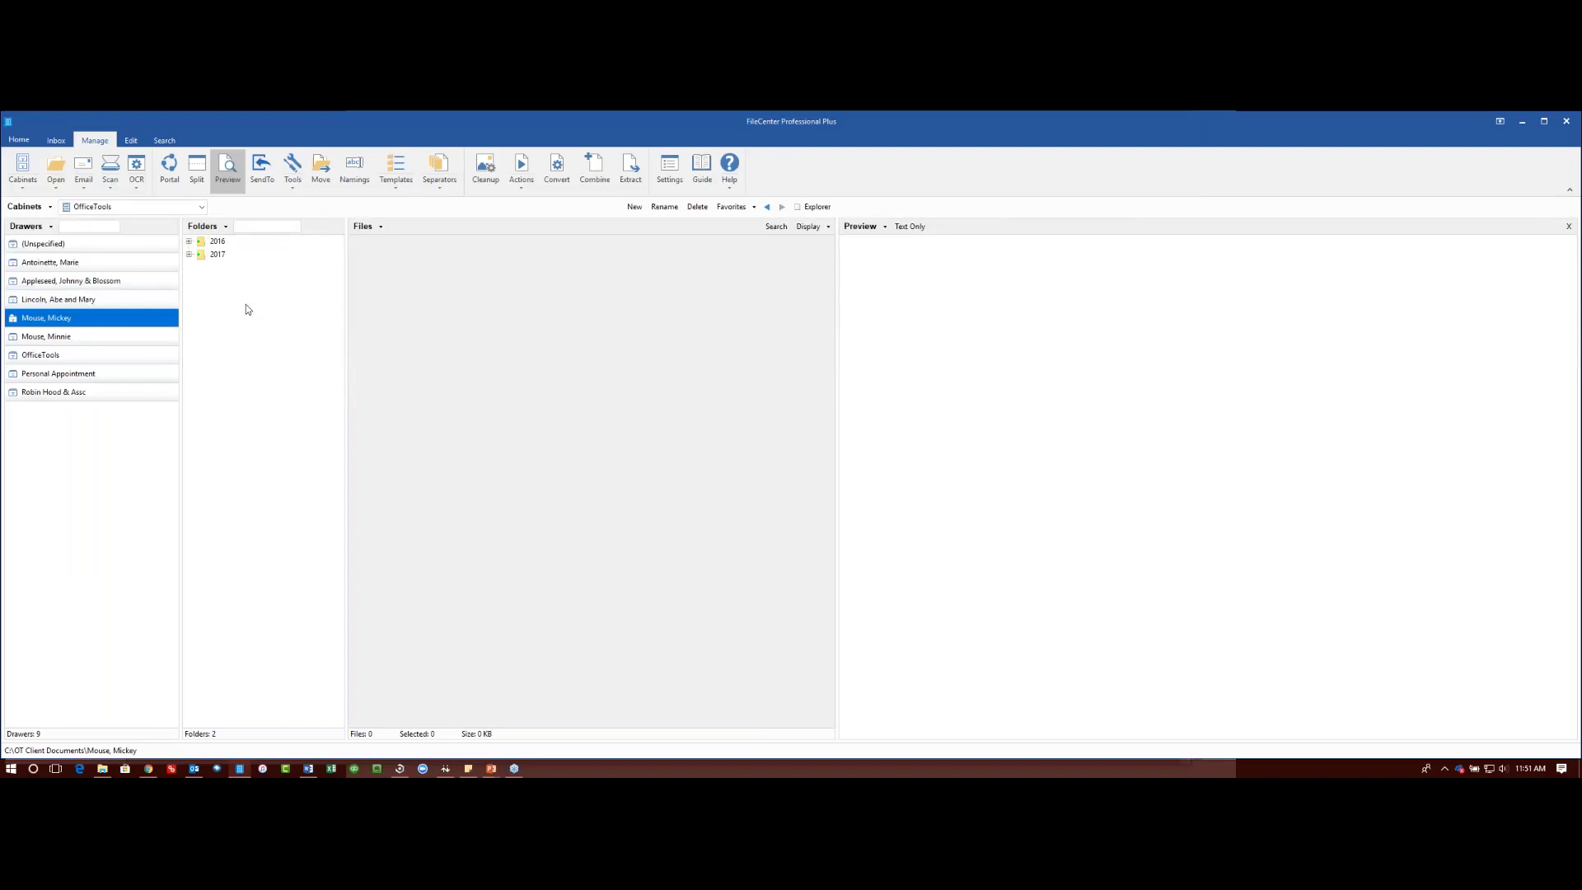
key(alt+Tab)
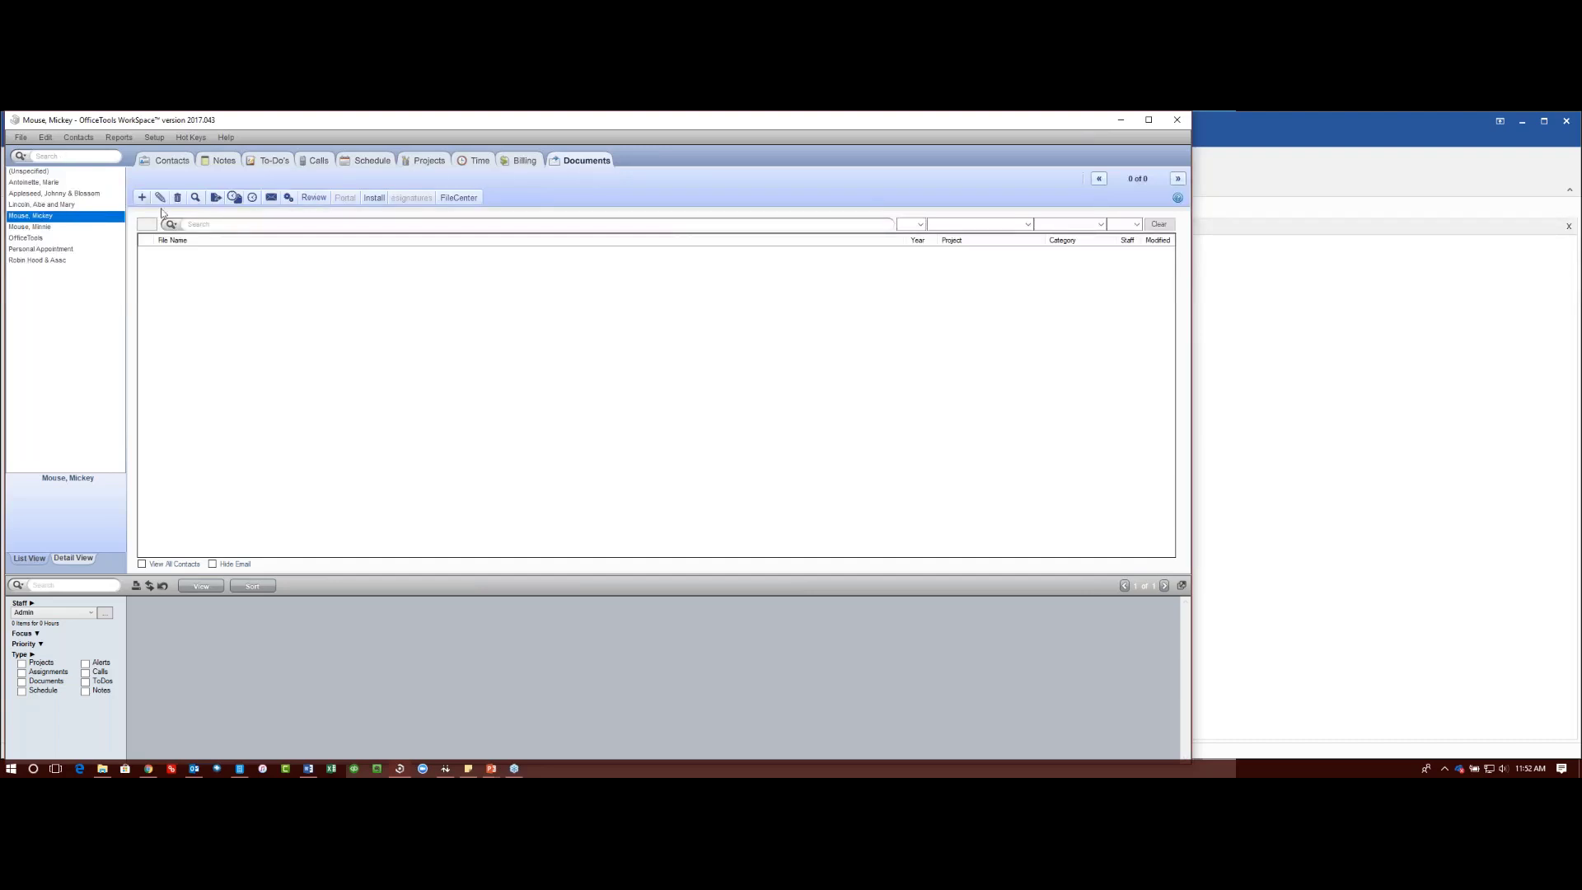
Step: Open the fourth contact's New Scan.pdf with FileCenter from the document list, and switch back to OfficeTools WorkSpace
click(42, 204)
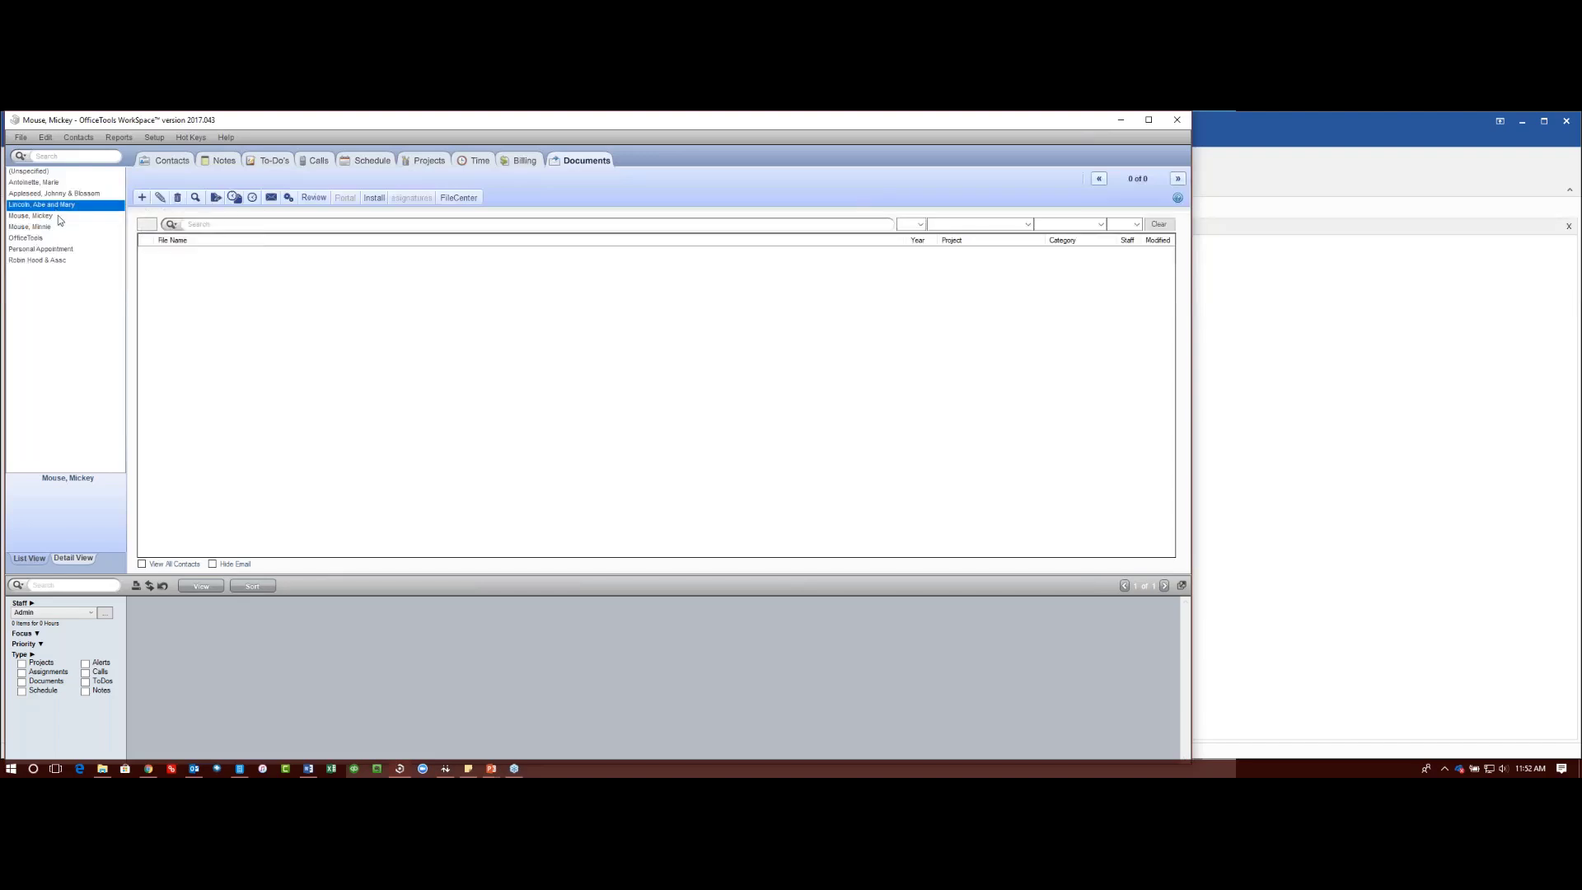
right_click(166, 261)
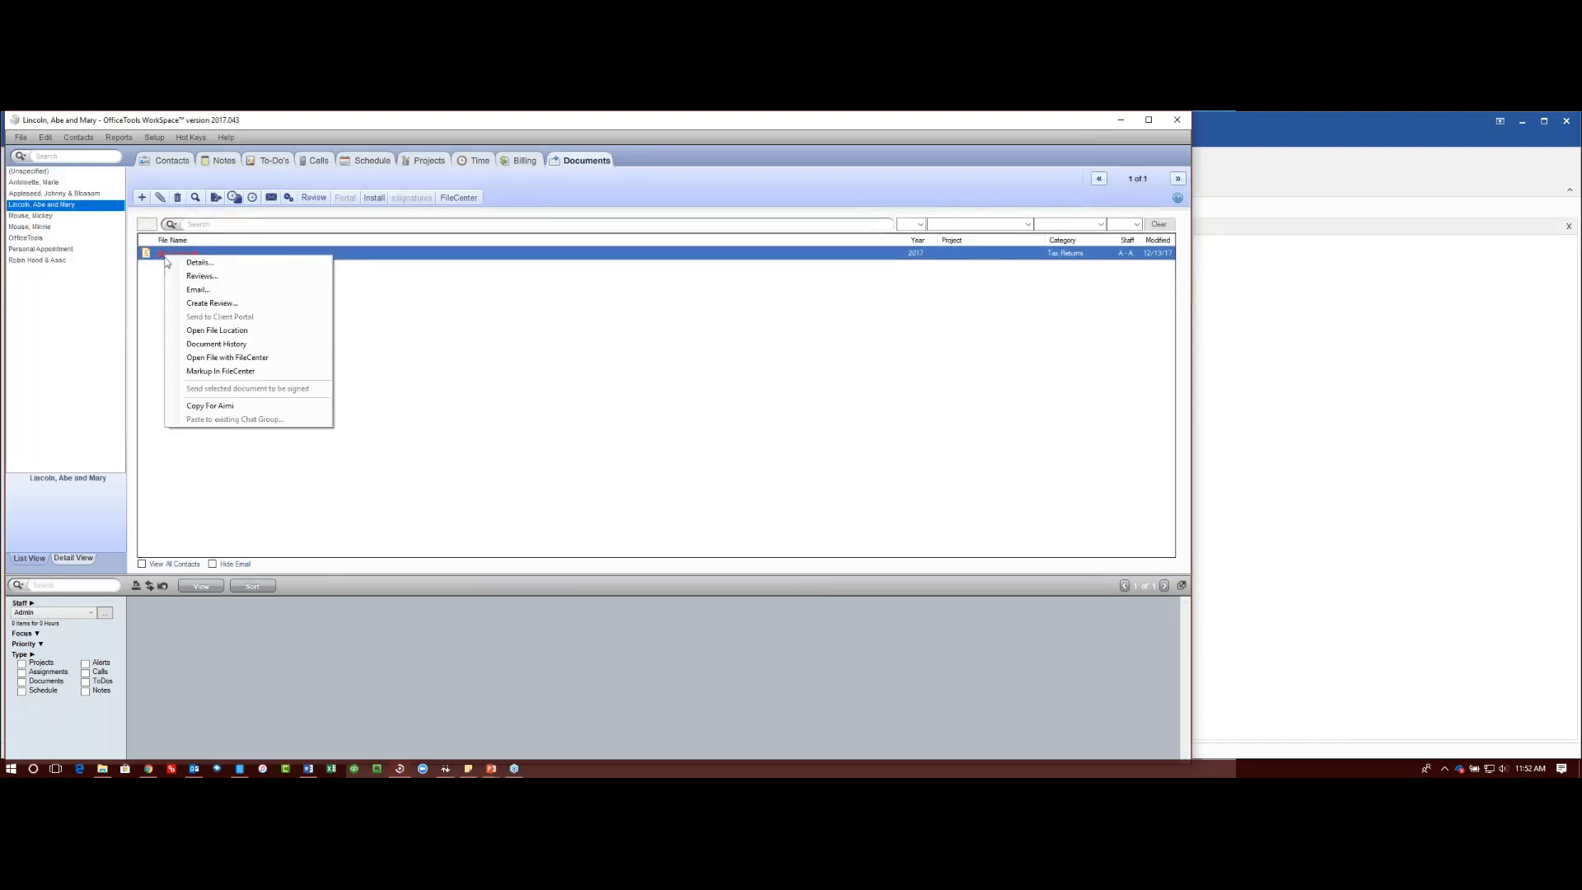
click(190, 359)
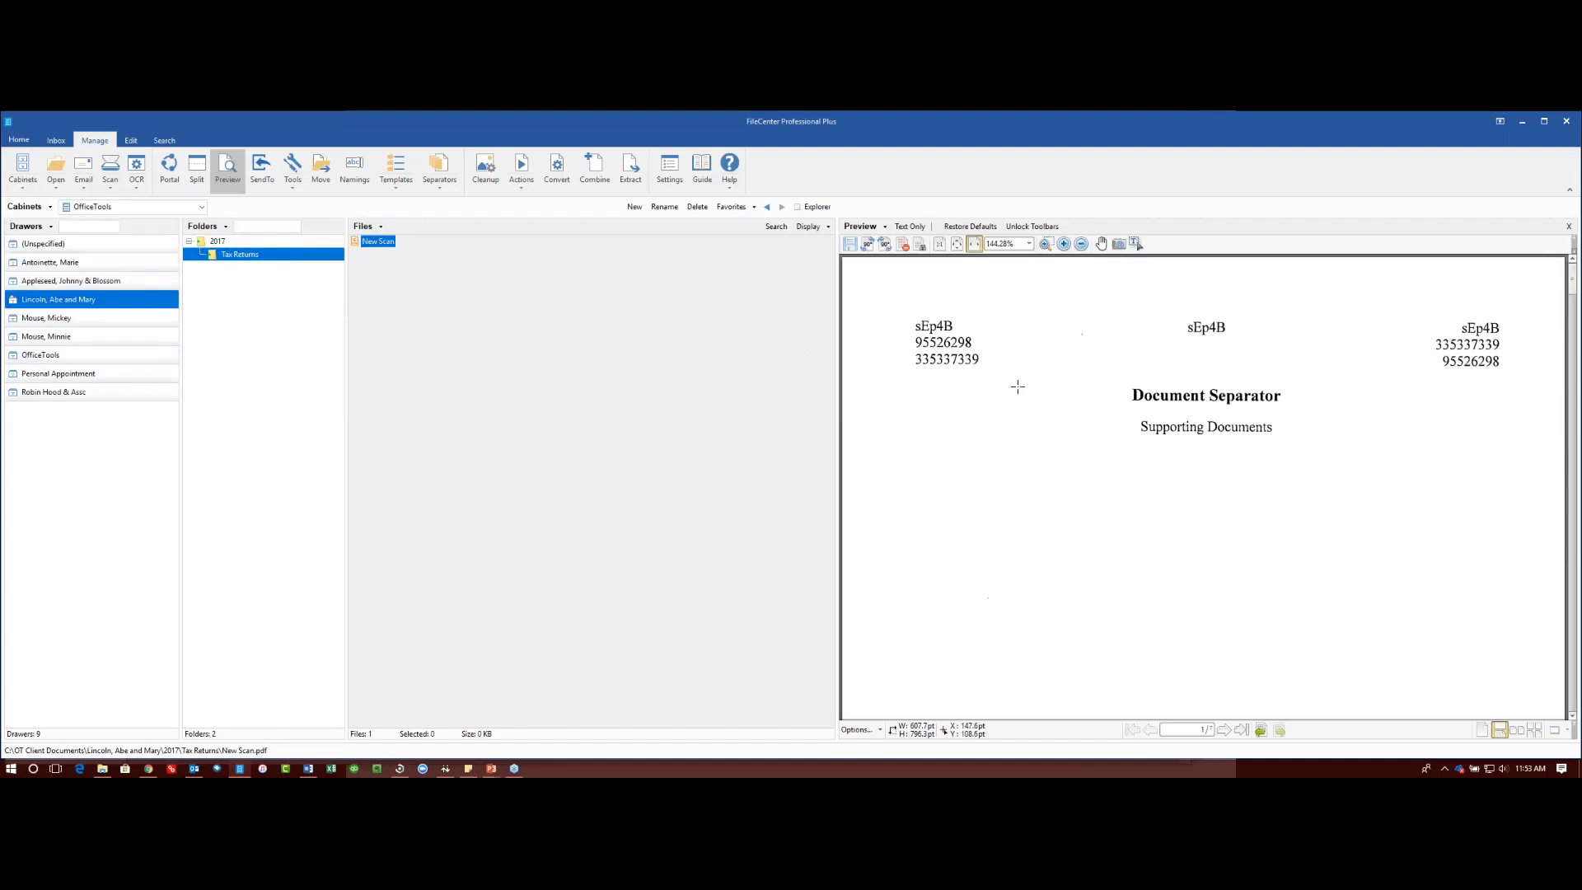
key(alt+Tab)
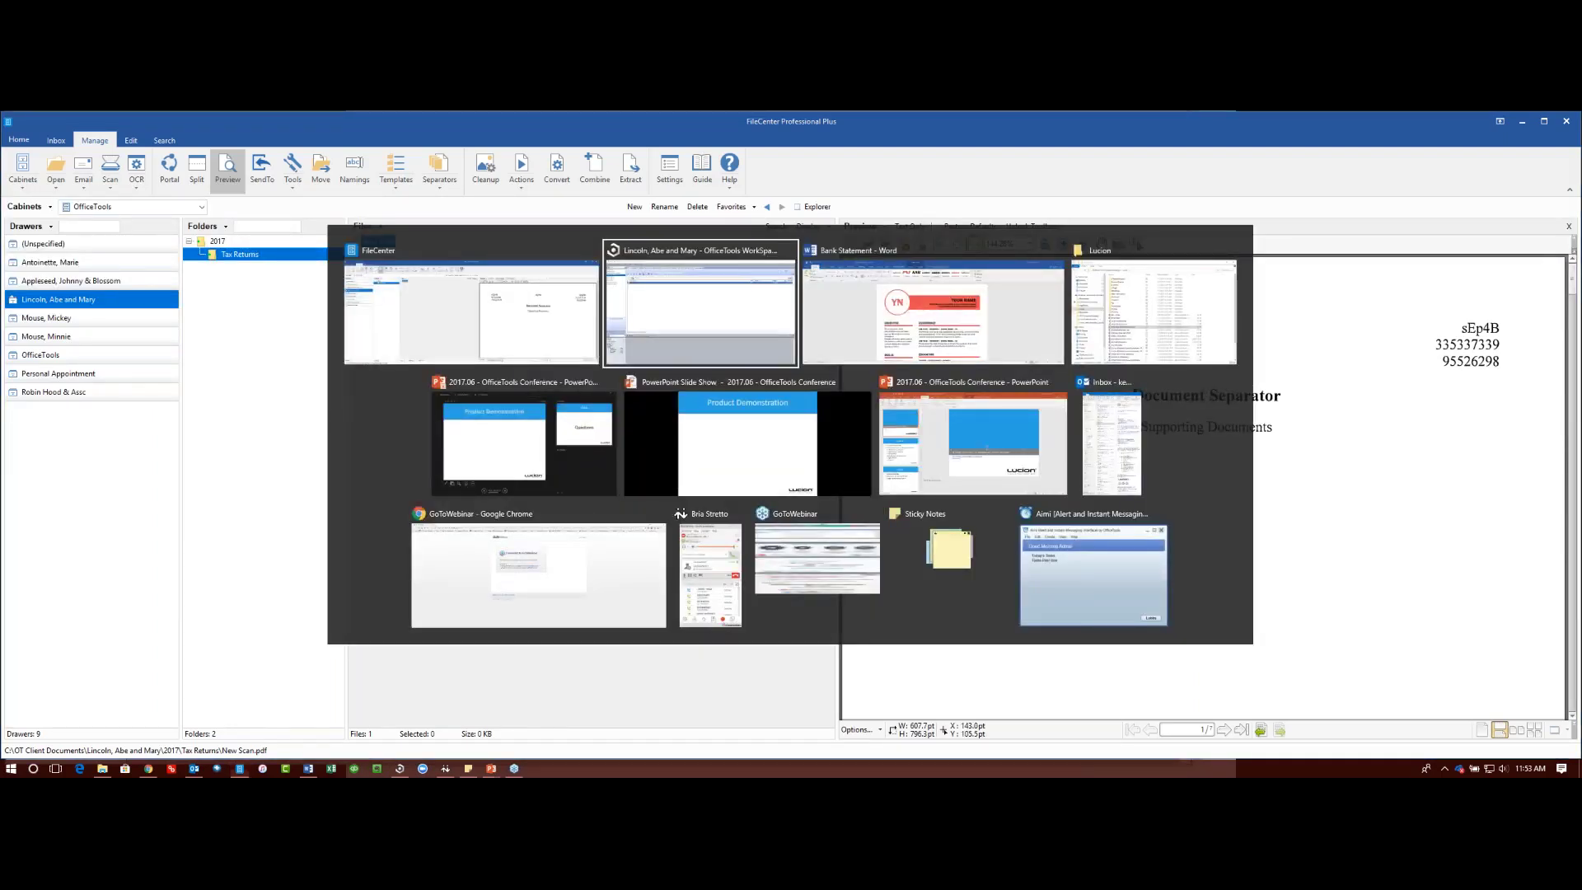